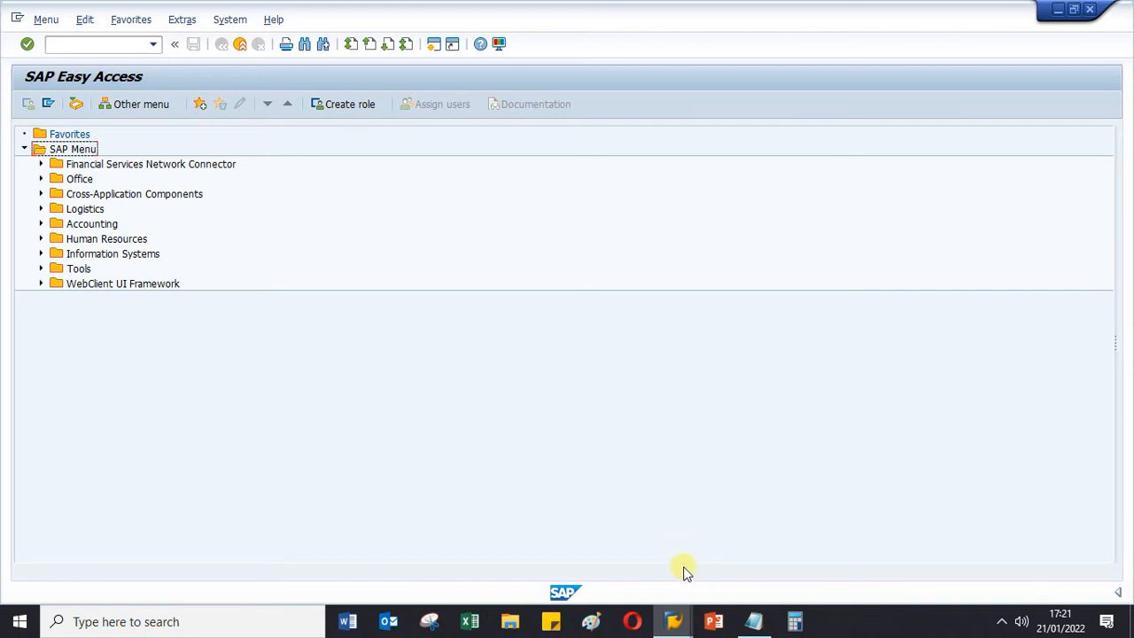
- Review the master data checklist for FG-MTO01 in Notepad and switch back to SAP
{"action": "left_click", "coordinate": [754, 621]}
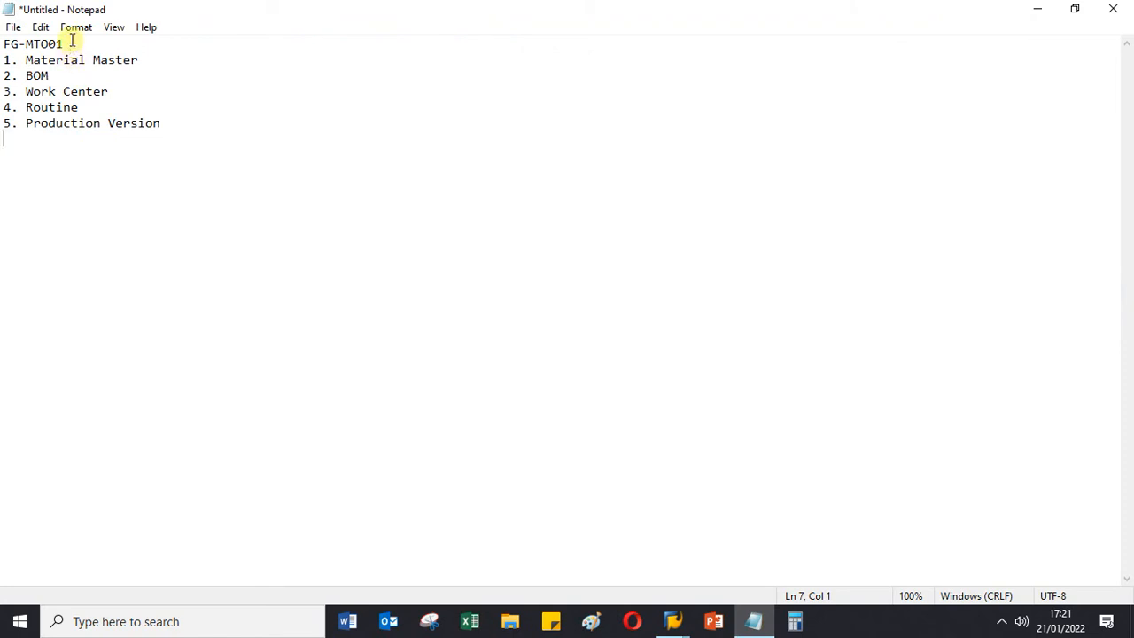
{"action": "left_click_drag", "start_coordinate": [69, 45], "coordinate": [5, 44]}
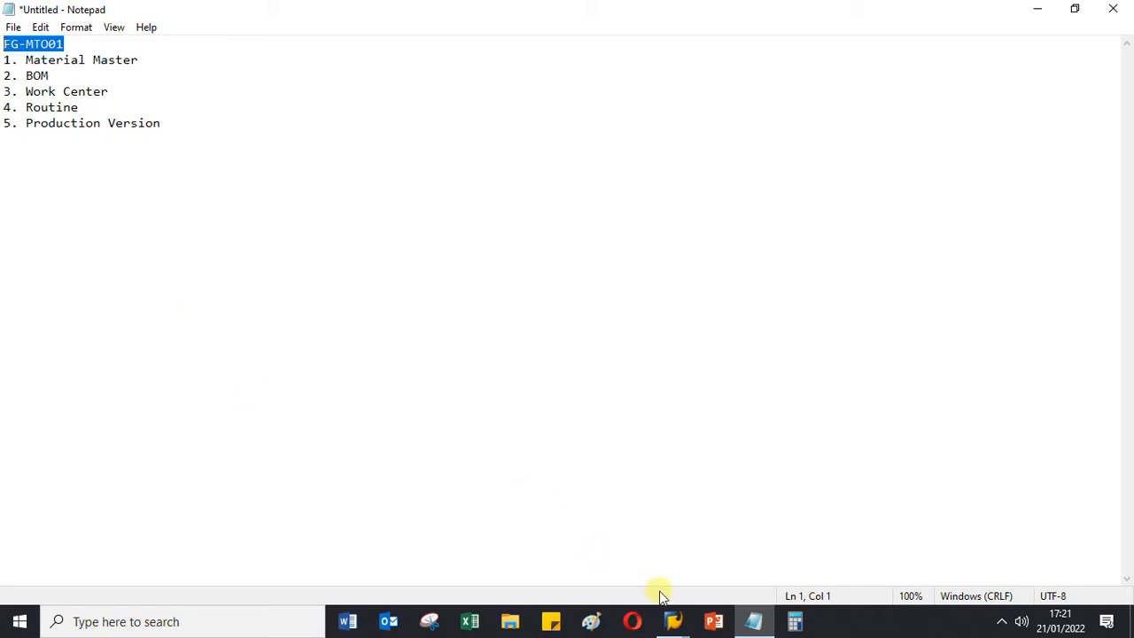
{"action": "mouse_move", "coordinate": [679, 625]}
{"action": "left_click", "coordinate": [740, 531]}
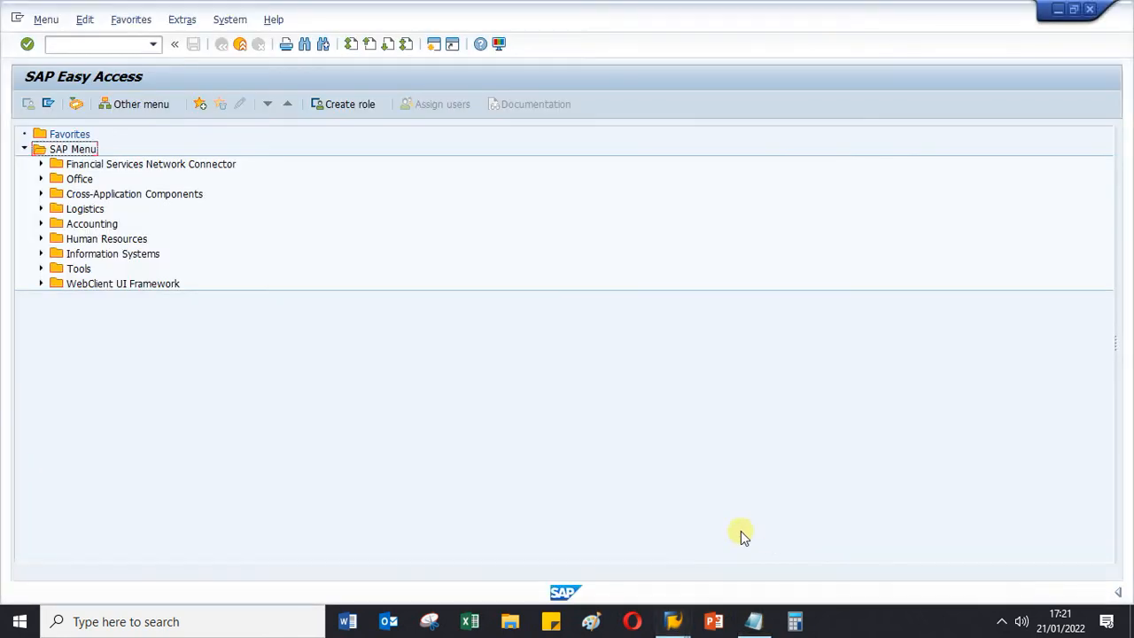
- Open the Production Order Information System with transaction coois and check the transaction code in the command history
{"action": "left_click", "coordinate": [78, 49]}
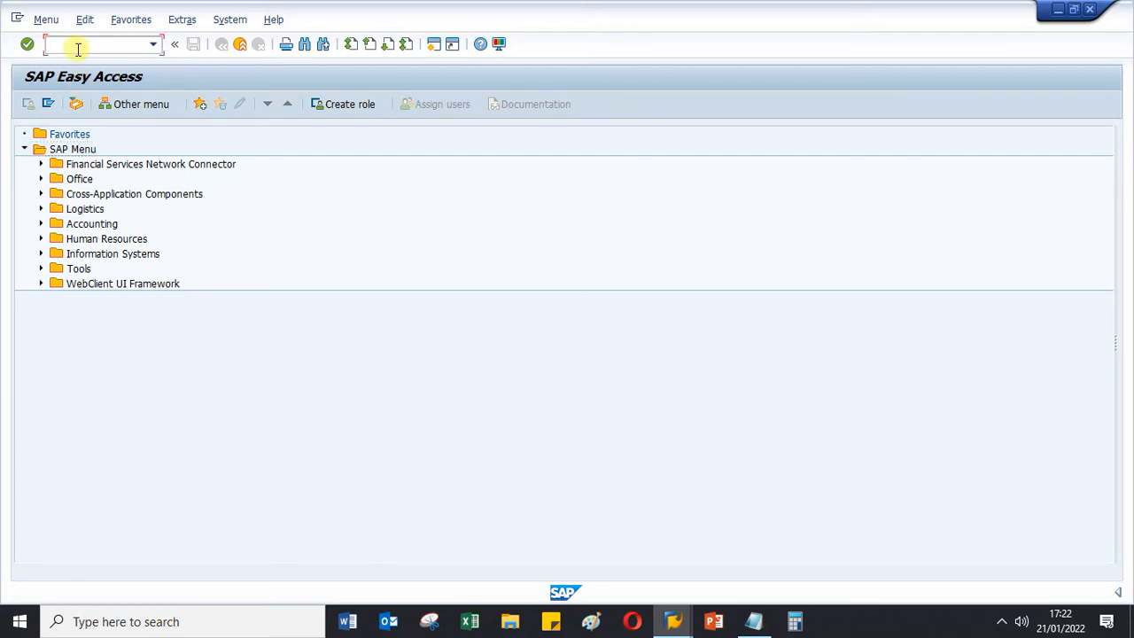
{"action": "type", "text": "doois"}
{"action": "key", "text": "Return"}
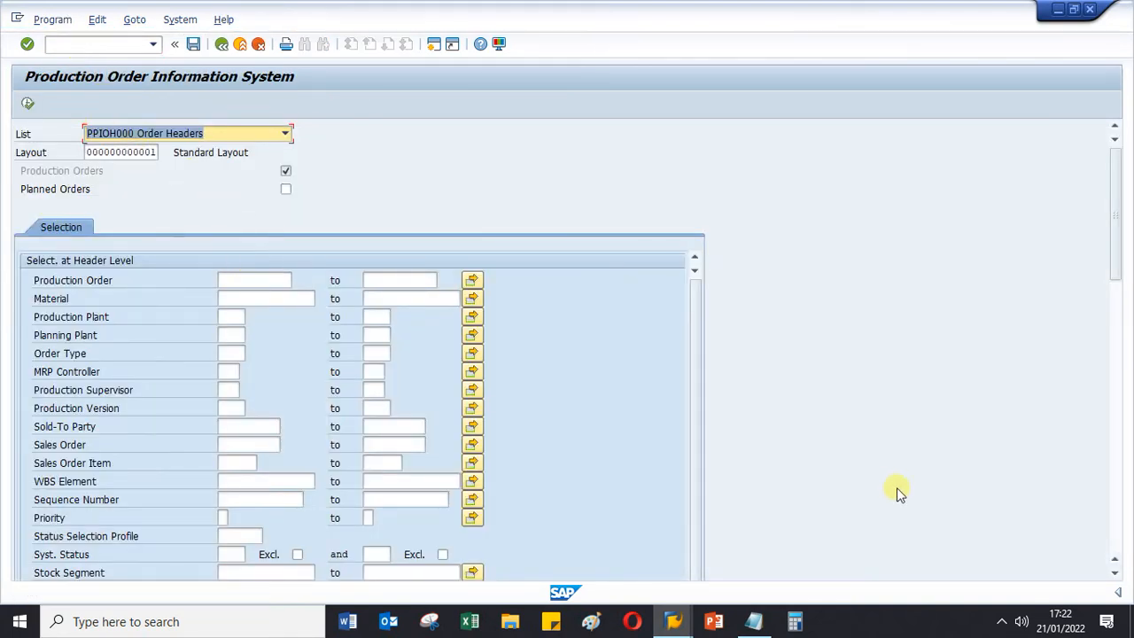
{"action": "left_click", "coordinate": [152, 44]}
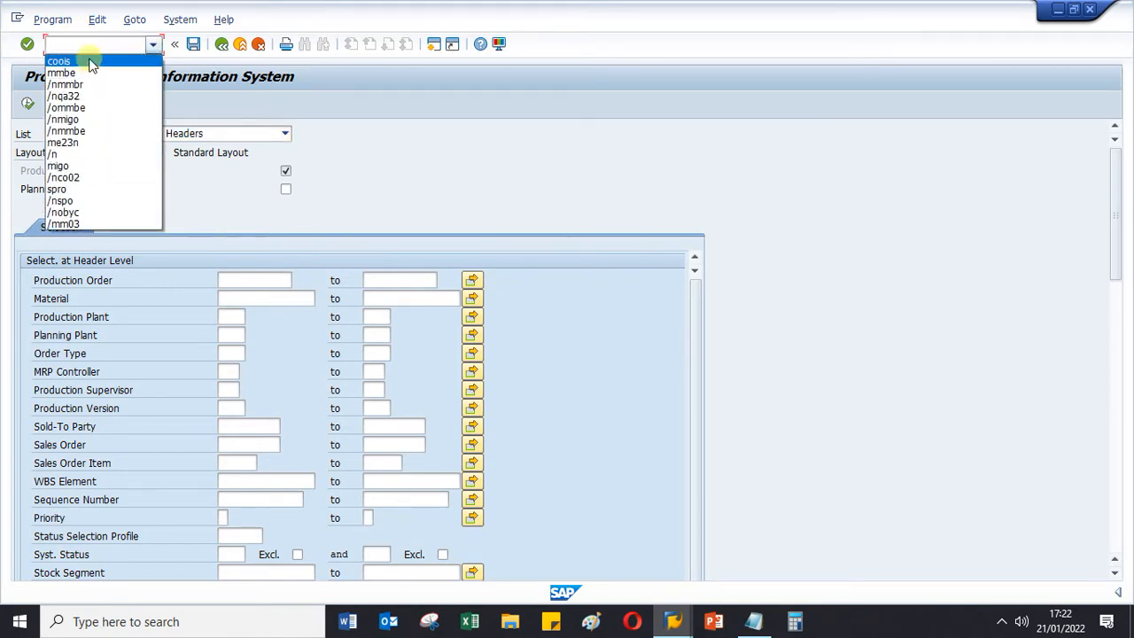
{"action": "left_click", "coordinate": [504, 189]}
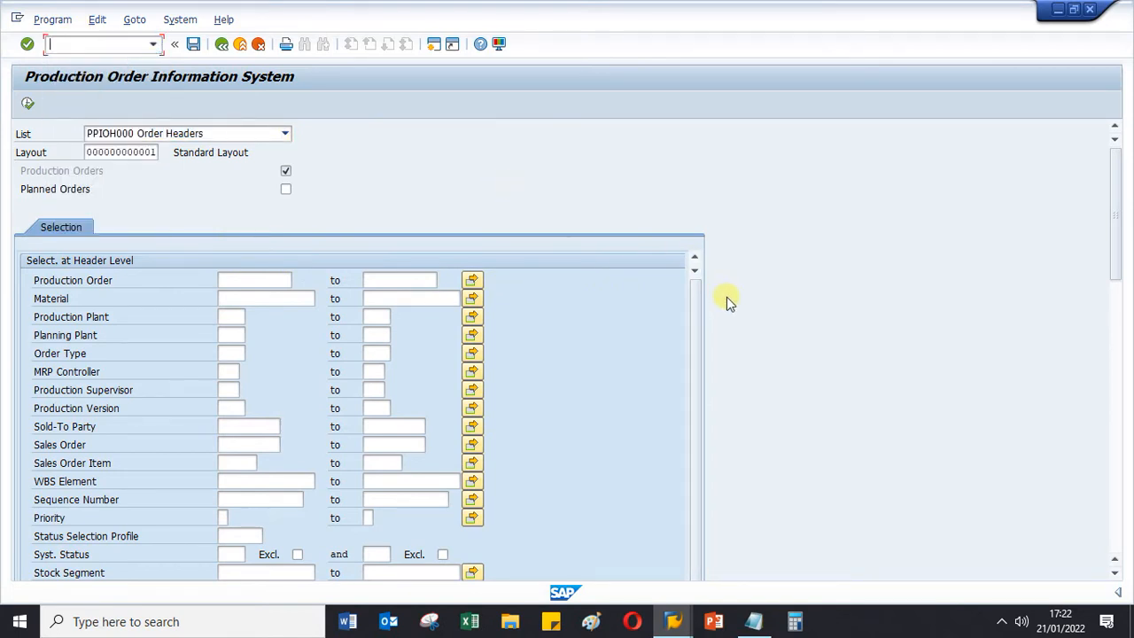
- List the production orders with a basic start date from 01.01.2022 to 21.01.2022
{"action": "left_click_drag", "start_coordinate": [1106, 272], "coordinate": [1111, 506]}
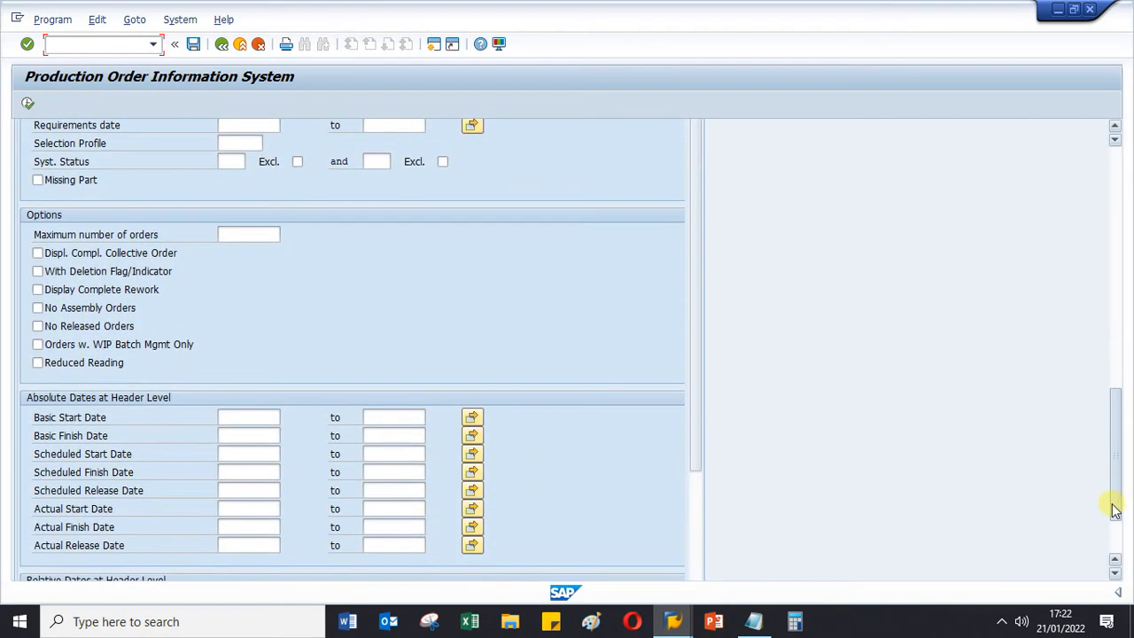
{"action": "left_click", "coordinate": [239, 418]}
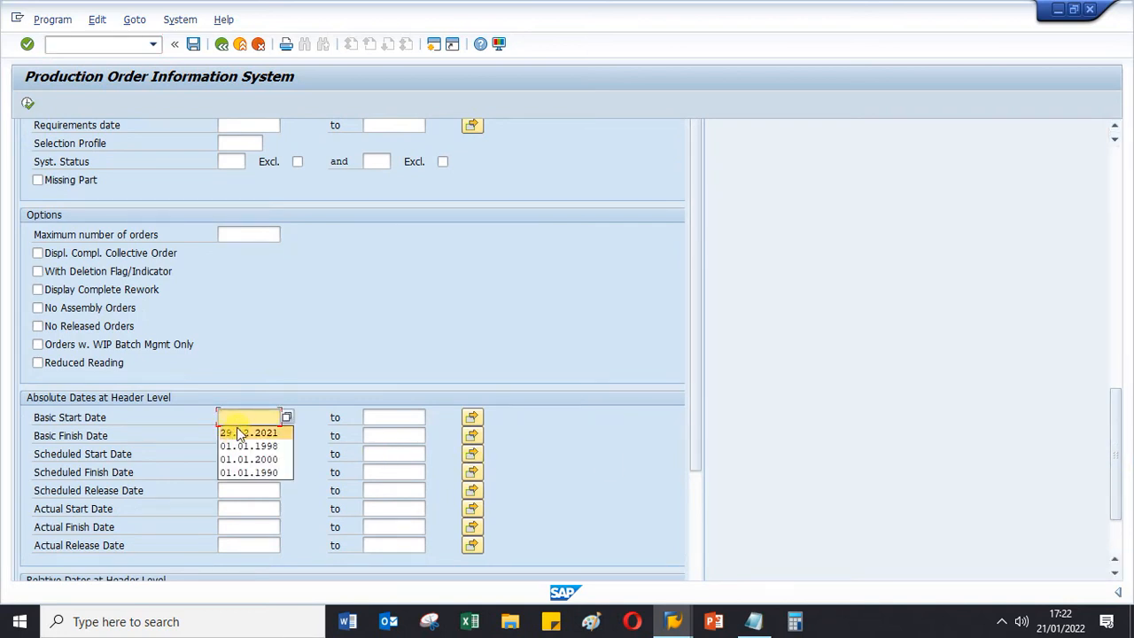
{"action": "type", "text": "01"}
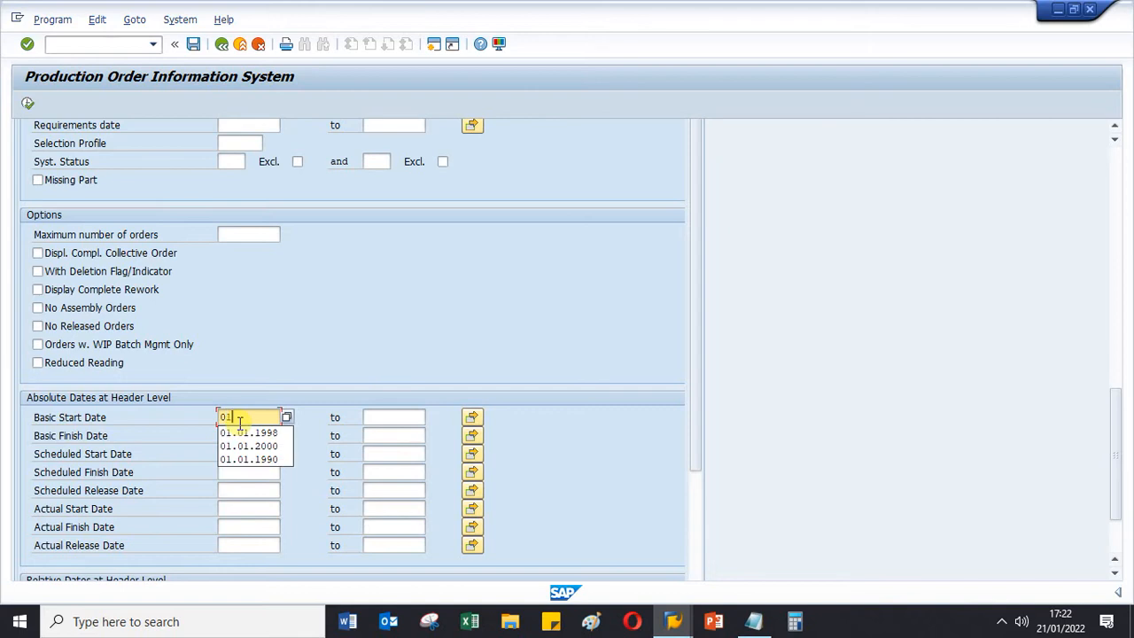
{"action": "type", "text": ".01.2022"}
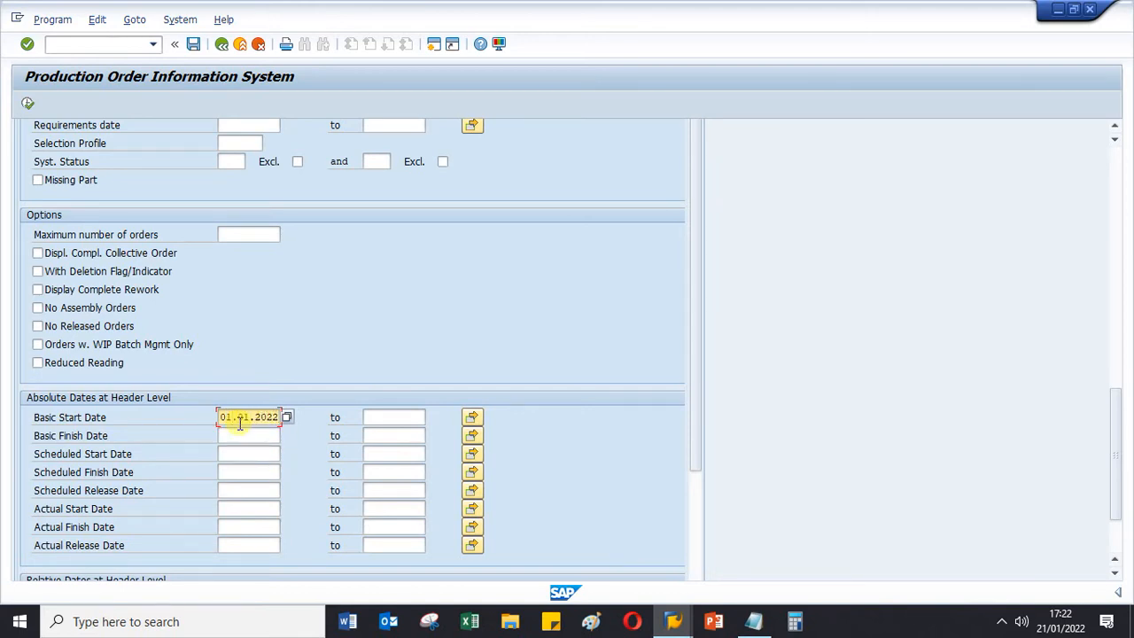
{"action": "left_click", "coordinate": [379, 419]}
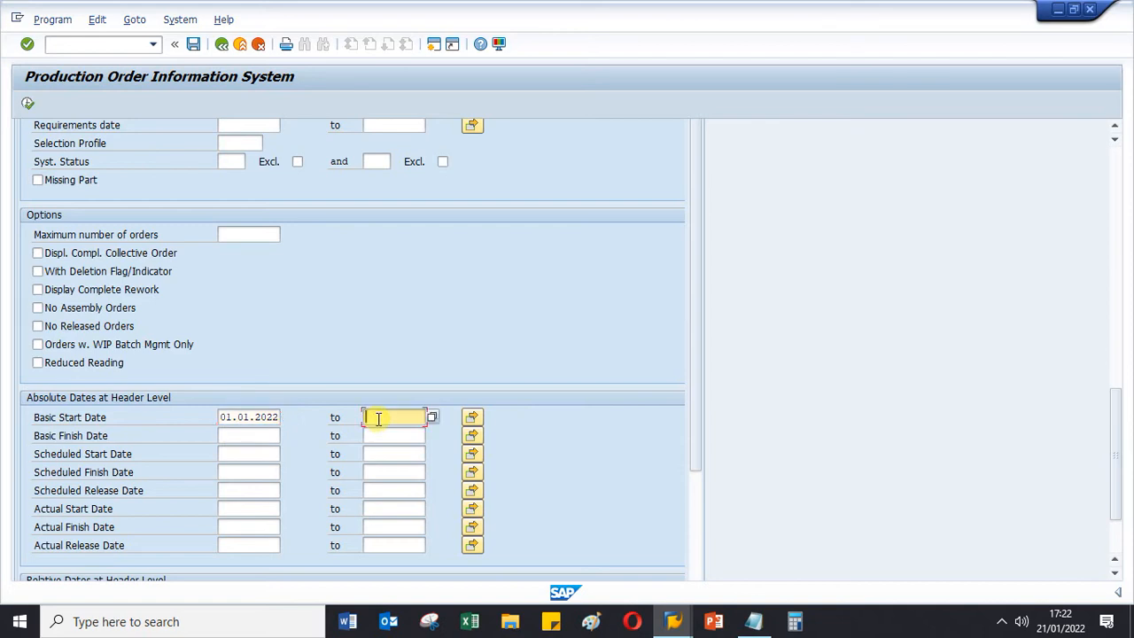
{"action": "type", "text": "21.01.2022"}
{"action": "key", "text": "Return"}
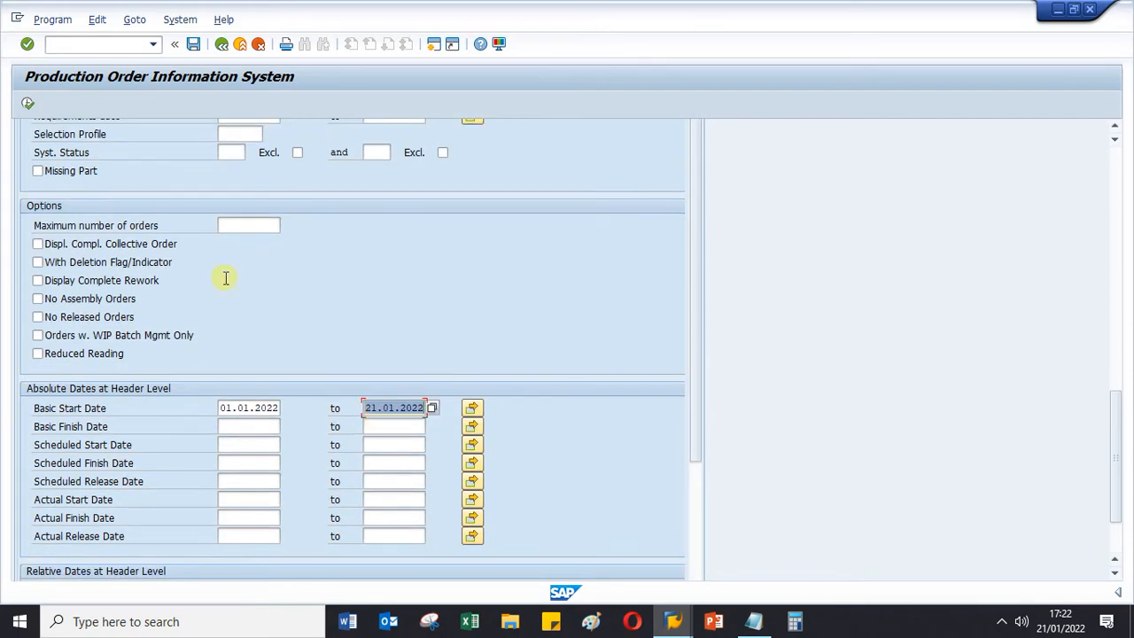
{"action": "left_click", "coordinate": [27, 100]}
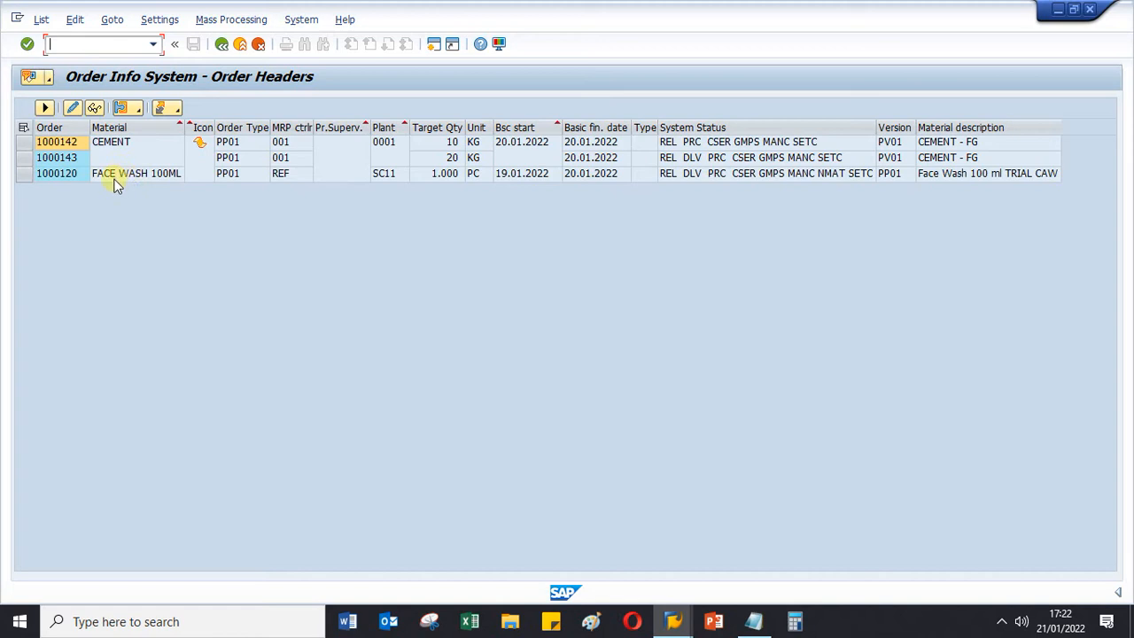
- Open the first CEMENT production order's operation overview and display the FILLING work center of operation 0010
{"action": "left_click", "coordinate": [70, 143]}
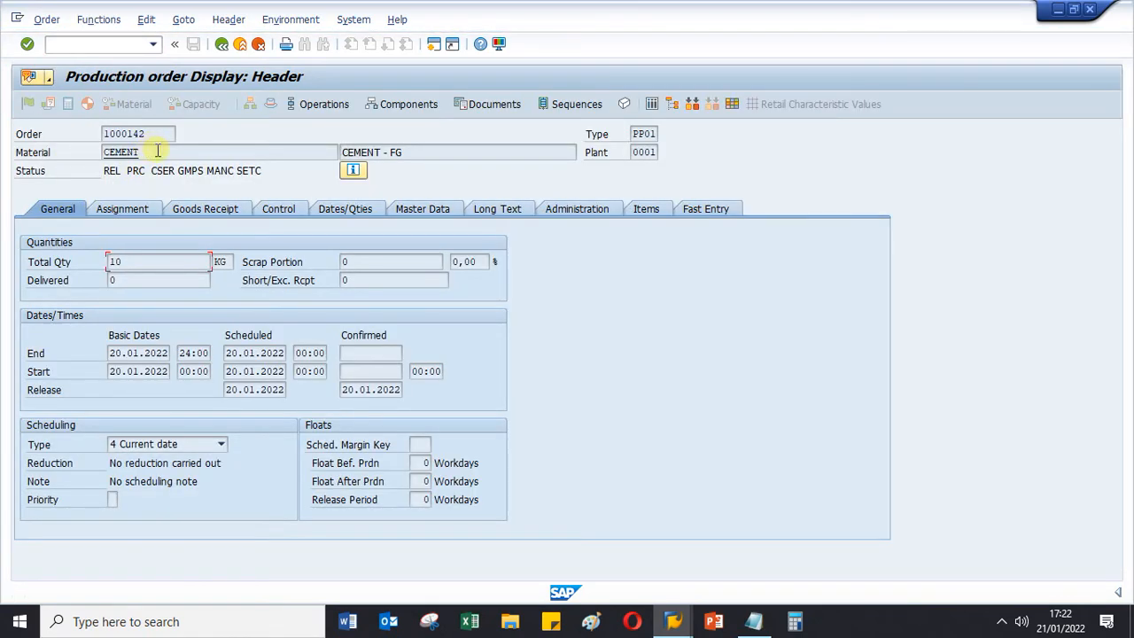
{"action": "left_click", "coordinate": [327, 104]}
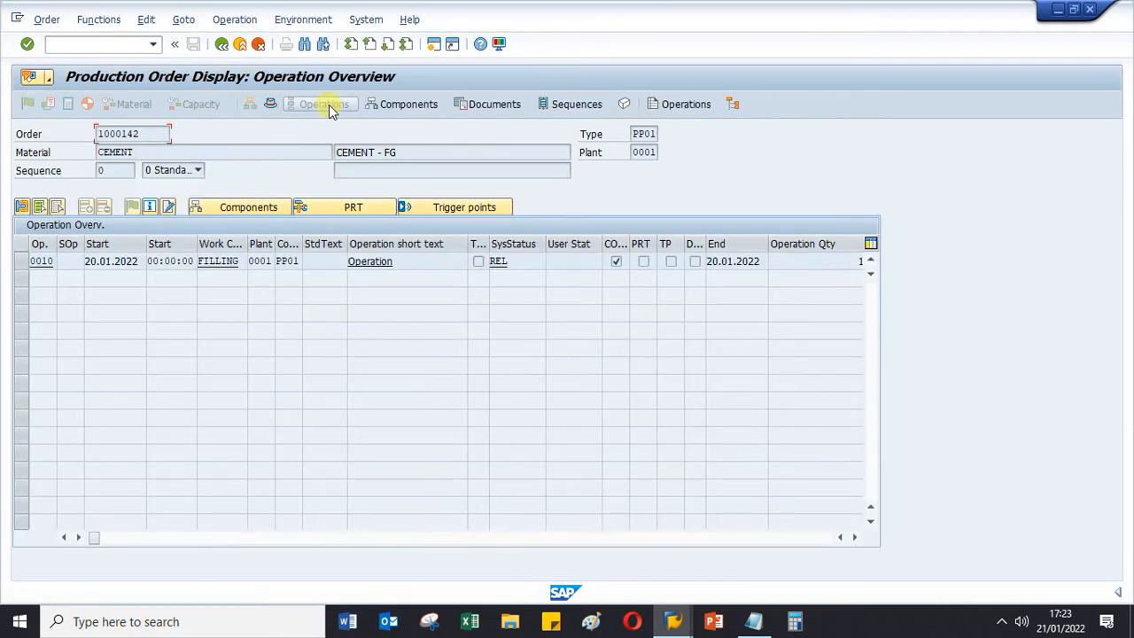
{"action": "left_click", "coordinate": [202, 261]}
{"action": "double_click", "coordinate": [200, 262]}
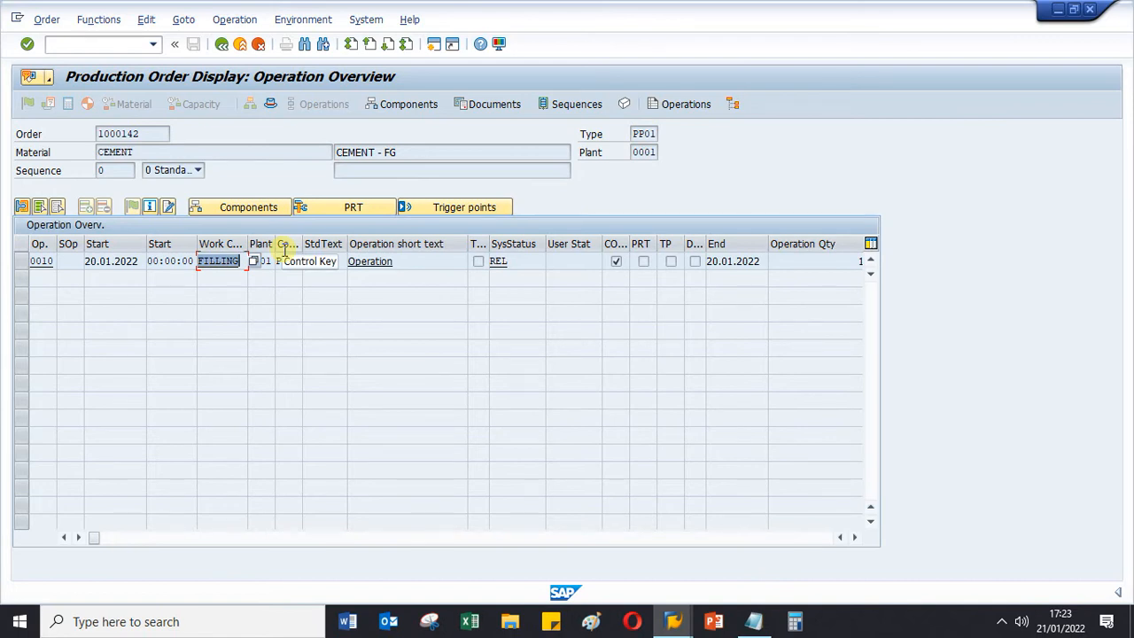
{"action": "double_click", "coordinate": [228, 261]}
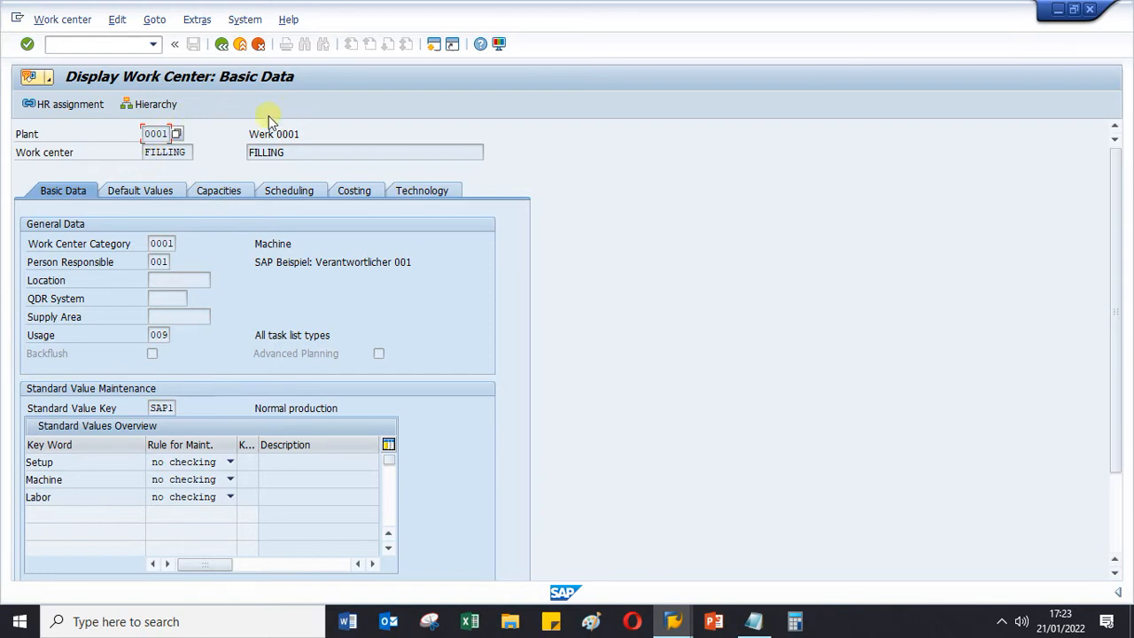
- Start work center creation in a new session with transaction code /ocr01
{"action": "left_click", "coordinate": [103, 45]}
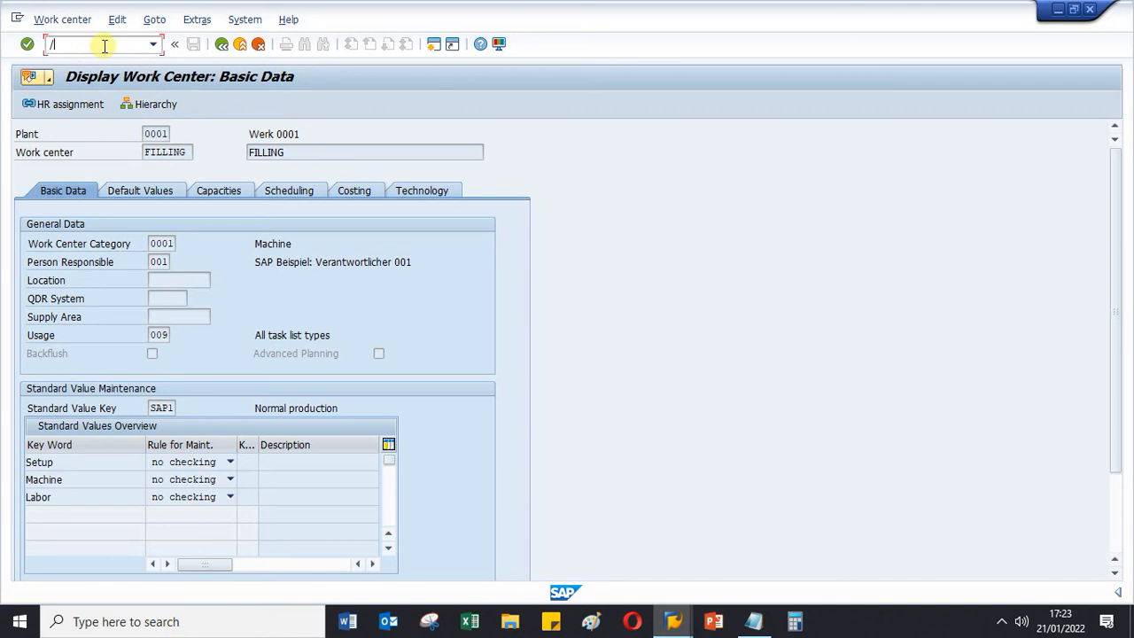
{"action": "type", "text": "/ocr01"}
{"action": "key", "text": "Return"}
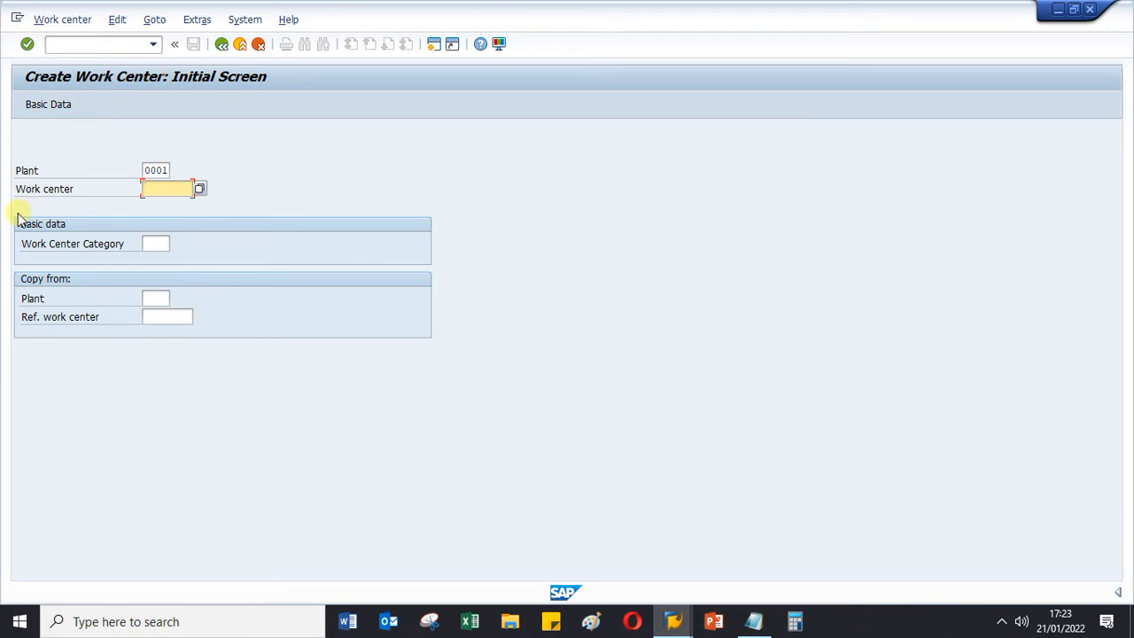
- Check the plant of the displayed FILLING work center and return to the Create Work Center session
{"action": "mouse_move", "coordinate": [671, 615]}
{"action": "left_click", "coordinate": [638, 541]}
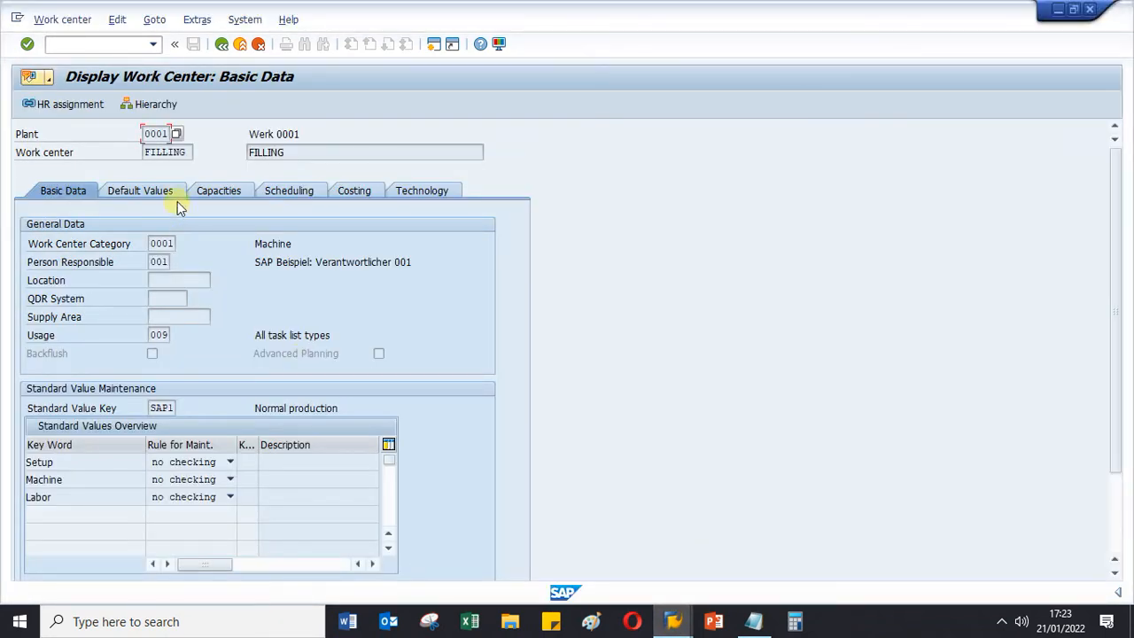
{"action": "left_click", "coordinate": [152, 133]}
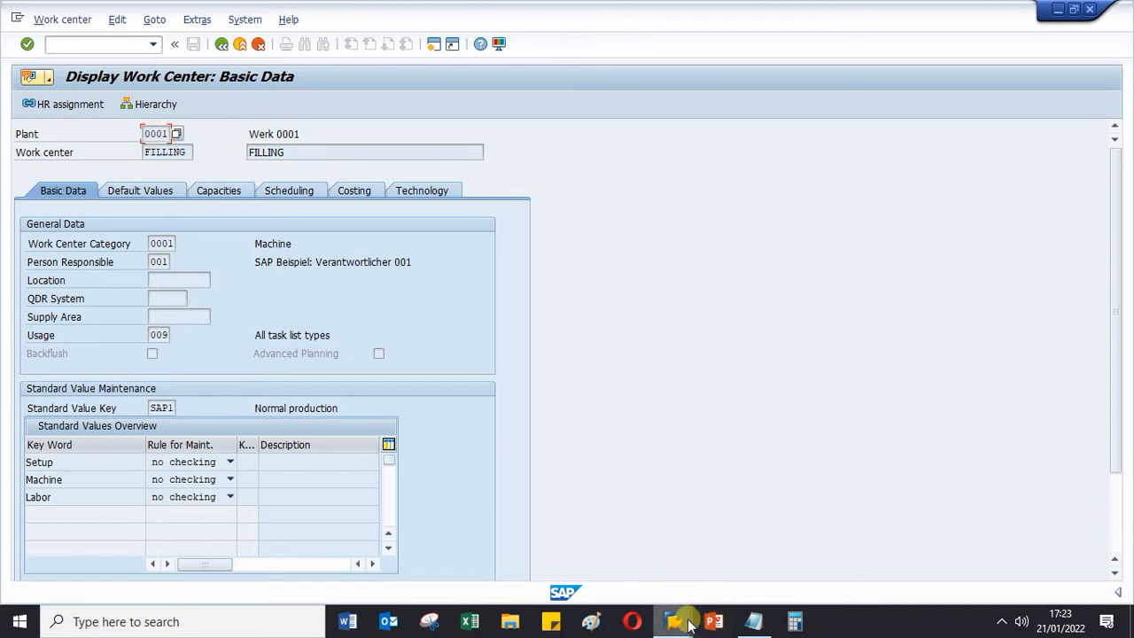
{"action": "mouse_move", "coordinate": [674, 615]}
{"action": "left_click", "coordinate": [801, 545]}
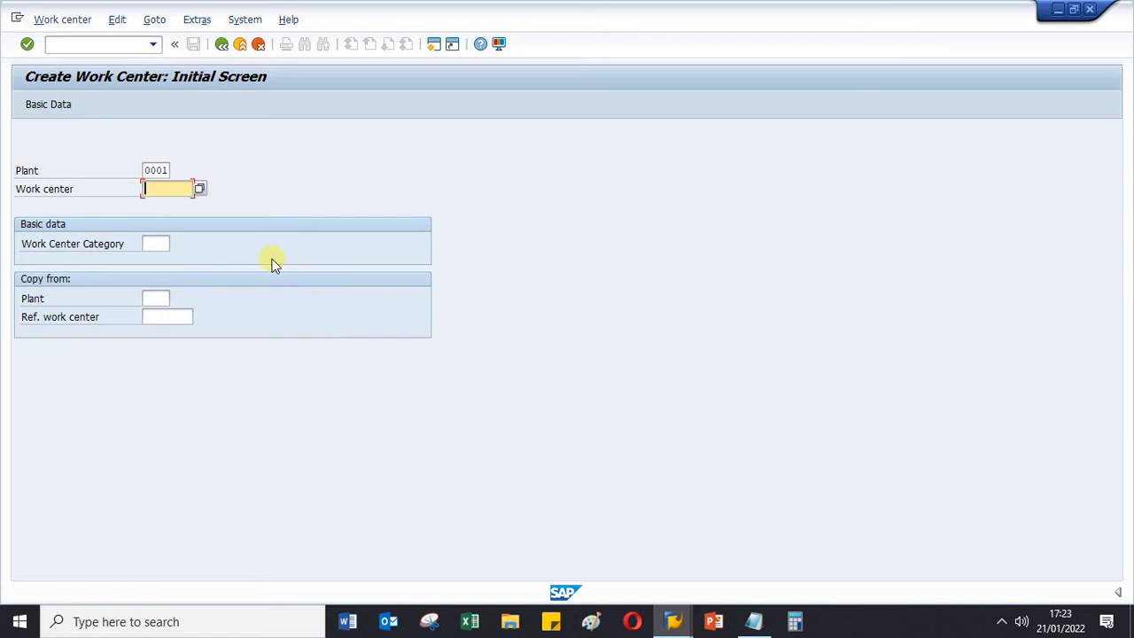
- Enter work center BUBUT with category 0001 Machine and continue to its basic data
{"action": "type", "text": "BUBU"}
{"action": "type", "text": "I"}
{"action": "left_click", "coordinate": [156, 244]}
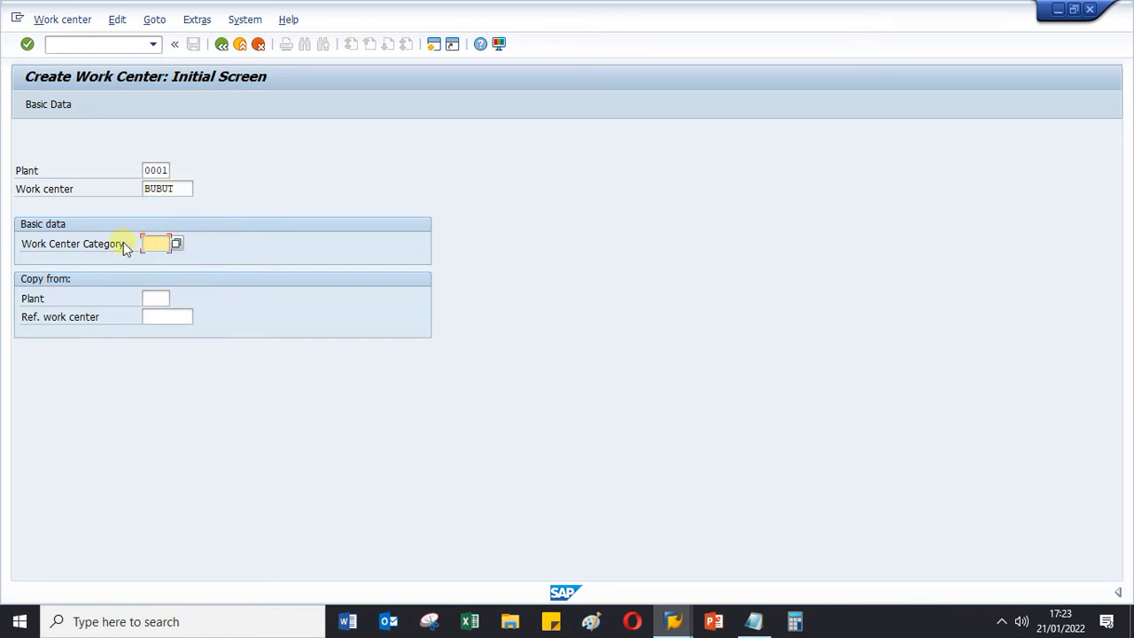
{"action": "left_click", "coordinate": [178, 245]}
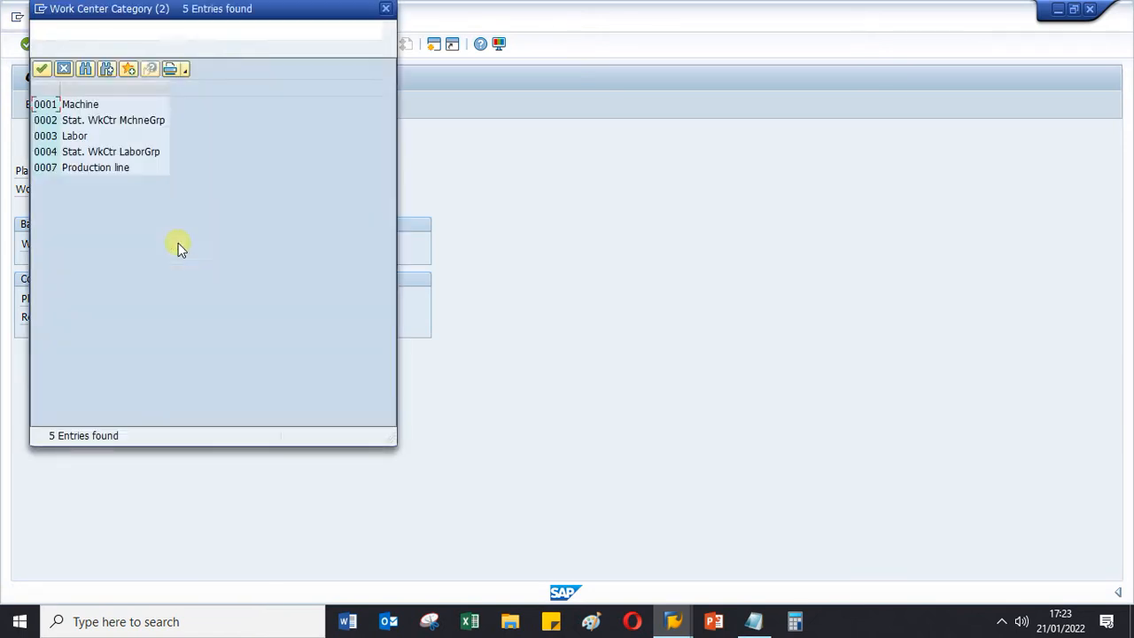
{"action": "double_click", "coordinate": [78, 108]}
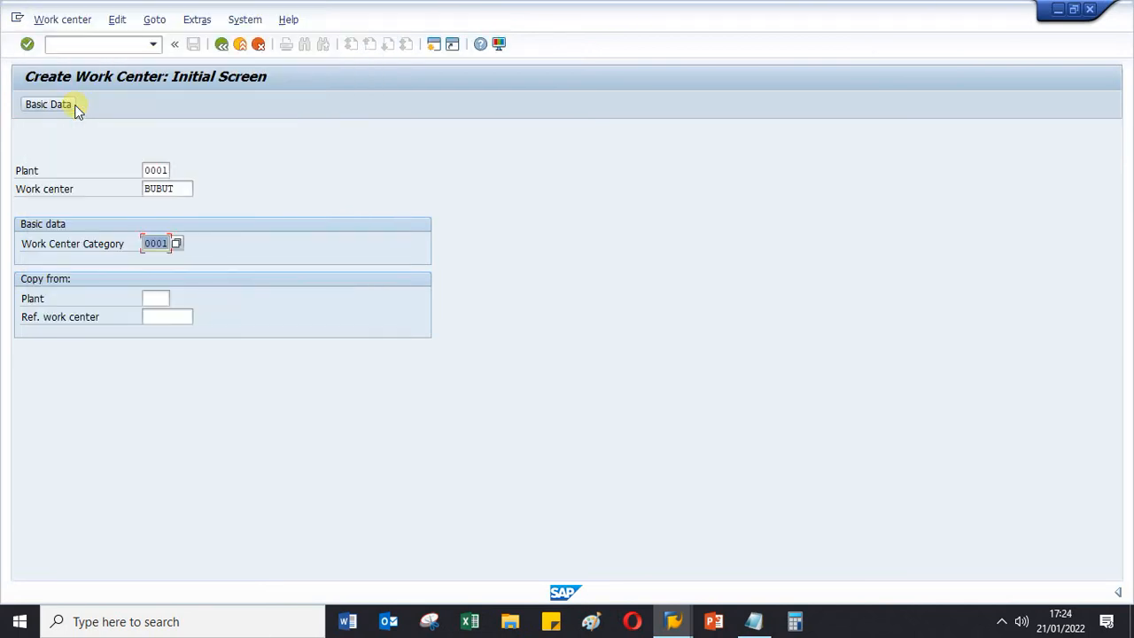
{"action": "key", "text": "Return"}
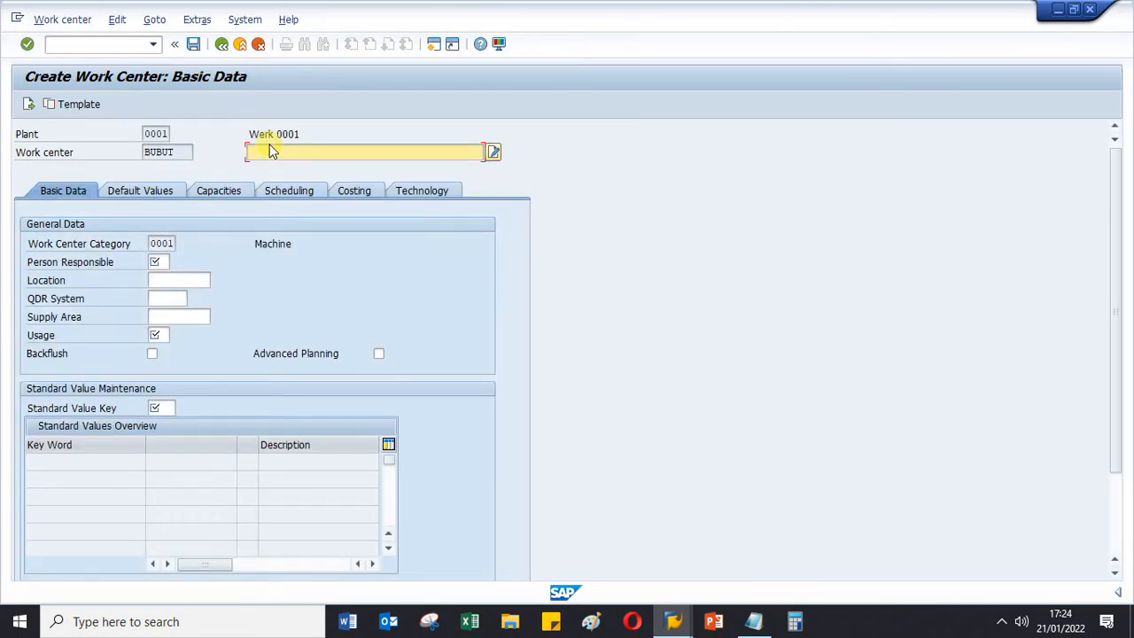
- Set the work center's description to Mesin Bubut, reusing the earlier entry Mesin Produksi
{"action": "left_click", "coordinate": [270, 147]}
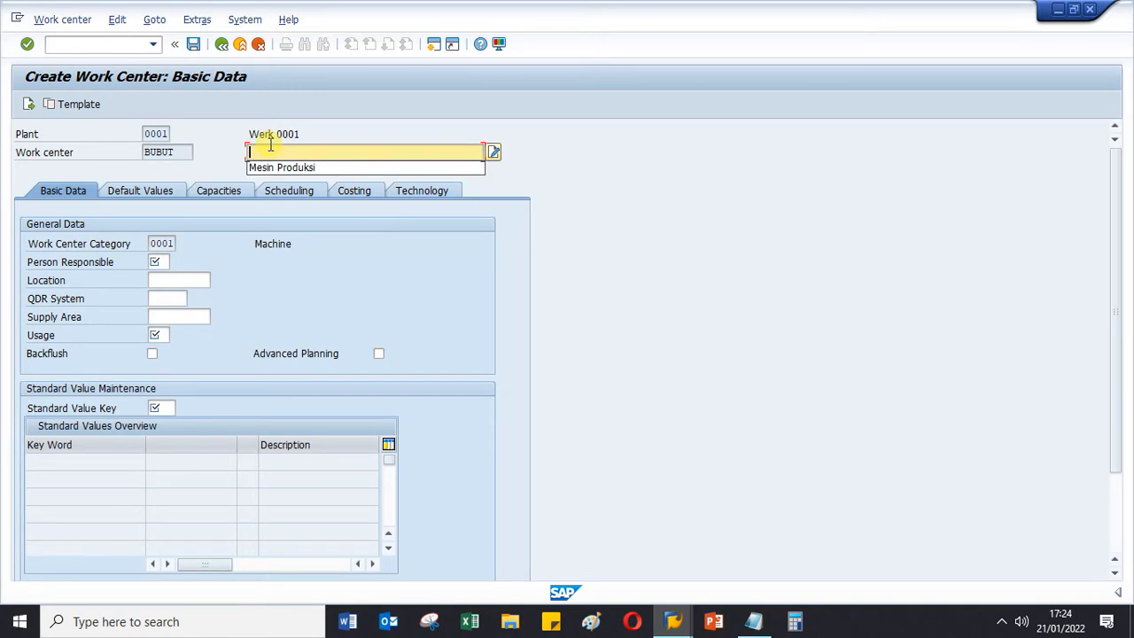
{"action": "left_click", "coordinate": [275, 166]}
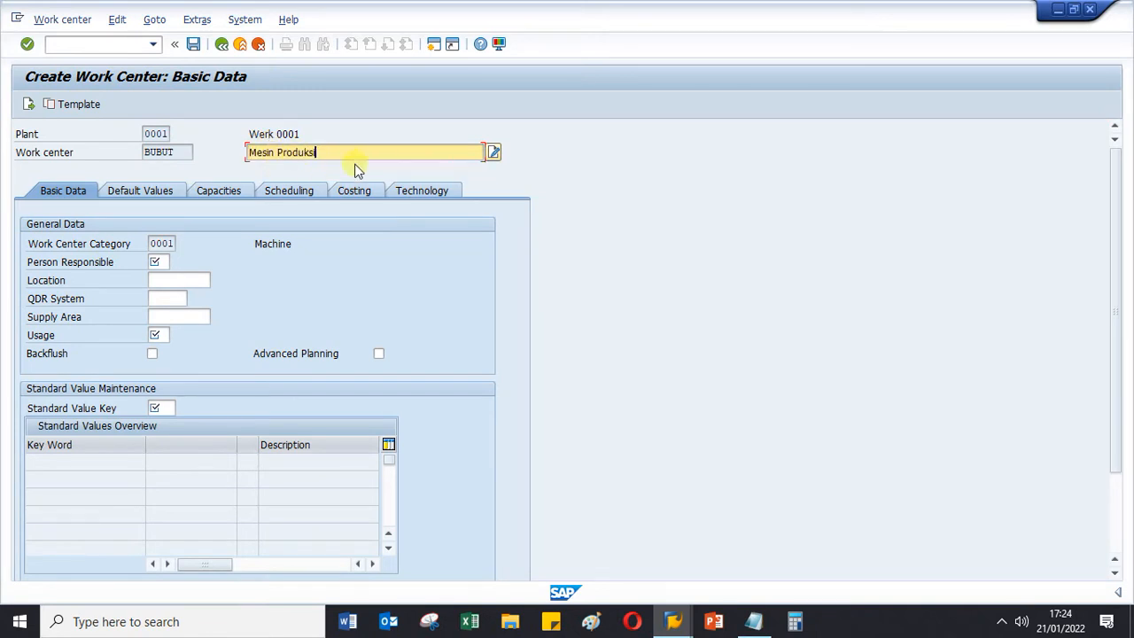
{"action": "key", "text": "BackSpace"}
{"action": "key", "text": "BackSpace"}
{"action": "key", "text": "BackSpace"}
{"action": "key", "text": "BackSpace"}
{"action": "key", "text": "BackSpace"}
{"action": "key", "text": "BackSpace"}
{"action": "key", "text": "BackSpace"}
{"action": "key", "text": "BackSpace"}
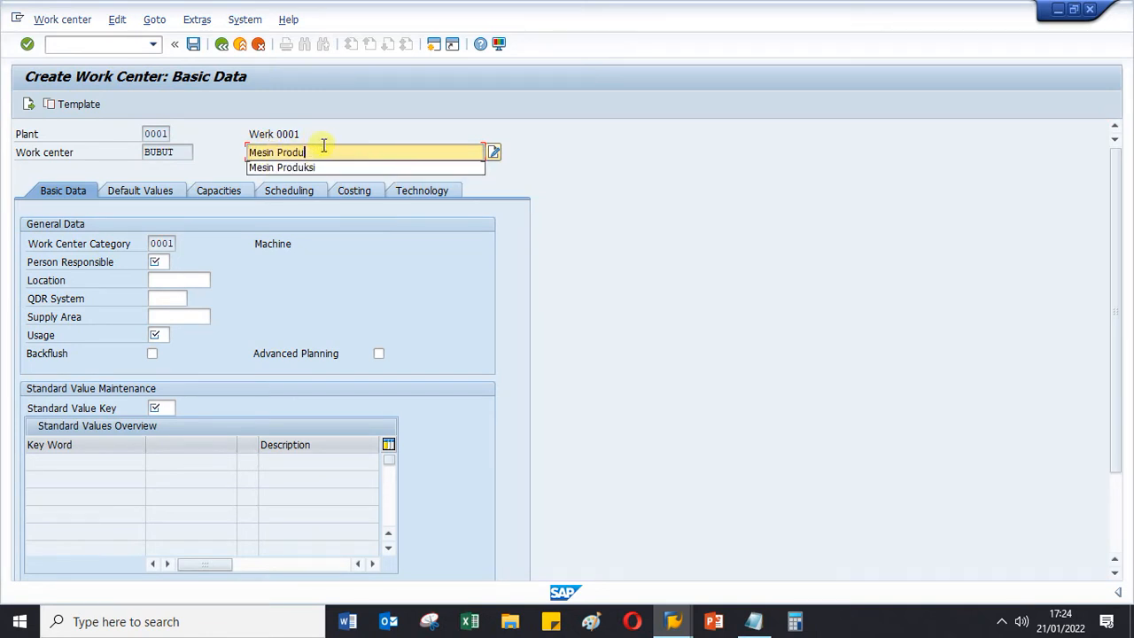
{"action": "type", "text": "Bubut"}
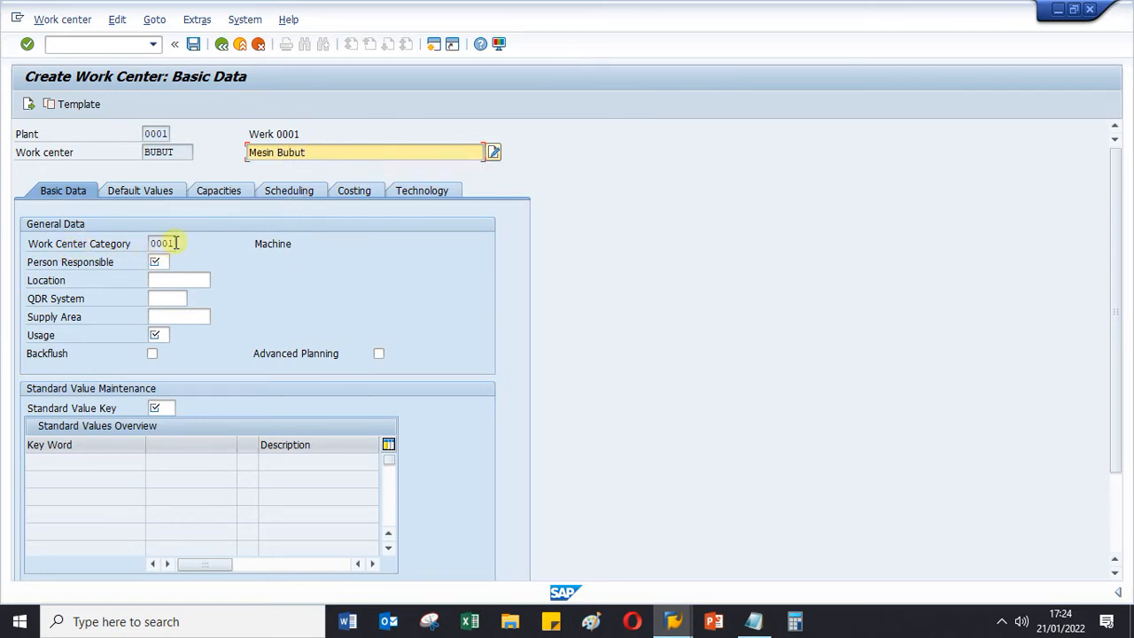
- Choose A (Arbeitsplaner A) from the possible values as the work center's person responsible
{"action": "left_click", "coordinate": [155, 261]}
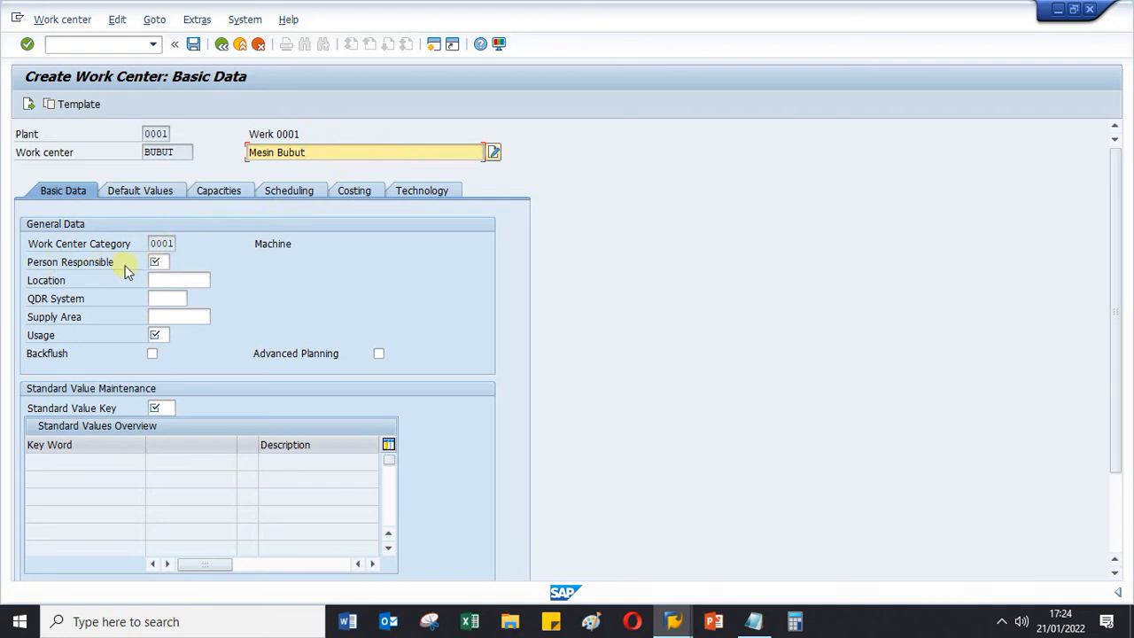
{"action": "left_click", "coordinate": [159, 261]}
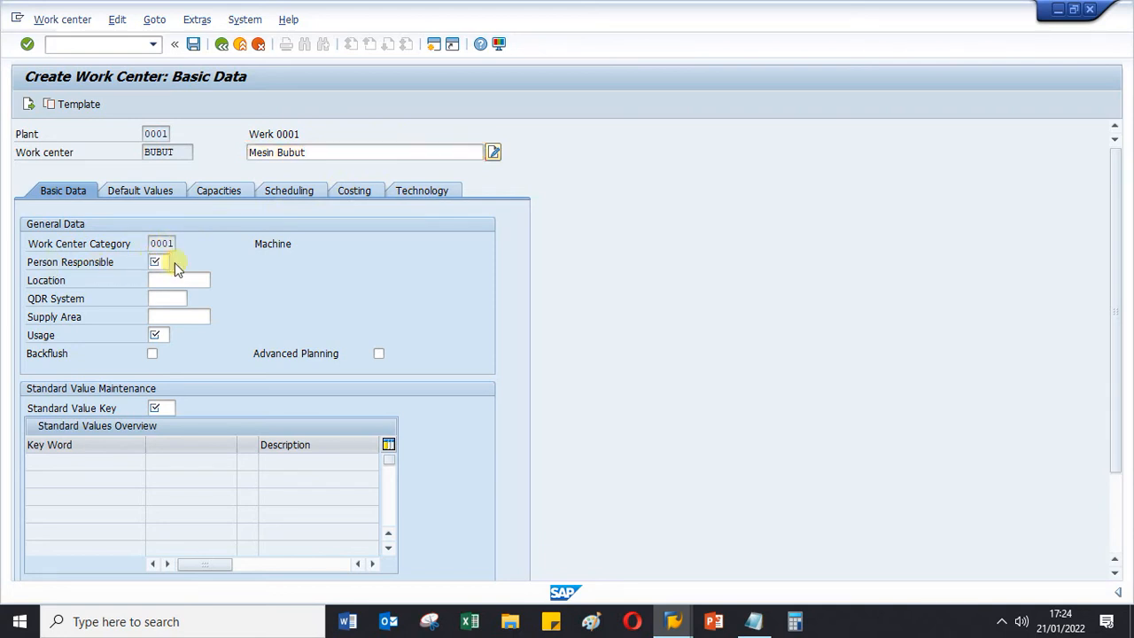
{"action": "left_click", "coordinate": [175, 263]}
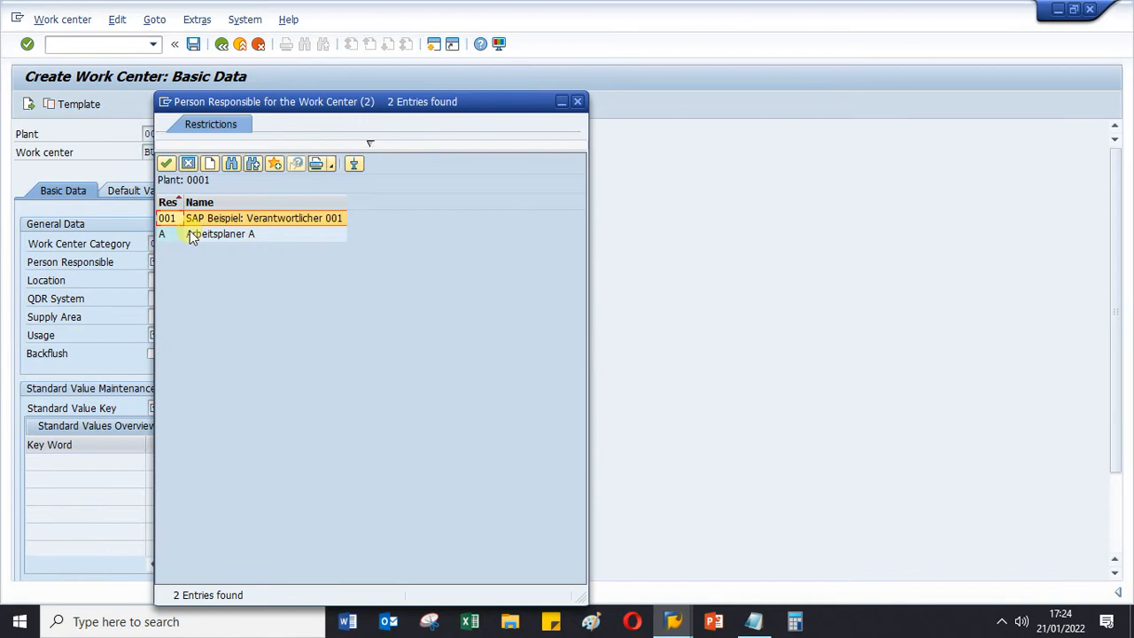
{"action": "double_click", "coordinate": [191, 232]}
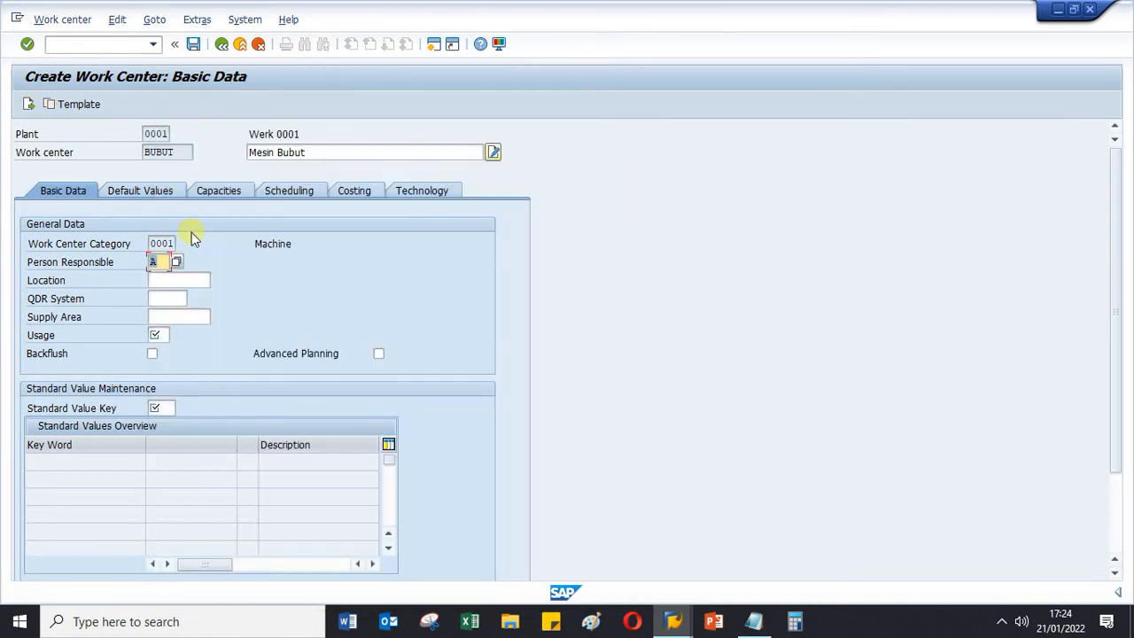
- Choose usage 009 (All task list types) from the possible values for work center BUBUT
{"action": "left_click", "coordinate": [163, 334]}
{"action": "left_click", "coordinate": [156, 337]}
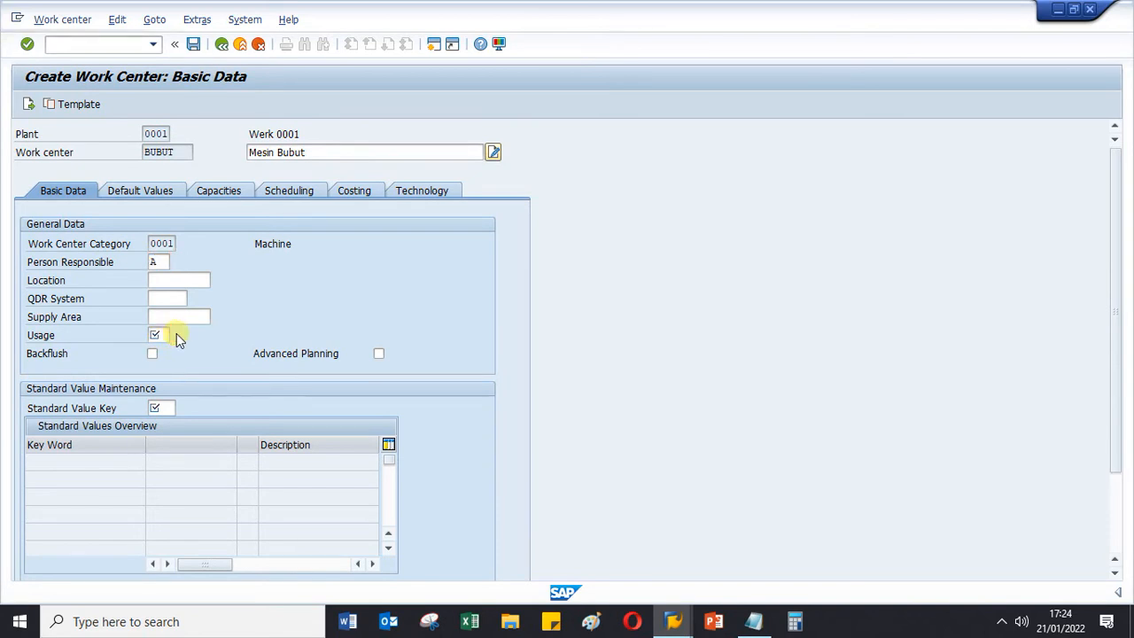
{"action": "left_click", "coordinate": [176, 334]}
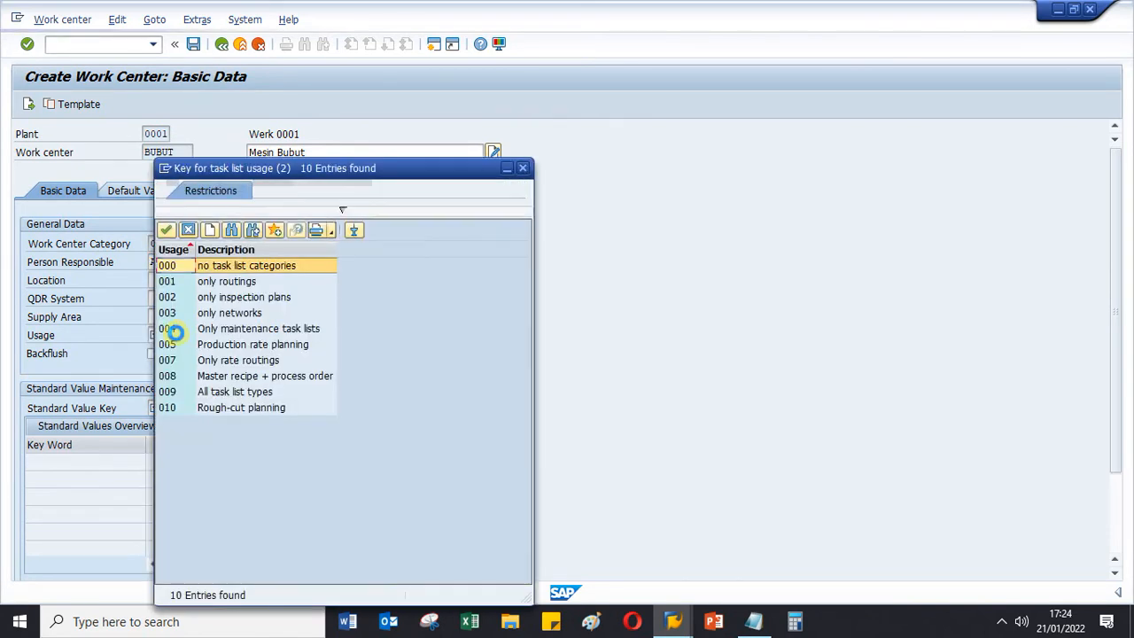
{"action": "left_click", "coordinate": [174, 394]}
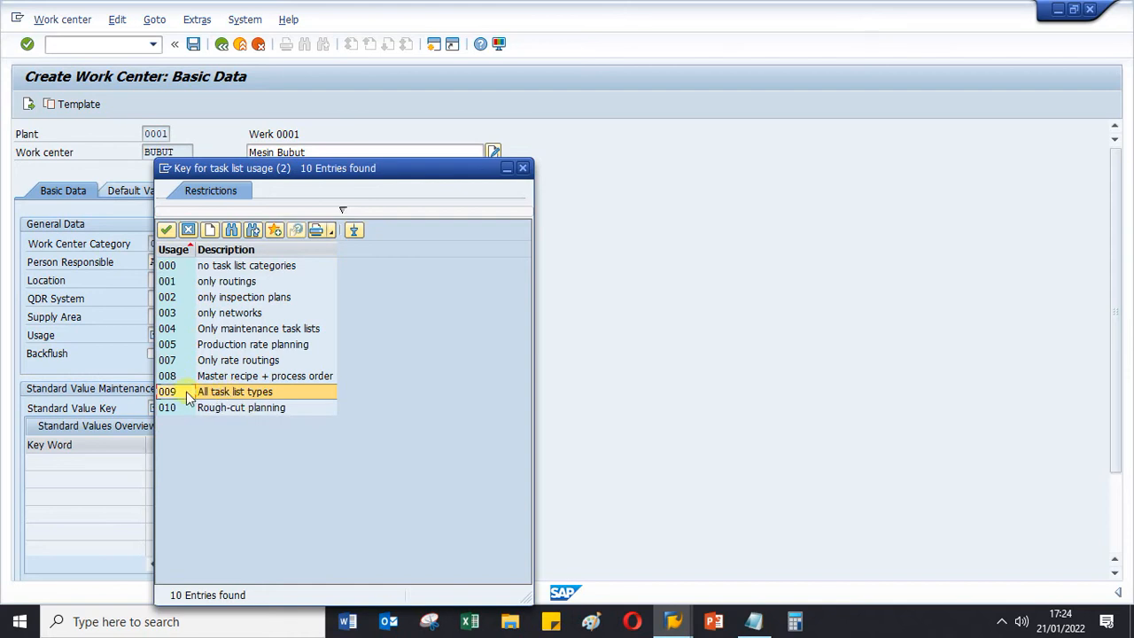
{"action": "double_click", "coordinate": [193, 396]}
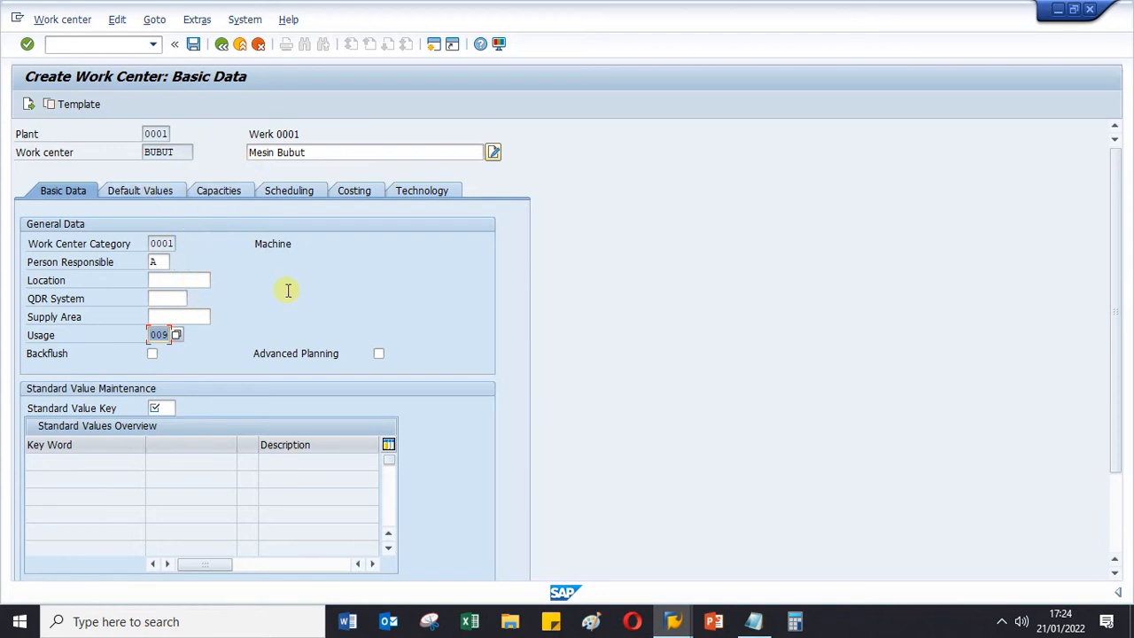
- Check the standard value key and usage of the displayed FILLING work center and return to the Create Work Center session
{"action": "left_click", "coordinate": [170, 407]}
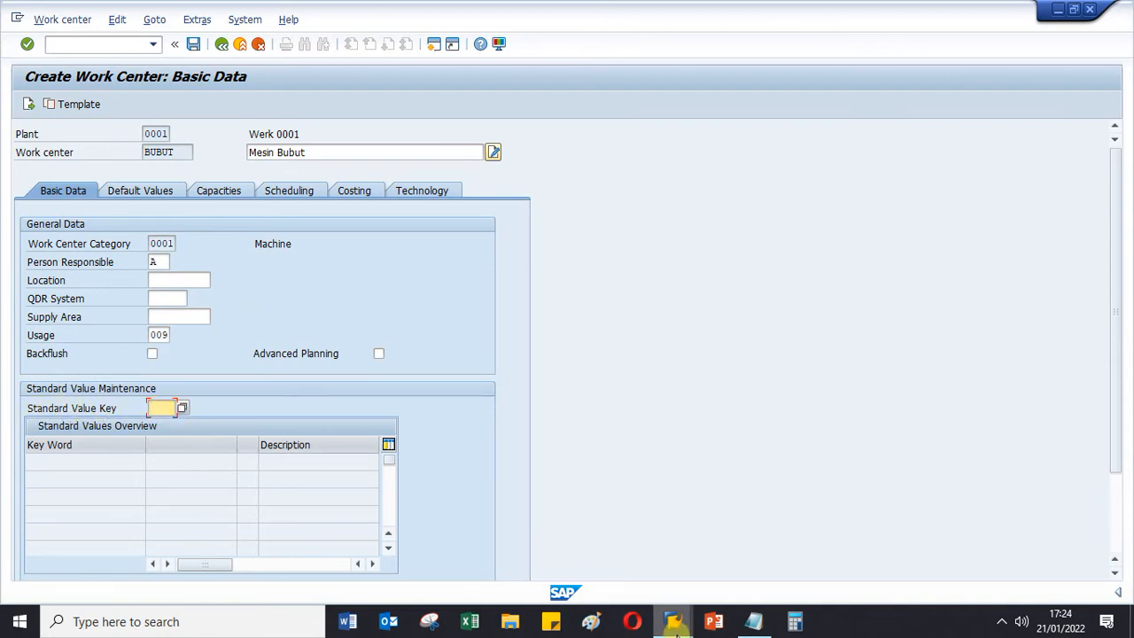
{"action": "mouse_move", "coordinate": [673, 621]}
{"action": "left_click", "coordinate": [608, 539]}
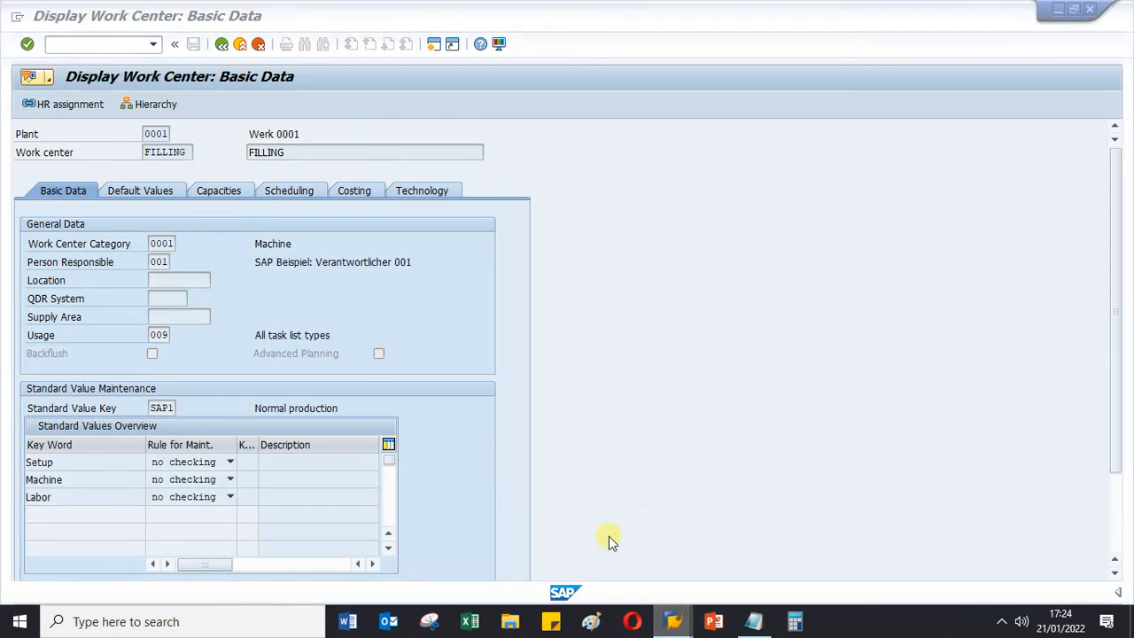
{"action": "left_click", "coordinate": [153, 408]}
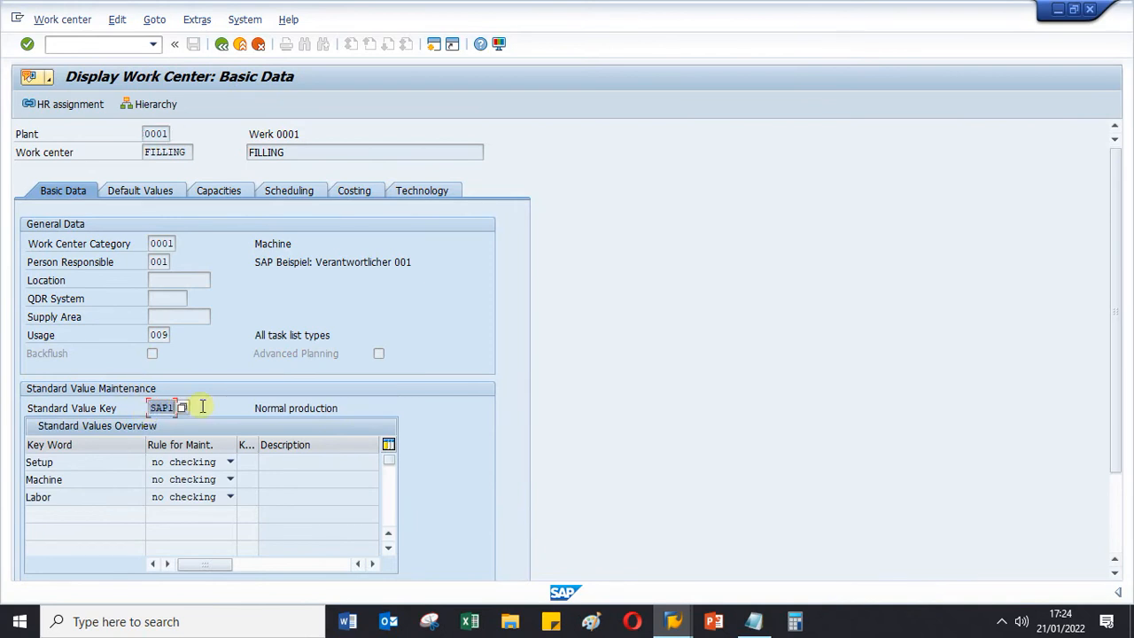
{"action": "left_click", "coordinate": [157, 333]}
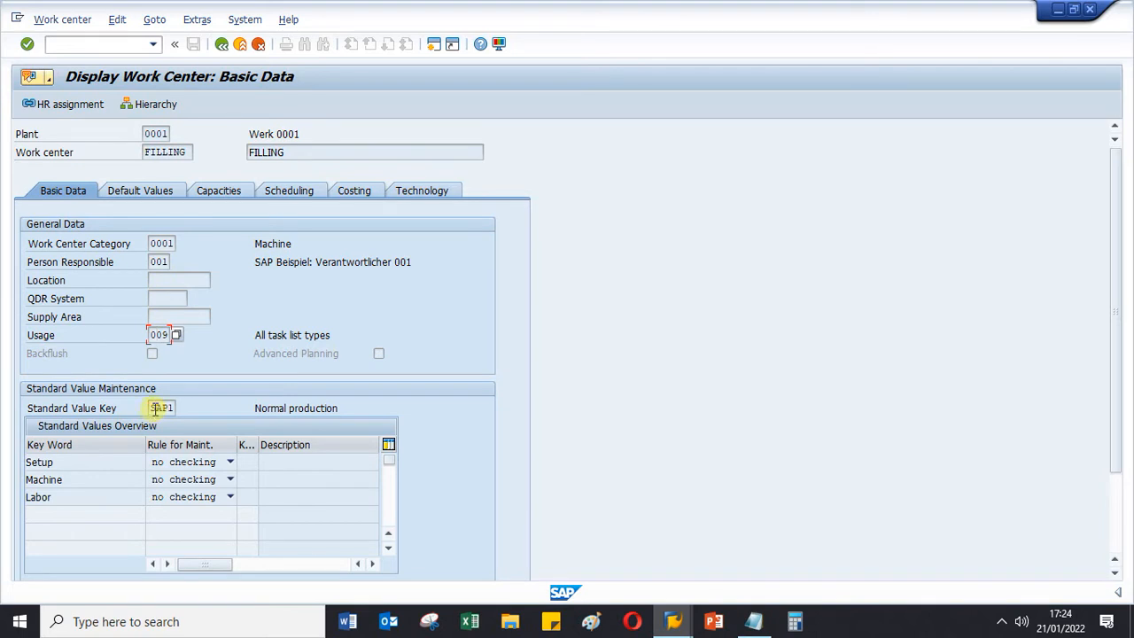
{"action": "left_click", "coordinate": [673, 621]}
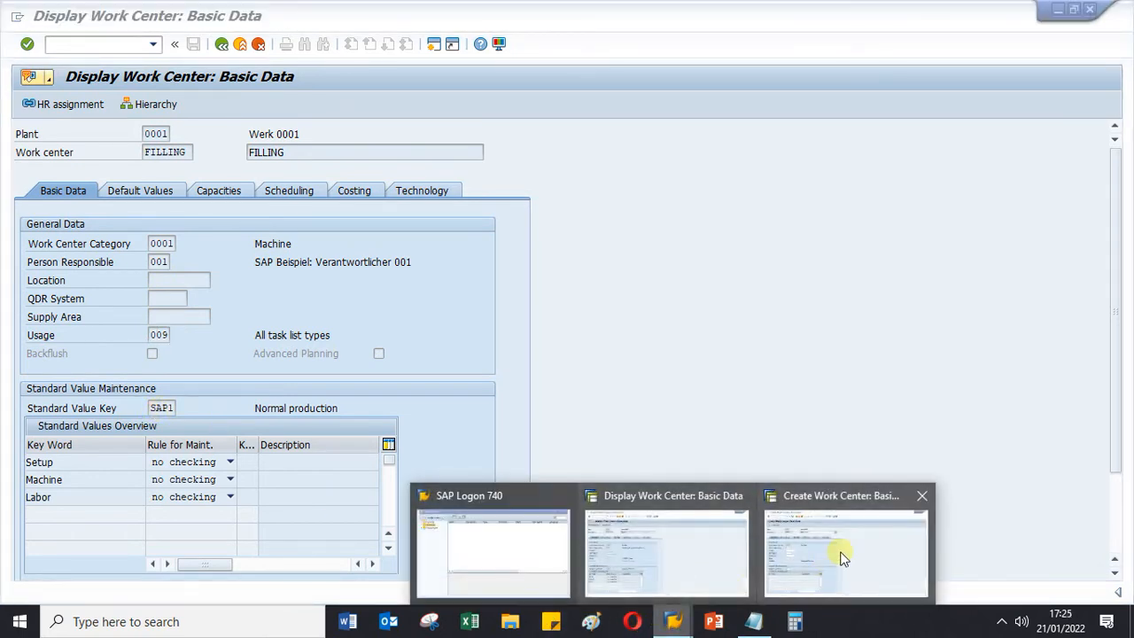
{"action": "left_click", "coordinate": [841, 556]}
- Choose SAP1 (Normal production) as BUBUT's standard value key and confirm the basic data
{"action": "left_click", "coordinate": [181, 408]}
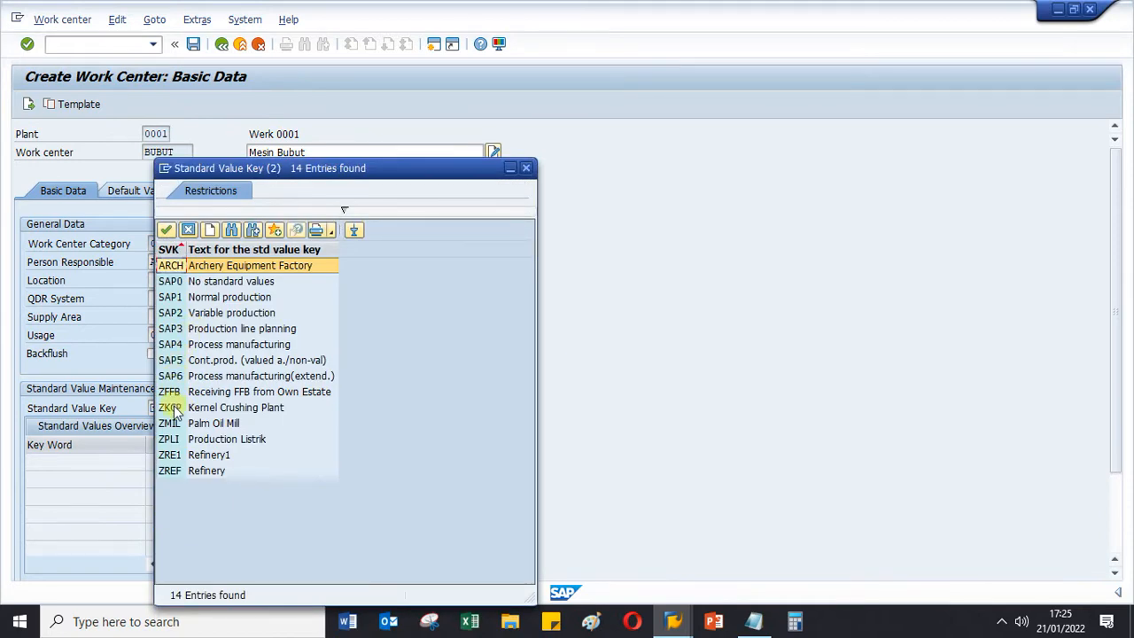
{"action": "double_click", "coordinate": [174, 296]}
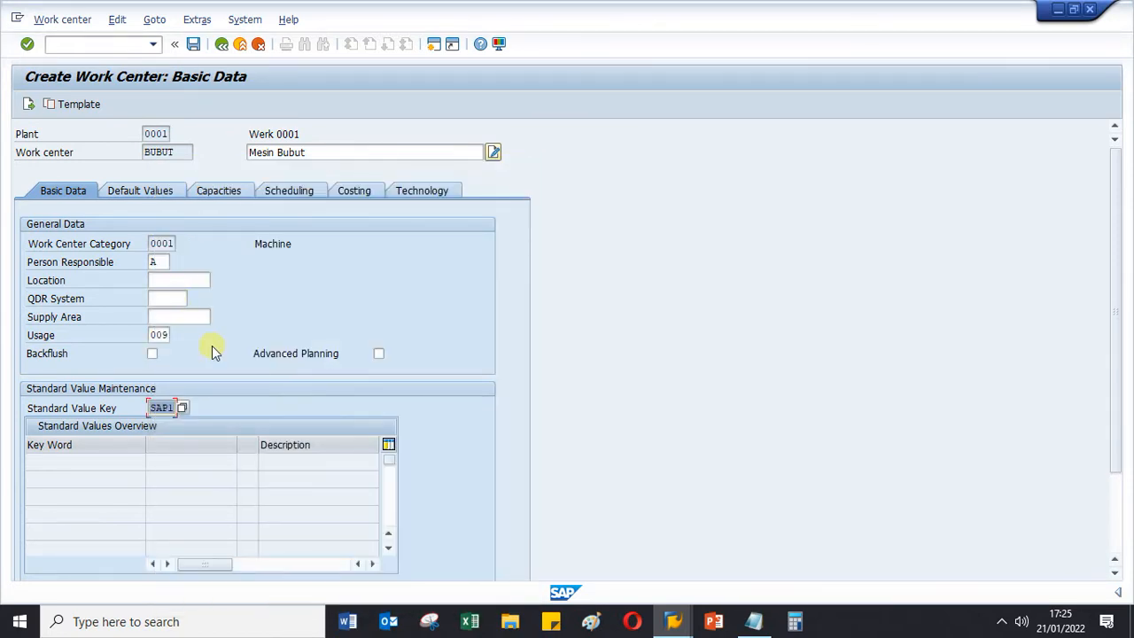
{"action": "key", "text": "Return"}
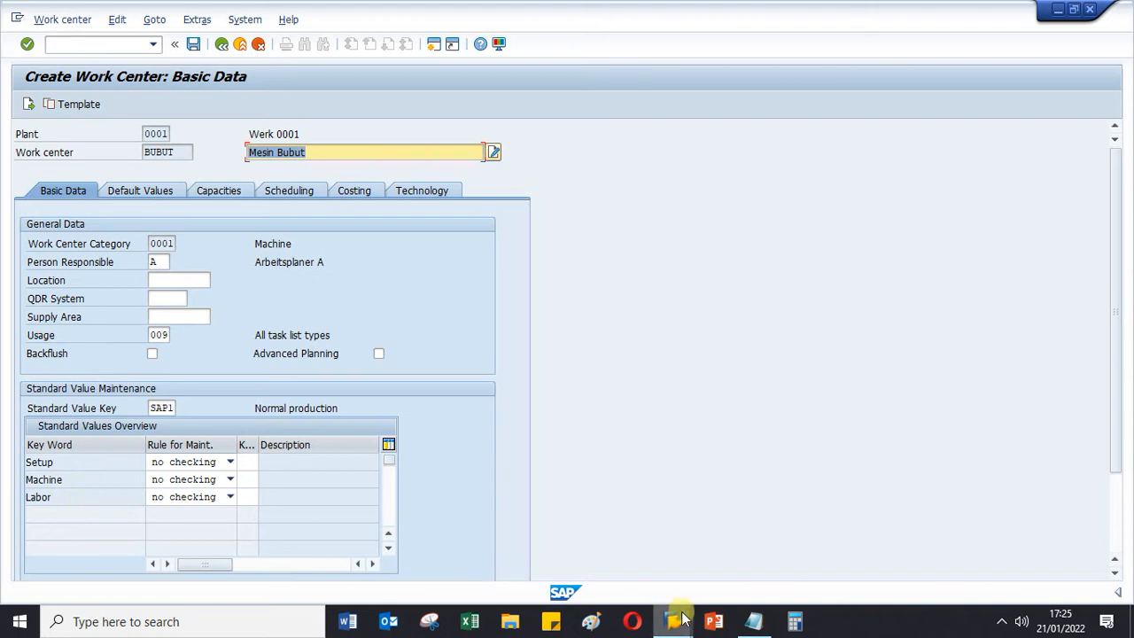
- Compare BUBUT's basic data with that of the displayed FILLING work center and return to the Create Work Center session
{"action": "mouse_move", "coordinate": [676, 623]}
{"action": "left_click", "coordinate": [678, 554]}
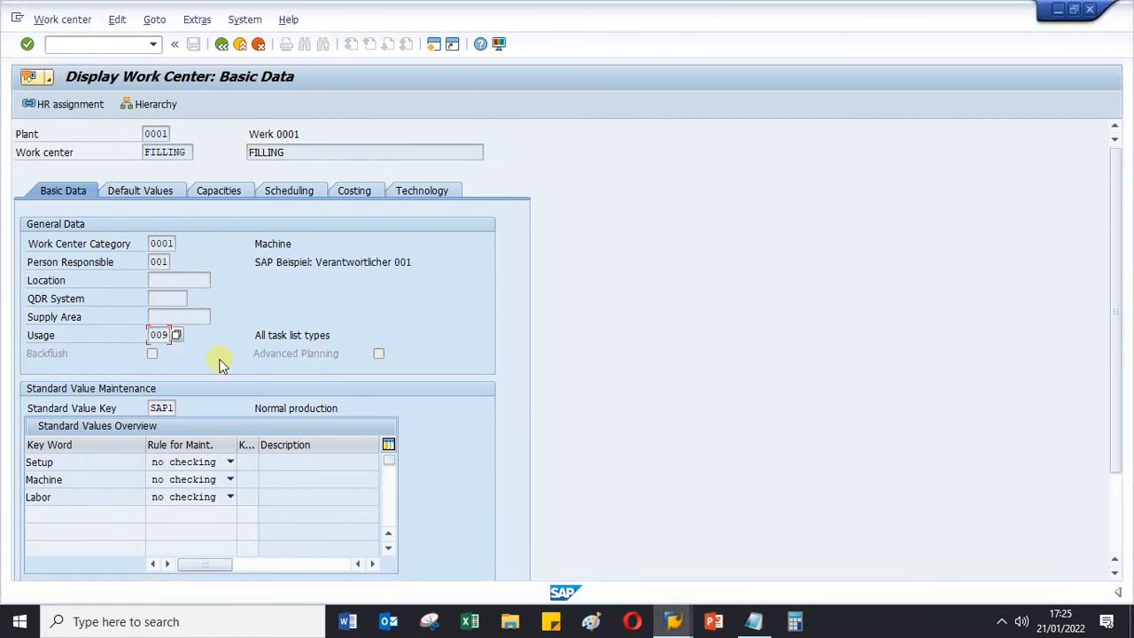
{"action": "mouse_move", "coordinate": [679, 623]}
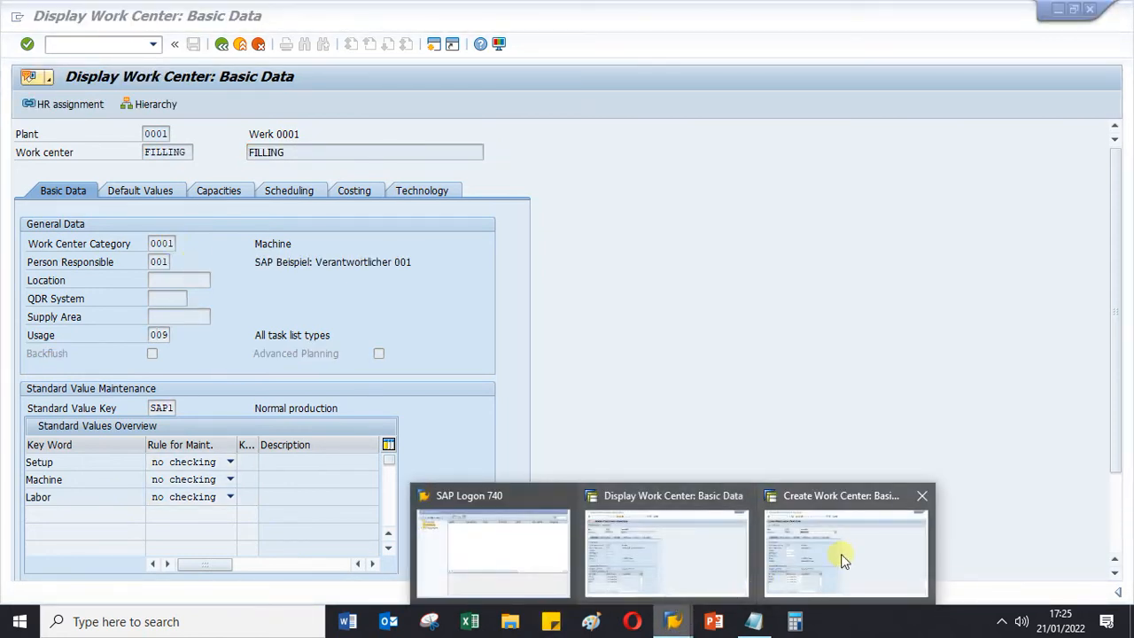
{"action": "left_click", "coordinate": [846, 542]}
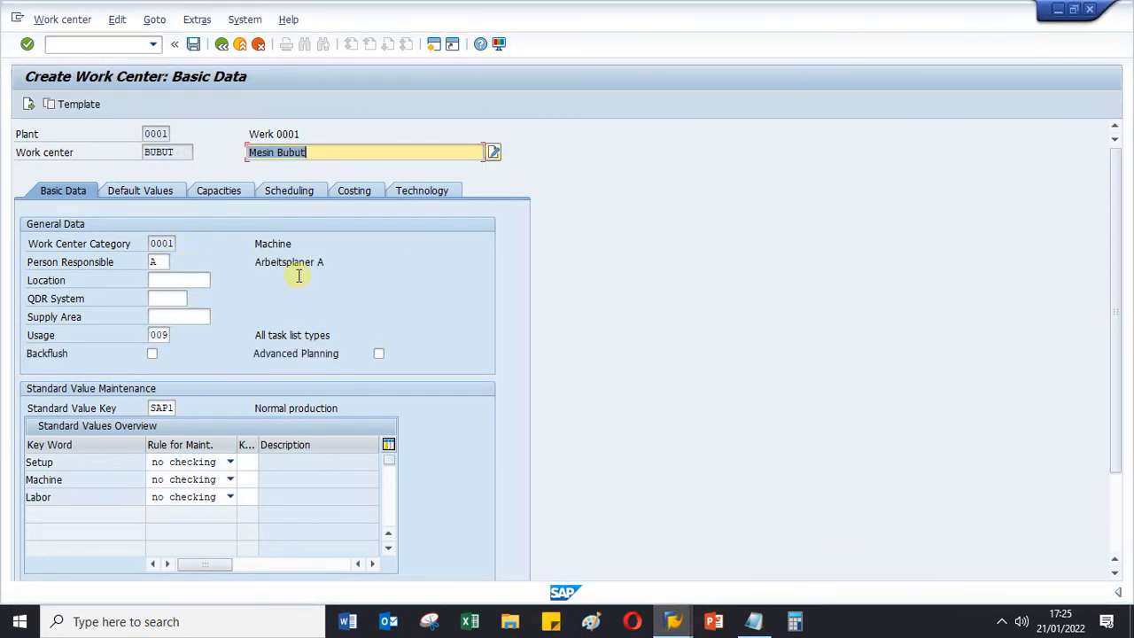
- Open BUBUT's default values and check the corresponding default values of work center FILLING for reference
{"action": "left_click", "coordinate": [127, 192]}
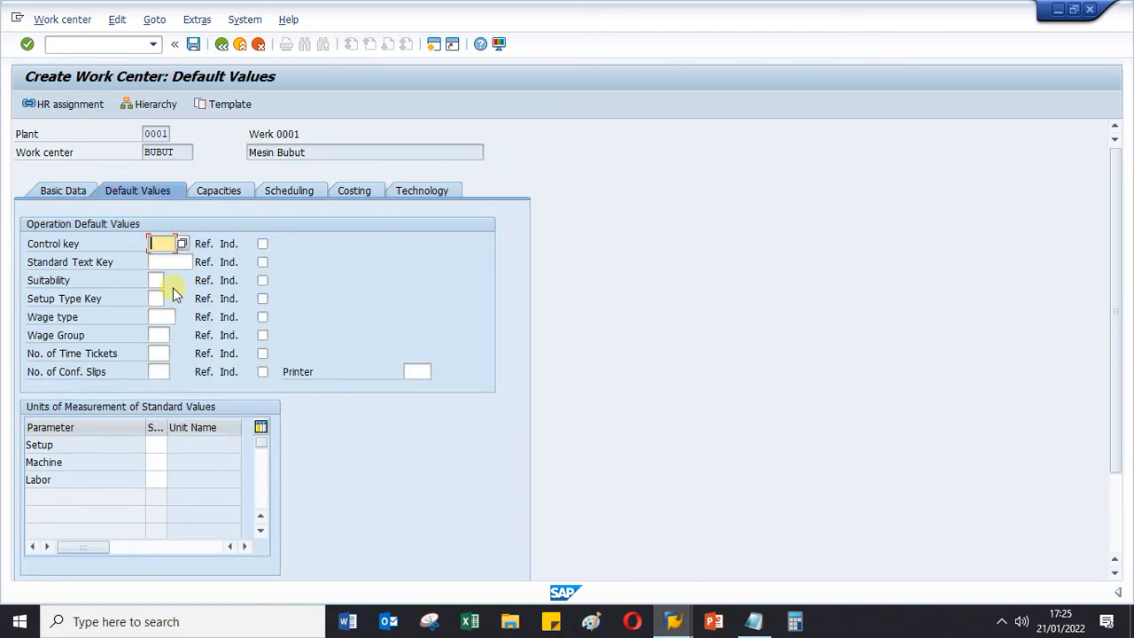
{"action": "mouse_move", "coordinate": [678, 623]}
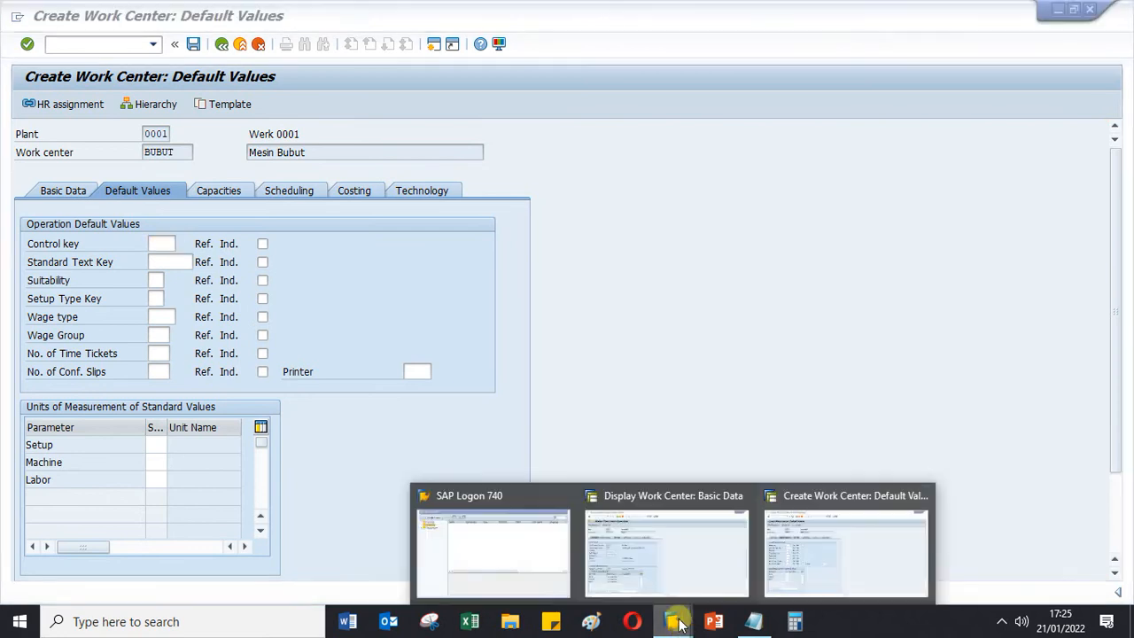
{"action": "left_click", "coordinate": [663, 556]}
{"action": "left_click", "coordinate": [155, 193]}
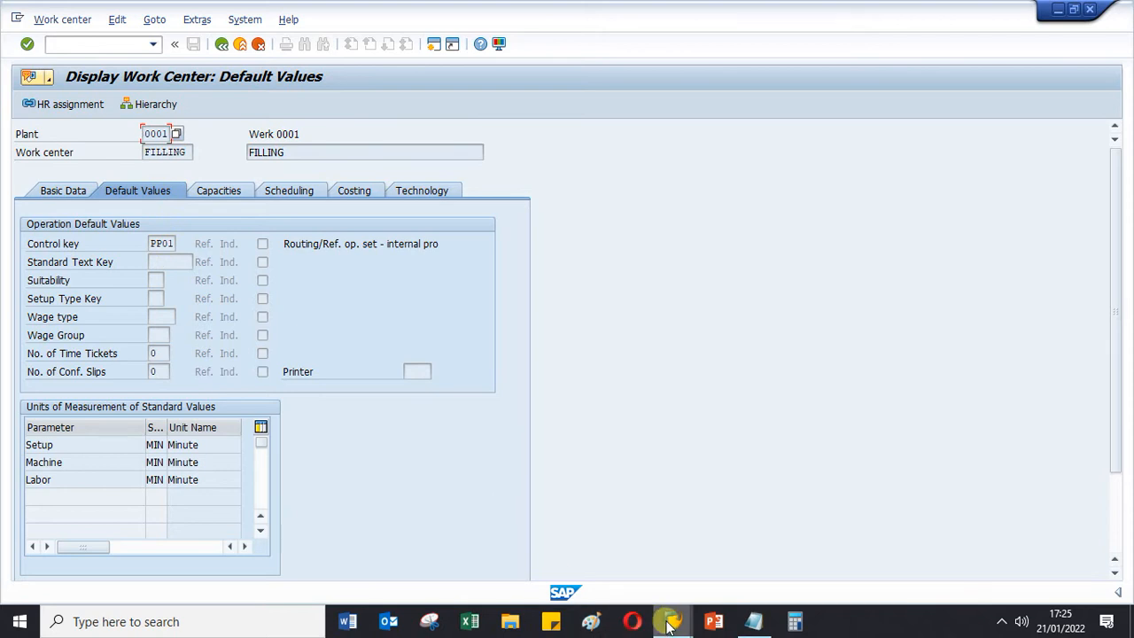
{"action": "mouse_move", "coordinate": [673, 621]}
{"action": "left_click", "coordinate": [846, 551]}
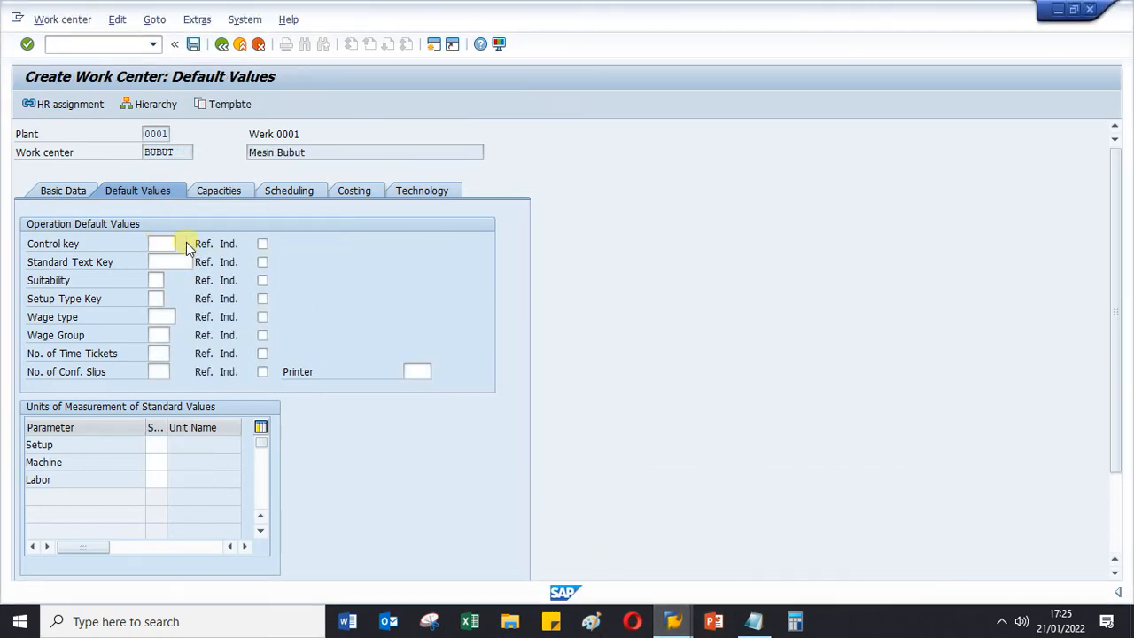
- Find control key PP01 (Routing/Ref. op. set - internal proc.) among BUBUT's possible control keys and show its detailed information
{"action": "key", "text": "F4"}
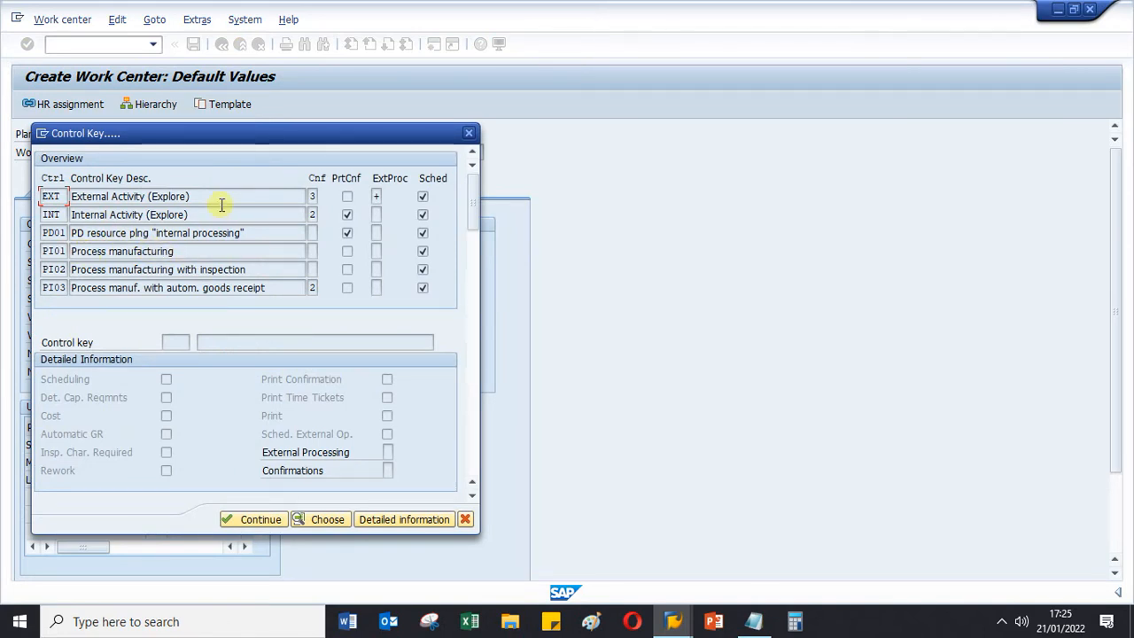
{"action": "scroll", "coordinate": [177, 214], "scroll_direction": "down", "scroll_amount": 1}
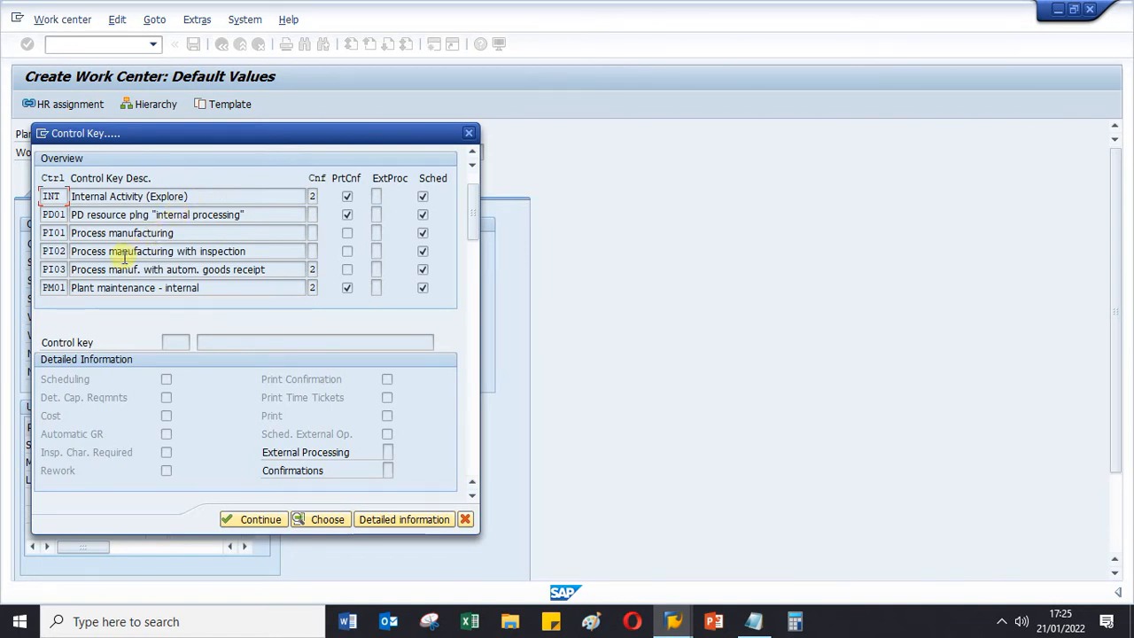
{"action": "scroll", "coordinate": [121, 255], "scroll_direction": "down", "scroll_amount": 2}
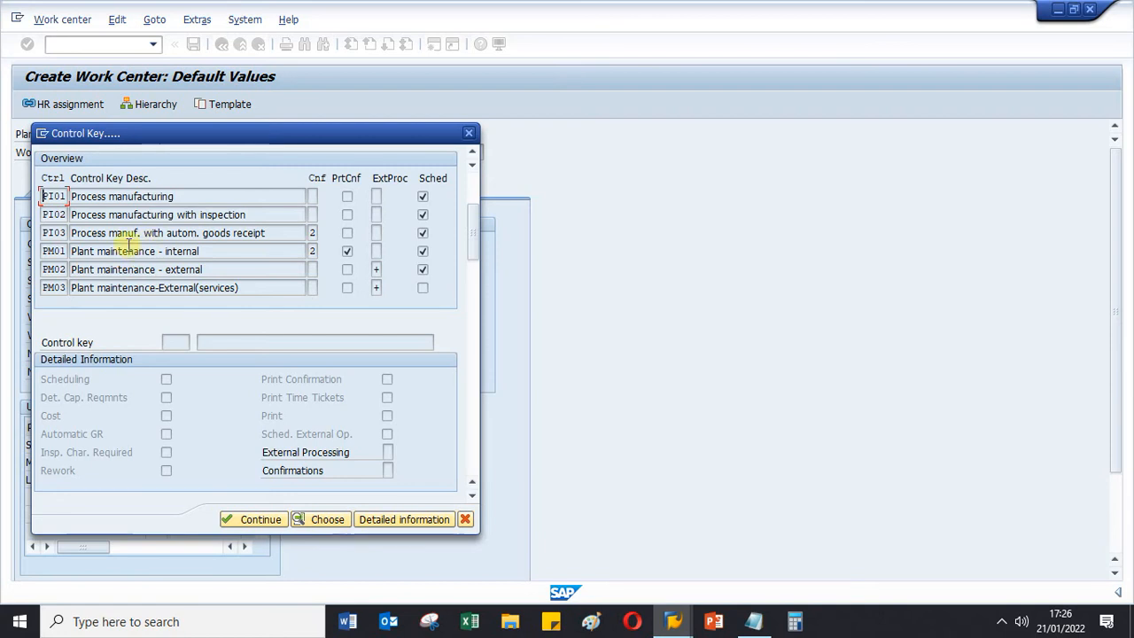
{"action": "scroll", "coordinate": [128, 247], "scroll_direction": "down", "scroll_amount": 1}
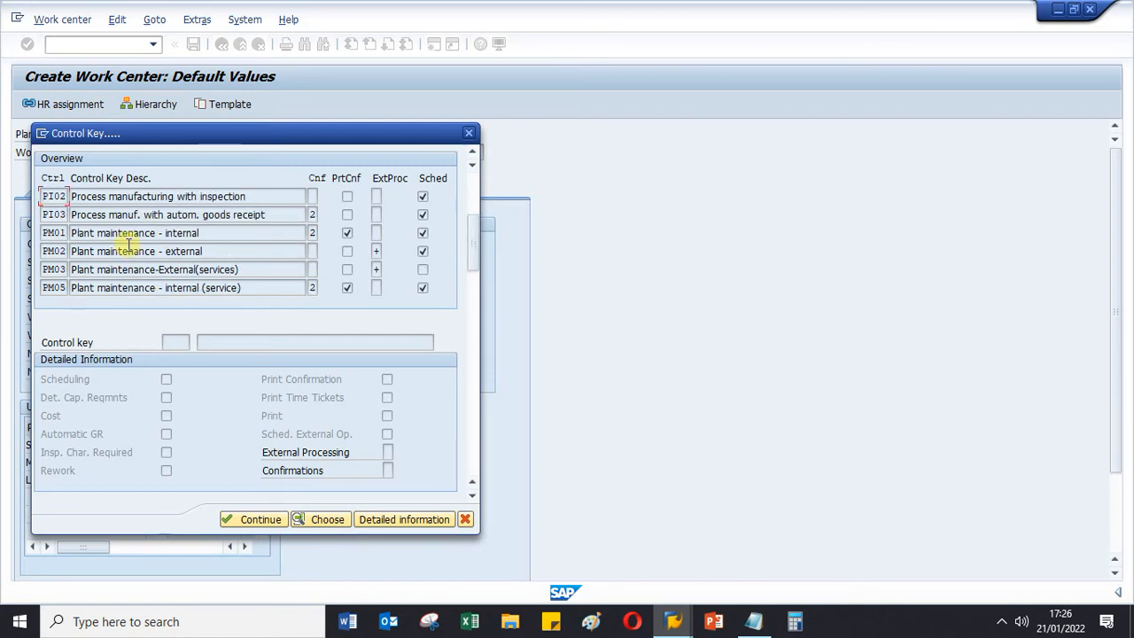
{"action": "scroll", "coordinate": [121, 254], "scroll_direction": "down", "scroll_amount": 1}
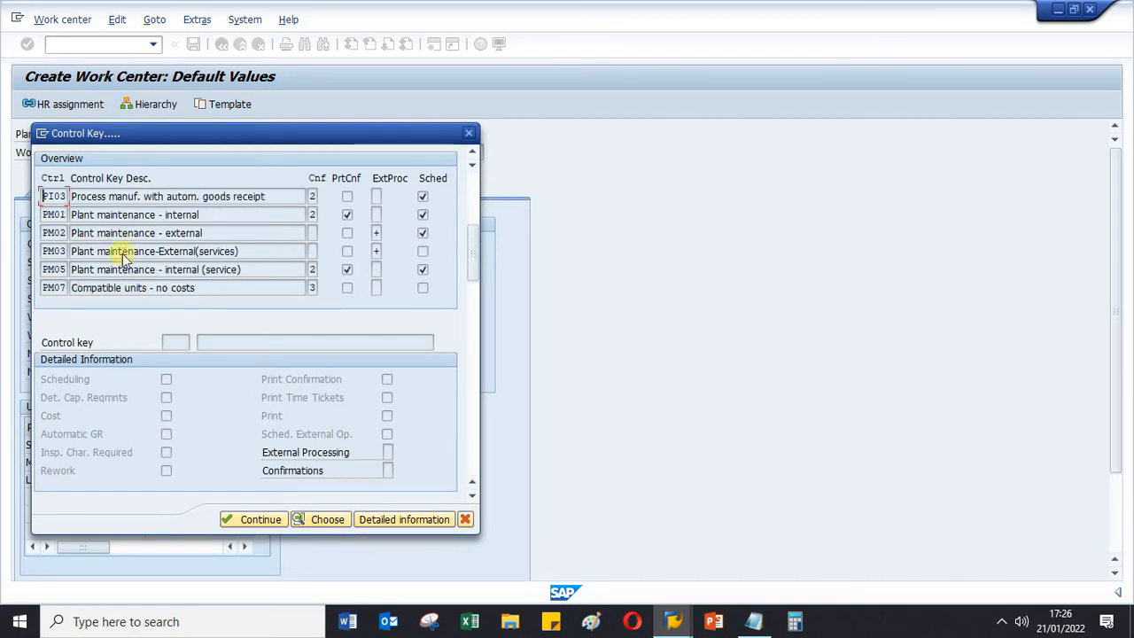
{"action": "scroll", "coordinate": [124, 255], "scroll_direction": "down", "scroll_amount": 1}
{"action": "scroll", "coordinate": [120, 251], "scroll_direction": "down", "scroll_amount": 3}
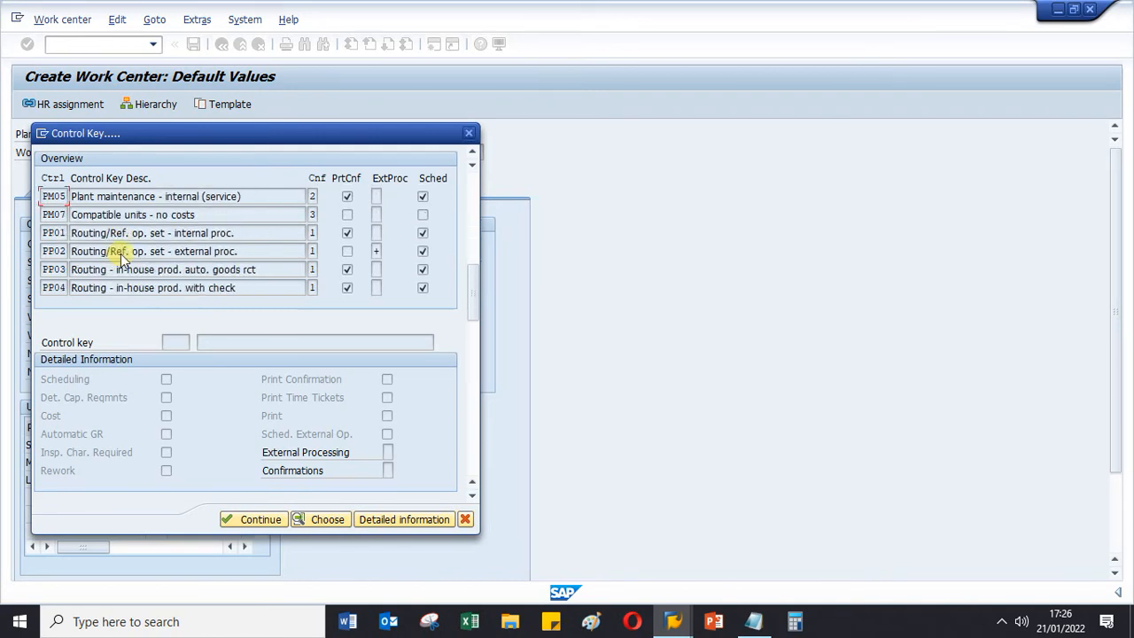
{"action": "left_click", "coordinate": [54, 233]}
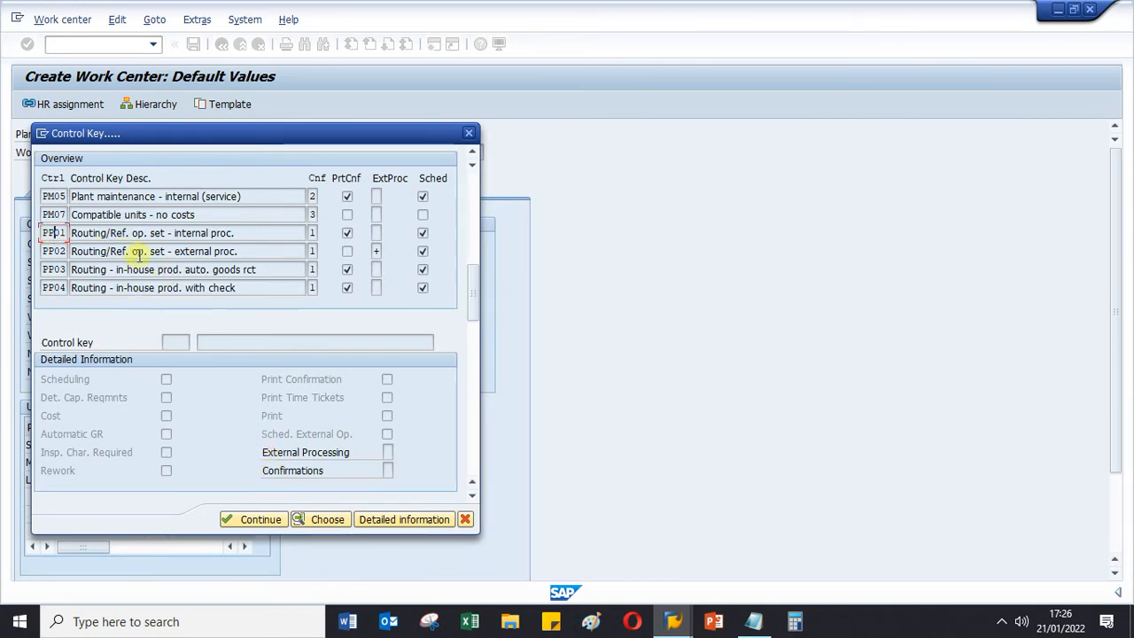
{"action": "left_click", "coordinate": [381, 521]}
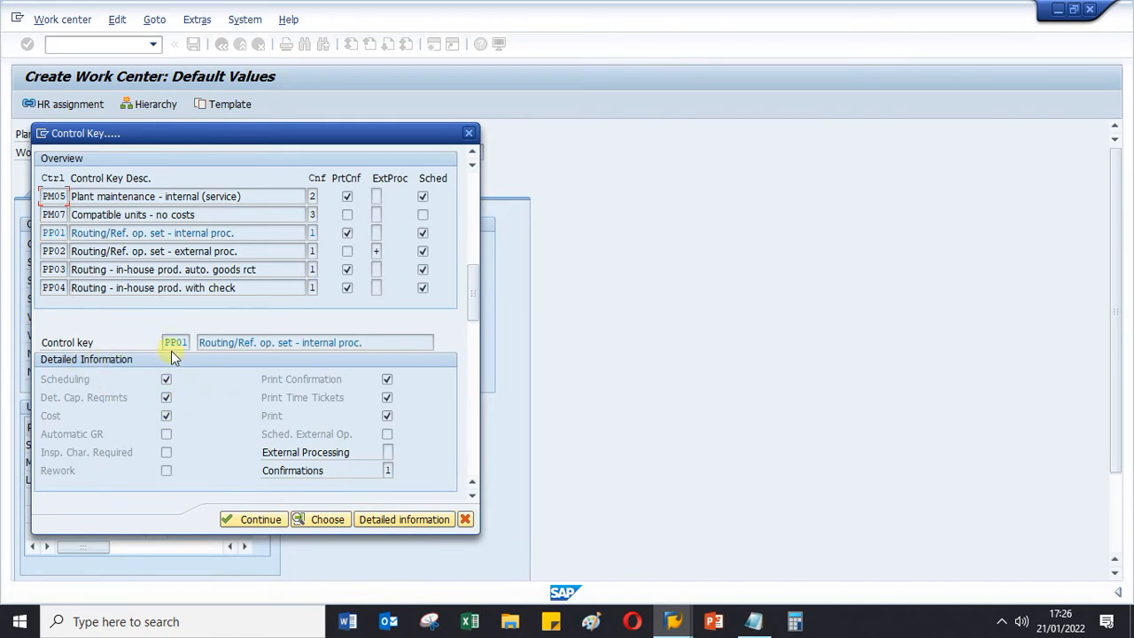
- Review the possible Confirmations settings in PP01's details and accept PP01 as BUBUT's control key
{"action": "left_click_drag", "start_coordinate": [374, 346], "coordinate": [164, 346]}
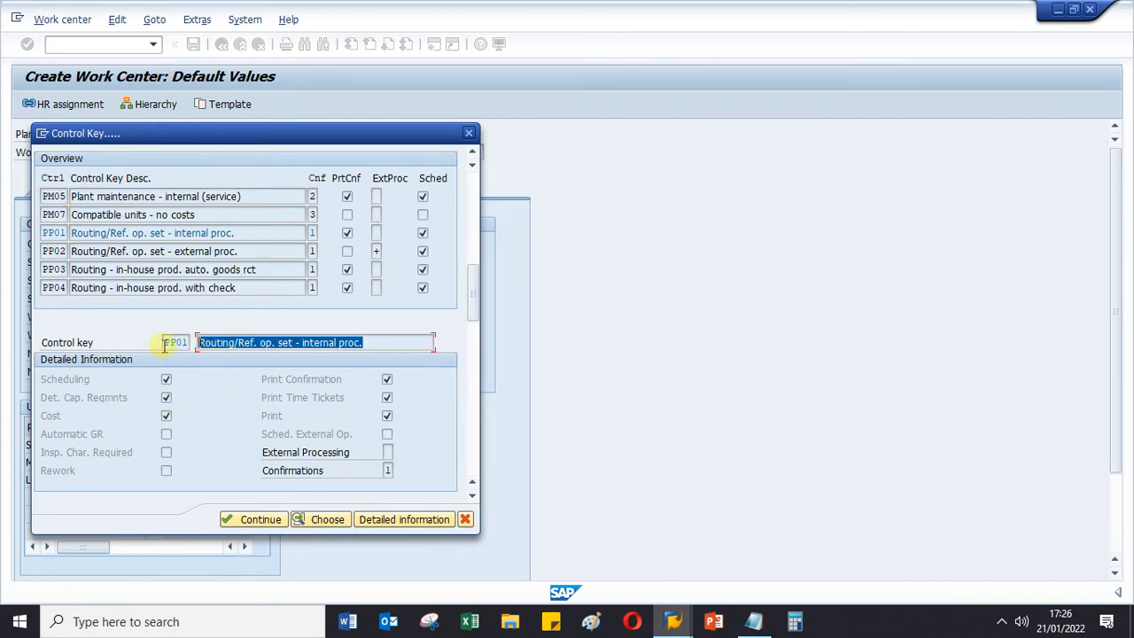
{"action": "left_click", "coordinate": [375, 342]}
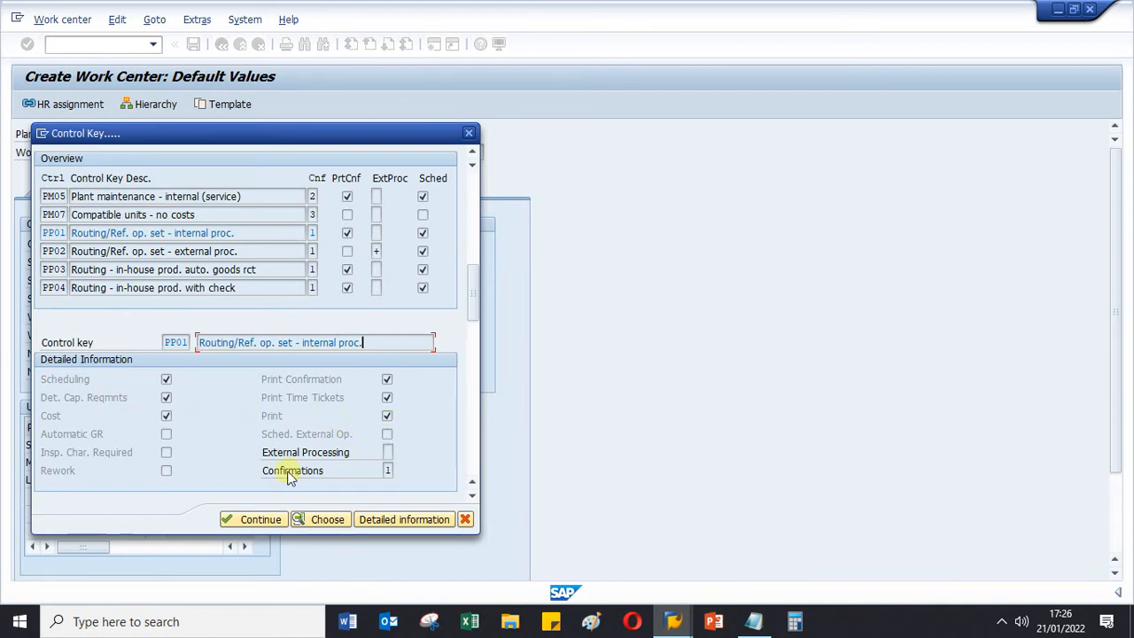
{"action": "left_click", "coordinate": [387, 469]}
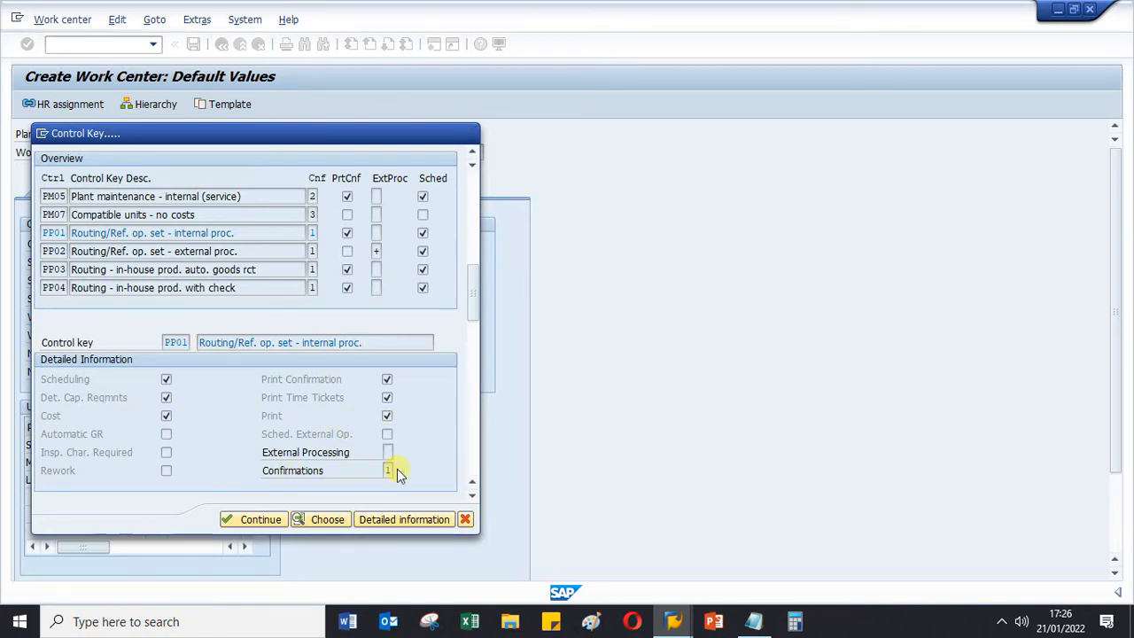
{"action": "left_click", "coordinate": [397, 470]}
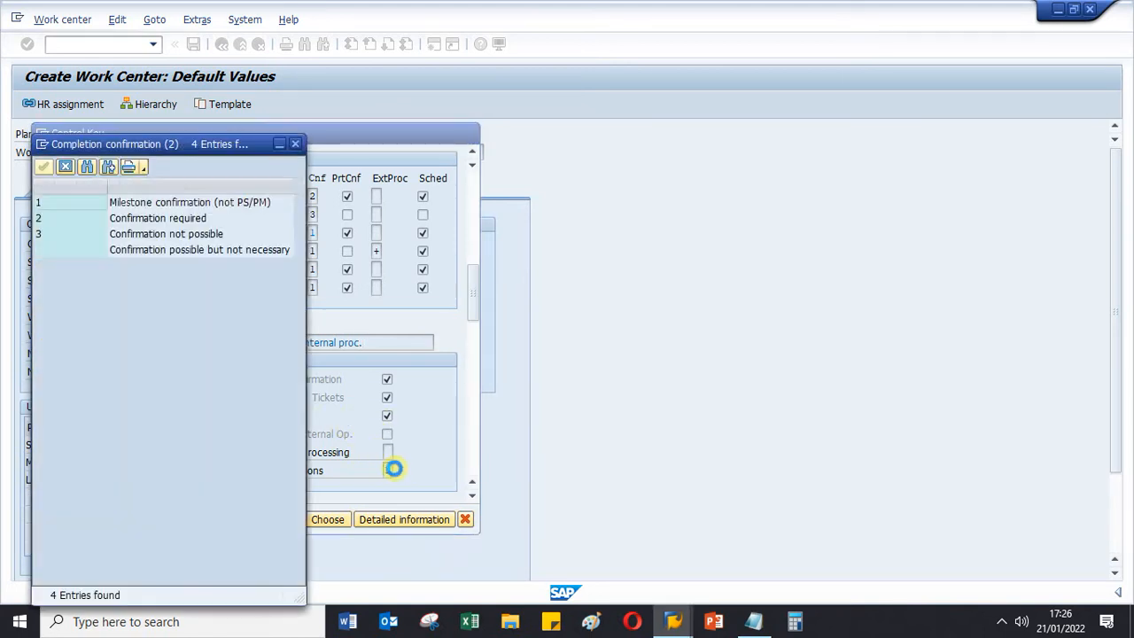
{"action": "left_click", "coordinate": [125, 206]}
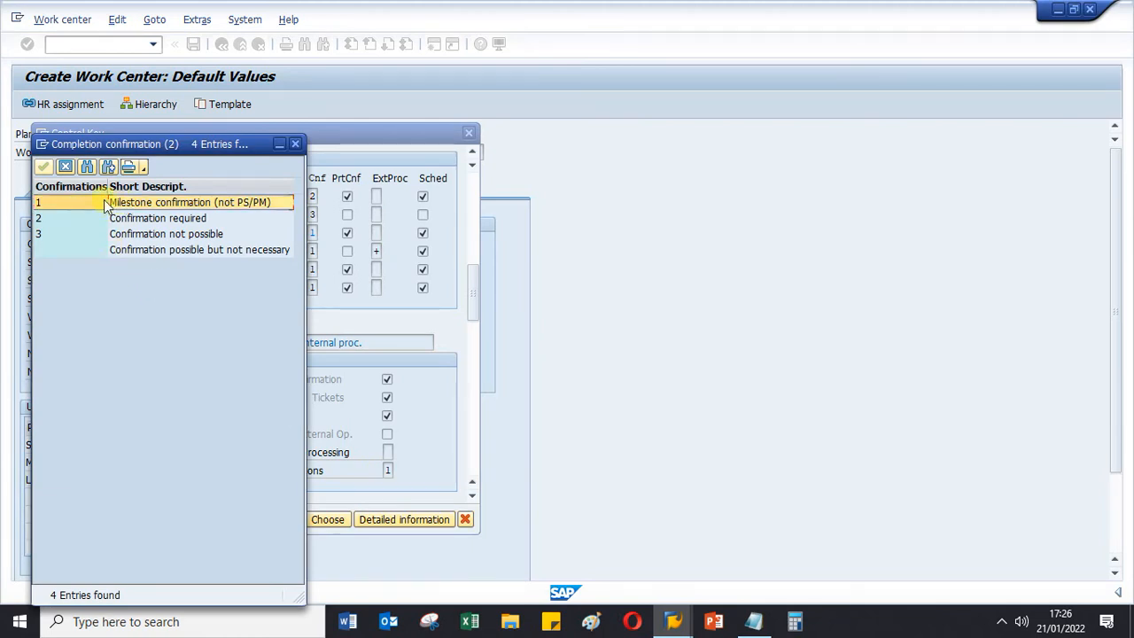
{"action": "left_click", "coordinate": [295, 143]}
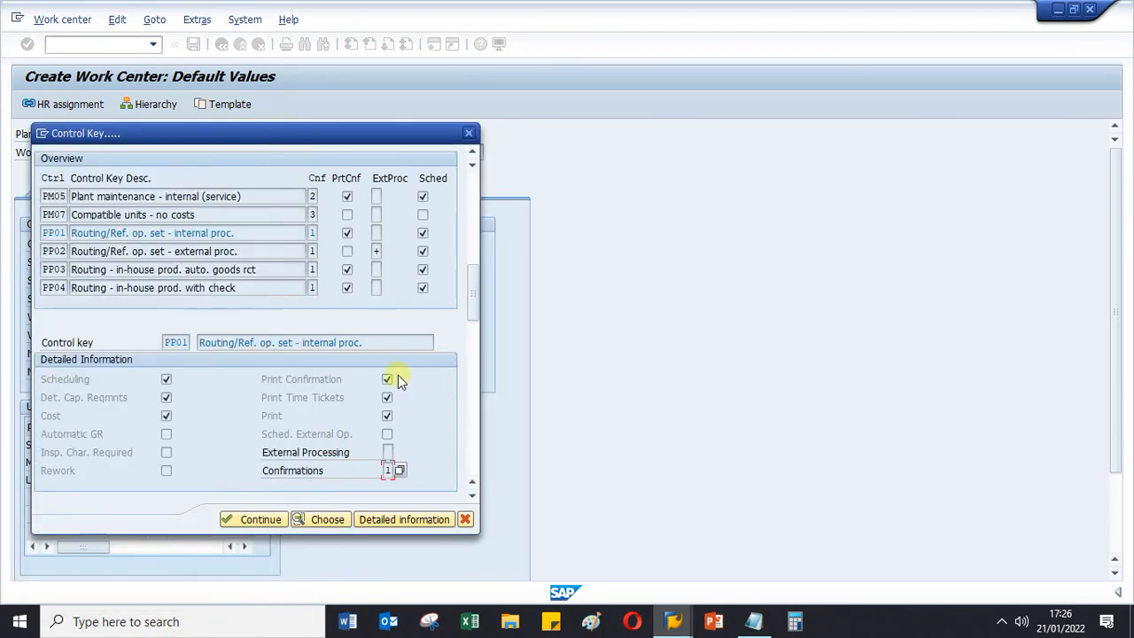
{"action": "left_click", "coordinate": [259, 520]}
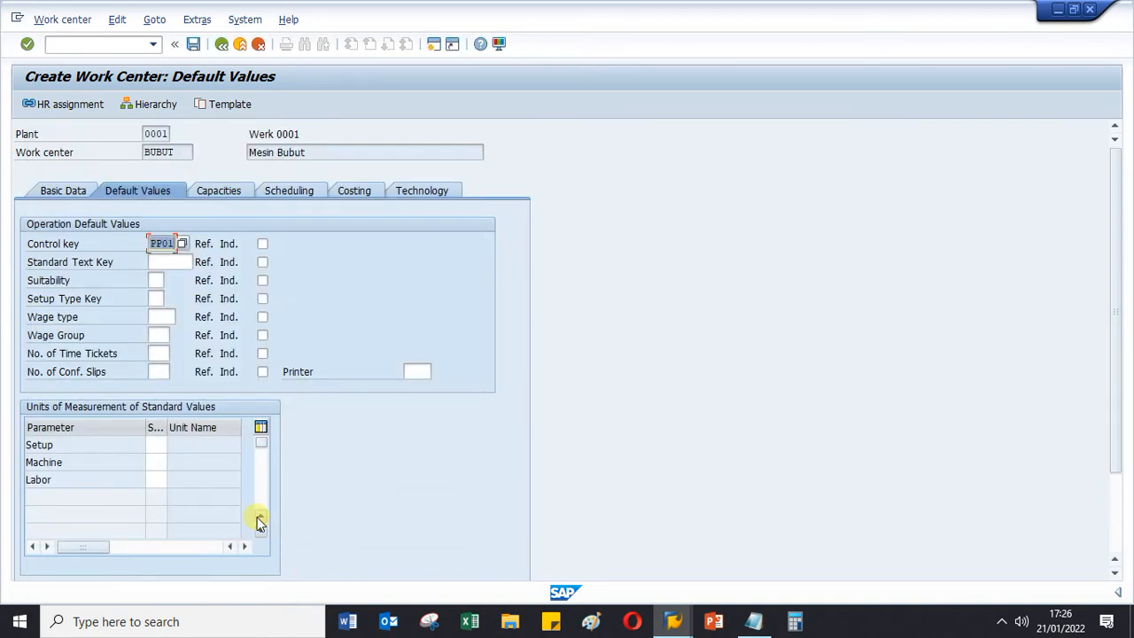
- Review work center FILLING's default values and units of measurement, and return to the Create Work Center session
{"action": "left_click", "coordinate": [673, 621]}
{"action": "left_click", "coordinate": [666, 542]}
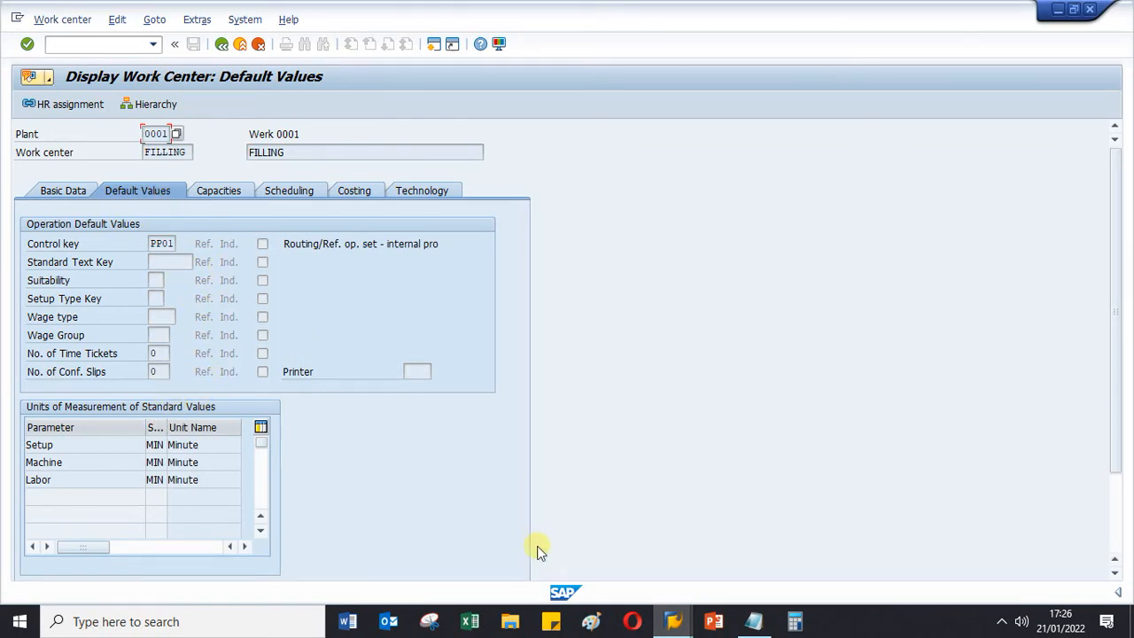
{"action": "left_click", "coordinate": [670, 624]}
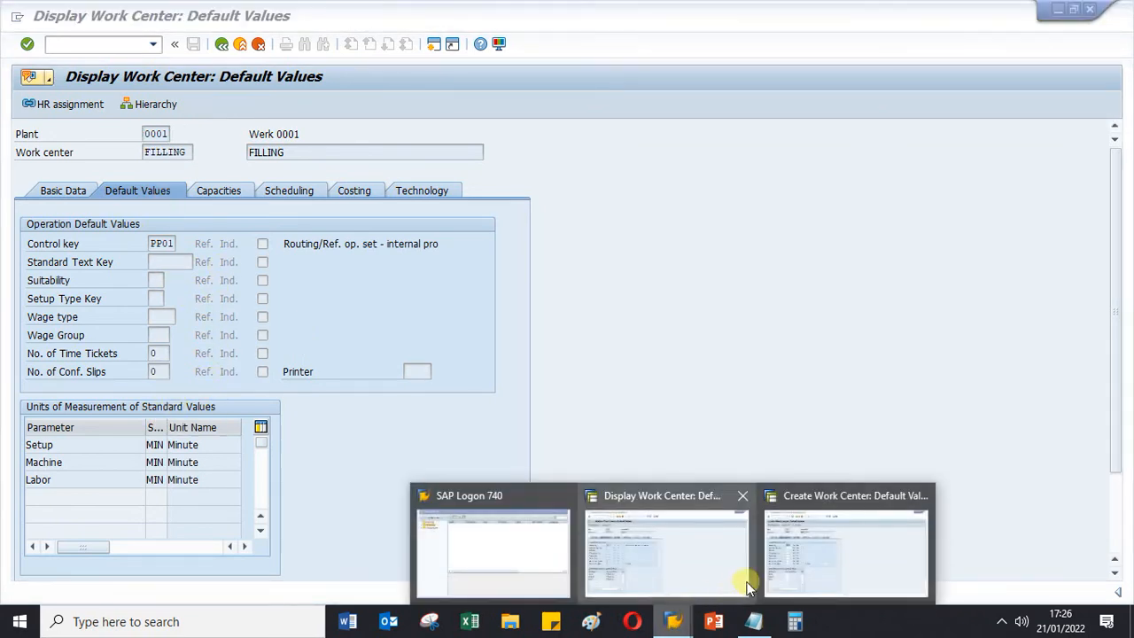
{"action": "left_click", "coordinate": [791, 558]}
- Open BUBUT's capacity overview and check the capacity category and setup formula in FILLING's capacity overview for reference
{"action": "left_click", "coordinate": [222, 190]}
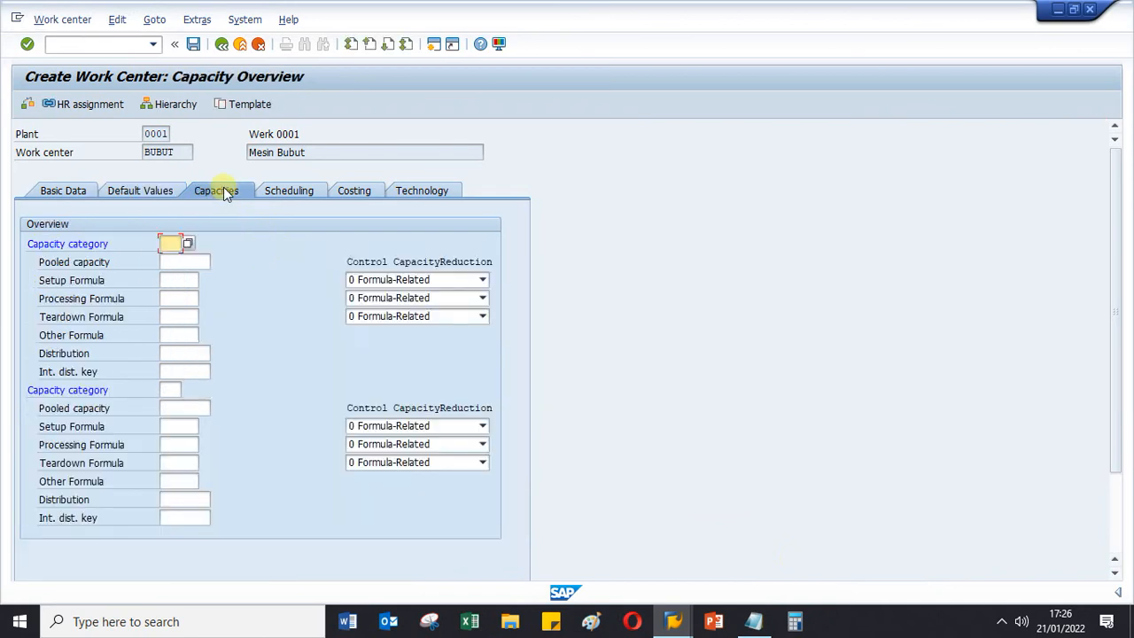
{"action": "left_click", "coordinate": [673, 622]}
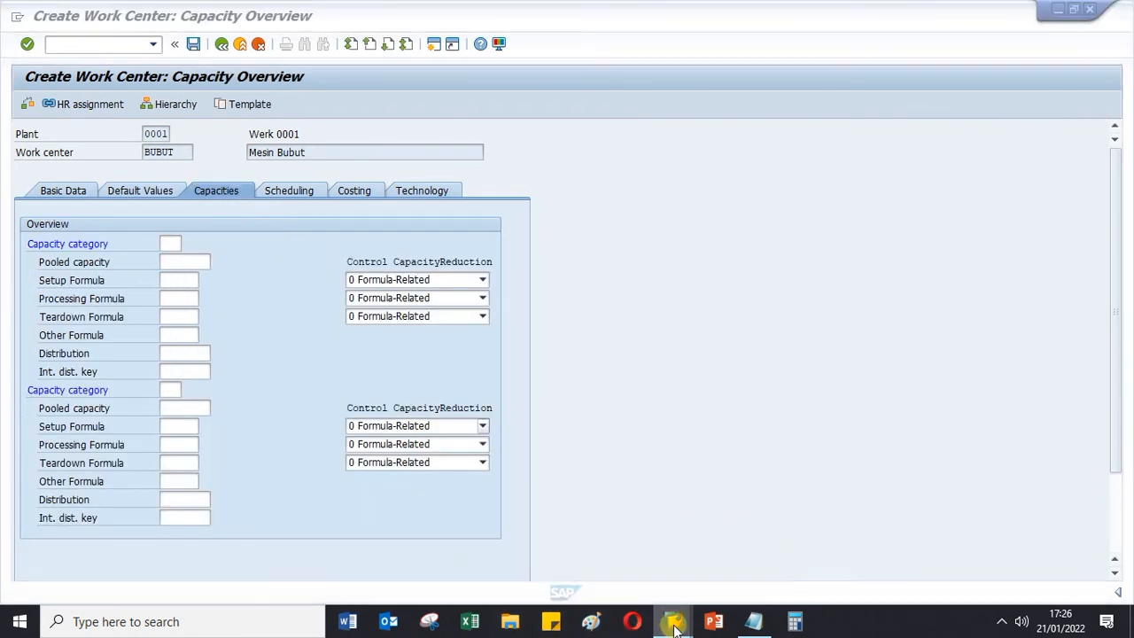
{"action": "left_click", "coordinate": [694, 547]}
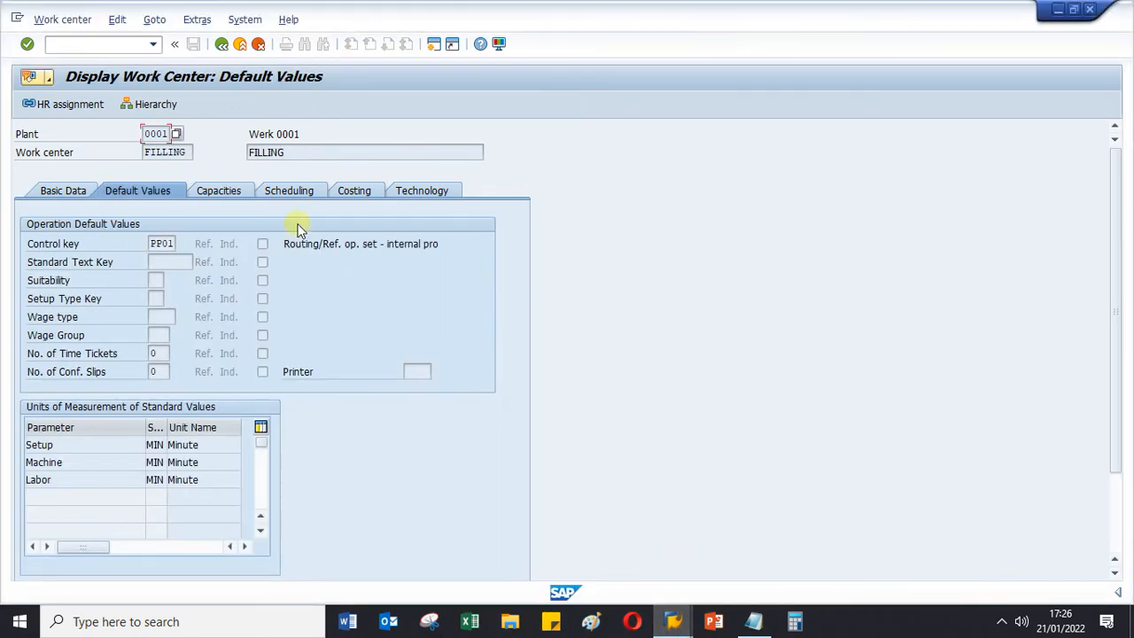
{"action": "left_click", "coordinate": [216, 189]}
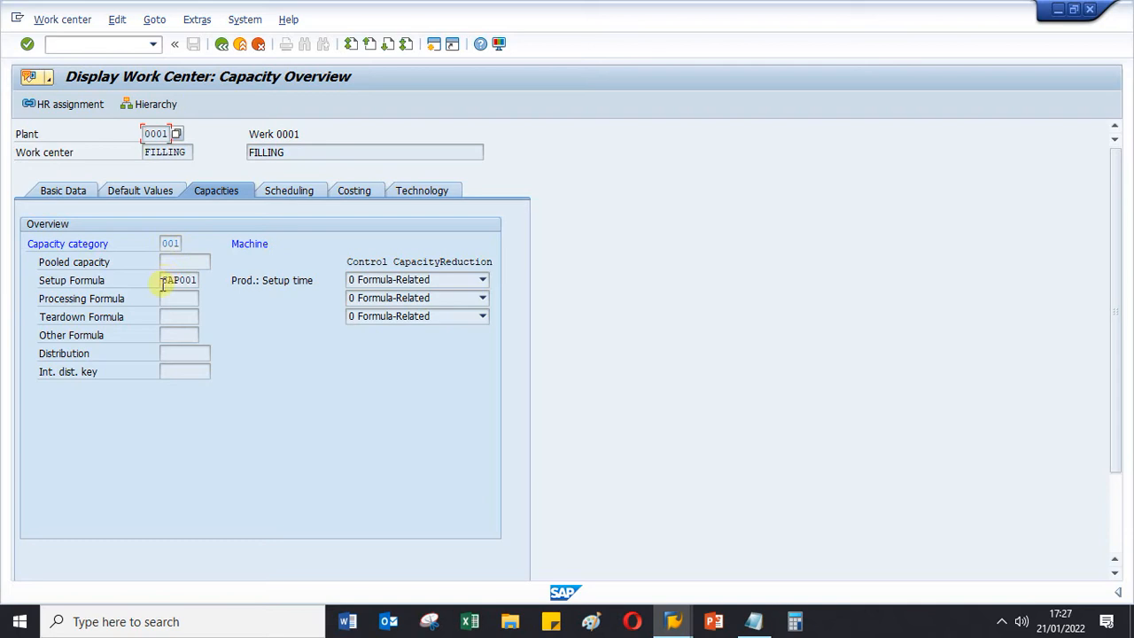
{"action": "left_click_drag", "start_coordinate": [163, 281], "coordinate": [218, 280]}
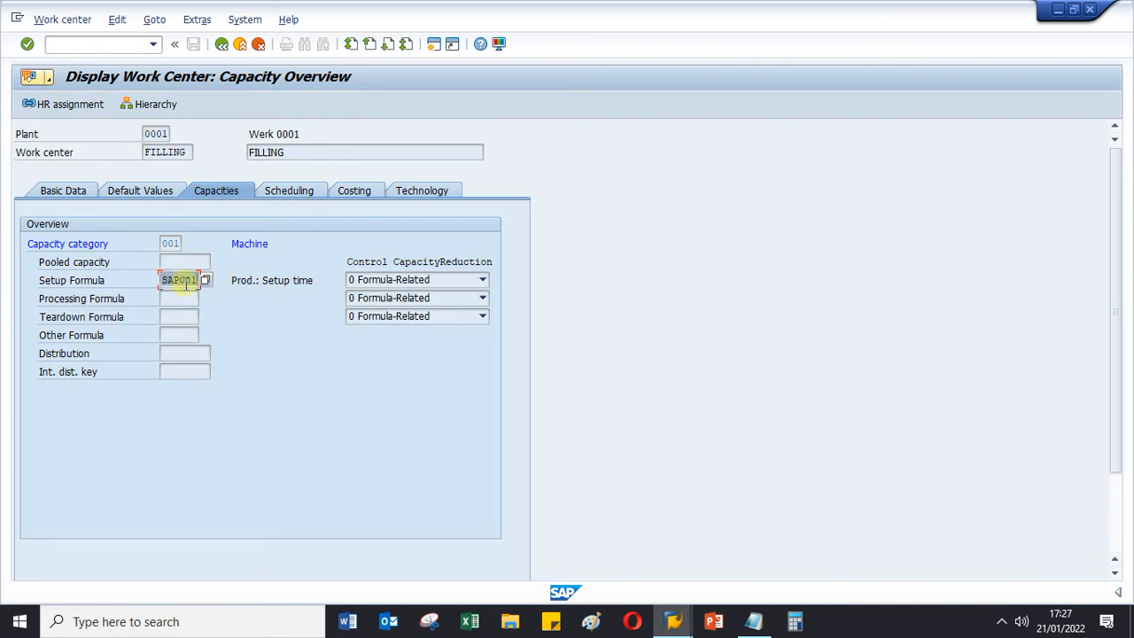
{"action": "mouse_move", "coordinate": [675, 625]}
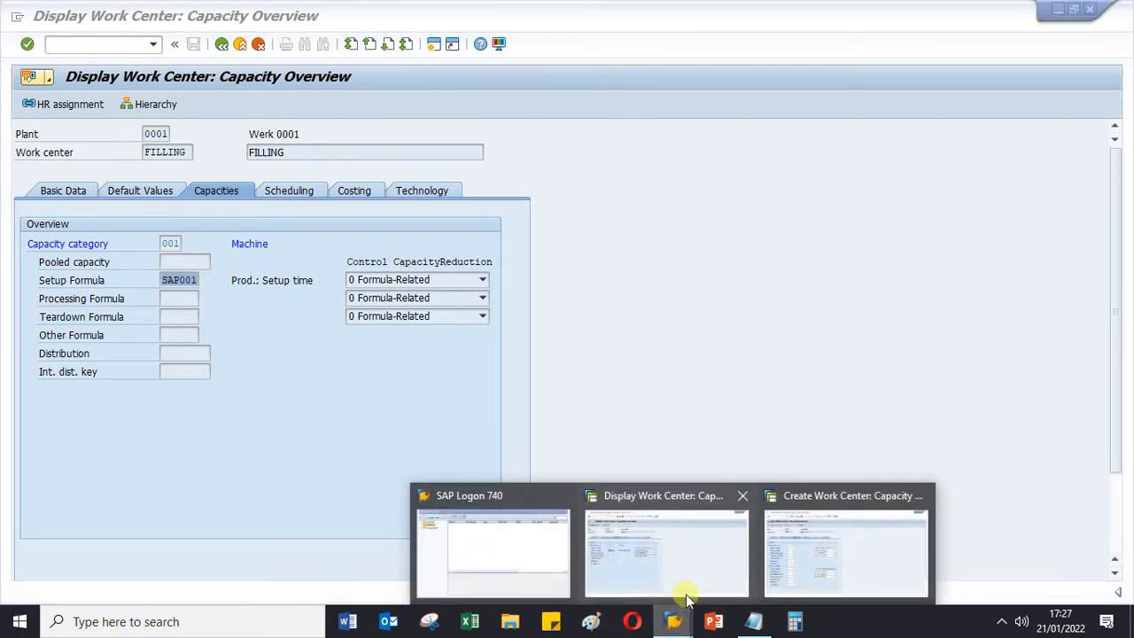
- Assign capacity category 001 to work center BUBUT and open its capacity header
{"action": "left_click", "coordinate": [848, 558]}
{"action": "left_click", "coordinate": [191, 241]}
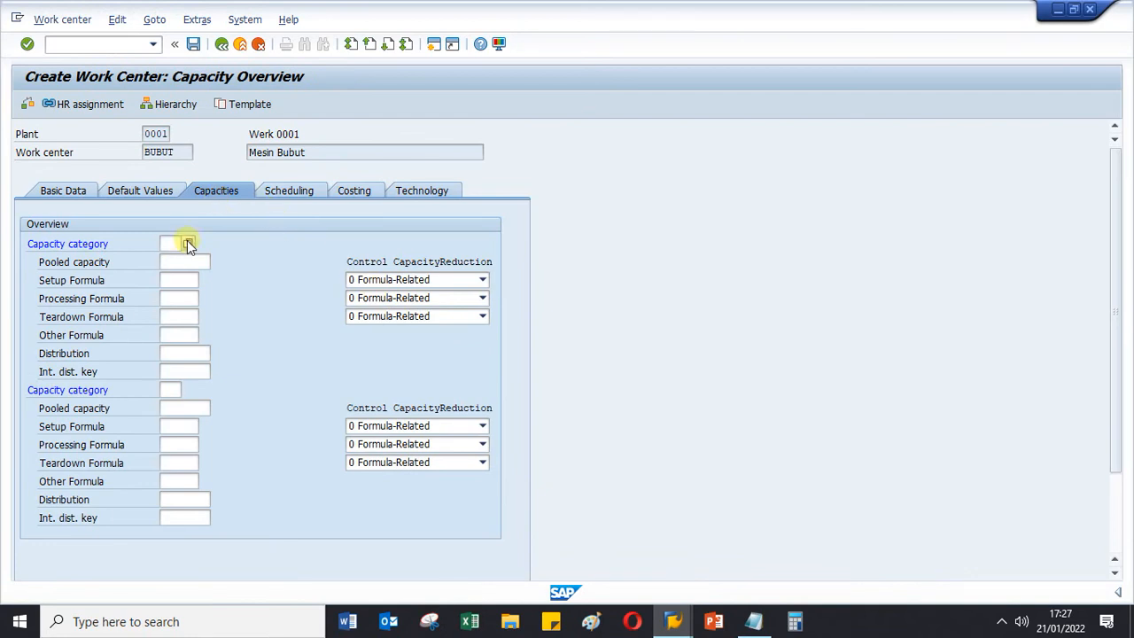
{"action": "left_click", "coordinate": [189, 241]}
{"action": "double_click", "coordinate": [178, 266]}
{"action": "key", "text": "Return"}
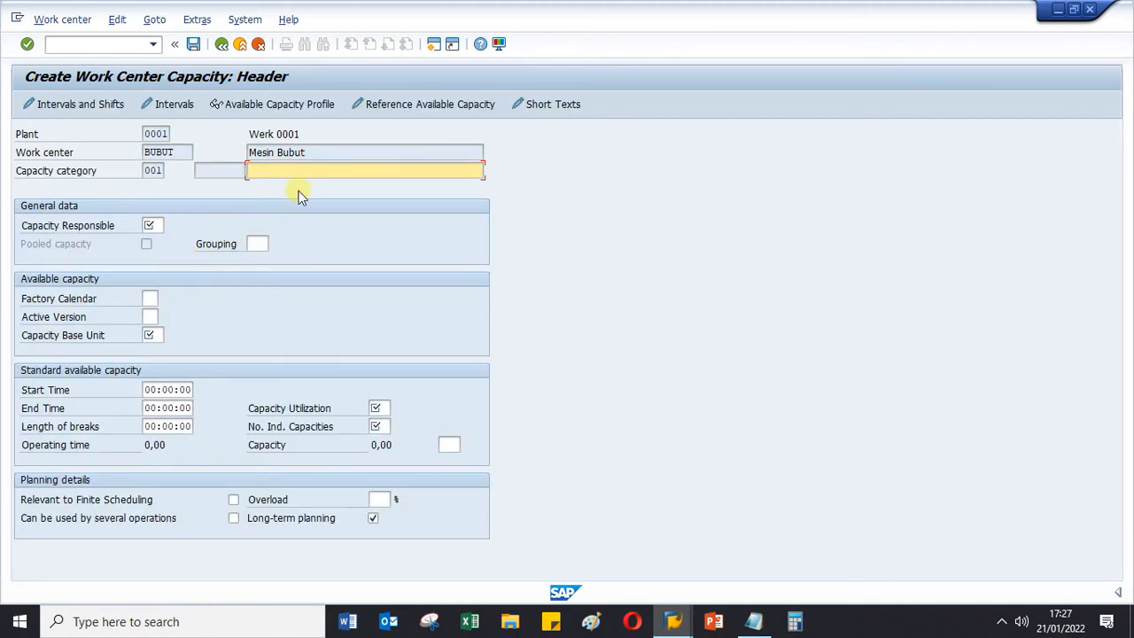
- Enter "Mesin Bubut Produksi" as the description of BUBUT's capacity category 001
{"action": "key", "text": "BackSpace"}
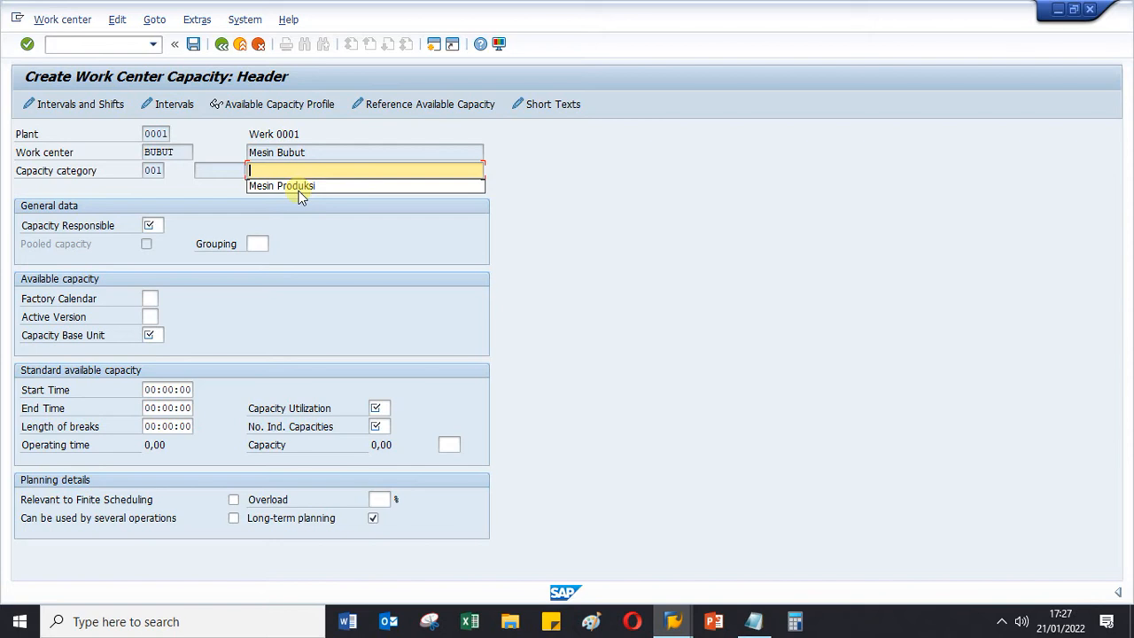
{"action": "left_click", "coordinate": [303, 185]}
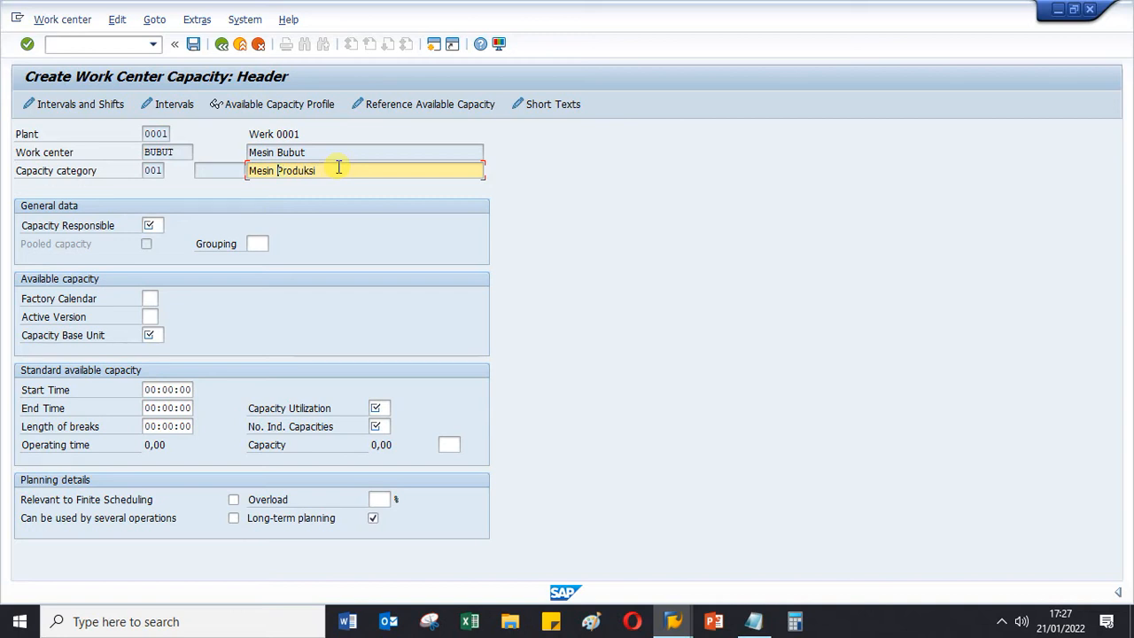
{"action": "type", "text": "Bubut"}
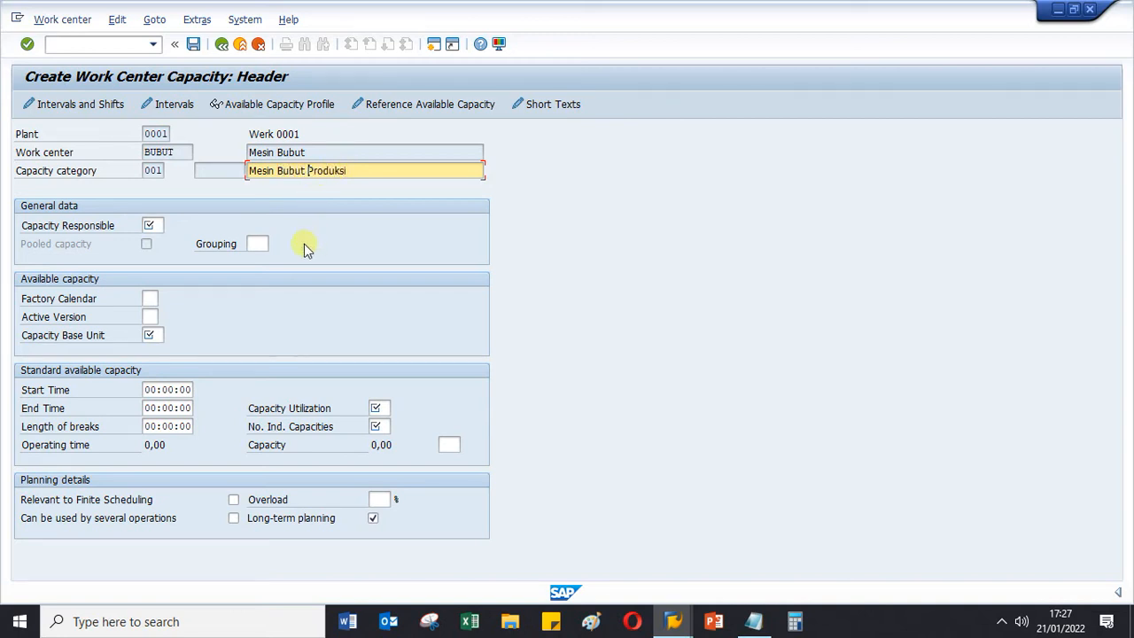
- Open the capacity header of FILLING's category 001 and check its Capacity Responsible entry for reference
{"action": "left_click", "coordinate": [158, 225]}
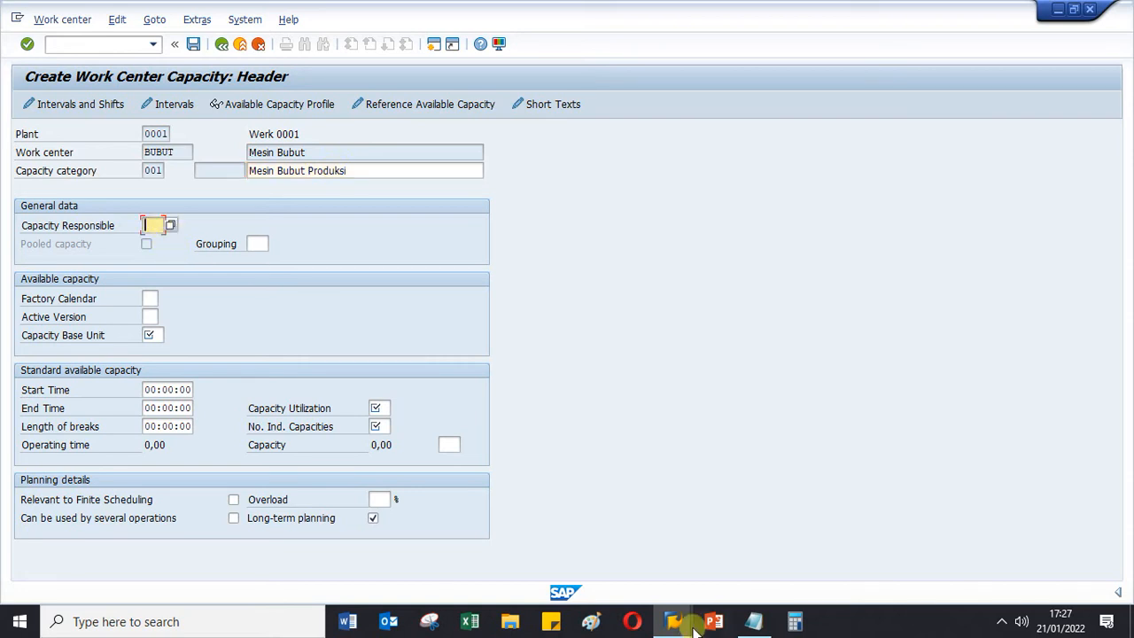
{"action": "left_click", "coordinate": [681, 630]}
{"action": "left_click", "coordinate": [706, 567]}
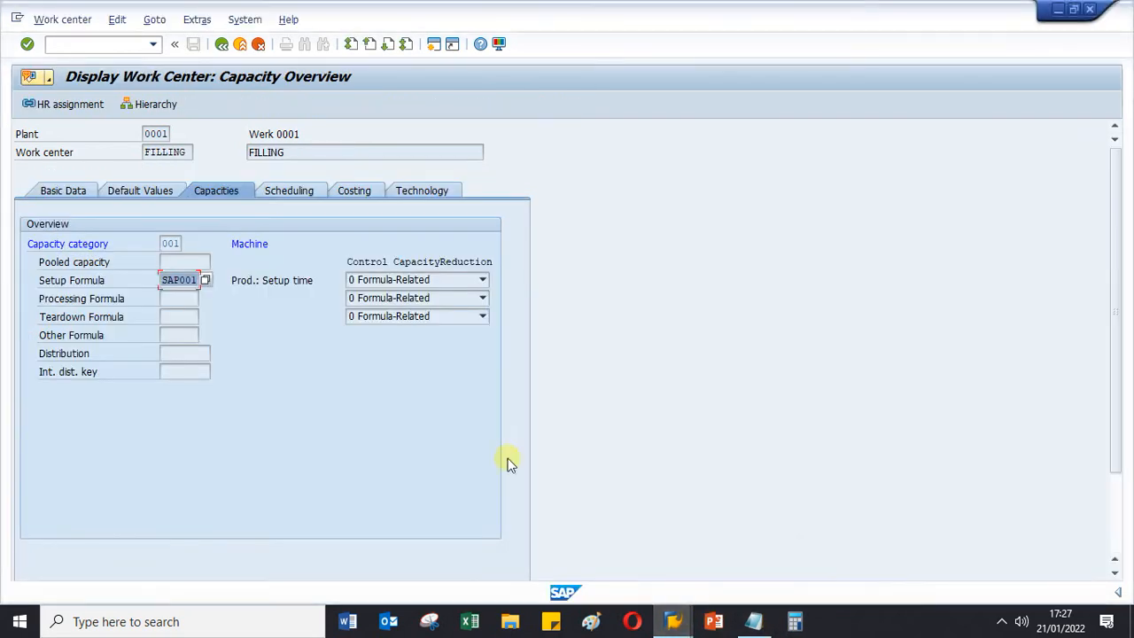
{"action": "double_click", "coordinate": [173, 239]}
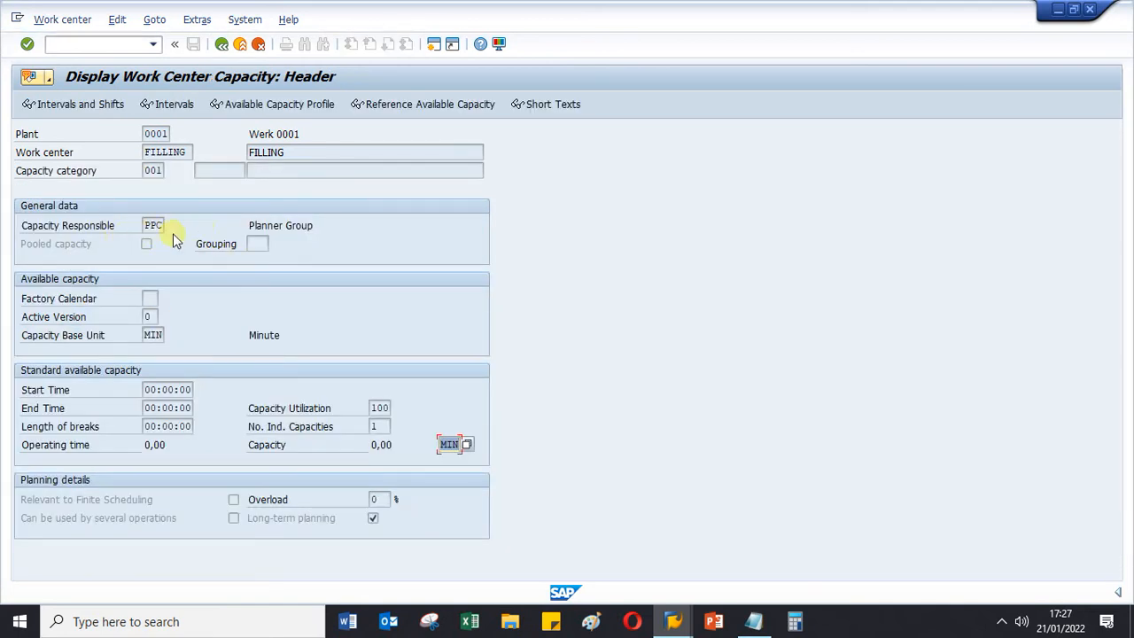
{"action": "left_click", "coordinate": [663, 622]}
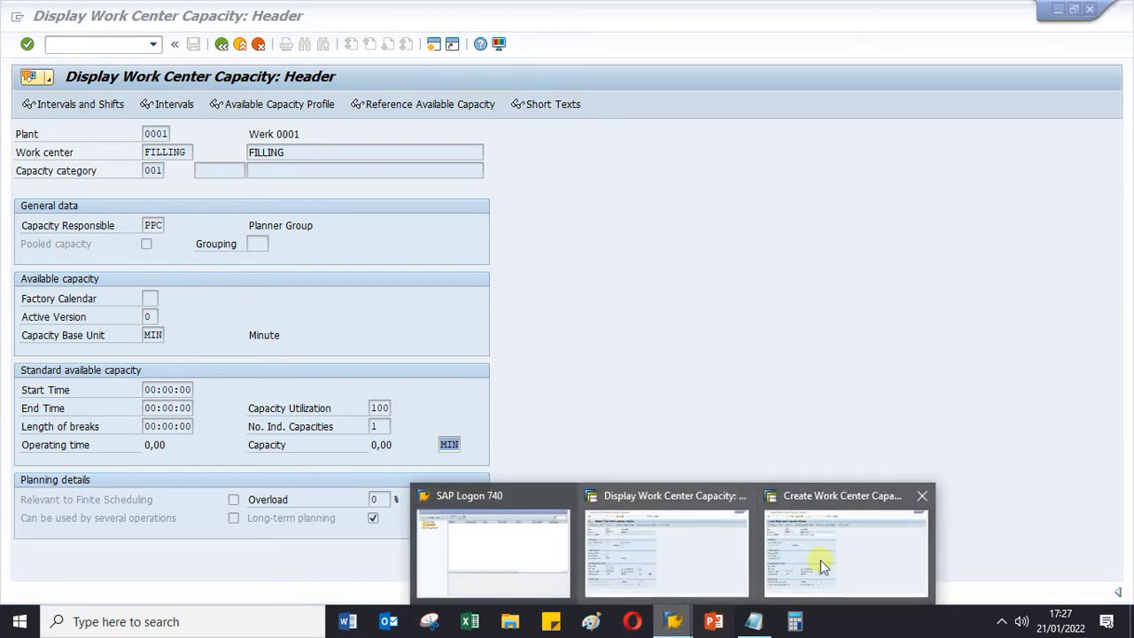
- Set the Capacity Responsible of BUBUT's capacity to planner group PPC
{"action": "left_click", "coordinate": [820, 560]}
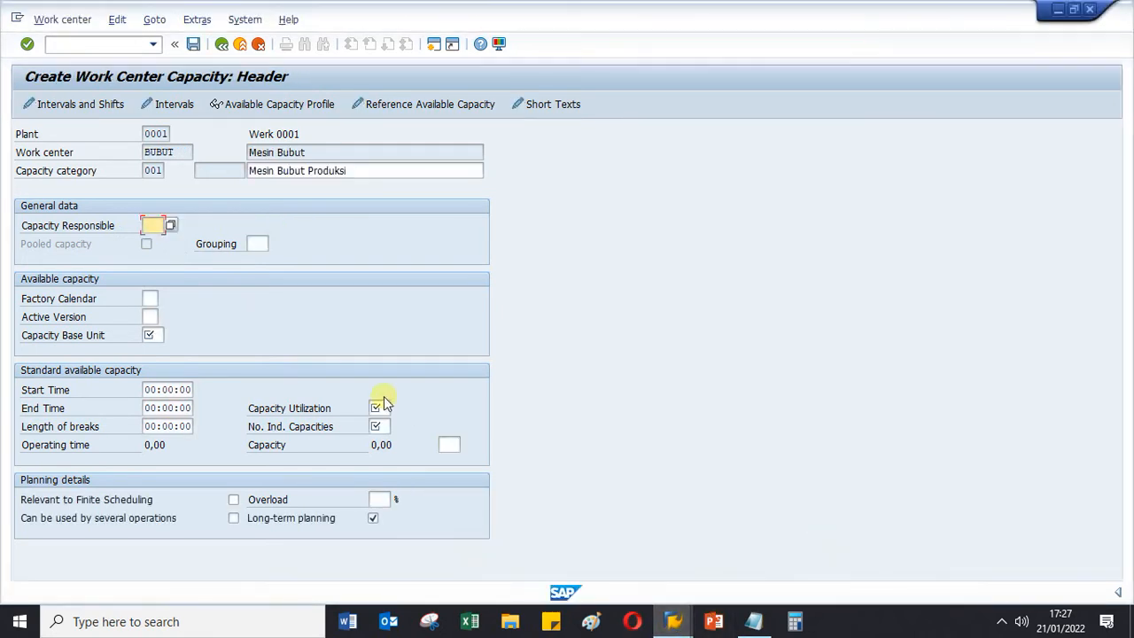
{"action": "left_click", "coordinate": [175, 227]}
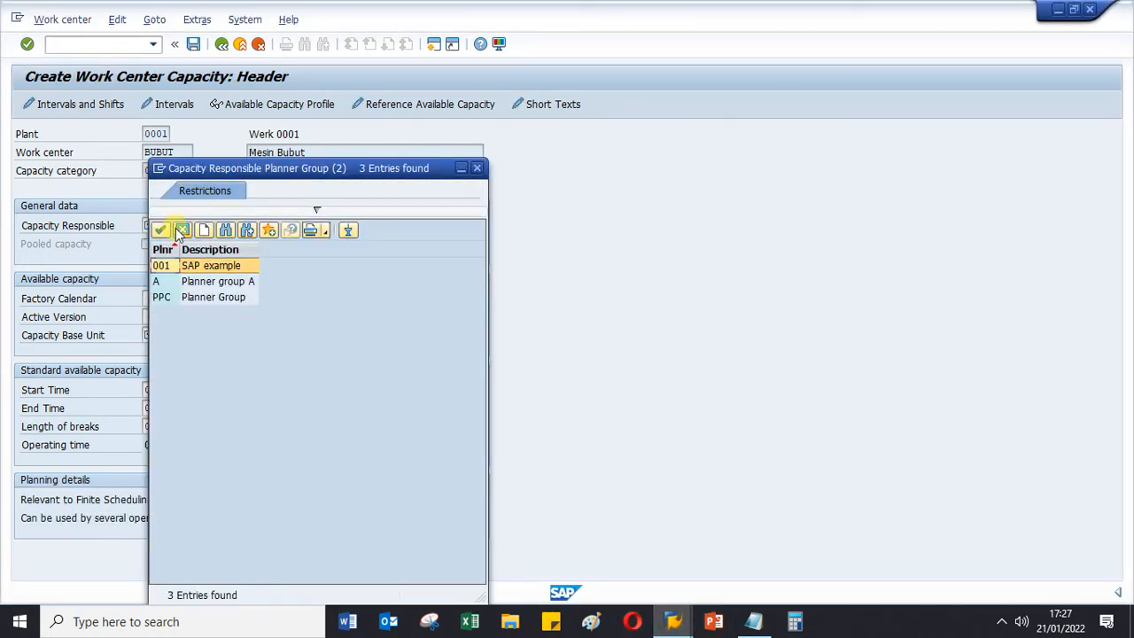
{"action": "left_click", "coordinate": [165, 298]}
{"action": "left_click", "coordinate": [165, 297]}
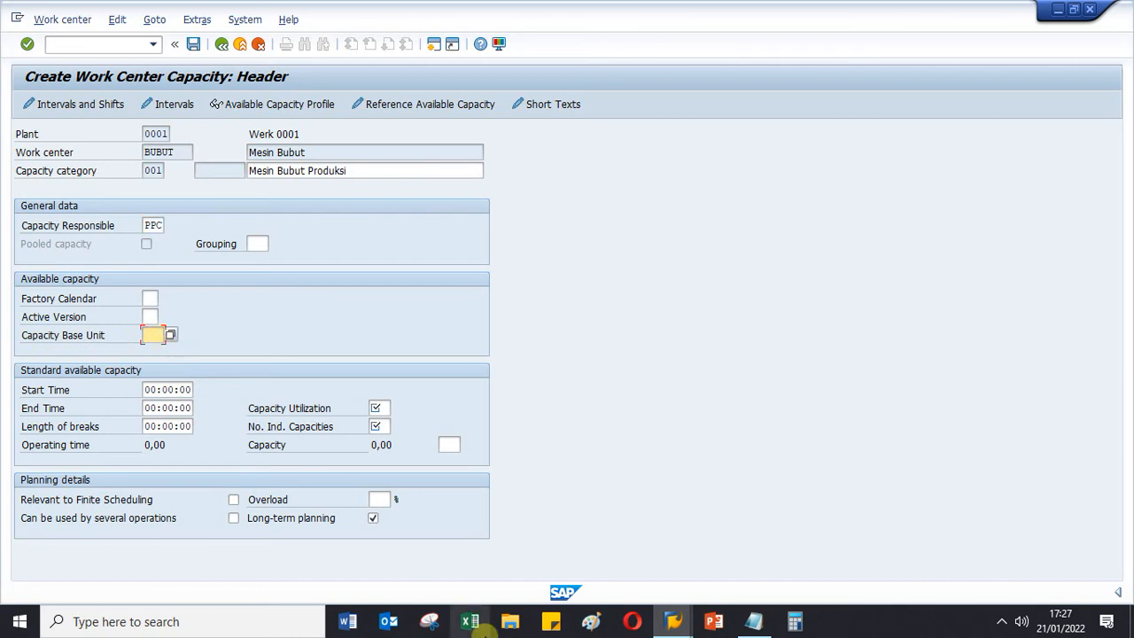
- Check FILLING's capacity base unit for reference and set BUBUT's Capacity Base Unit to HR (Hours)
{"action": "left_click", "coordinate": [673, 620]}
{"action": "left_click", "coordinate": [673, 581]}
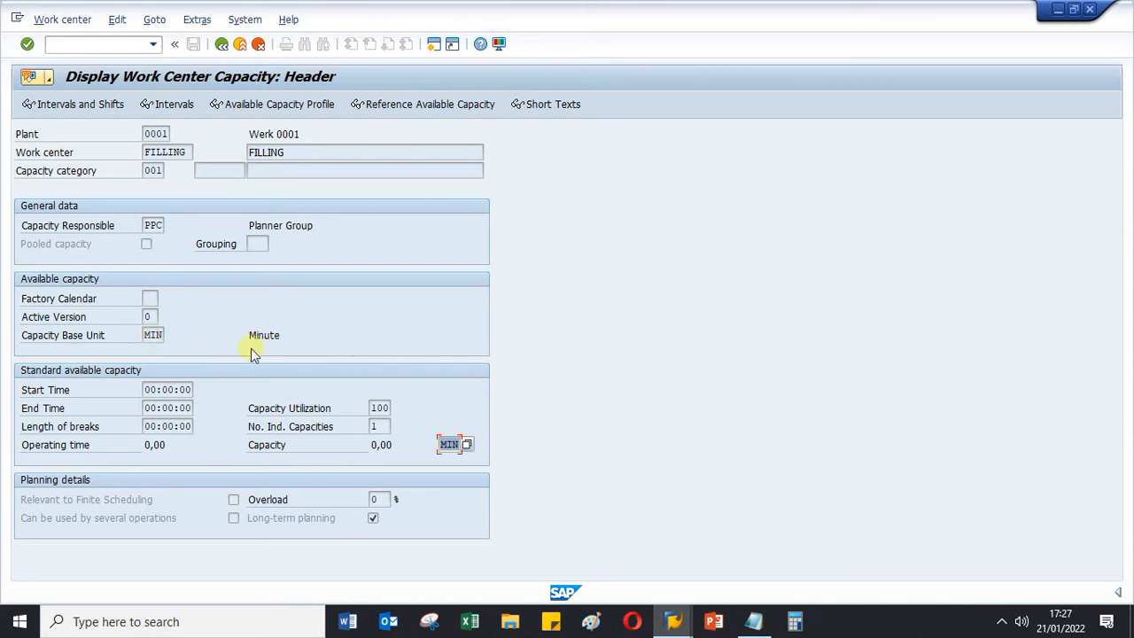
{"action": "mouse_move", "coordinate": [673, 621]}
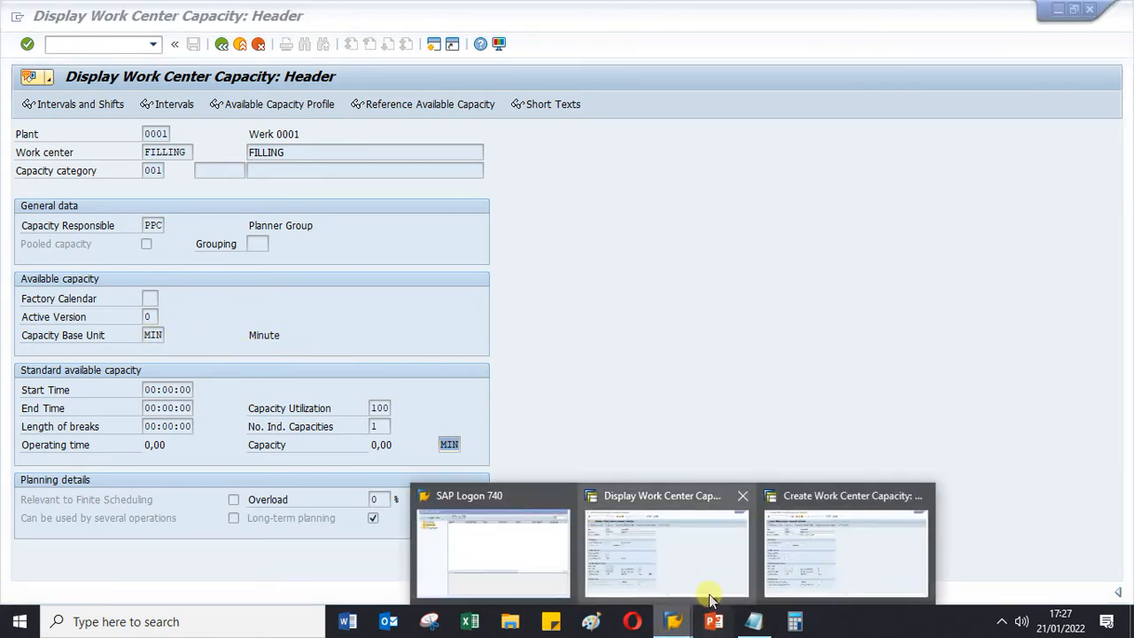
{"action": "left_click", "coordinate": [836, 563]}
{"action": "left_click", "coordinate": [171, 337]}
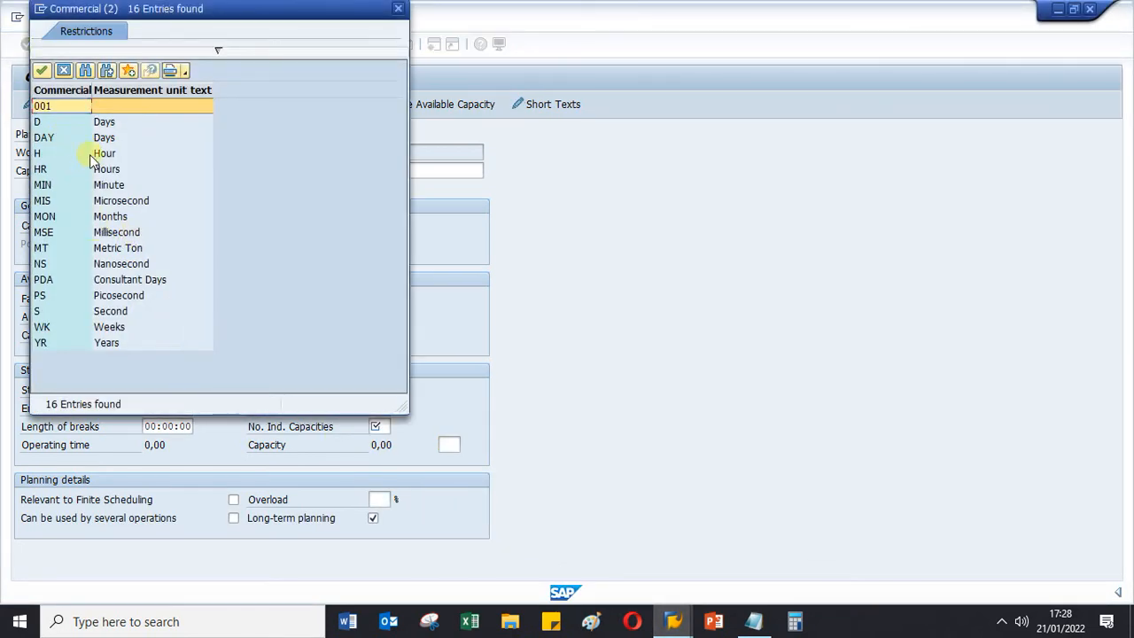
{"action": "left_click", "coordinate": [85, 173]}
{"action": "double_click", "coordinate": [86, 173]}
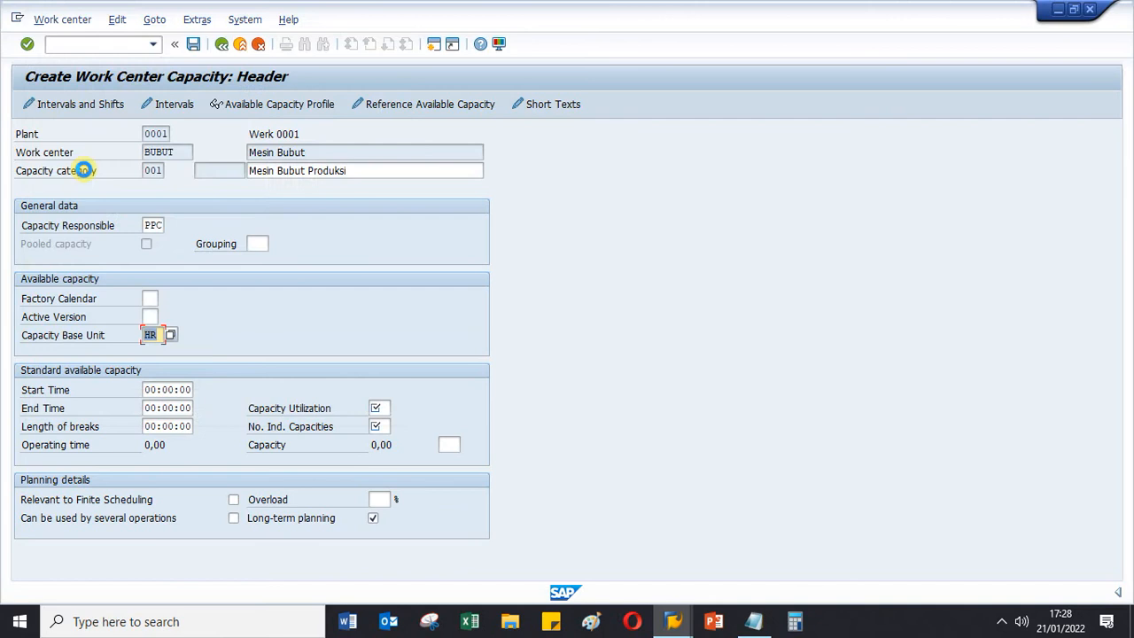
- Set the standard available capacity's start time to 07:00:00 and end time to 16:00:00
{"action": "left_click", "coordinate": [150, 390]}
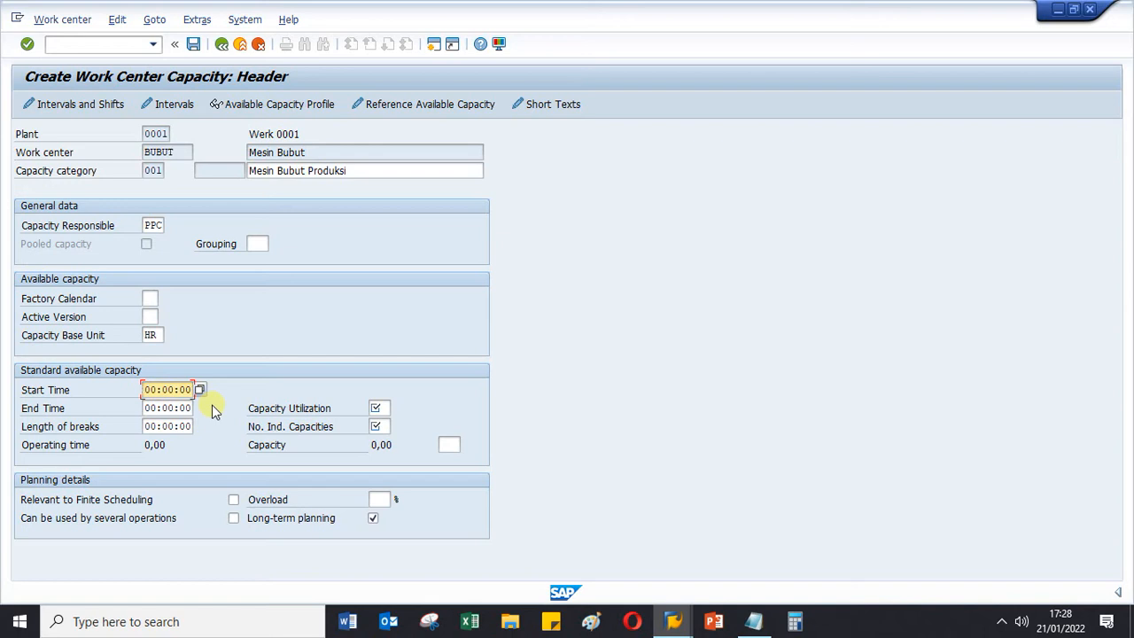
{"action": "key", "text": "Delete"}
{"action": "key", "text": "Delete"}
{"action": "type", "text": "07"}
{"action": "left_click", "coordinate": [147, 408]}
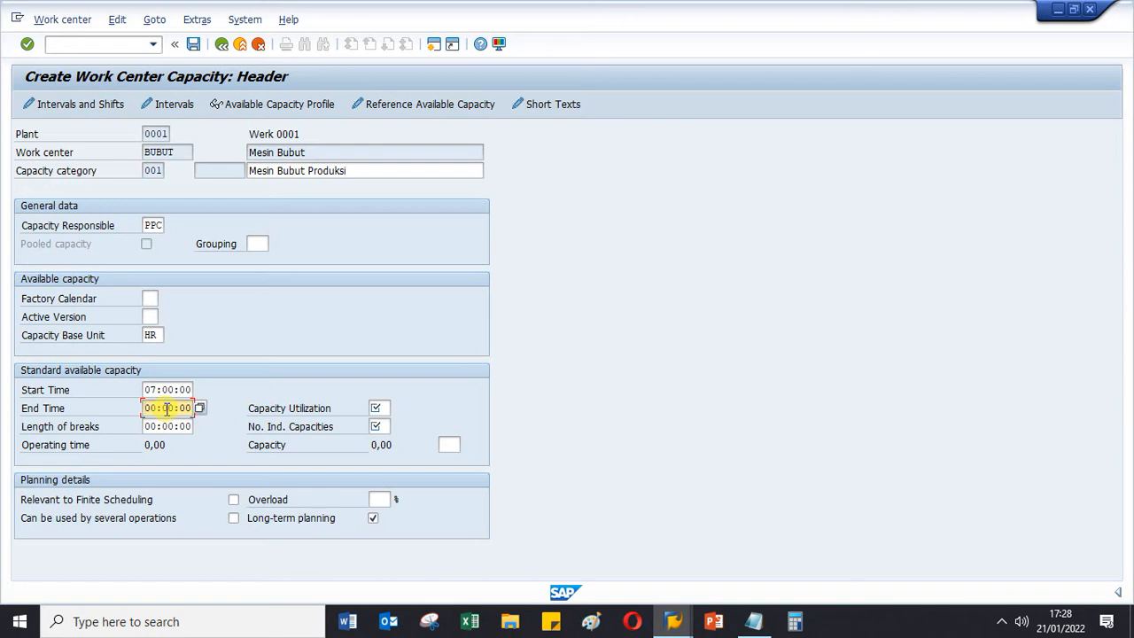
{"action": "key", "text": "Delete"}
{"action": "key", "text": "Delete"}
{"action": "type", "text": "16"}
- Set the length of breaks in the standard available capacity to 01:00:00
{"action": "left_click", "coordinate": [149, 427]}
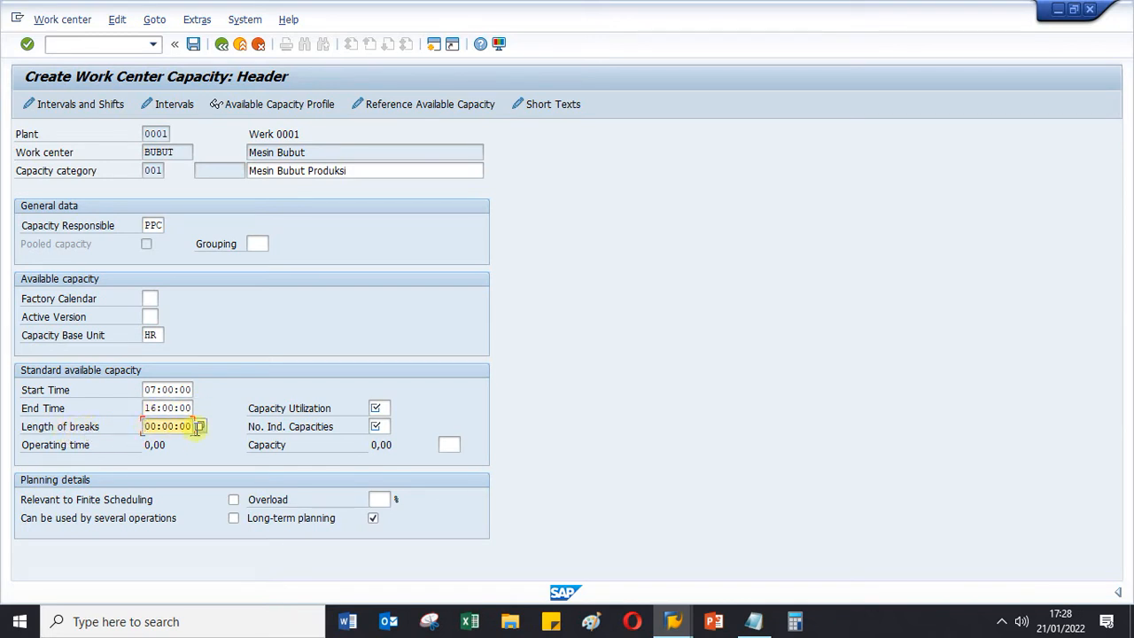
{"action": "key", "text": "Delete"}
{"action": "key", "text": "Delete"}
{"action": "type", "text": "01"}
- Set Capacity Utilization to 100 and the number of individual capacities to 1, and return to the capacity overview
{"action": "left_click", "coordinate": [379, 405]}
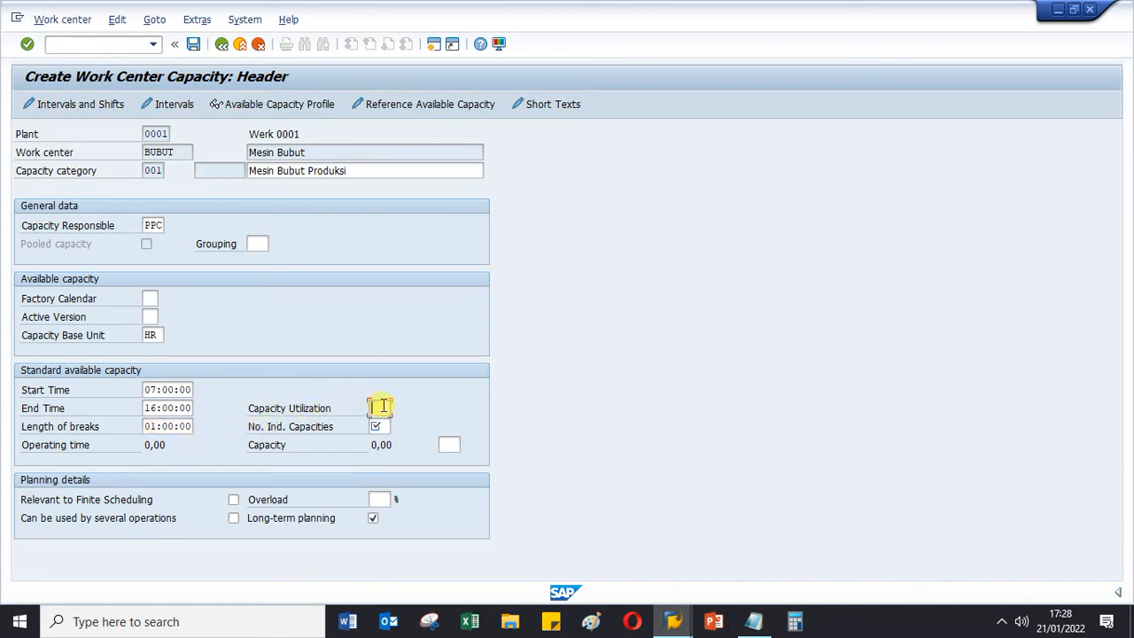
{"action": "type", "text": "100"}
{"action": "left_click", "coordinate": [382, 426]}
{"action": "key", "text": "F3"}
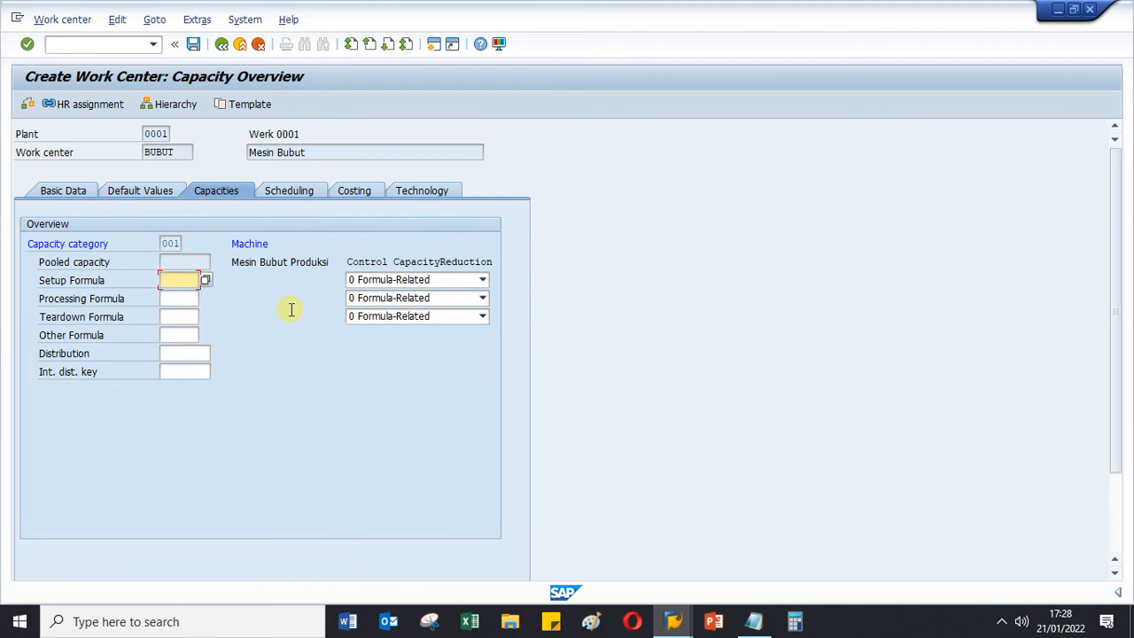
- Reopen BUBUT's category 001 capacity header to check the break length and calculated operating time, and go back
{"action": "double_click", "coordinate": [174, 243]}
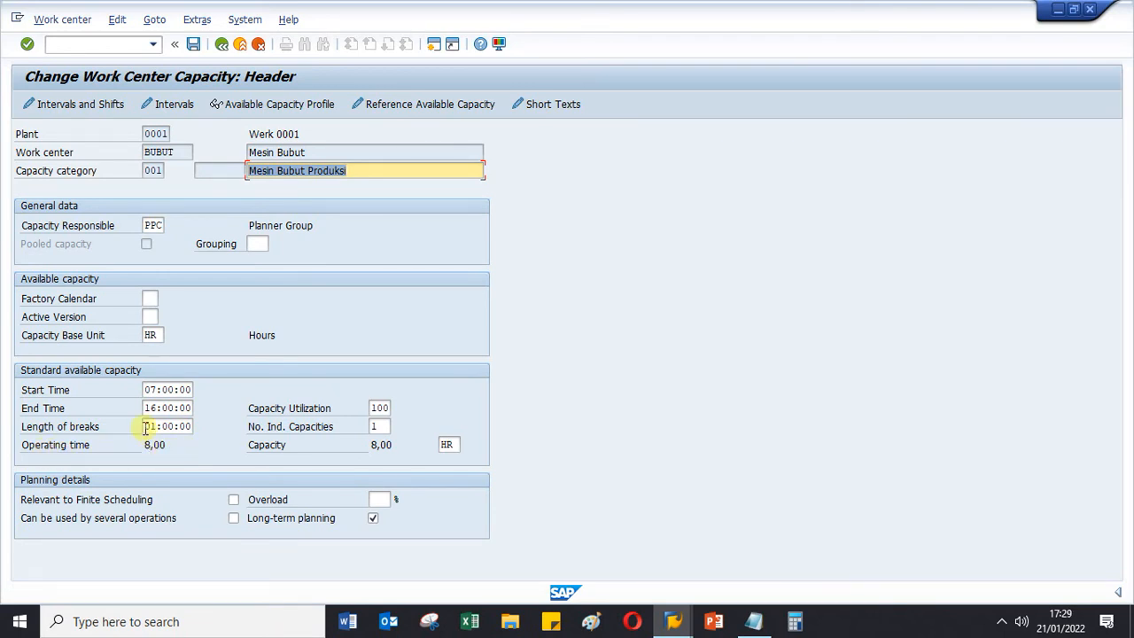
{"action": "left_click_drag", "start_coordinate": [146, 427], "coordinate": [175, 427]}
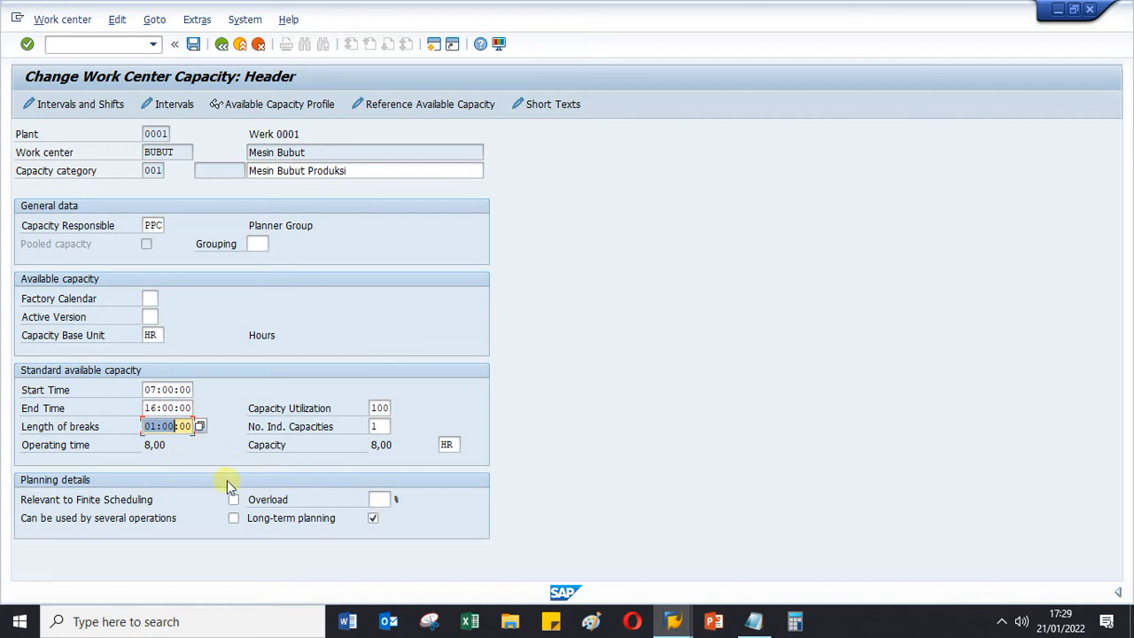
{"action": "left_click", "coordinate": [221, 46]}
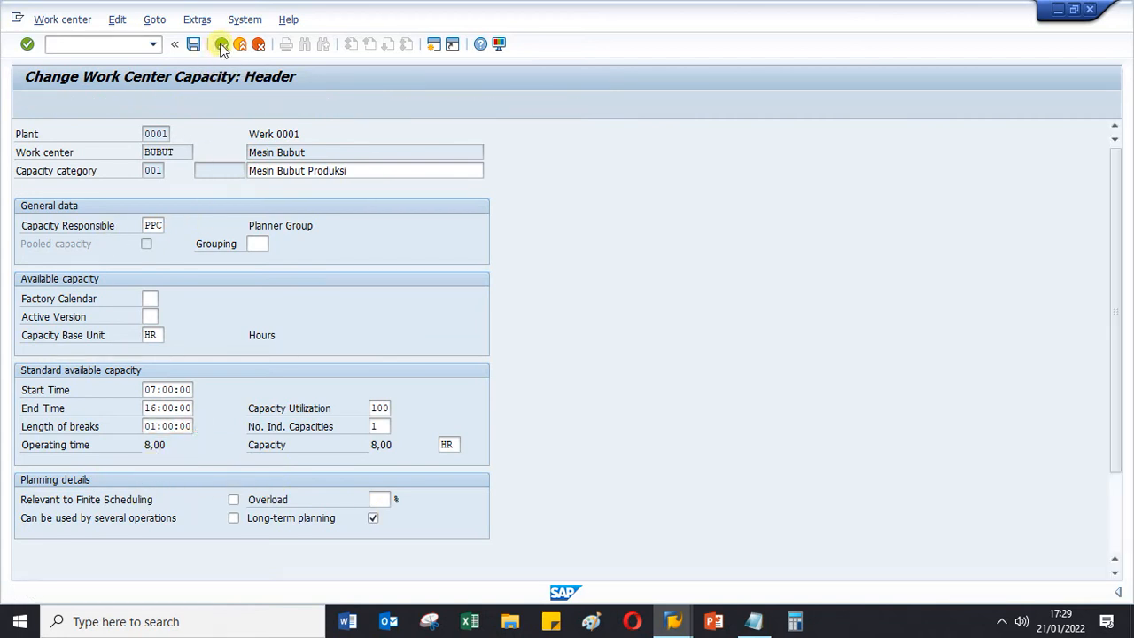
- Open the costing data of work center BUBUT and check its validity start date and the required cost center field
{"action": "left_click", "coordinate": [352, 194]}
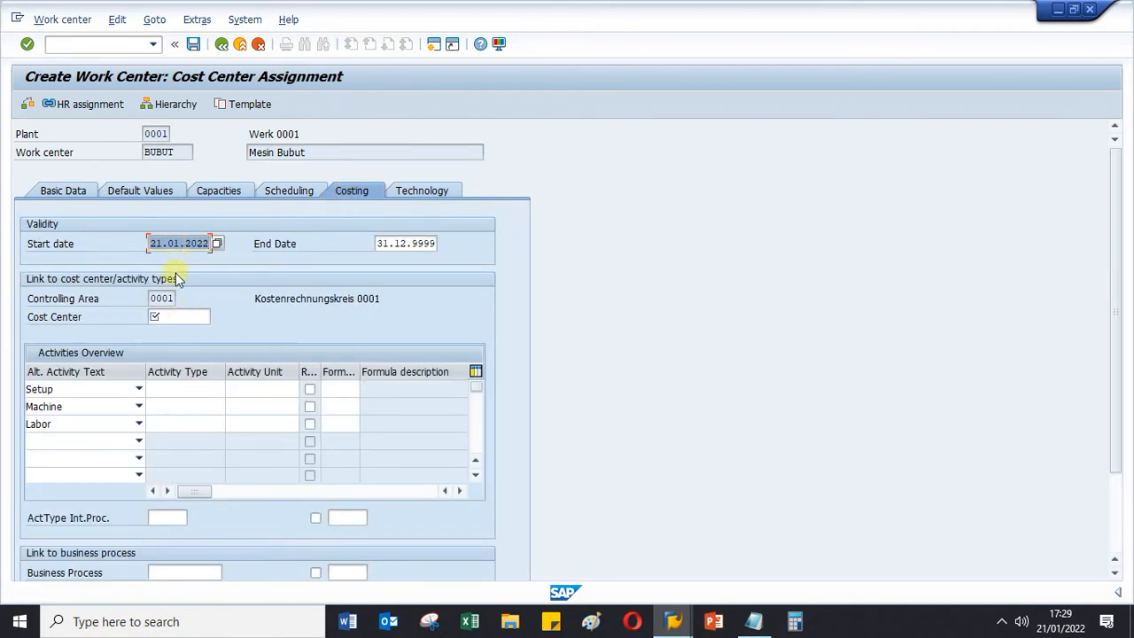
{"action": "left_click", "coordinate": [175, 317]}
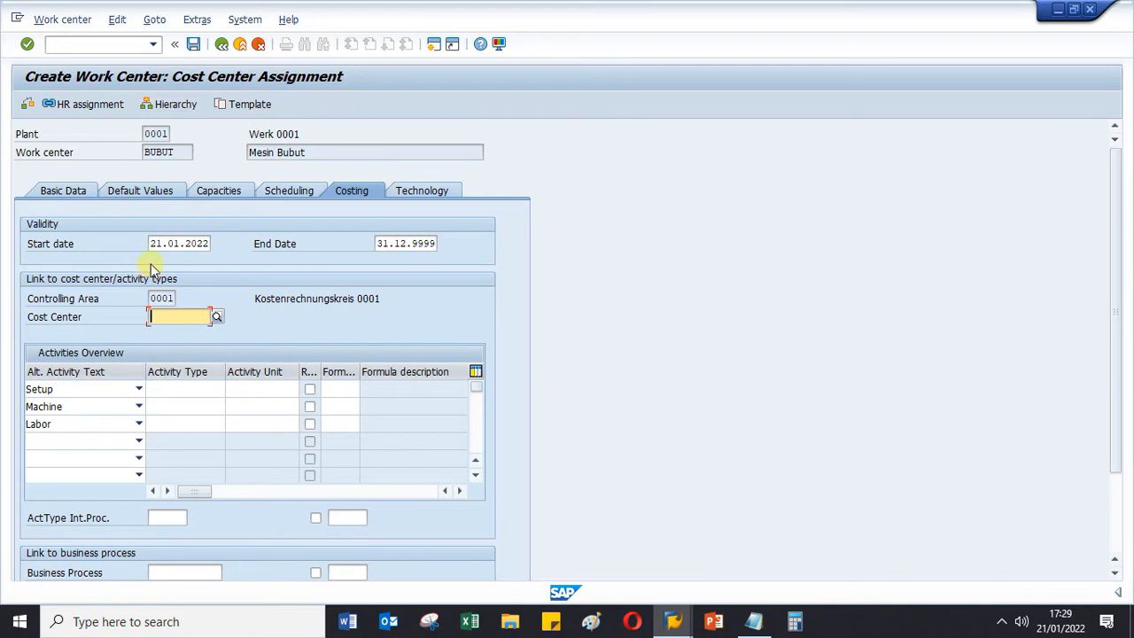
{"action": "left_click_drag", "start_coordinate": [150, 245], "coordinate": [228, 242]}
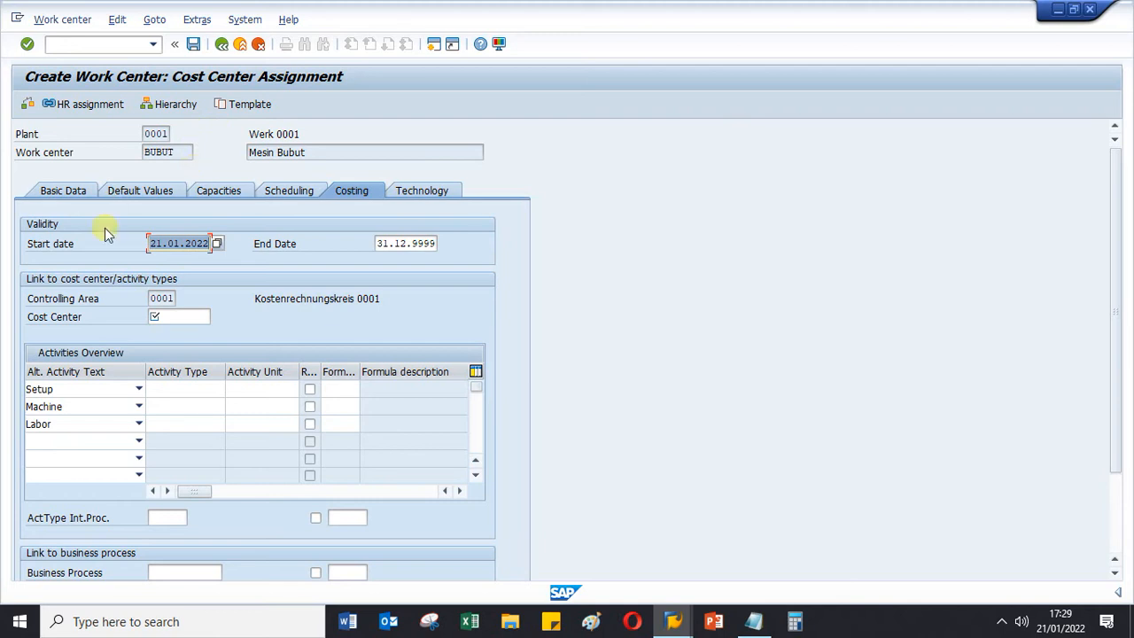
{"action": "left_click", "coordinate": [177, 318]}
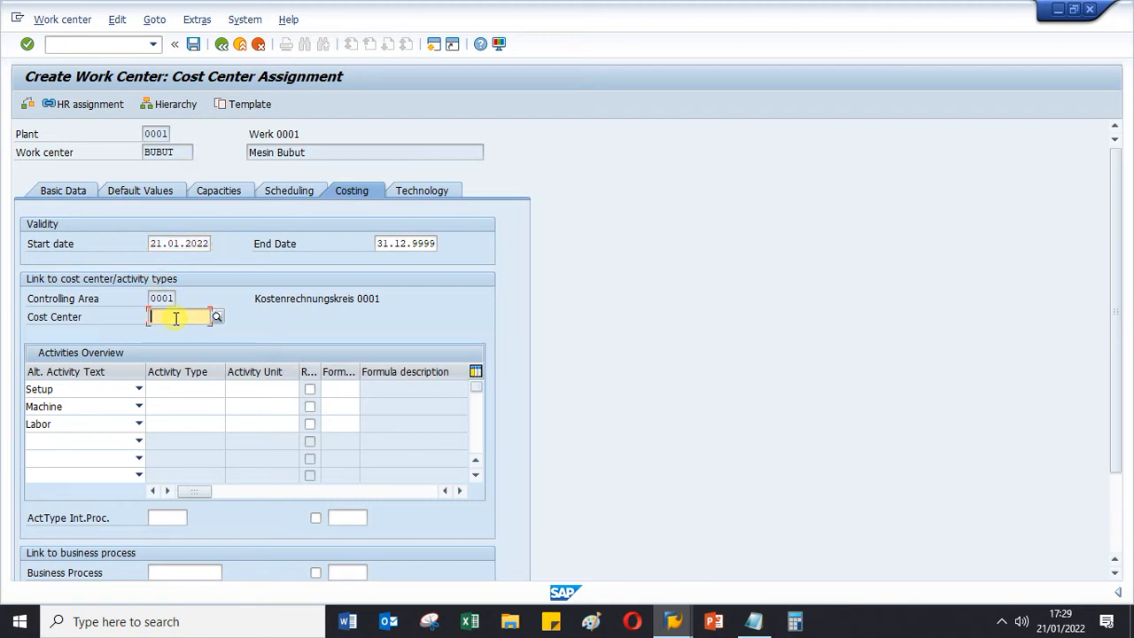
- Switch to the session displaying work center FILLING, open its costing data and copy the cost center SAP-DUMMY
{"action": "left_click", "coordinate": [673, 621]}
{"action": "left_click", "coordinate": [687, 570]}
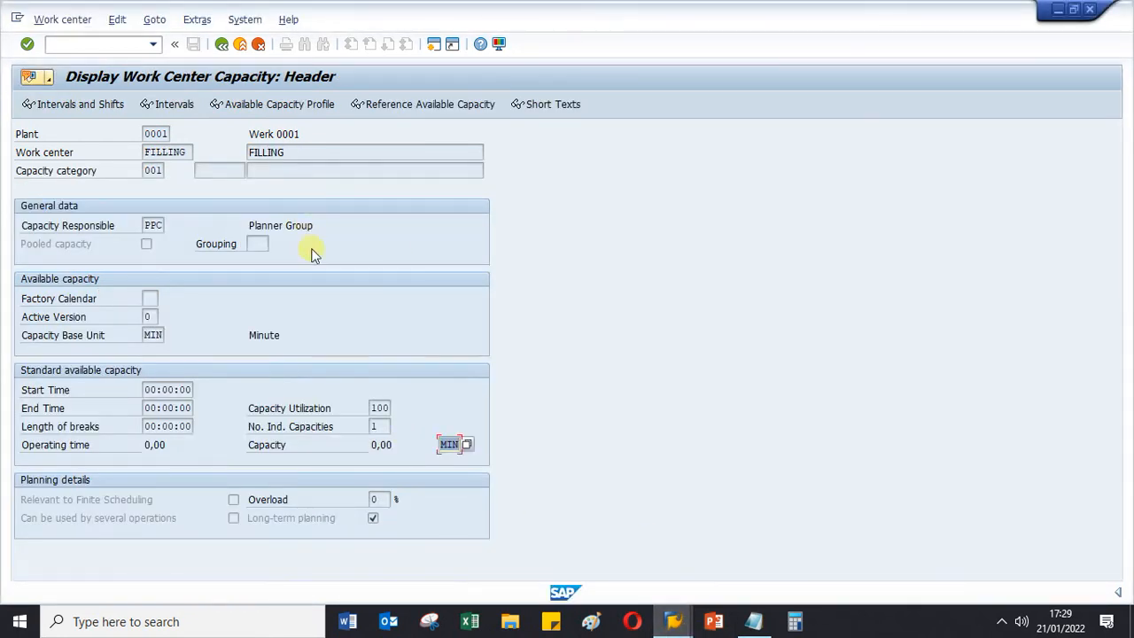
{"action": "left_click", "coordinate": [221, 44]}
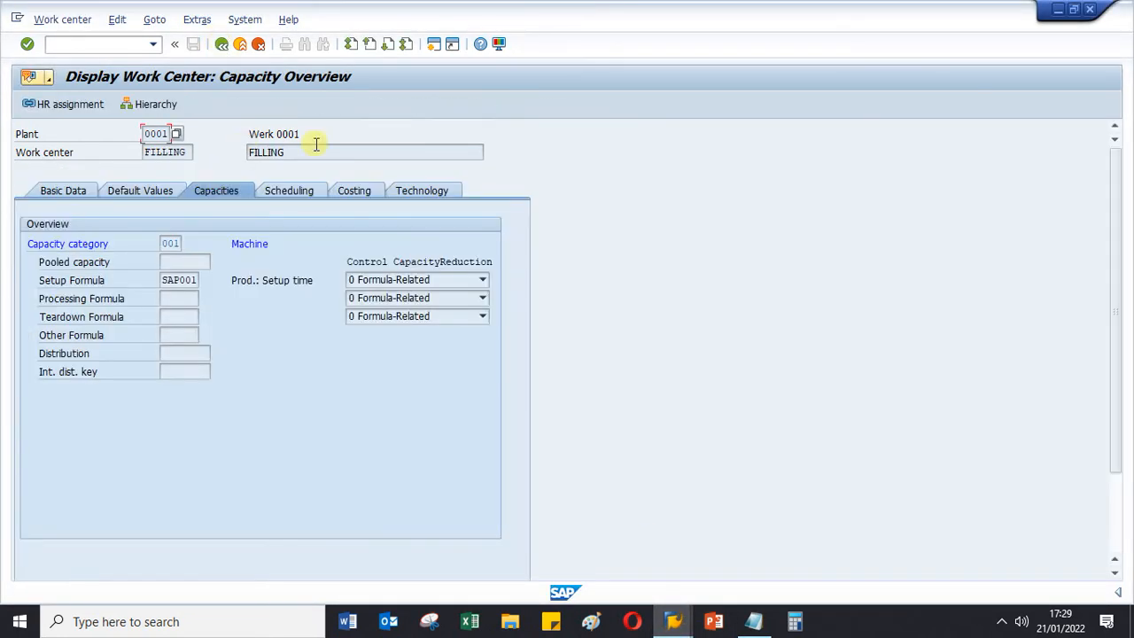
{"action": "left_click", "coordinate": [346, 190]}
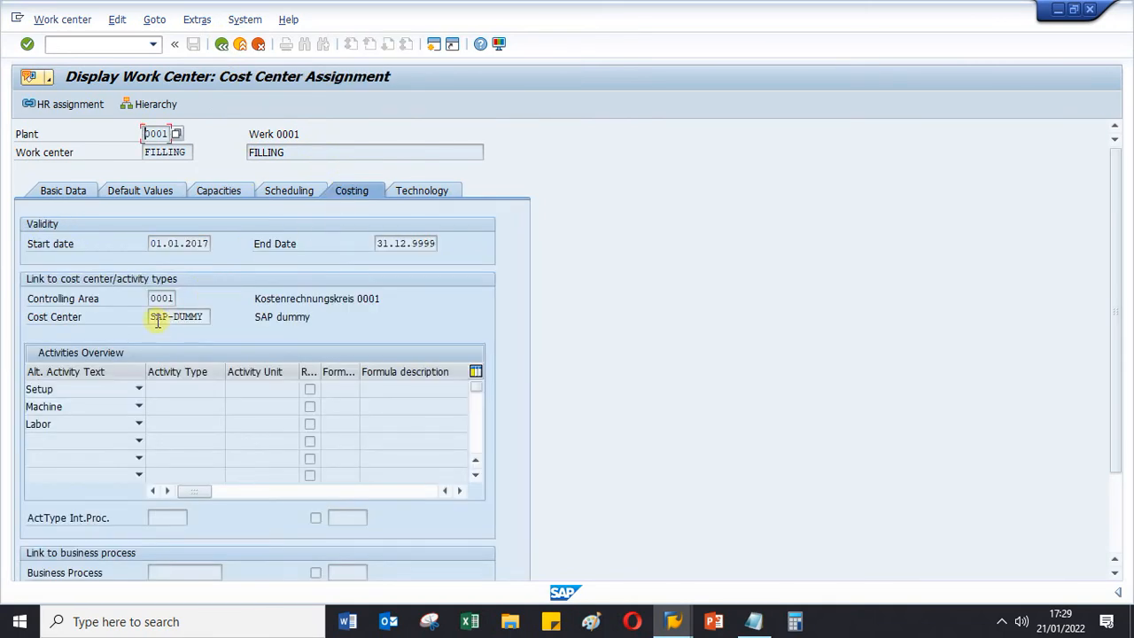
{"action": "left_click_drag", "start_coordinate": [154, 319], "coordinate": [233, 317]}
{"action": "key", "text": "ctrl+c"}
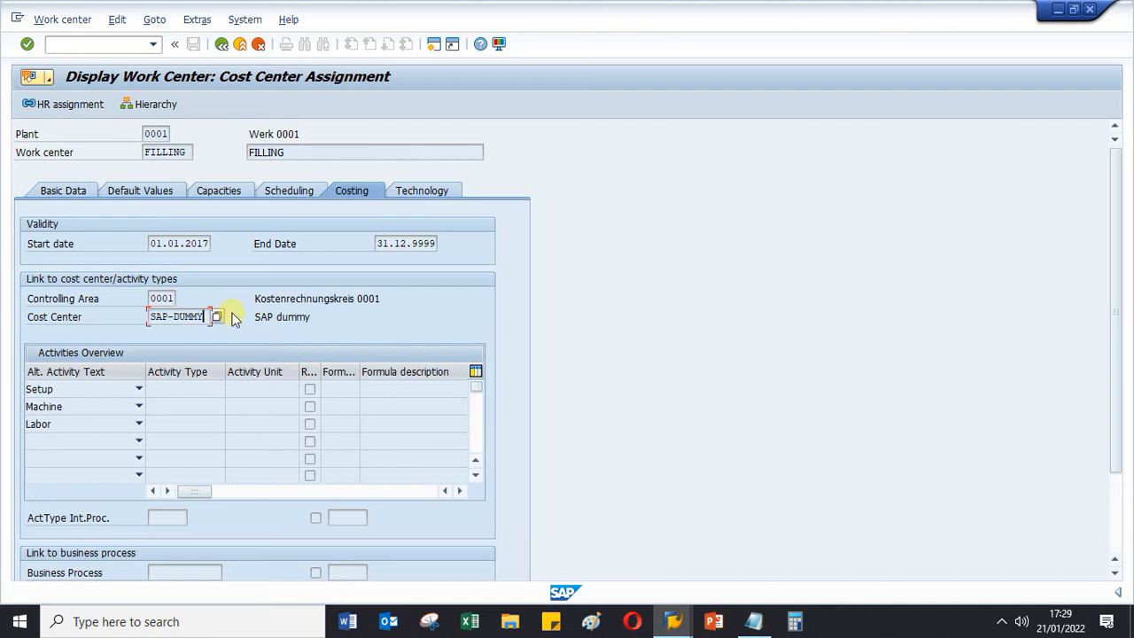
- Return to the BUBUT session and assign cost center SAP-DUMMY in its costing data
{"action": "mouse_move", "coordinate": [676, 623]}
{"action": "left_click", "coordinate": [841, 550]}
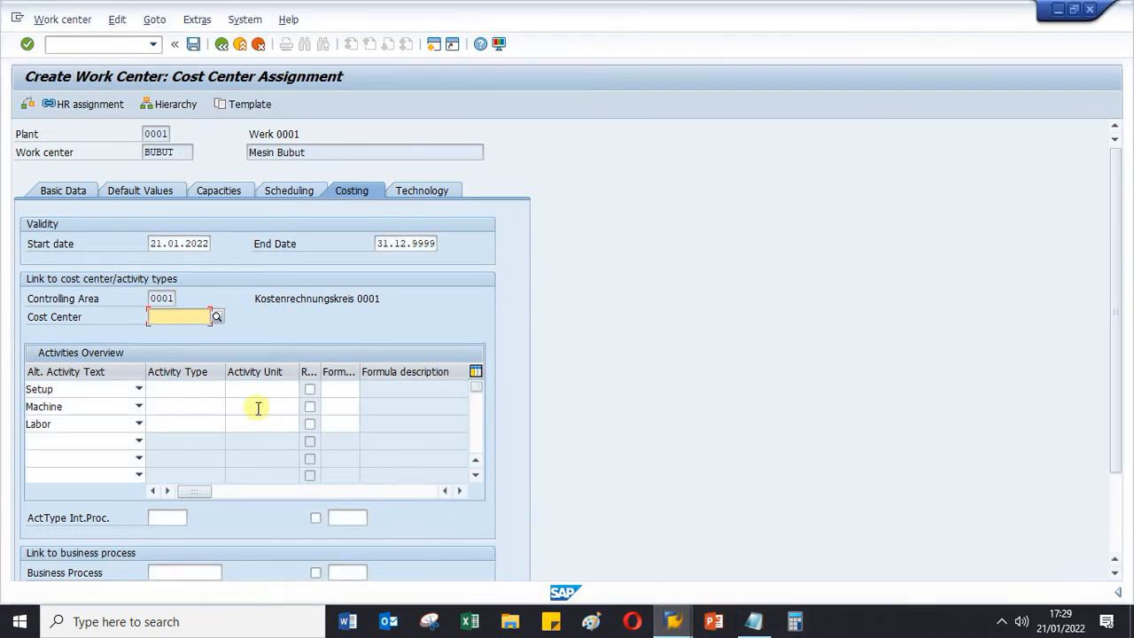
{"action": "key", "text": "ctrl+v"}
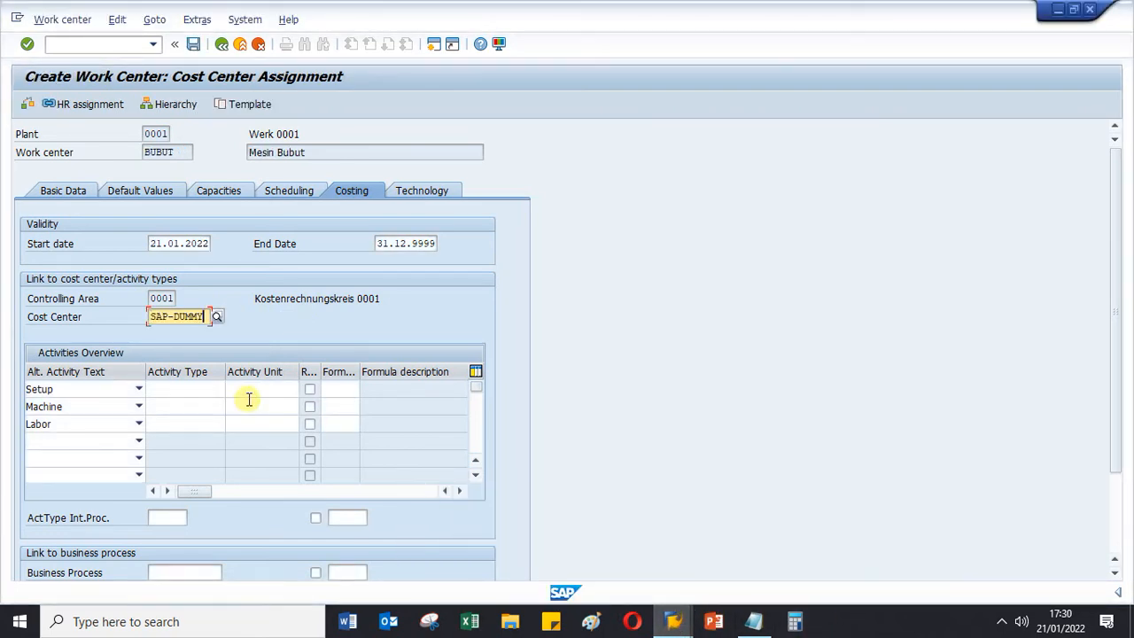
{"action": "key", "text": "Return"}
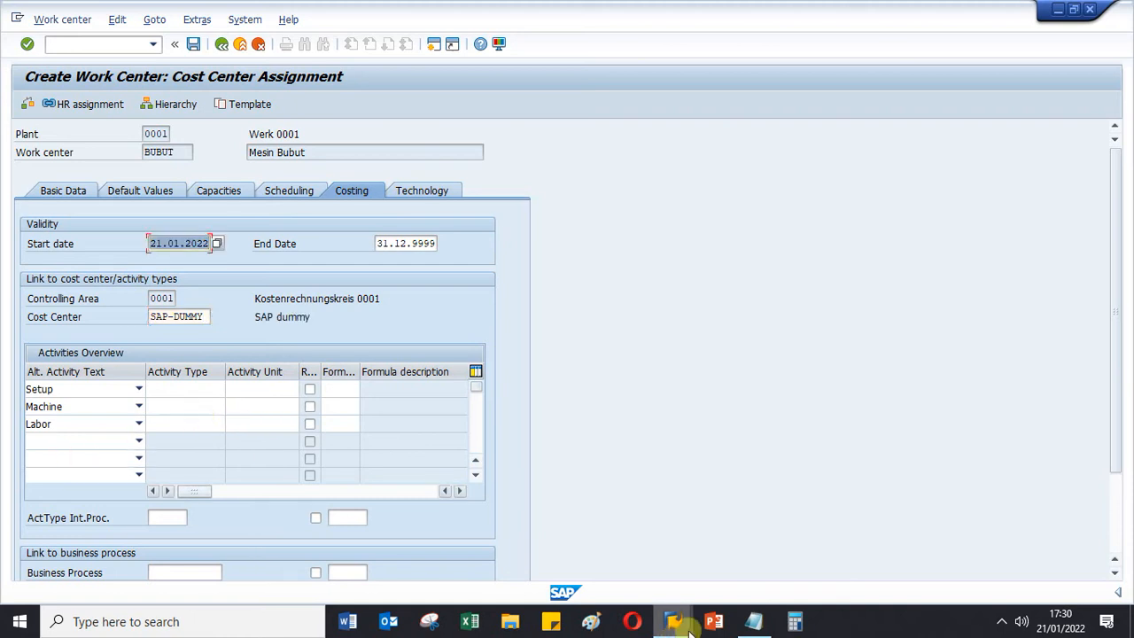
- Compare BUBUT's cost center assignment with FILLING's once more, and save the new work center BUBUT
{"action": "left_click", "coordinate": [691, 556]}
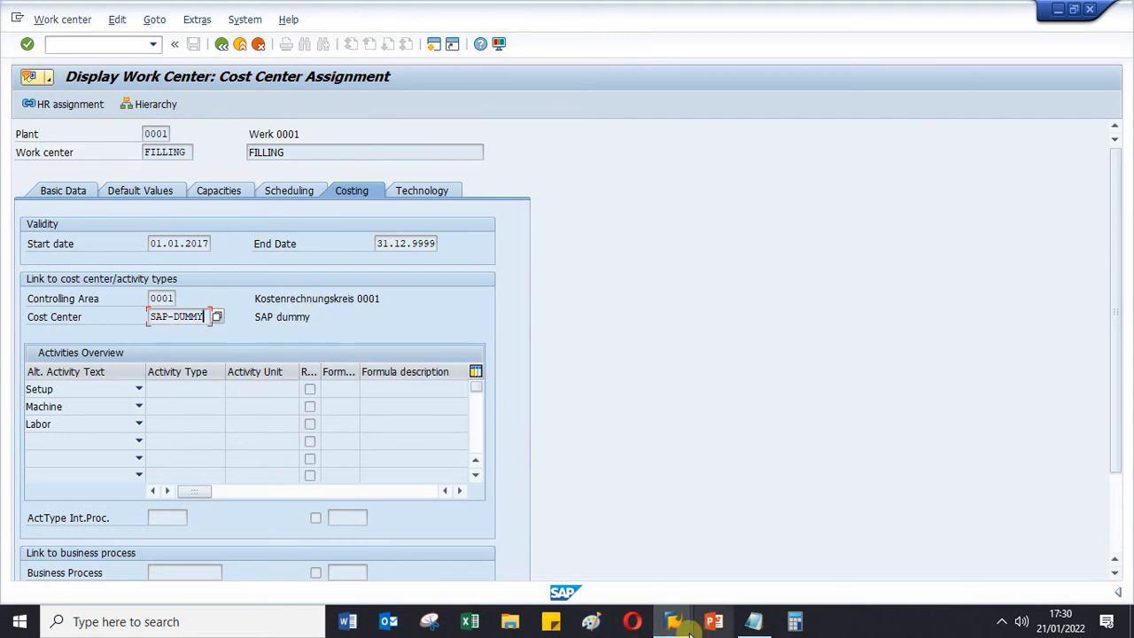
{"action": "mouse_move", "coordinate": [671, 625]}
{"action": "left_click", "coordinate": [798, 577]}
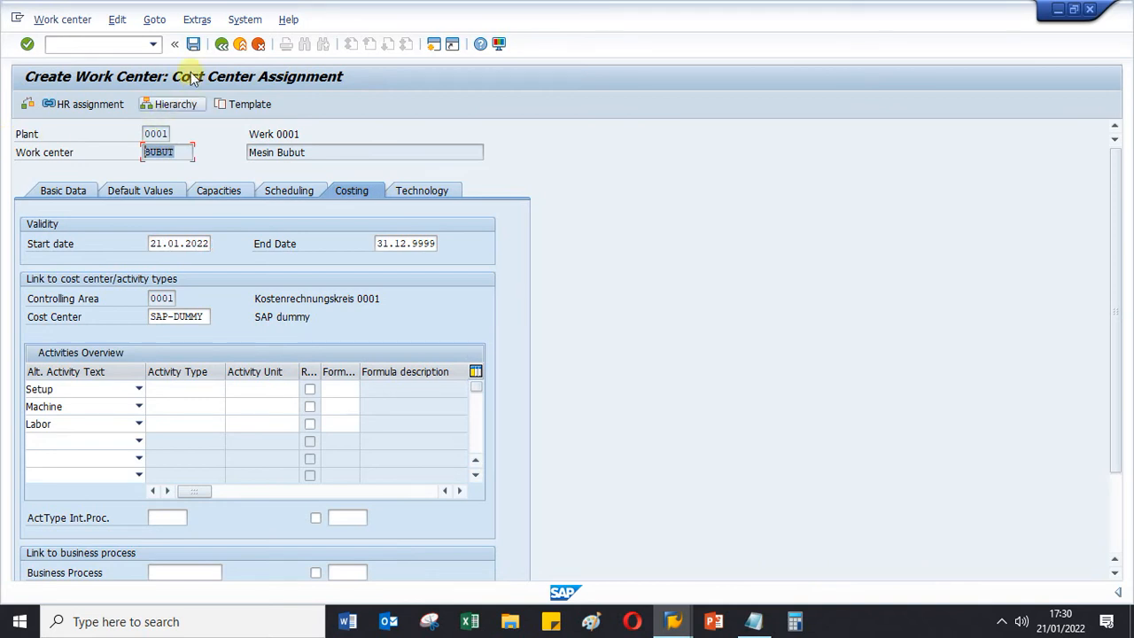
{"action": "left_click", "coordinate": [193, 44]}
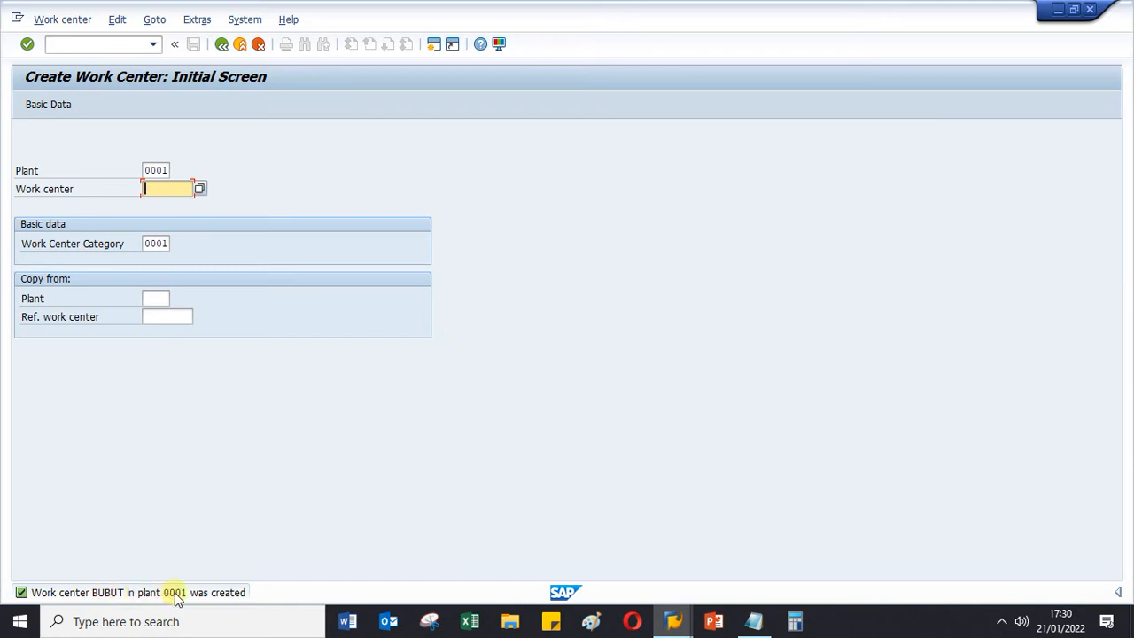
- Open the saved work center BUBUT of plant 0001 in display mode
{"action": "left_click", "coordinate": [62, 19]}
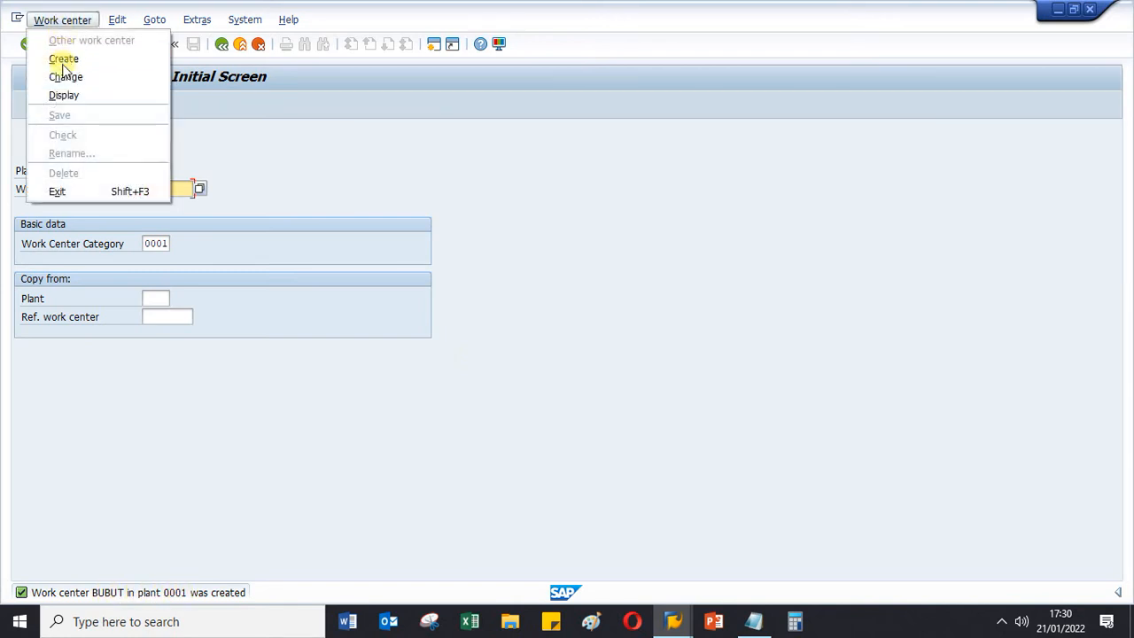
{"action": "left_click", "coordinate": [64, 94]}
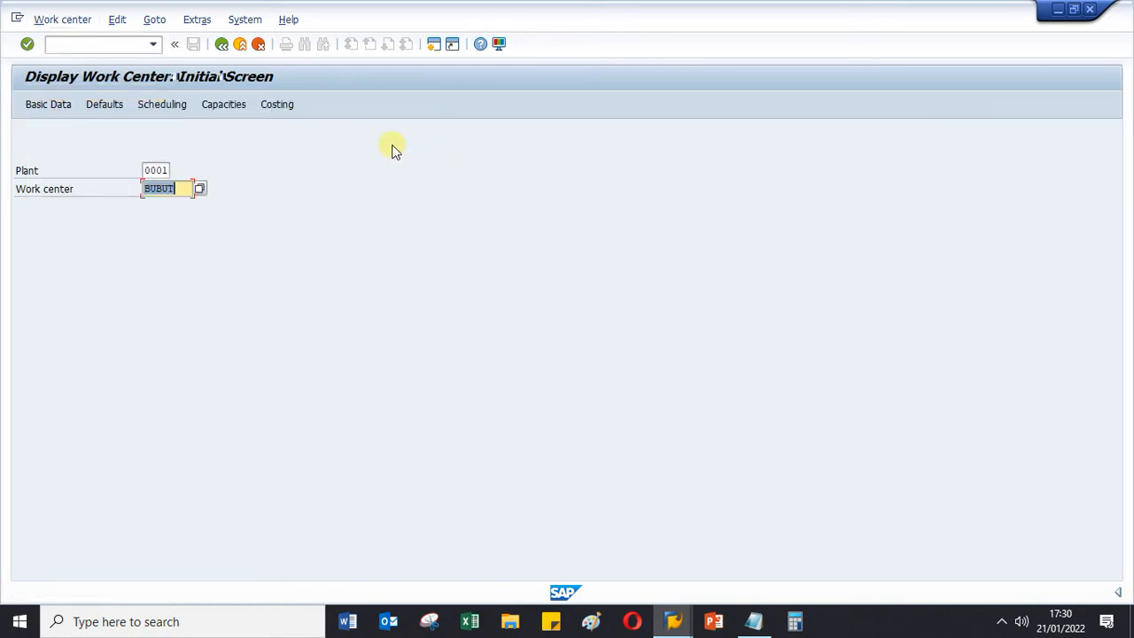
{"action": "key", "text": "Return"}
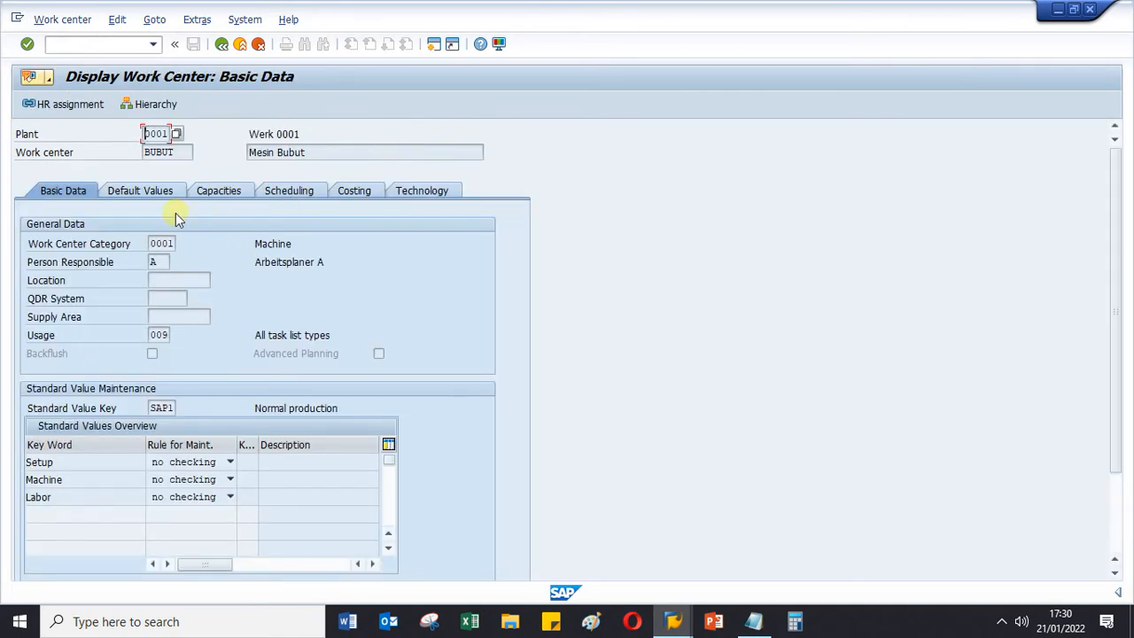
- Review BUBUT's default values, capacities, scheduling, costing, technology and basic data
{"action": "left_click", "coordinate": [145, 197]}
{"action": "left_click", "coordinate": [221, 193]}
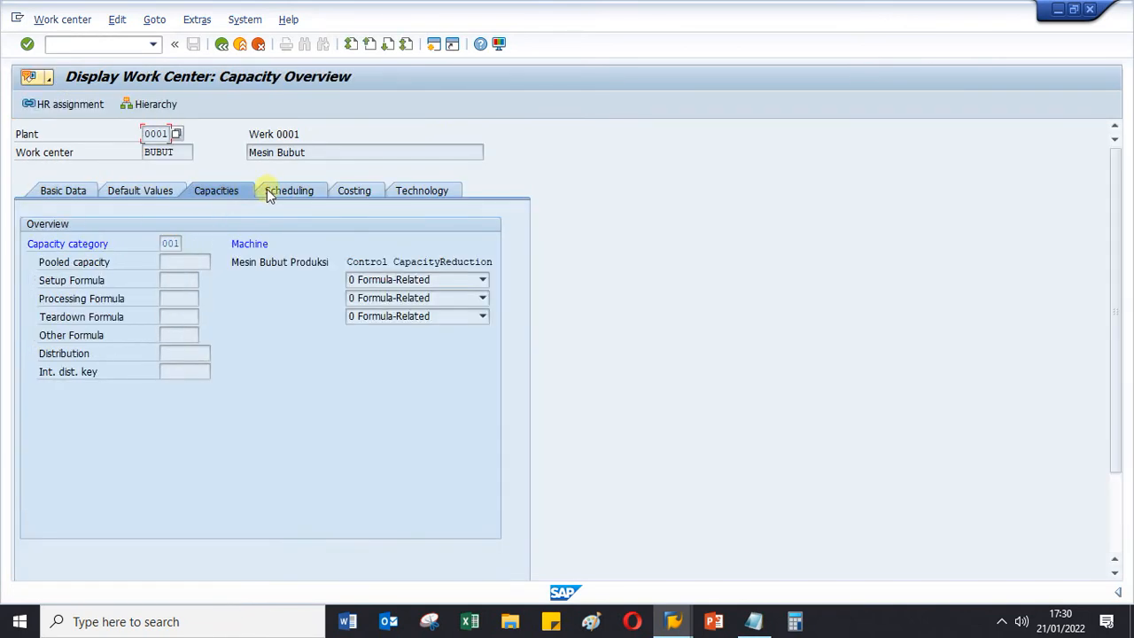
{"action": "left_click", "coordinate": [274, 193]}
{"action": "left_click", "coordinate": [348, 189]}
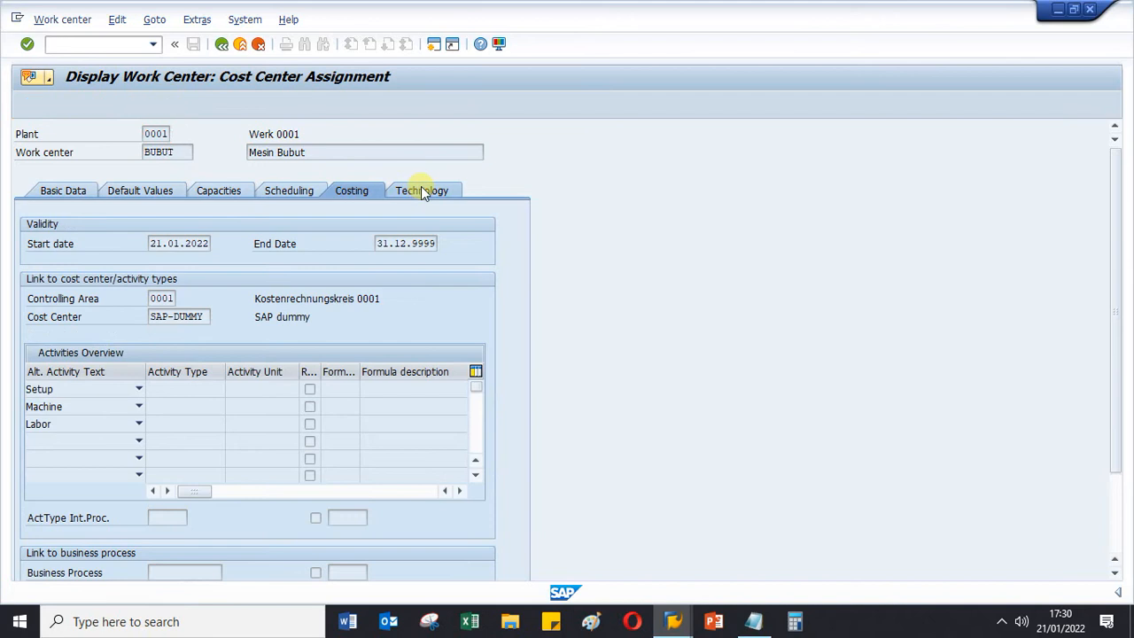
{"action": "left_click", "coordinate": [421, 188]}
{"action": "left_click", "coordinate": [208, 192]}
{"action": "left_click", "coordinate": [158, 190]}
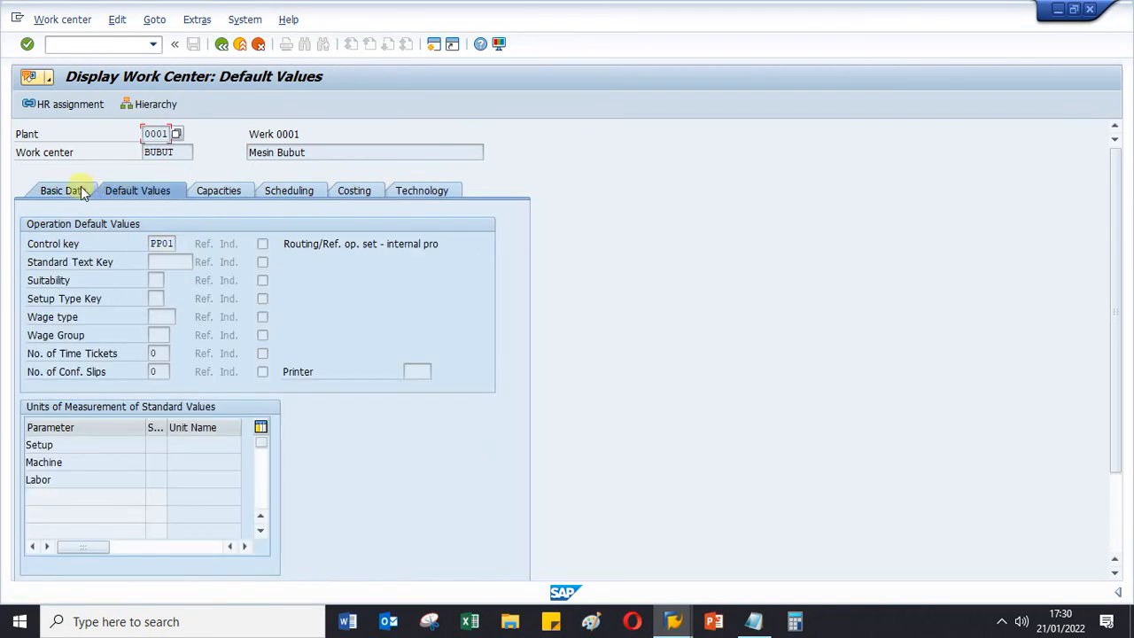
{"action": "left_click", "coordinate": [75, 193]}
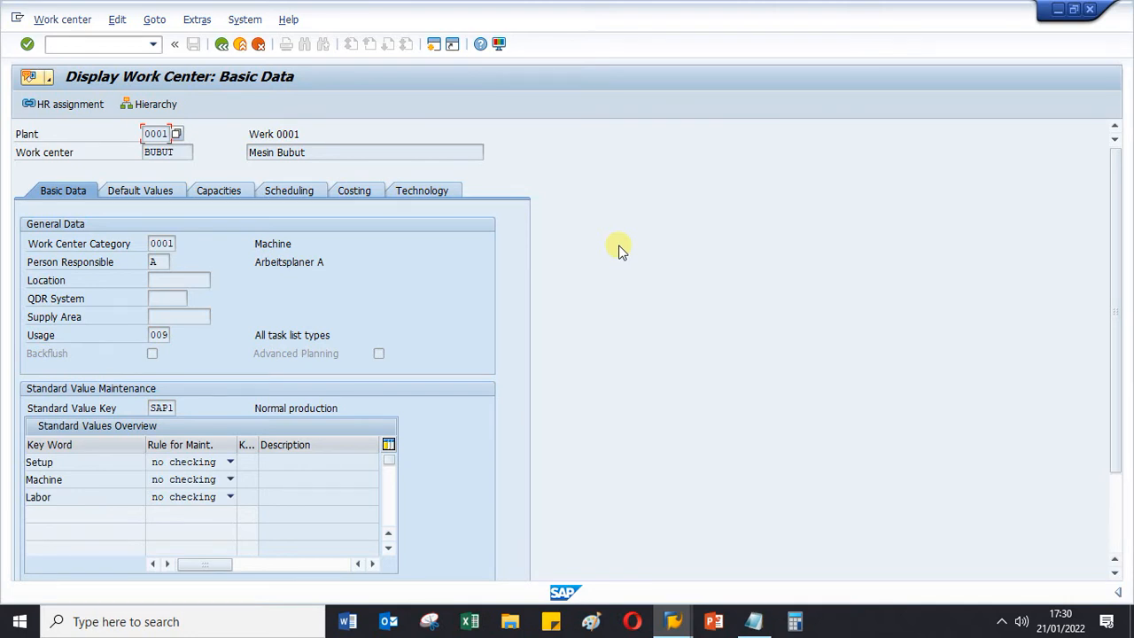
{"action": "left_click", "coordinate": [137, 195]}
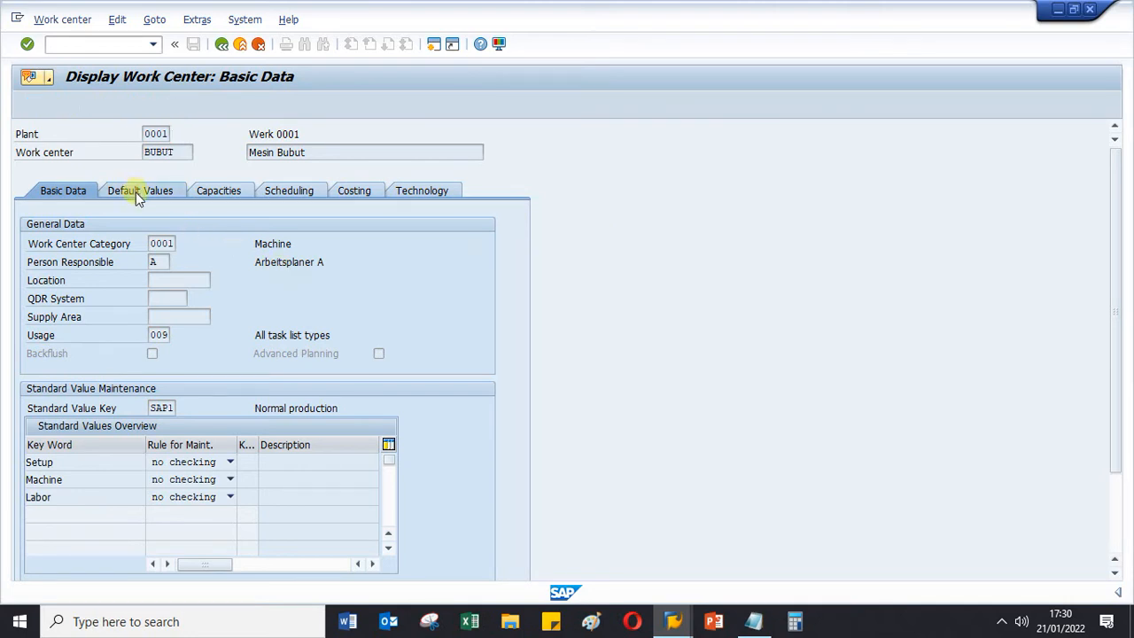
{"action": "left_click", "coordinate": [63, 193]}
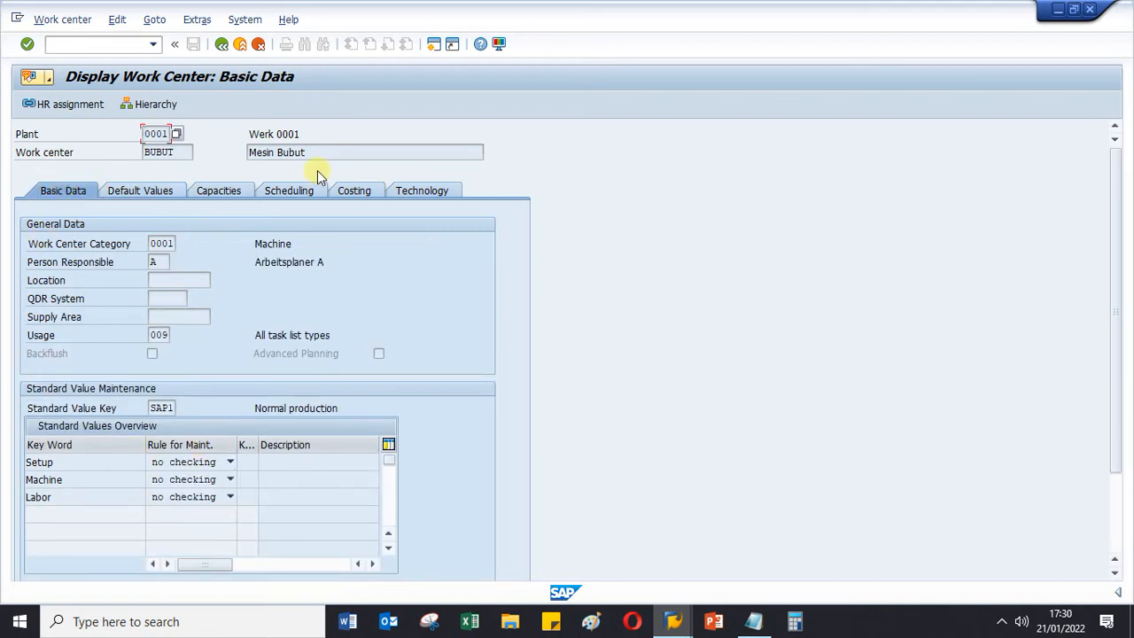
{"action": "left_click", "coordinate": [345, 188]}
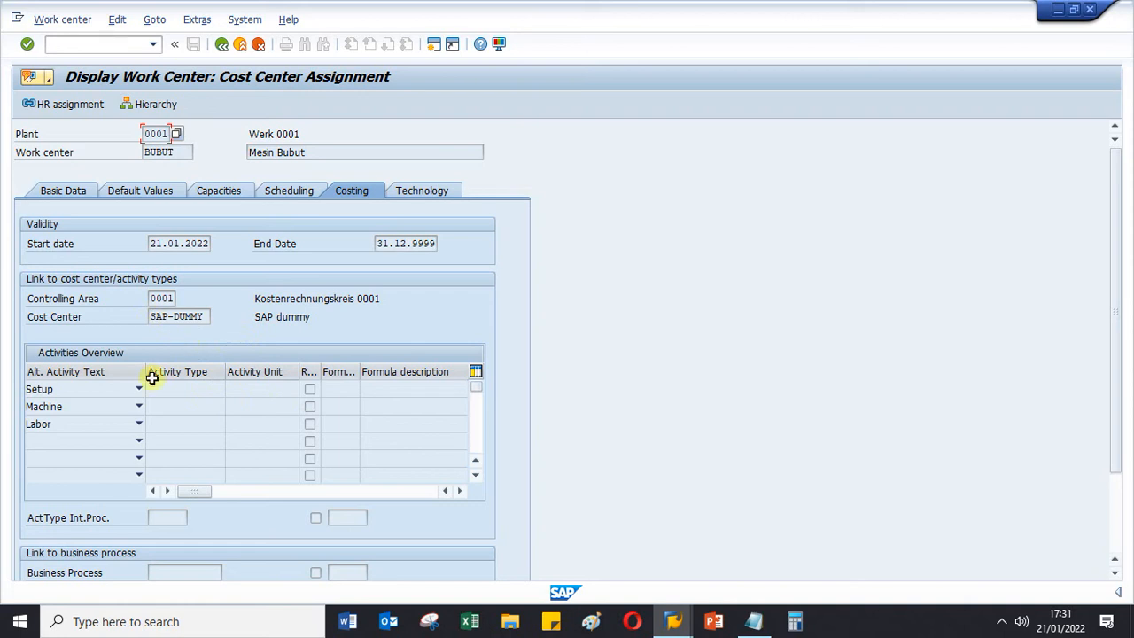
{"action": "left_click", "coordinate": [77, 191]}
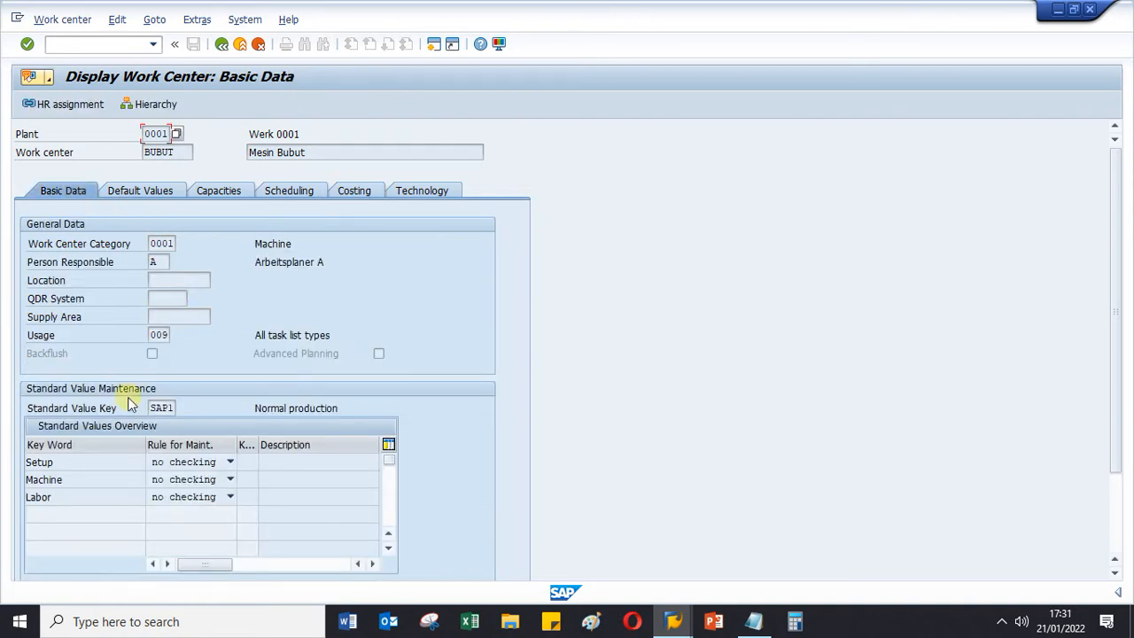
- Examine the Setup, Machine and Labor key words in BUBUT's standard values overview, and check the assigned cost center in costing
{"action": "left_click_drag", "start_coordinate": [91, 461], "coordinate": [8, 452]}
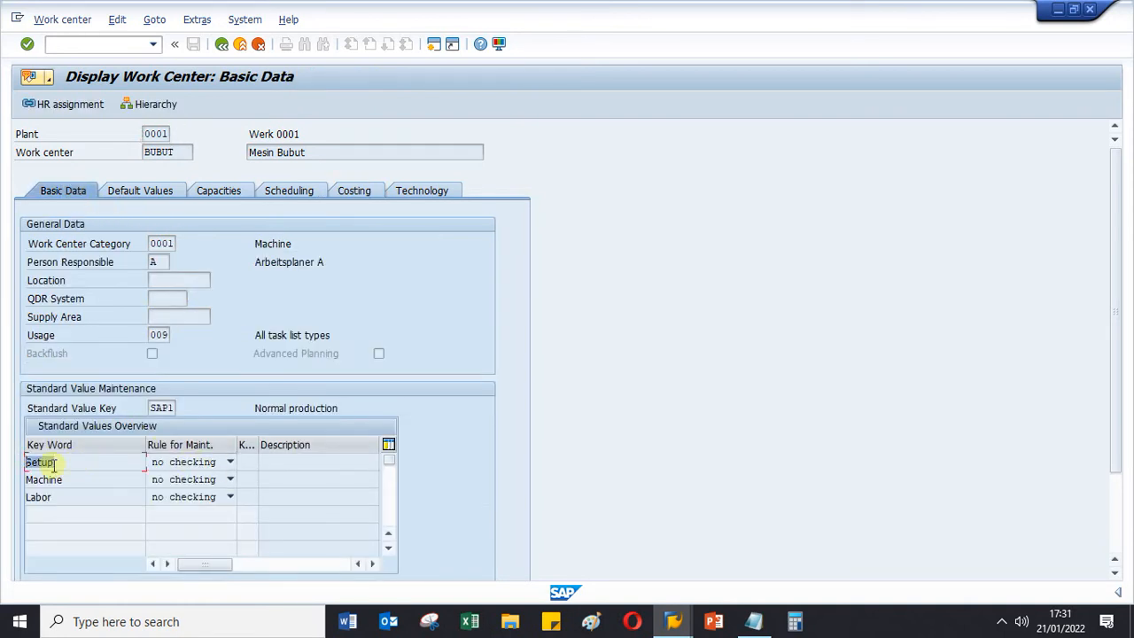
{"action": "left_click_drag", "start_coordinate": [71, 479], "coordinate": [28, 478]}
{"action": "left_click_drag", "start_coordinate": [89, 499], "coordinate": [25, 494]}
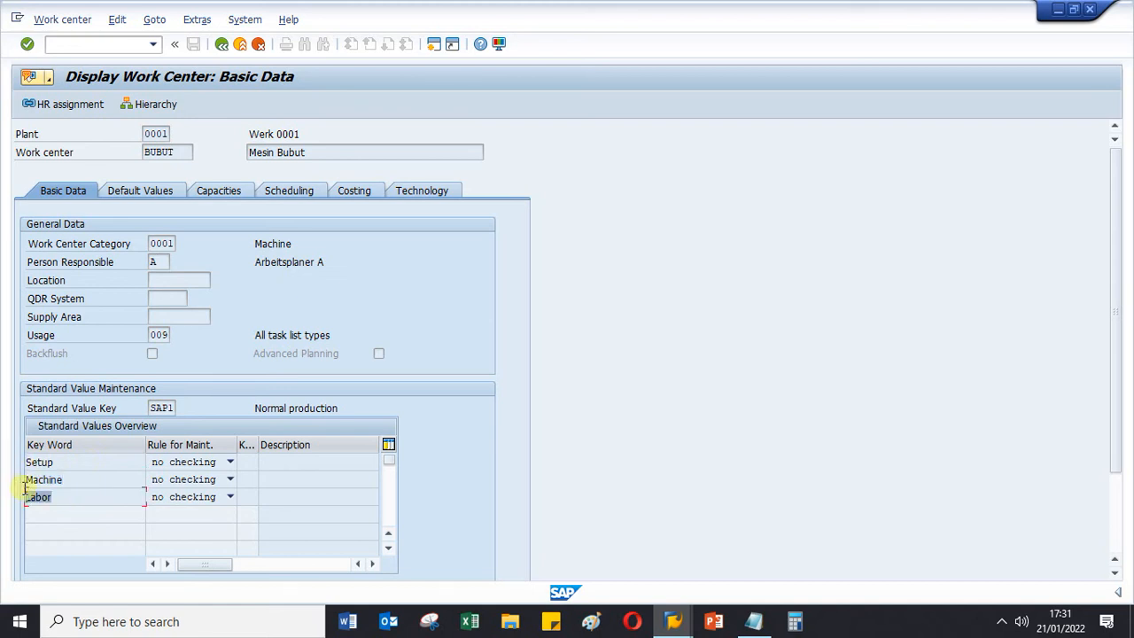
{"action": "left_click", "coordinate": [79, 479]}
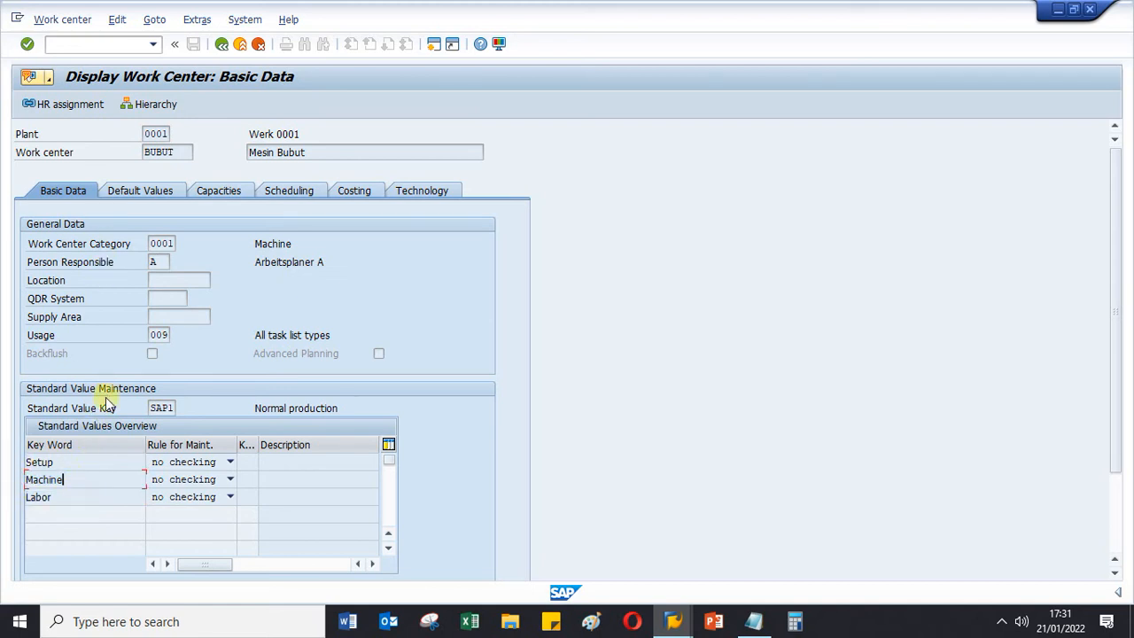
{"action": "double_click", "coordinate": [80, 460]}
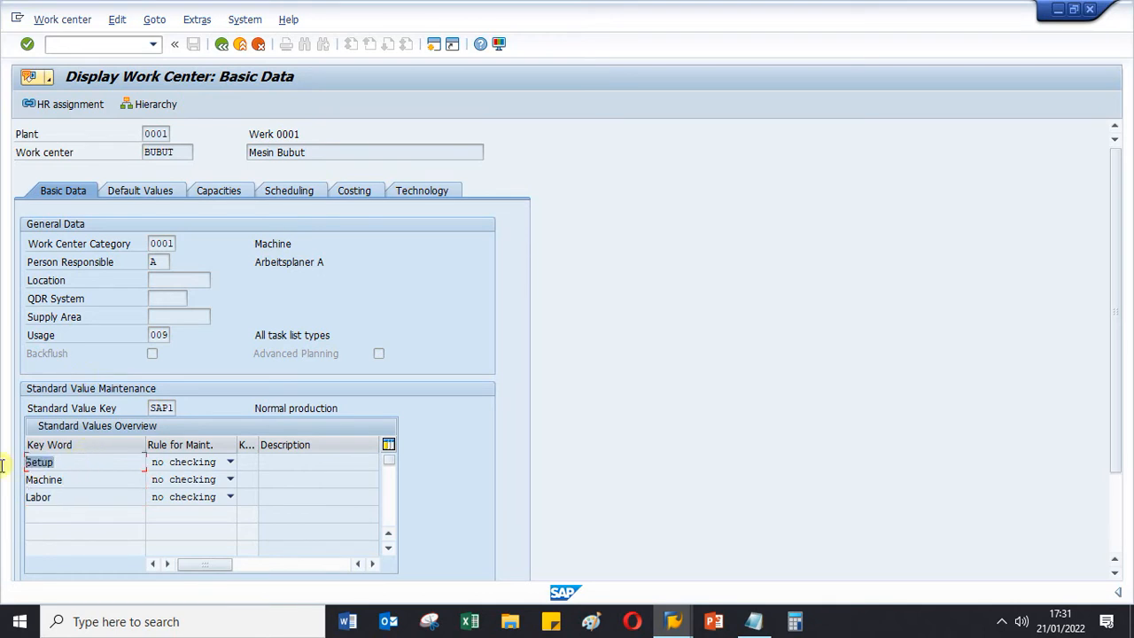
{"action": "left_click", "coordinate": [90, 479]}
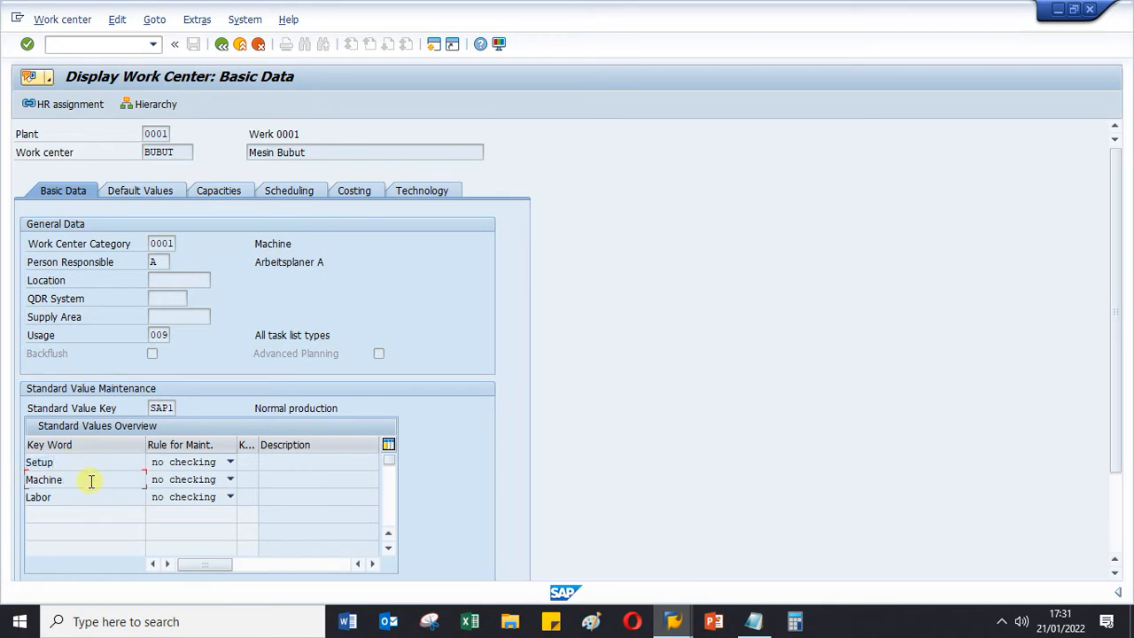
{"action": "double_click", "coordinate": [49, 479]}
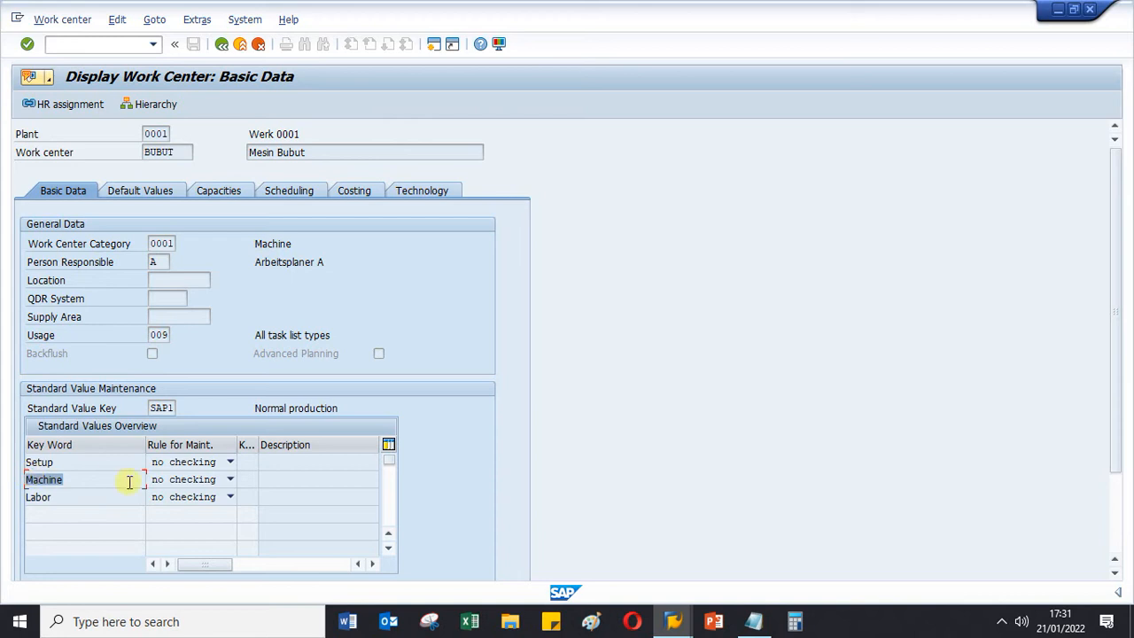
{"action": "left_click", "coordinate": [97, 479]}
{"action": "double_click", "coordinate": [69, 497]}
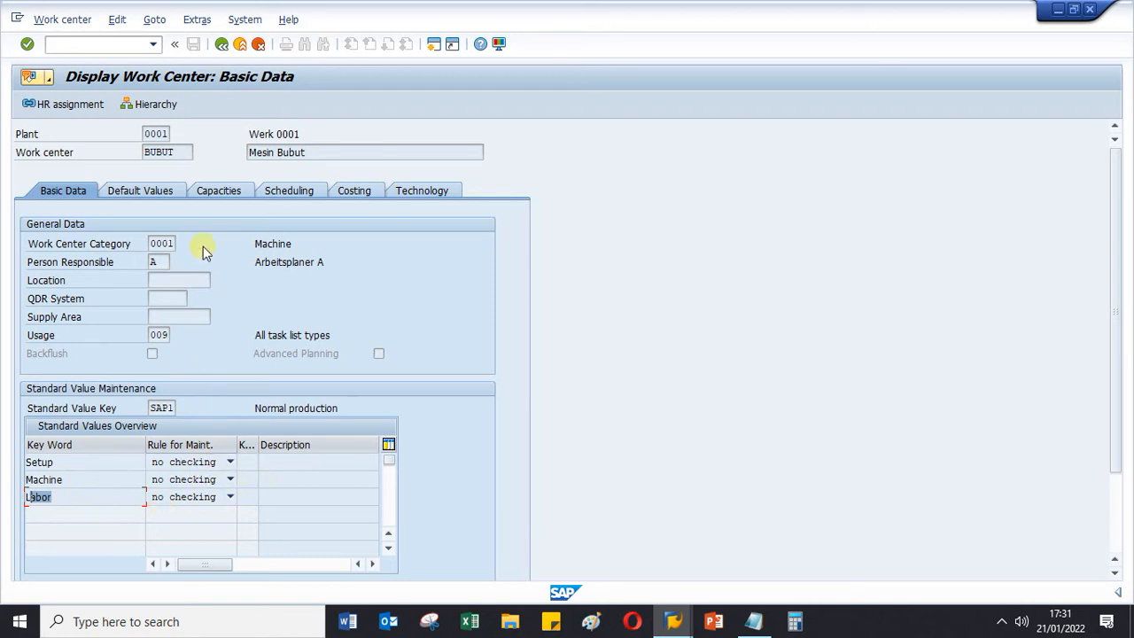
{"action": "left_click", "coordinate": [365, 193]}
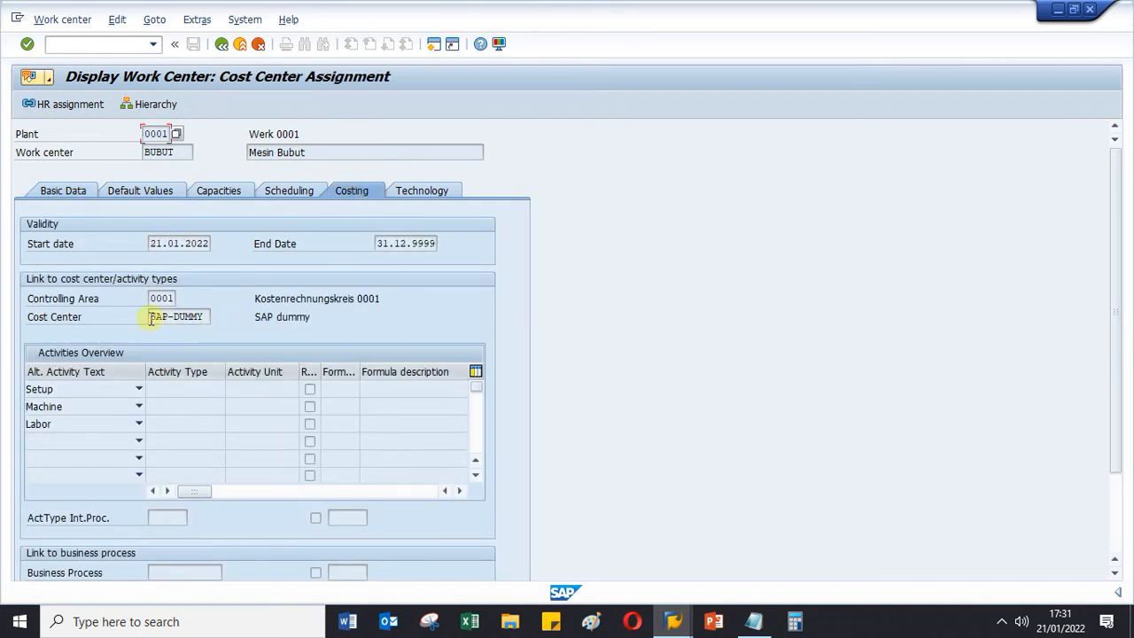
{"action": "double_click", "coordinate": [151, 319]}
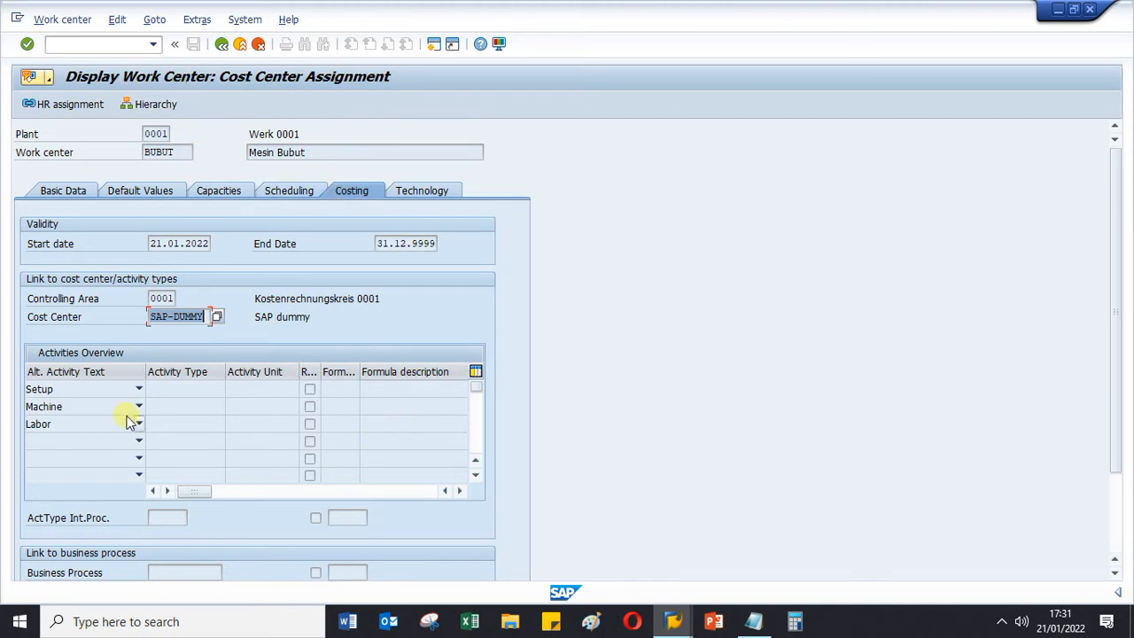
- Leave the work center display and start the Change Material transaction MM02 in the same session
{"action": "left_click", "coordinate": [80, 47]}
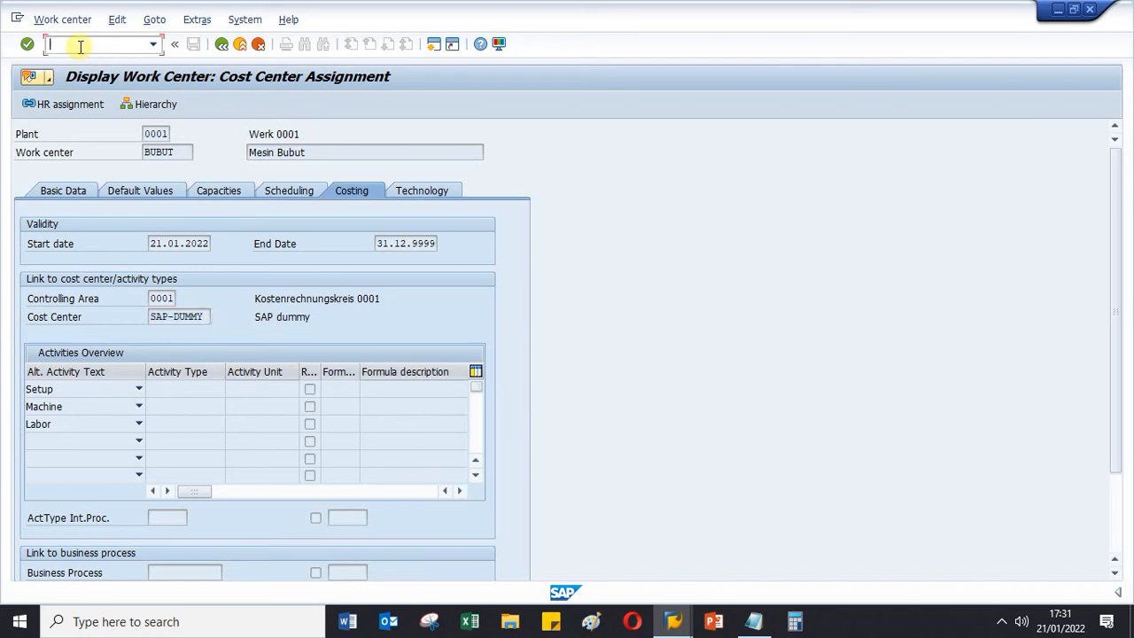
{"action": "type", "text": "/nmm02"}
{"action": "key", "text": "Return"}
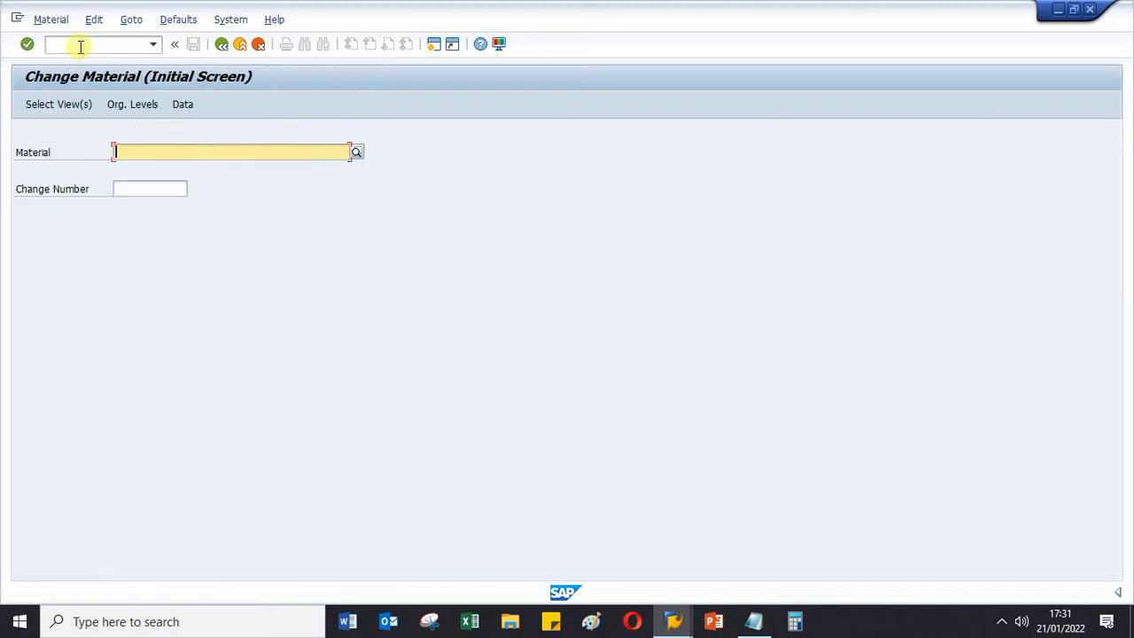
- Open the Basic Data 1 view of material FG-MTO02 for changing and check its general material information
{"action": "key", "text": "BackSpace"}
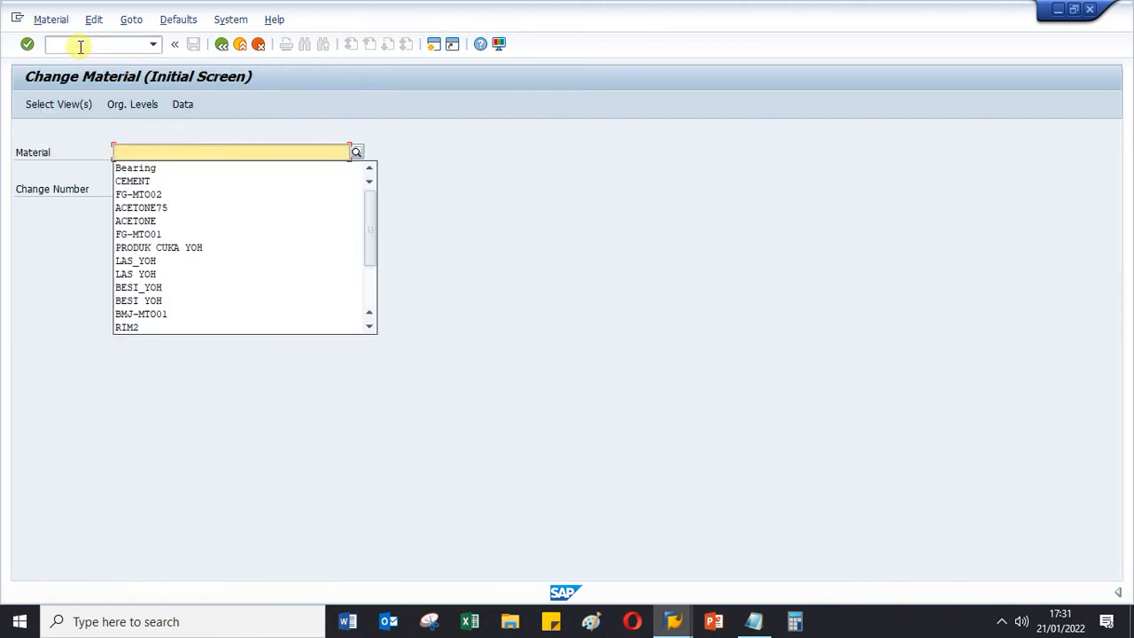
{"action": "left_click", "coordinate": [129, 195]}
{"action": "key", "text": "Return"}
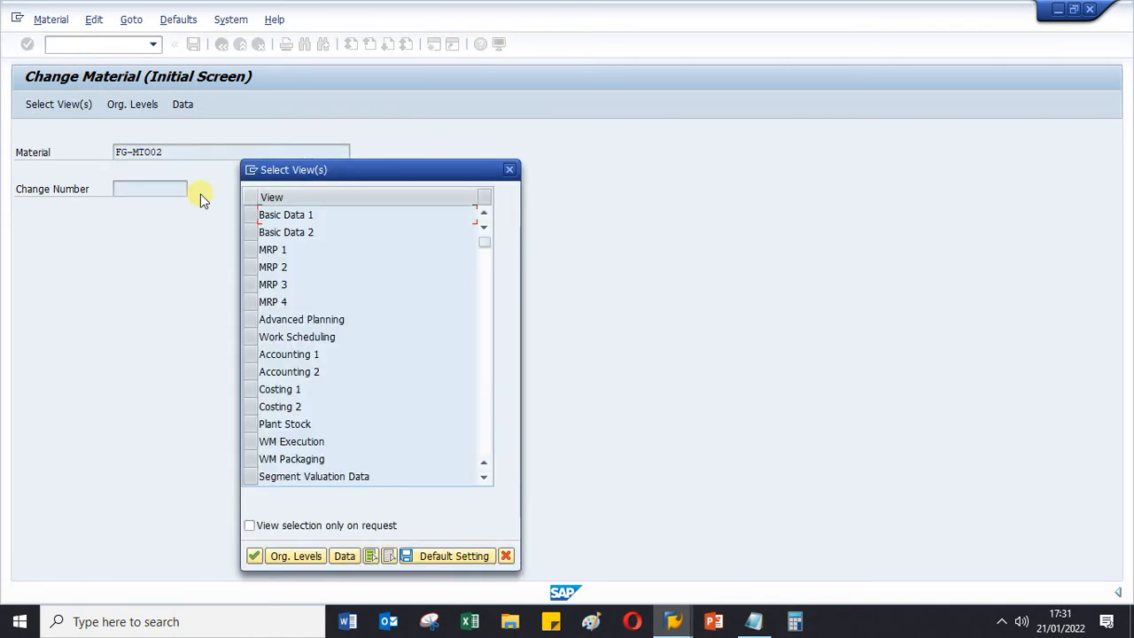
{"action": "left_click", "coordinate": [252, 216]}
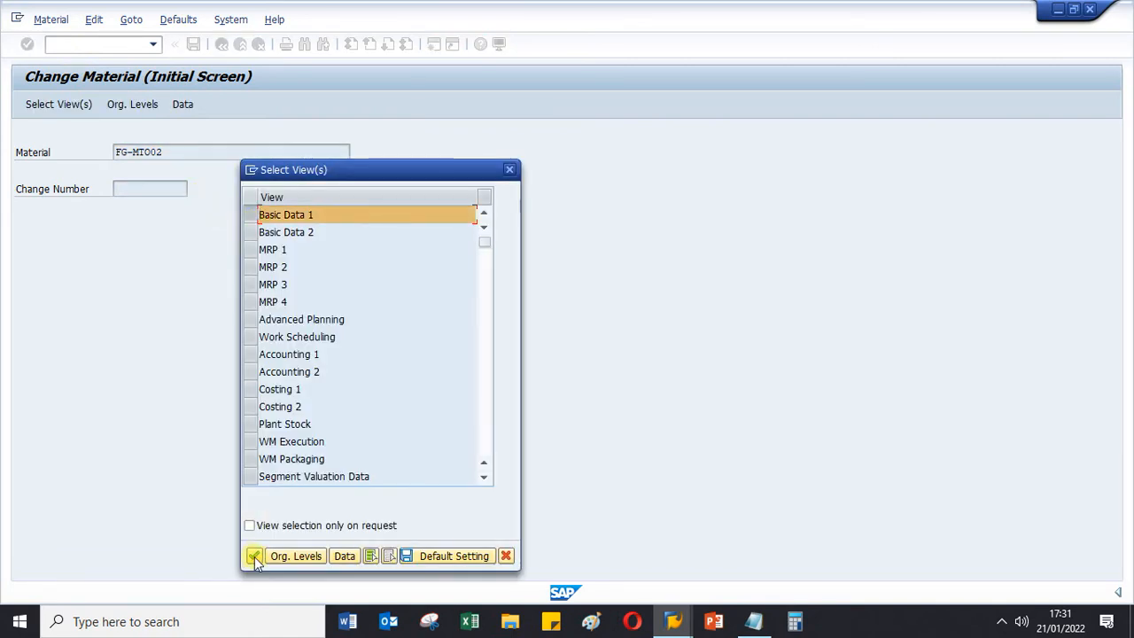
{"action": "left_click", "coordinate": [254, 556]}
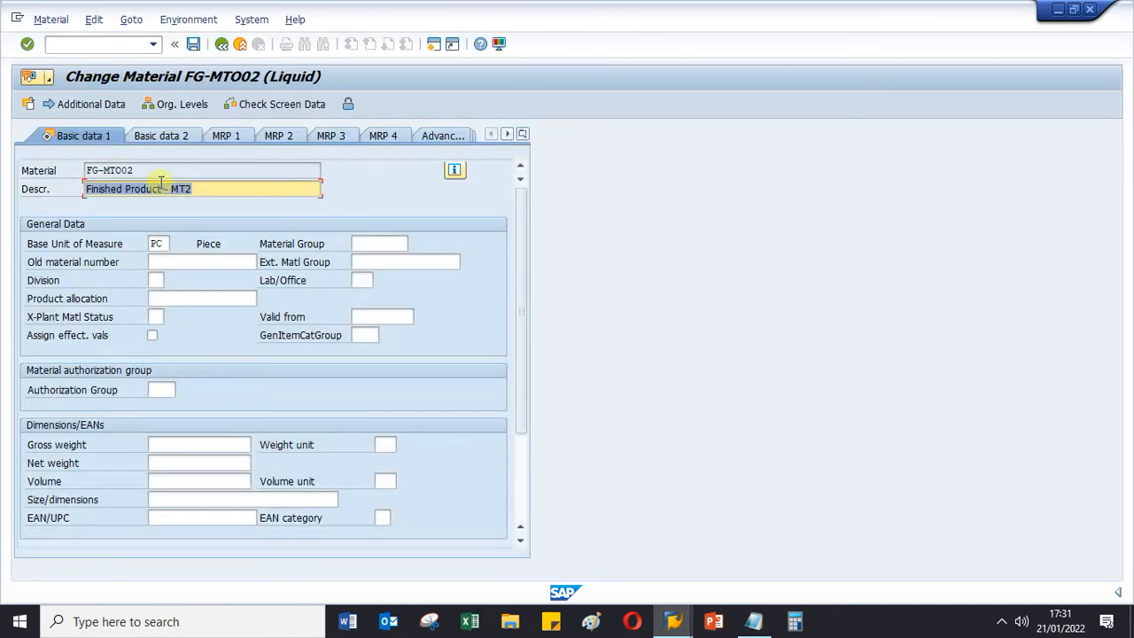
{"action": "left_click", "coordinate": [459, 173]}
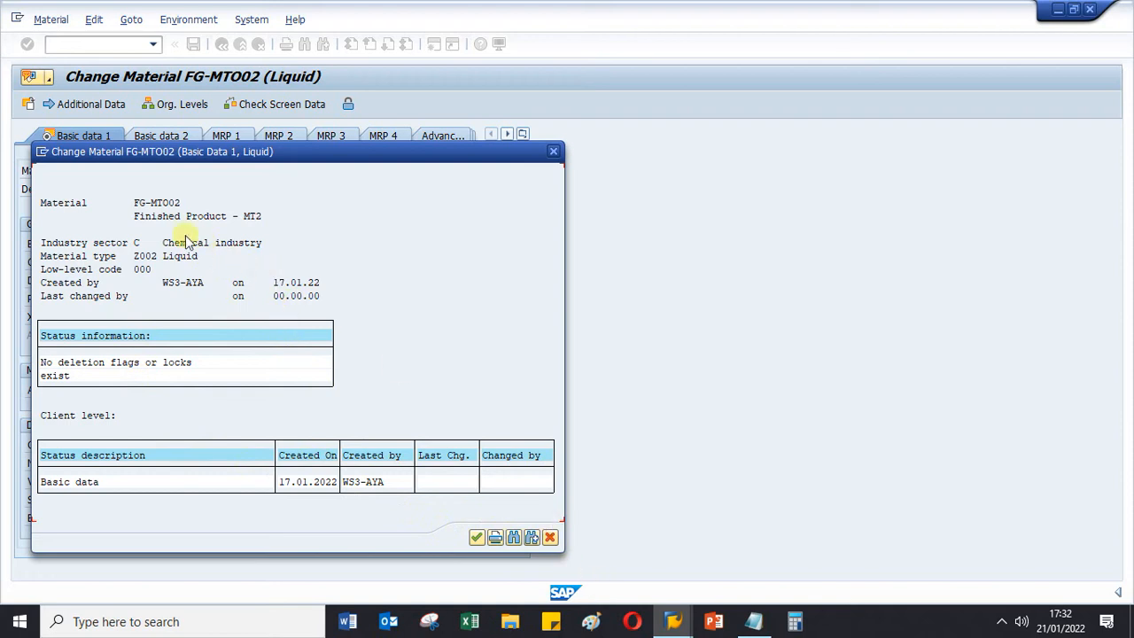
{"action": "left_click", "coordinate": [550, 538]}
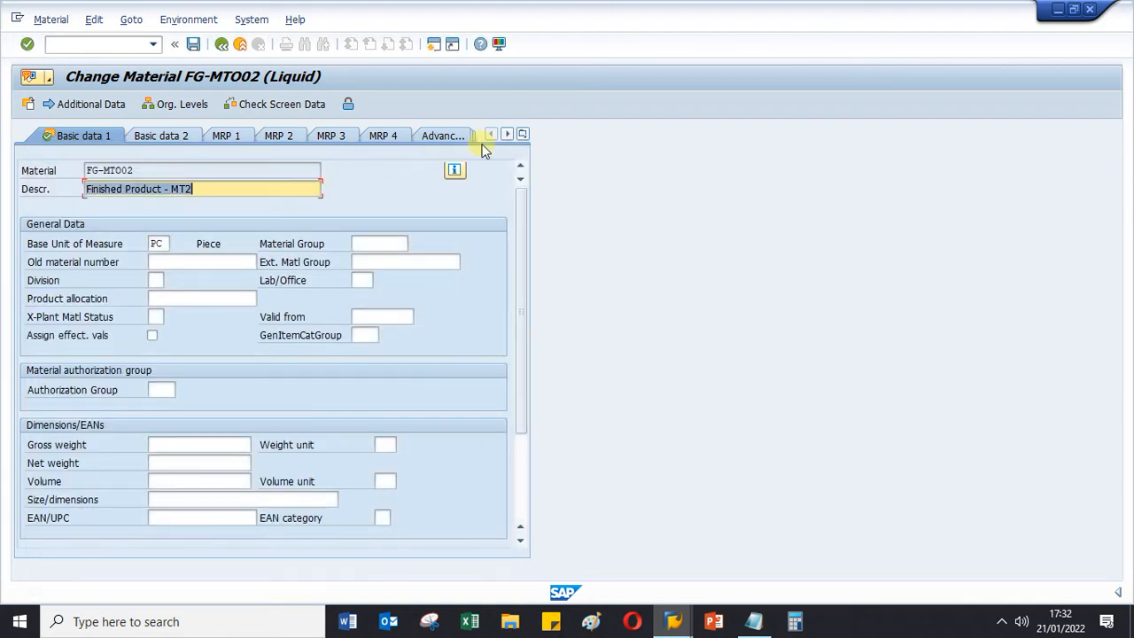
- Look up the plants maintained for FG-MTO02 from its MRP 1 view, leaving without choosing one
{"action": "left_click", "coordinate": [241, 138]}
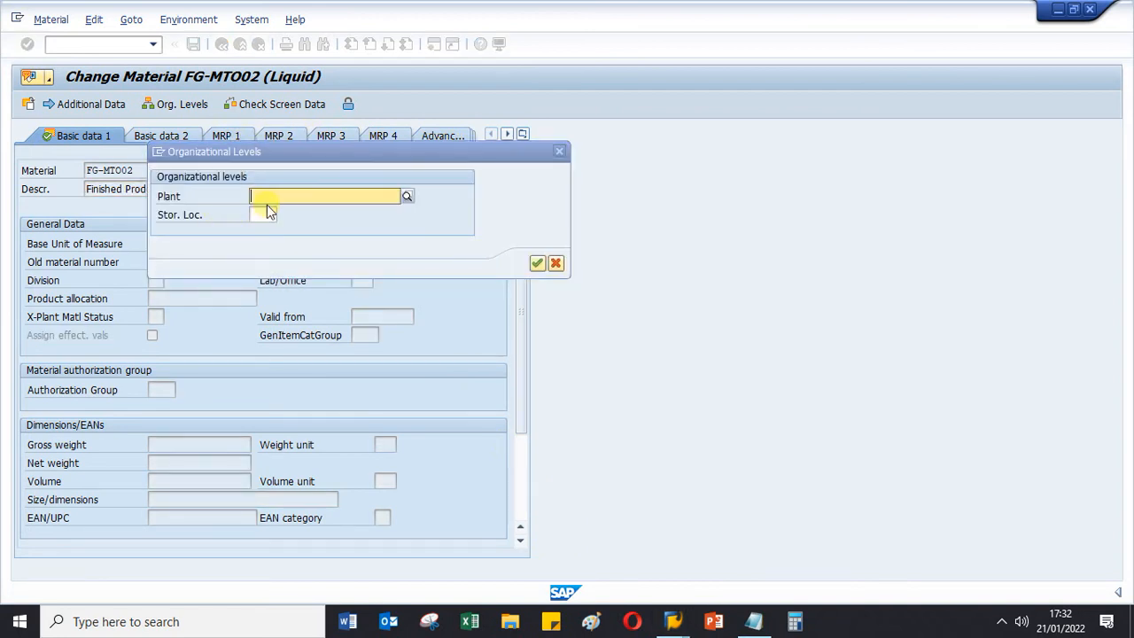
{"action": "left_click", "coordinate": [405, 197]}
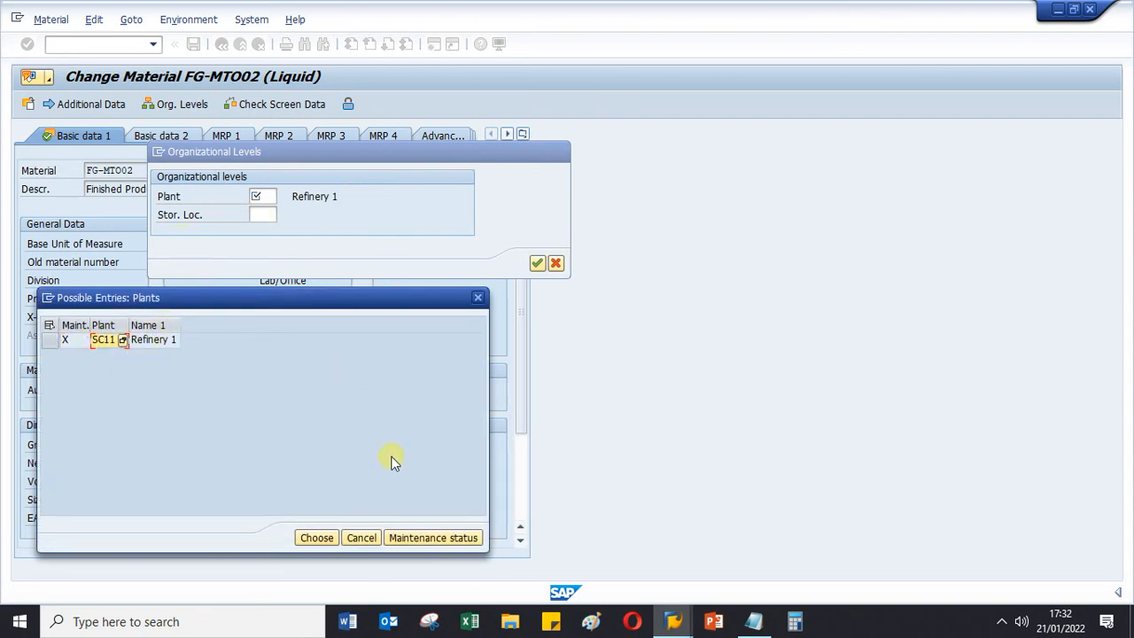
{"action": "left_click", "coordinate": [352, 540]}
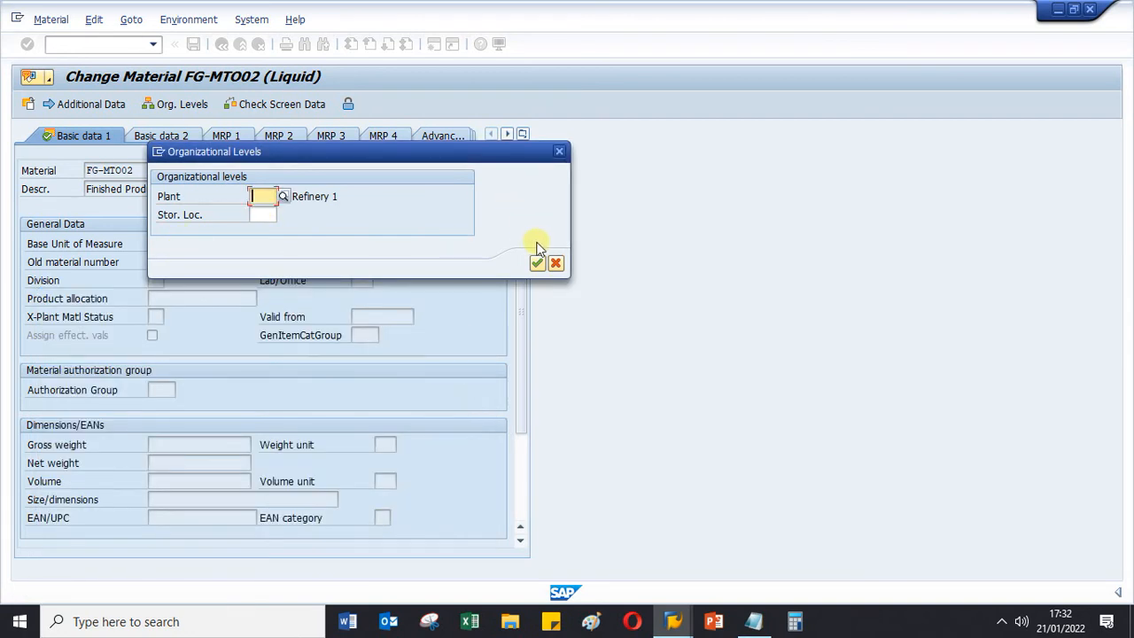
{"action": "left_click", "coordinate": [556, 263]}
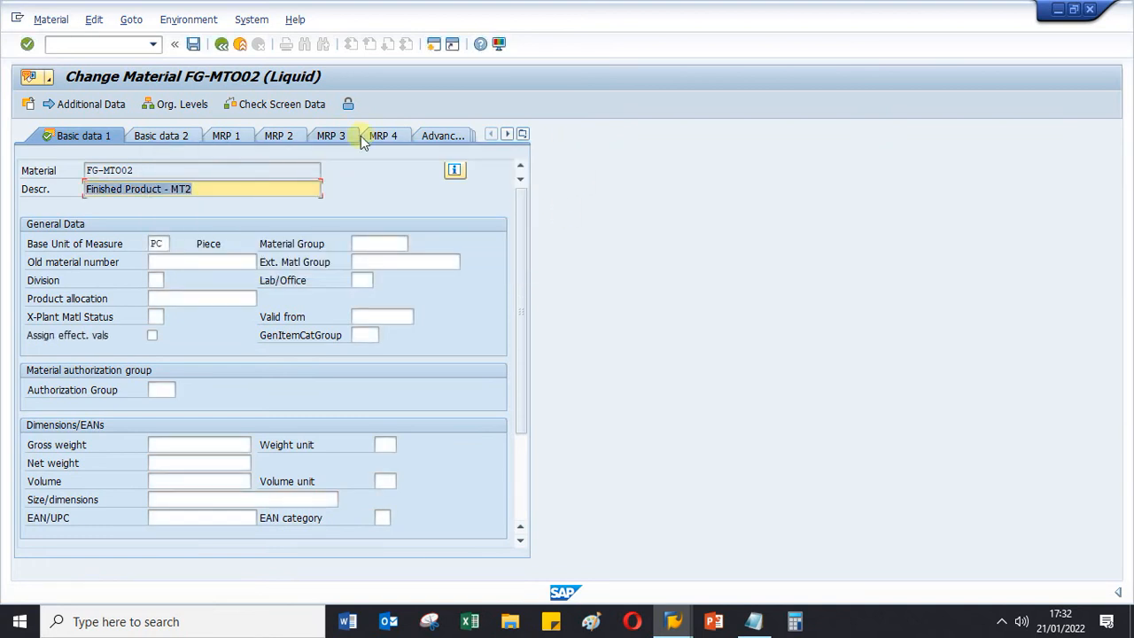
- Start the Display Material transaction MM03 and request the Basic Data 1 and MRP 1 views of material CEMENT
{"action": "left_click", "coordinate": [64, 46]}
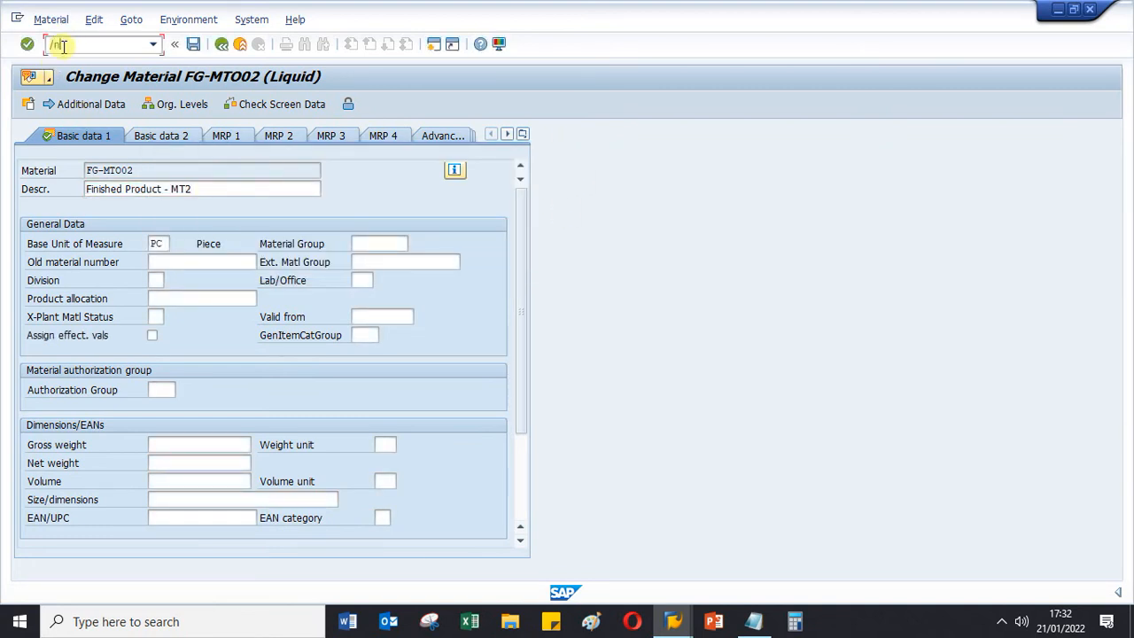
{"action": "type", "text": "/nmm03"}
{"action": "key", "text": "Return"}
{"action": "key", "text": "Delete"}
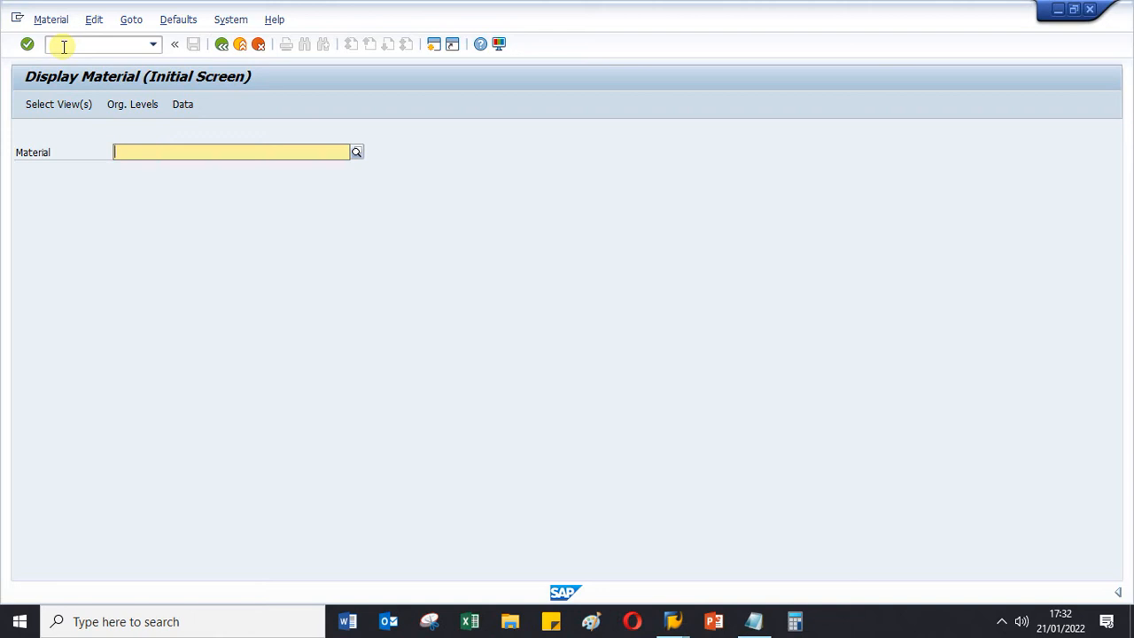
{"action": "key", "text": "BackSpace"}
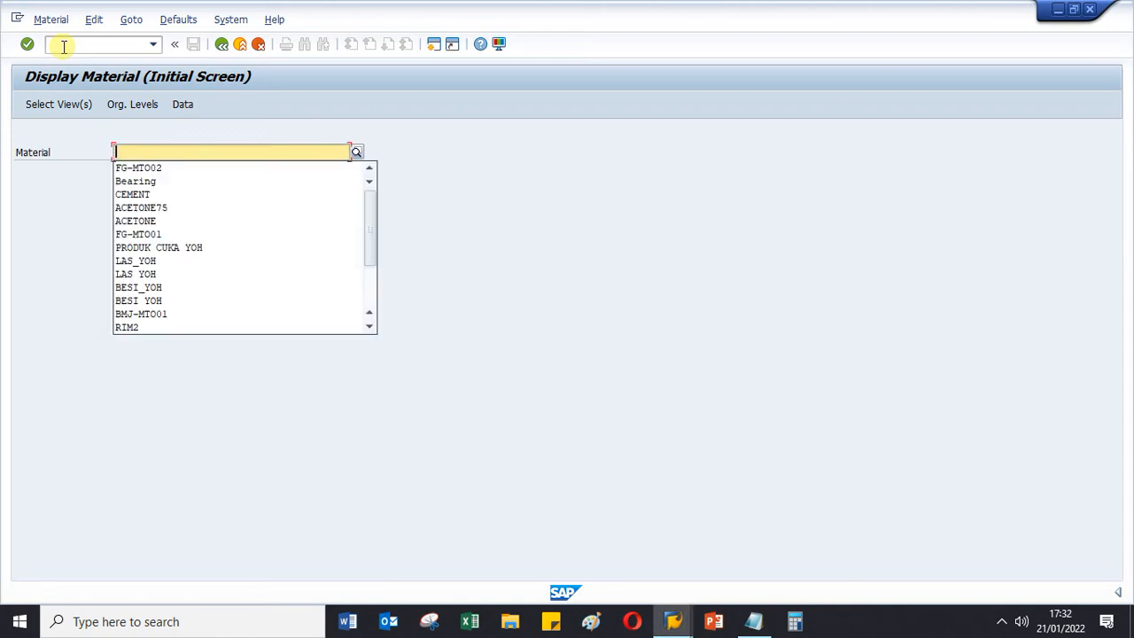
{"action": "left_click", "coordinate": [142, 194]}
{"action": "key", "text": "Return"}
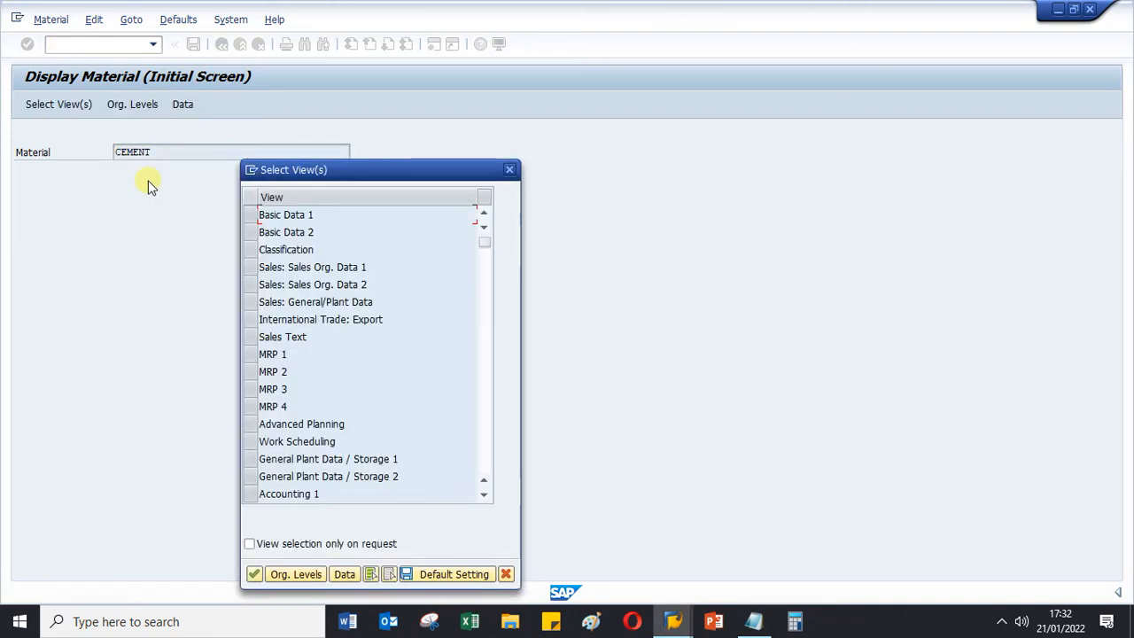
{"action": "left_click", "coordinate": [249, 214]}
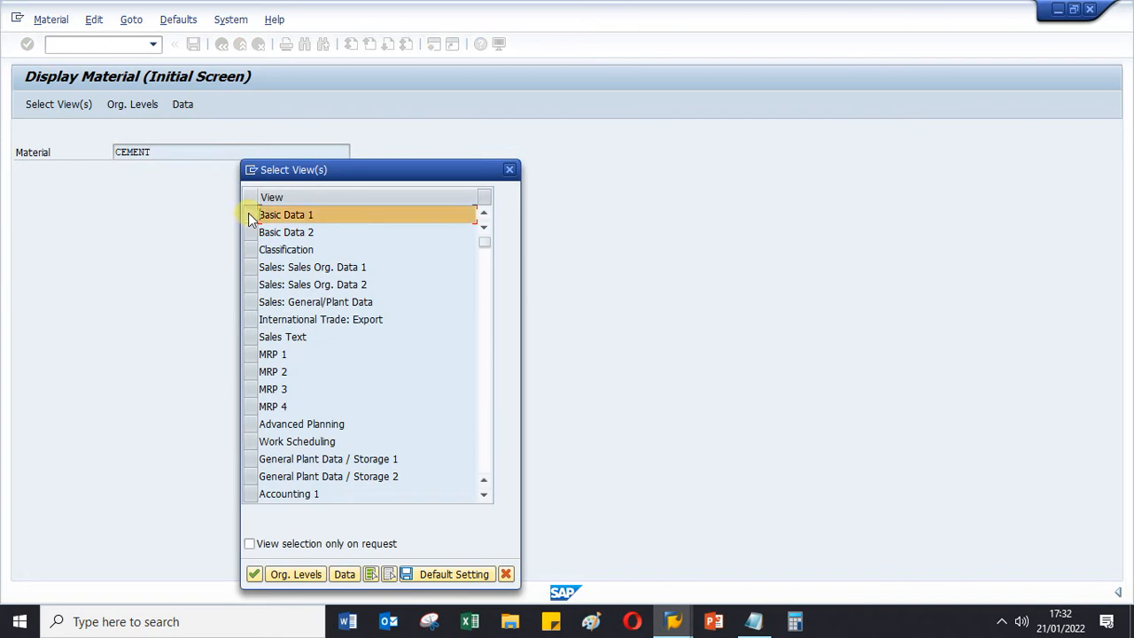
{"action": "left_click", "coordinate": [251, 354]}
{"action": "left_click", "coordinate": [253, 574]}
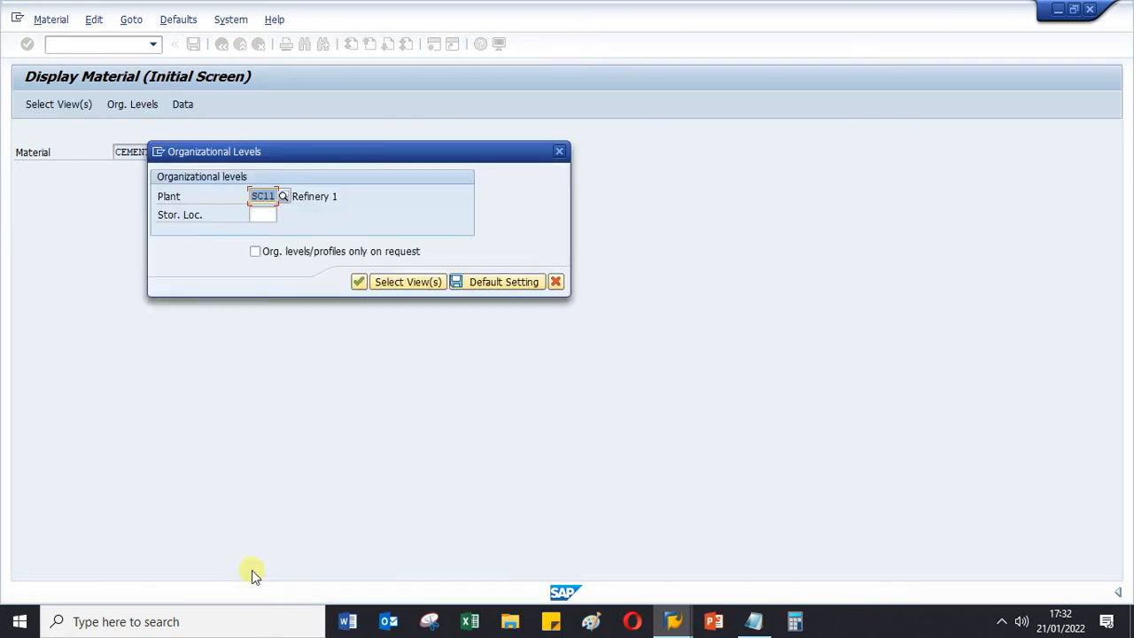
- Look up CEMENT's organizational levels, picking plant 0001 and storage location 0001, and close the selection
{"action": "key", "text": "Delete"}
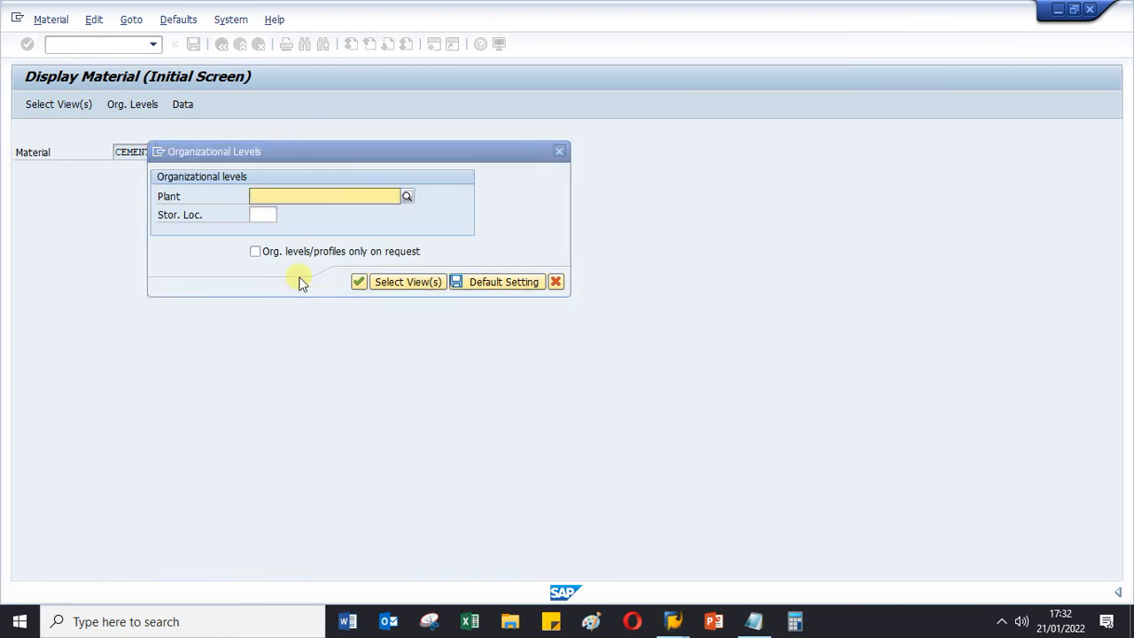
{"action": "left_click", "coordinate": [429, 203]}
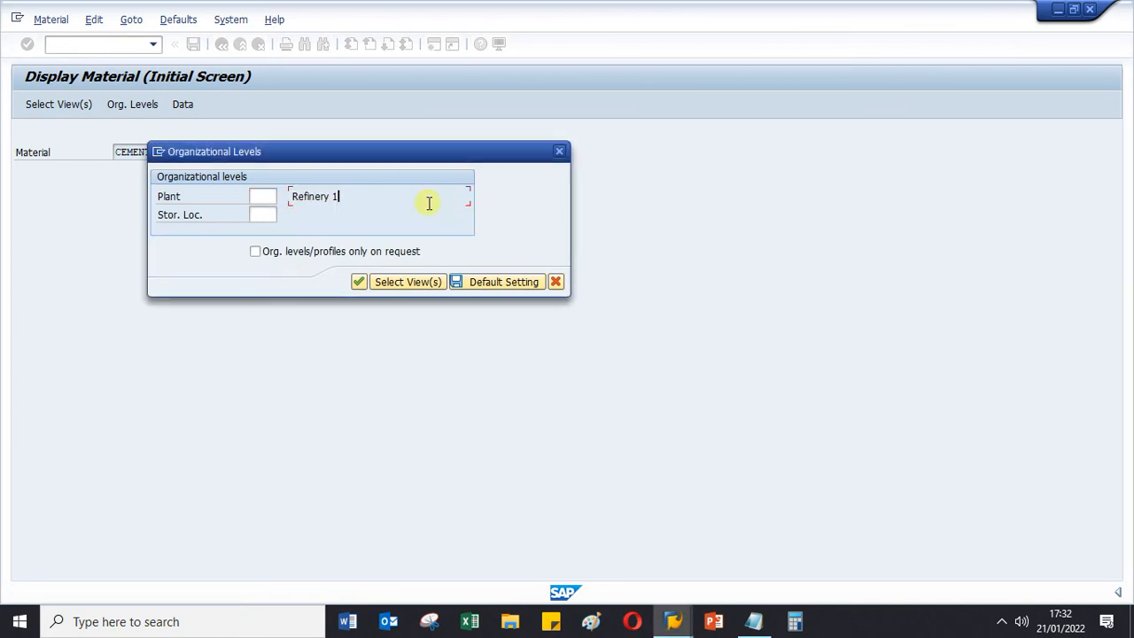
{"action": "left_click", "coordinate": [265, 196]}
{"action": "left_click", "coordinate": [283, 196]}
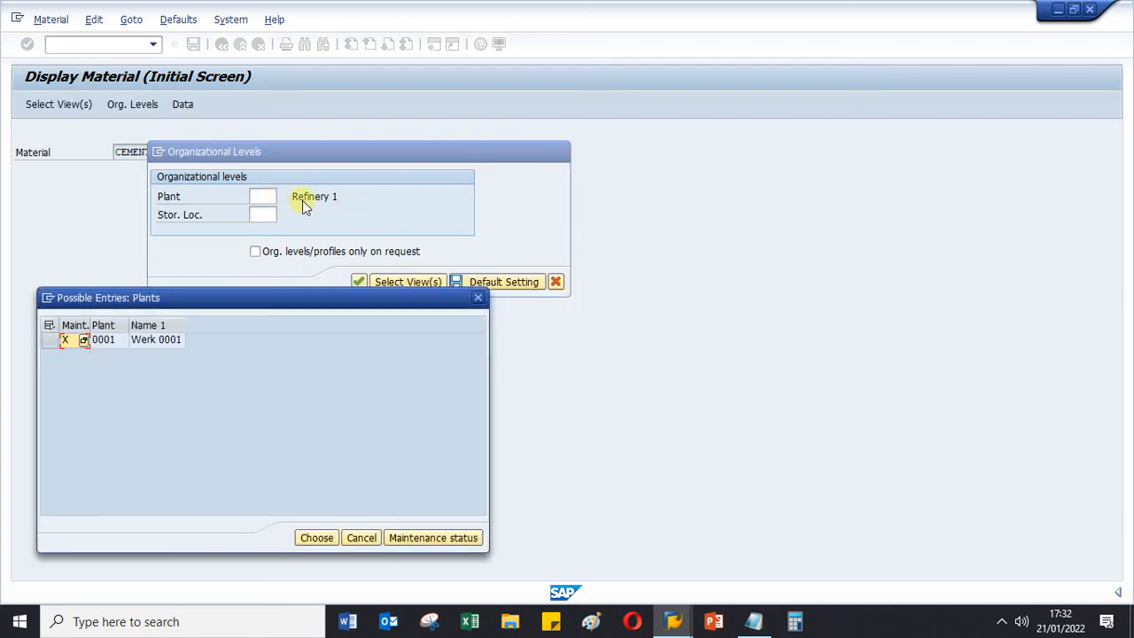
{"action": "double_click", "coordinate": [102, 341]}
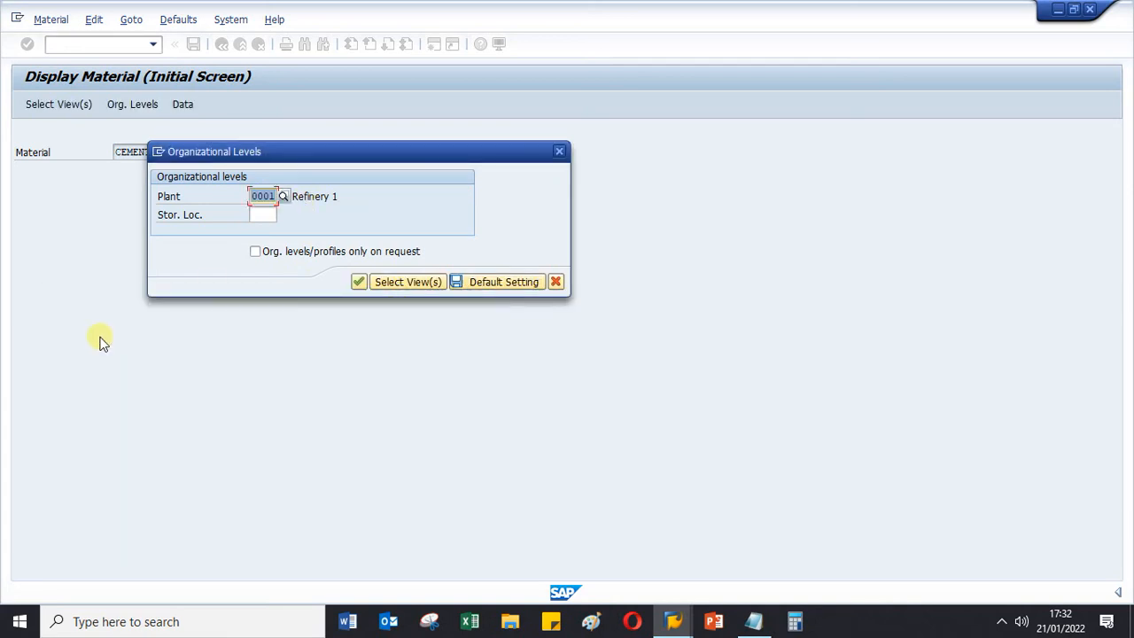
{"action": "left_click", "coordinate": [260, 215]}
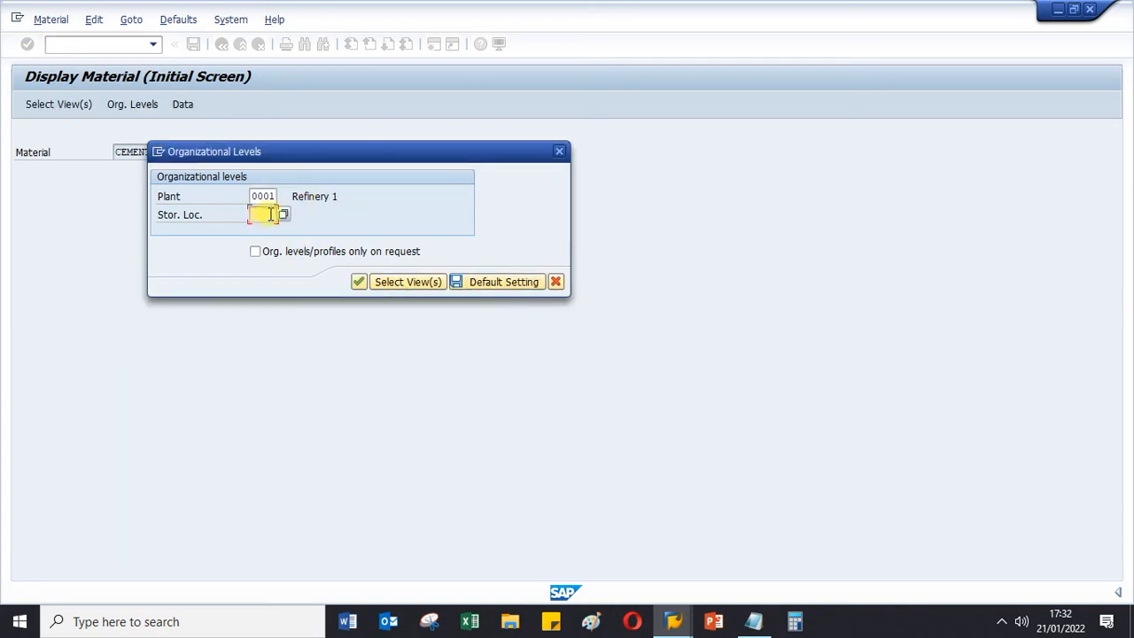
{"action": "left_click", "coordinate": [284, 215]}
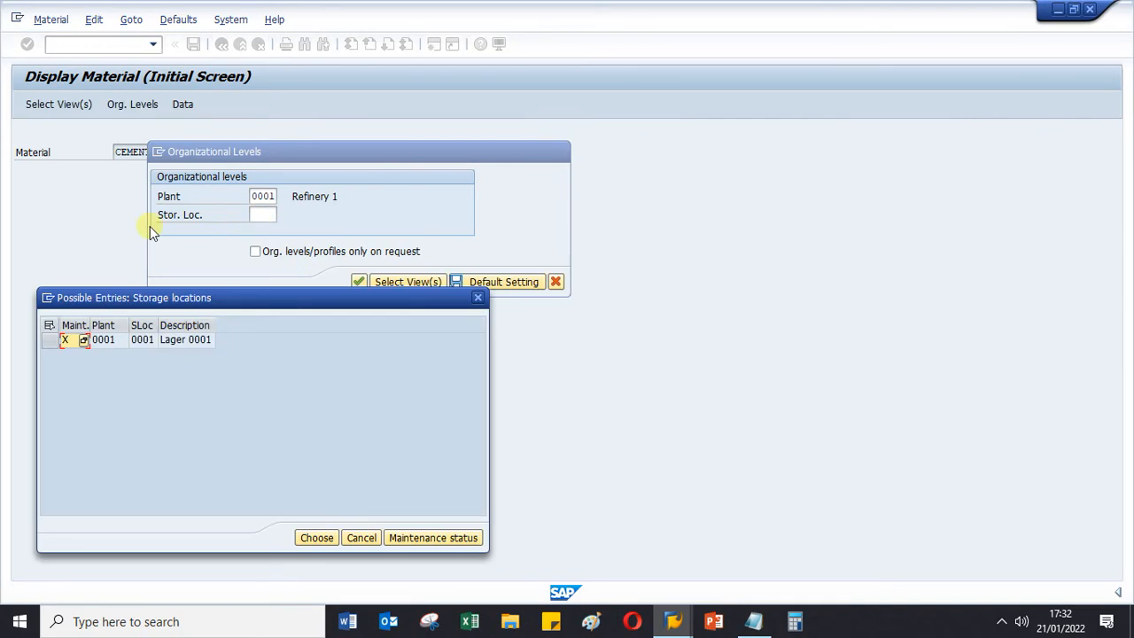
{"action": "double_click", "coordinate": [142, 341]}
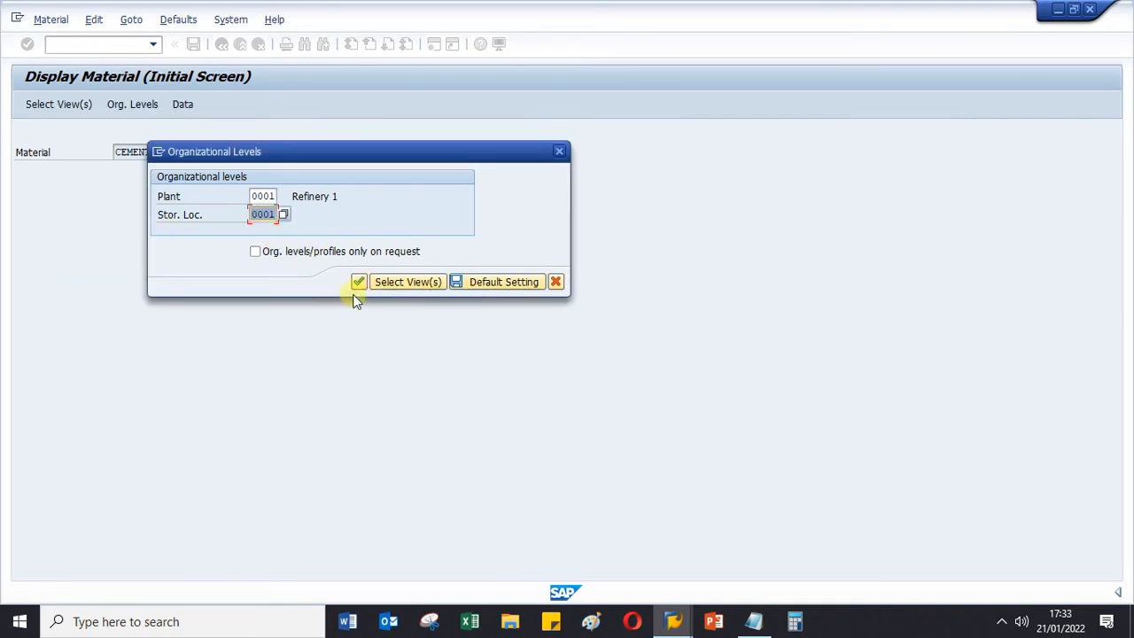
{"action": "left_click", "coordinate": [559, 153]}
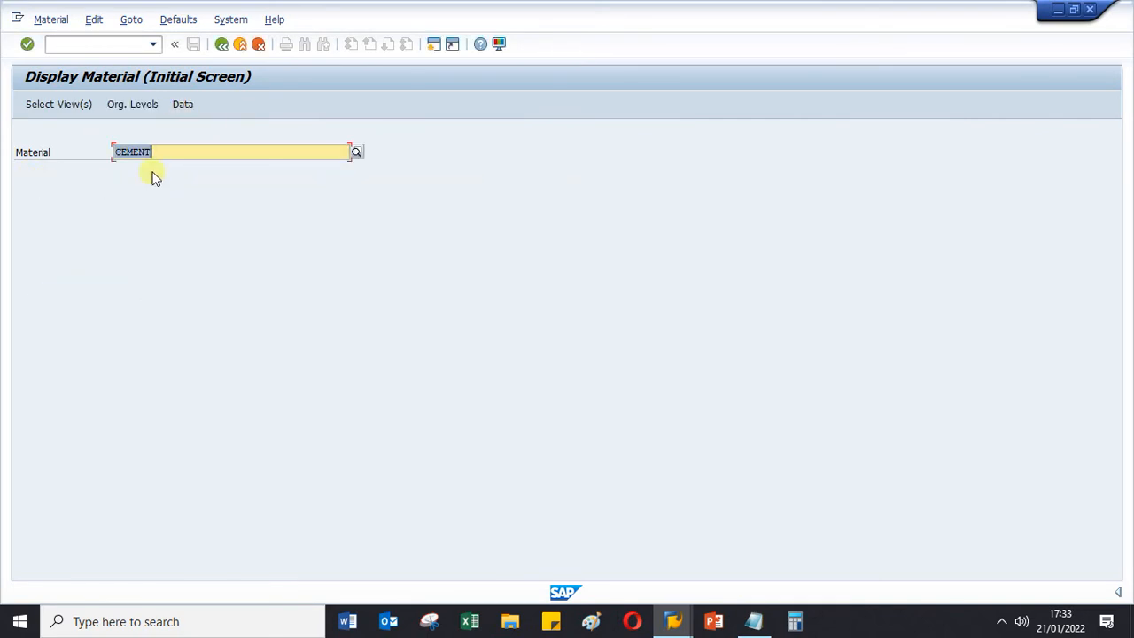
- Display the bill of material of CEMENT in plant 0001 with BOM usage 1 using transaction CS03
{"action": "left_click", "coordinate": [63, 46]}
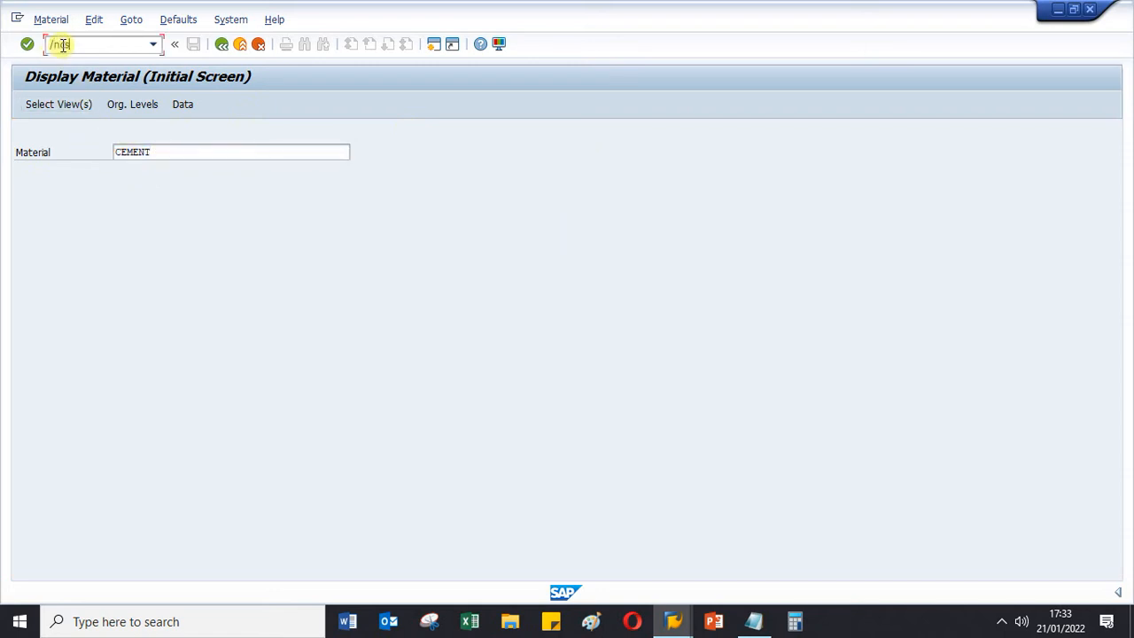
{"action": "type", "text": "/ncs03"}
{"action": "key", "text": "Return"}
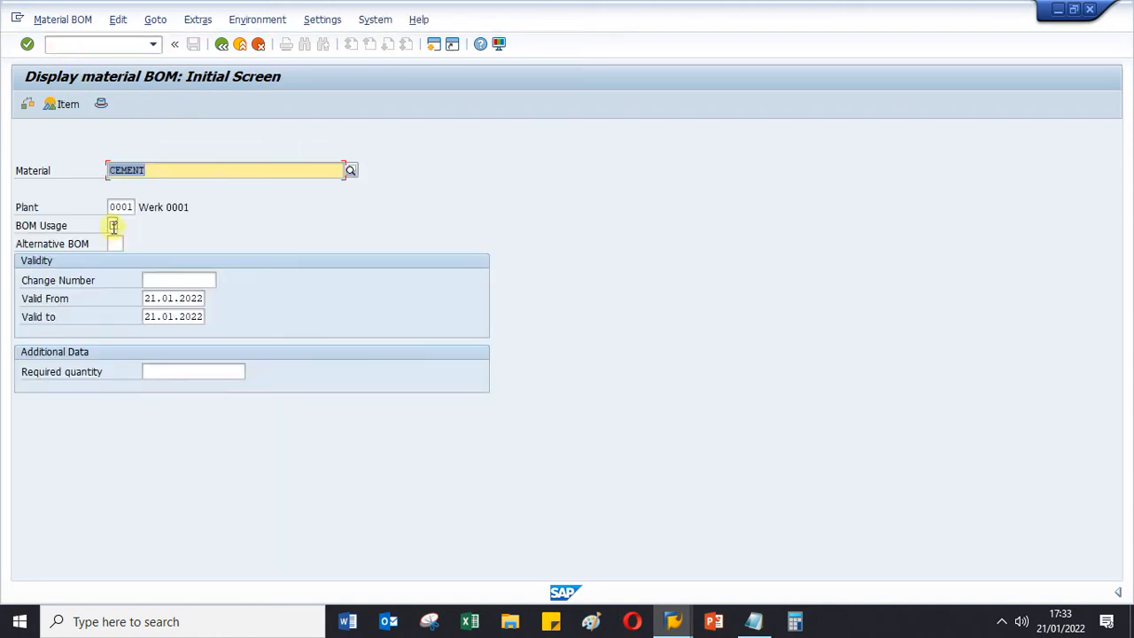
{"action": "left_click", "coordinate": [113, 226]}
{"action": "type", "text": "1"}
{"action": "key", "text": "Return"}
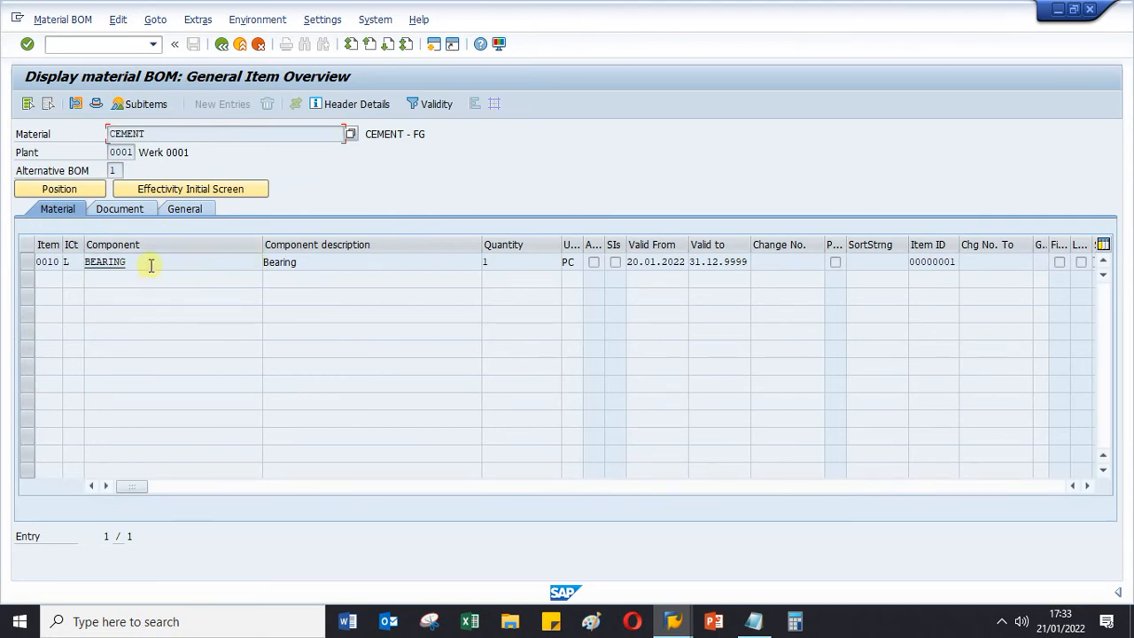
- Leave the BOM display and start the Create Routing transaction CA01
{"action": "left_click", "coordinate": [71, 44]}
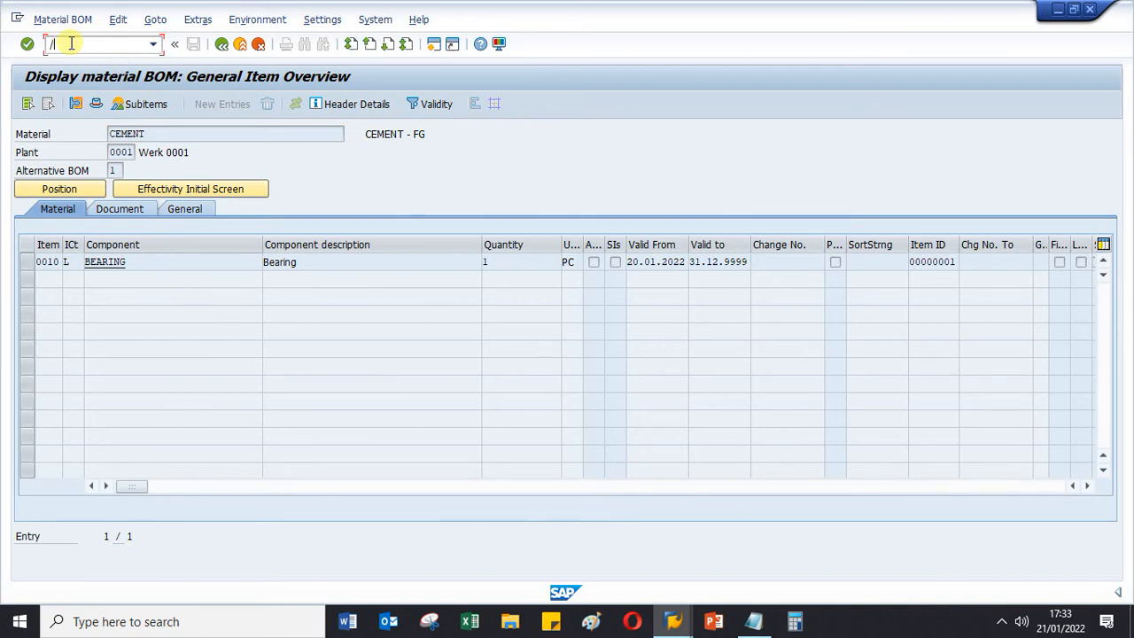
{"action": "key", "text": "Return"}
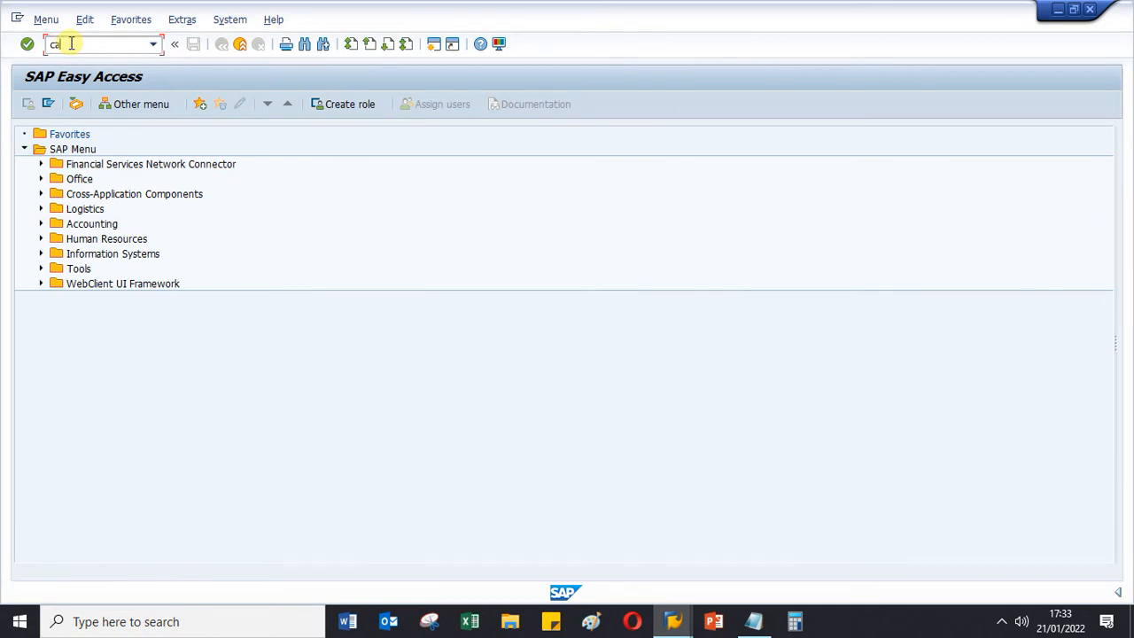
{"action": "type", "text": "ca01"}
{"action": "key", "text": "Return"}
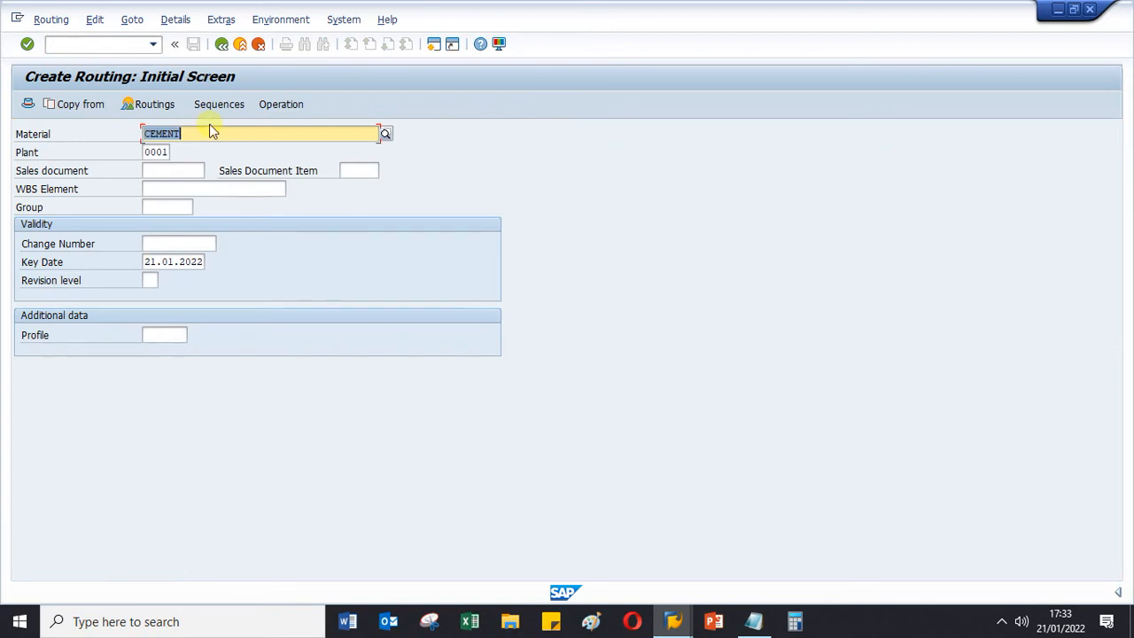
- Open the routing overview for CEMENT in plant 0001 and examine the header details of its existing routing
{"action": "left_click_drag", "start_coordinate": [211, 131], "coordinate": [84, 131]}
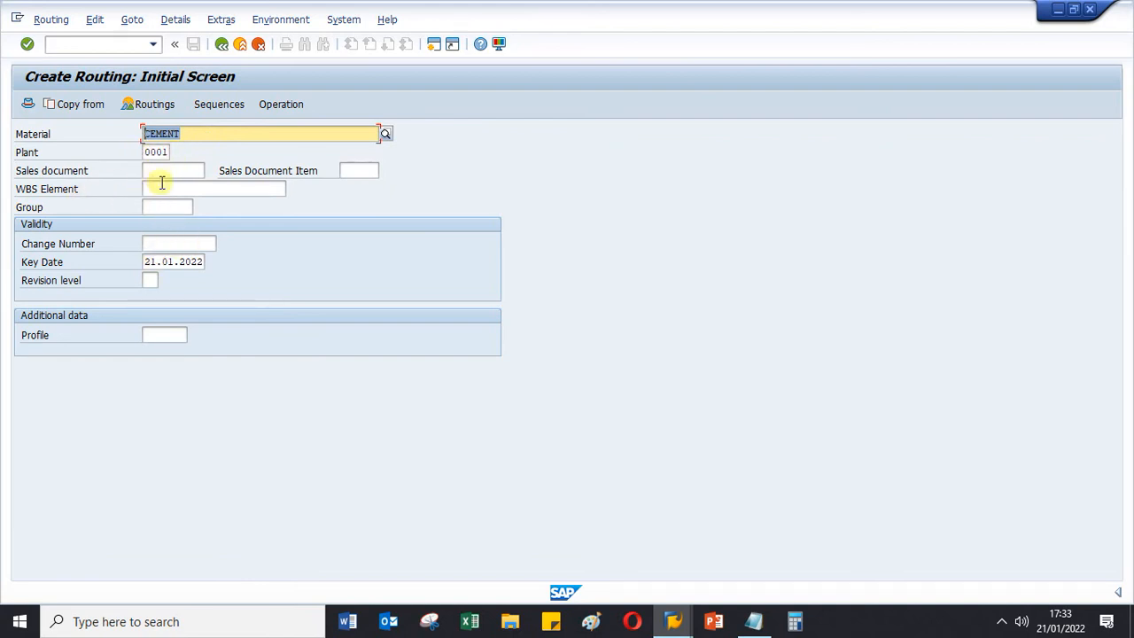
{"action": "key", "text": "Return"}
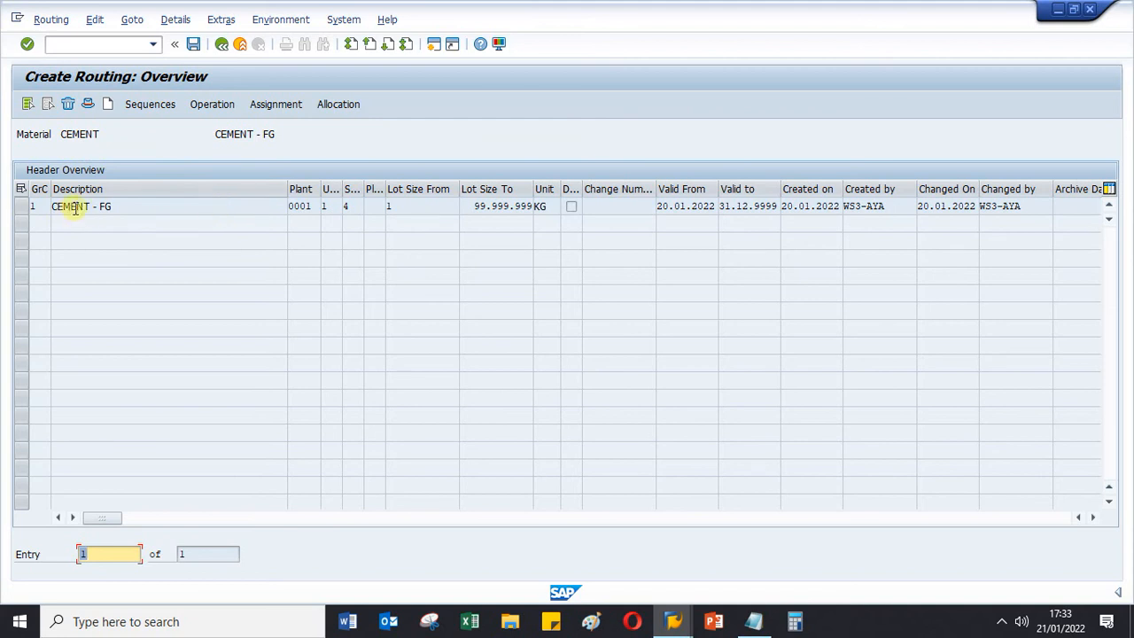
{"action": "left_click", "coordinate": [21, 211]}
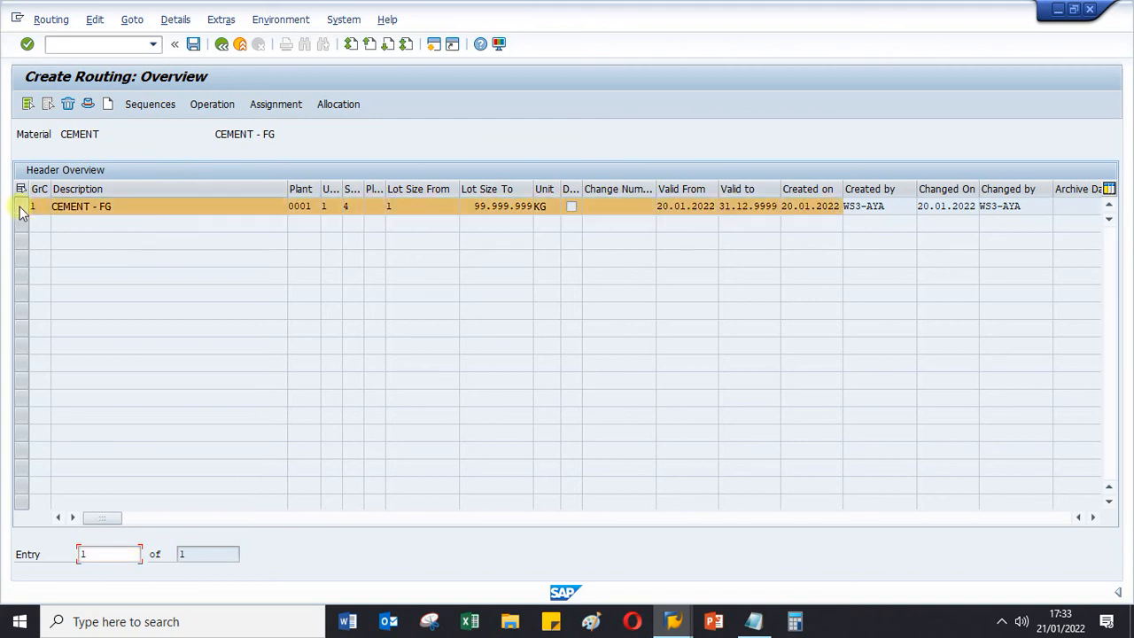
{"action": "left_click", "coordinate": [88, 105]}
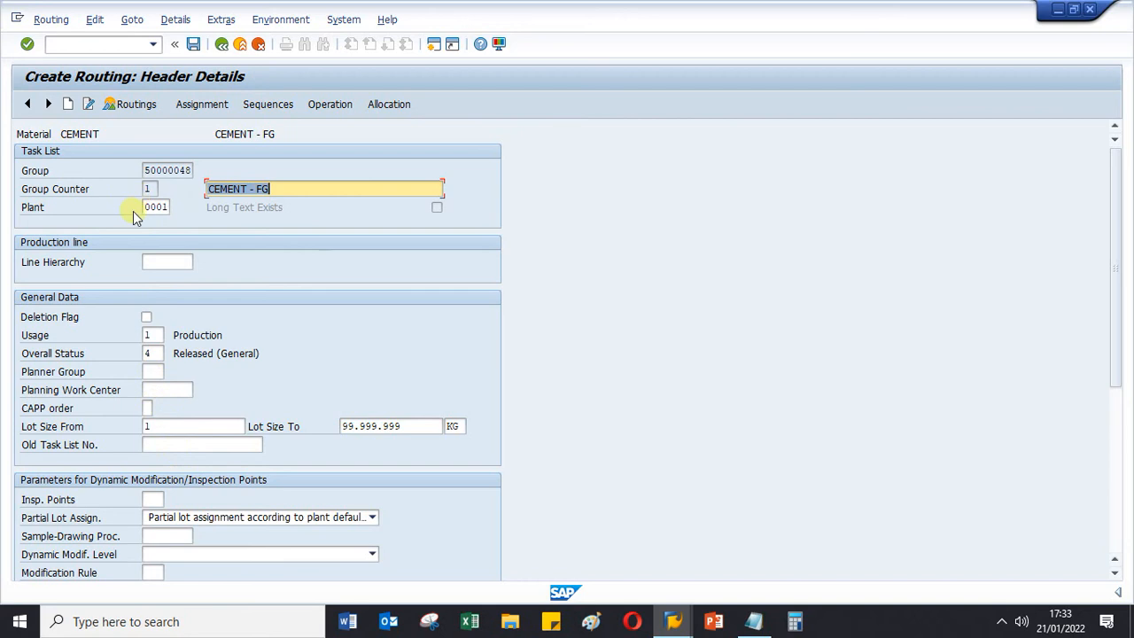
- Add a new routing header for CEMENT with usage 1 (Production), overall status 4 (Released General) and lot size from 1
{"action": "left_click", "coordinate": [67, 104]}
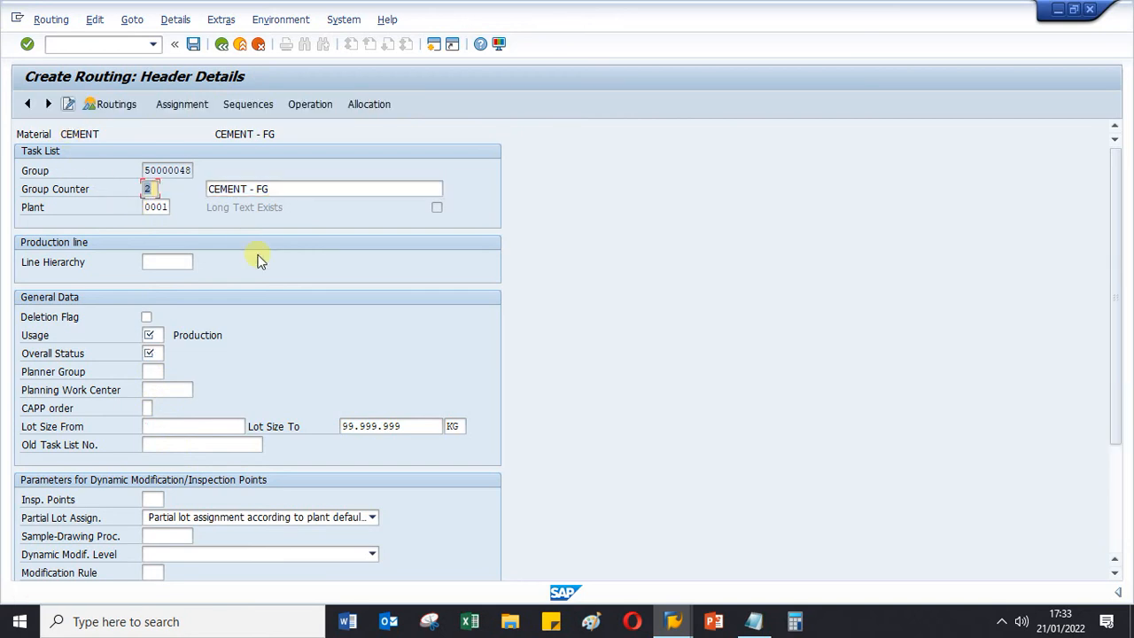
{"action": "left_click", "coordinate": [152, 335]}
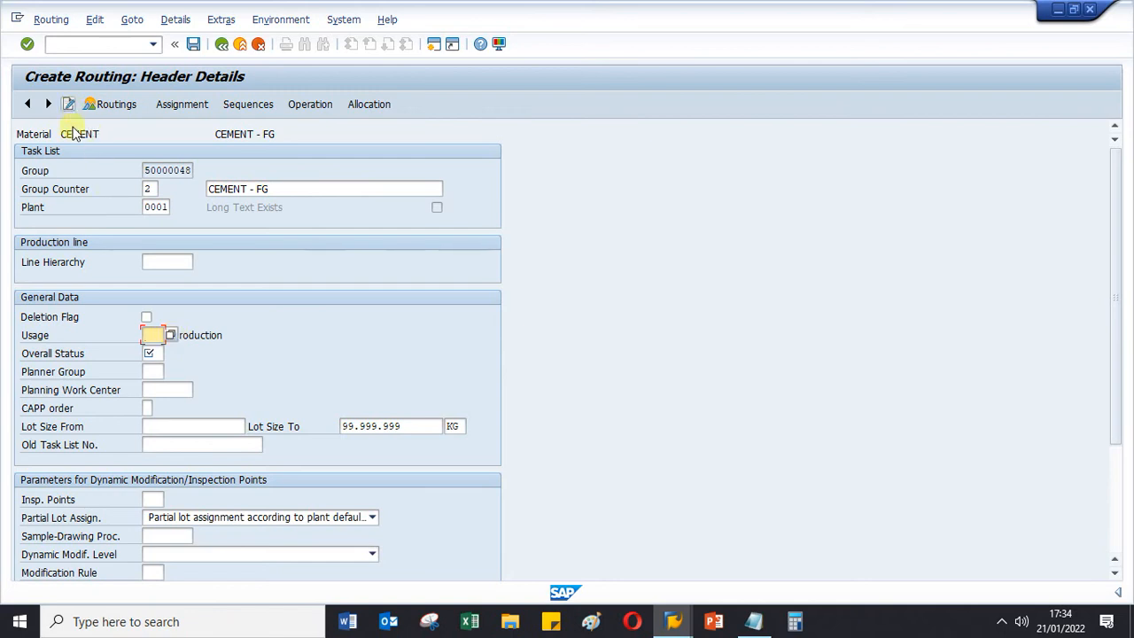
{"action": "left_click", "coordinate": [169, 336]}
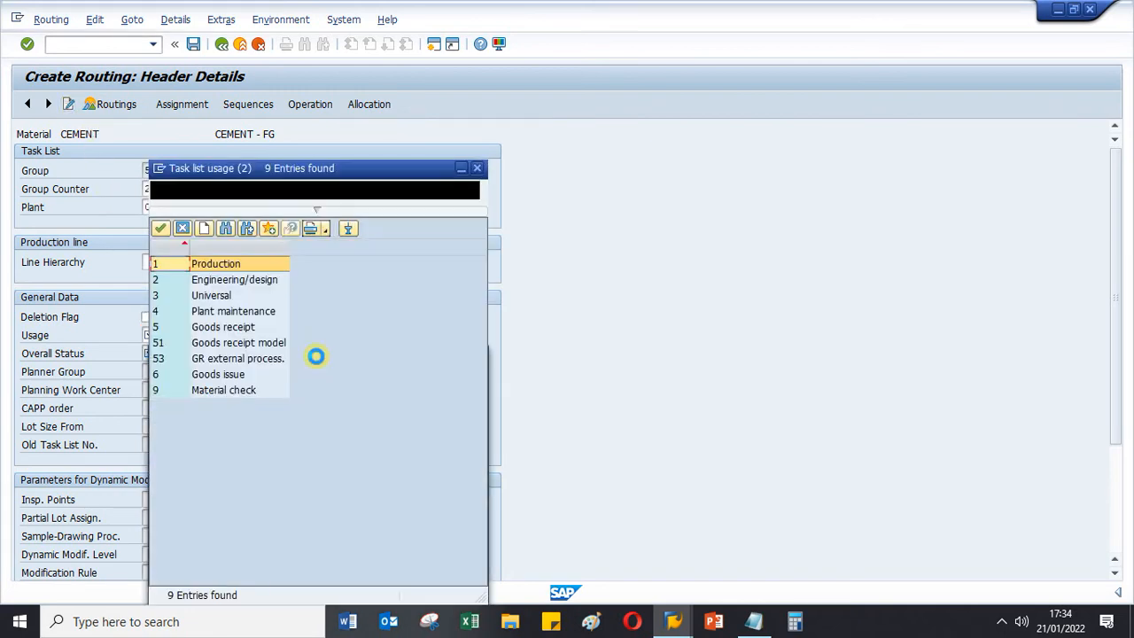
{"action": "double_click", "coordinate": [183, 270]}
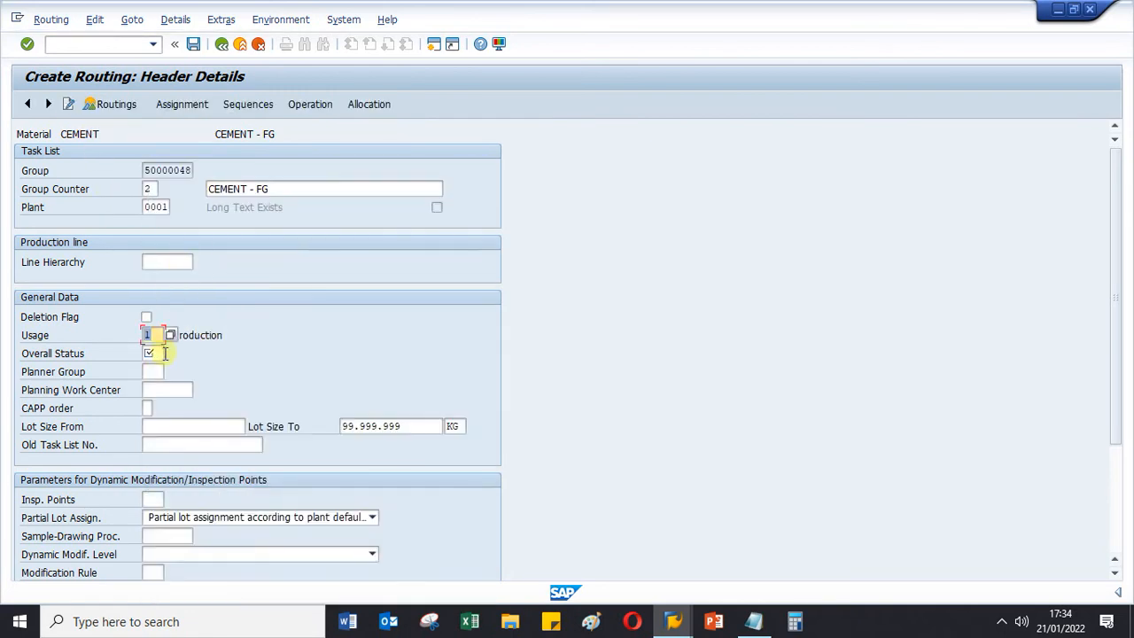
{"action": "left_click", "coordinate": [159, 353]}
{"action": "left_click", "coordinate": [171, 353]}
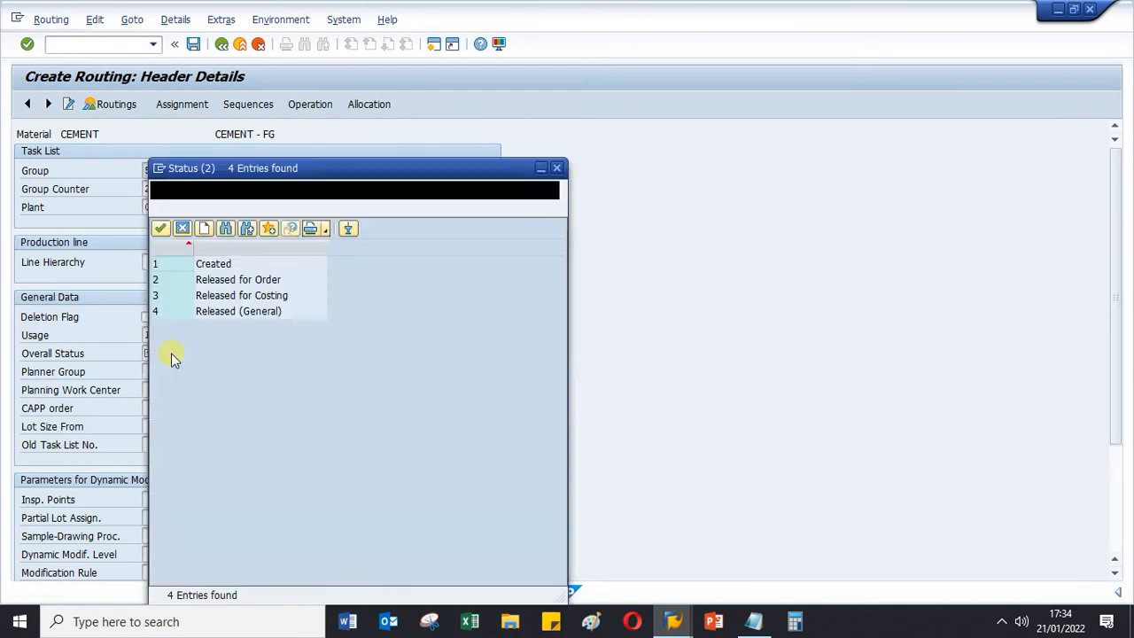
{"action": "double_click", "coordinate": [192, 315]}
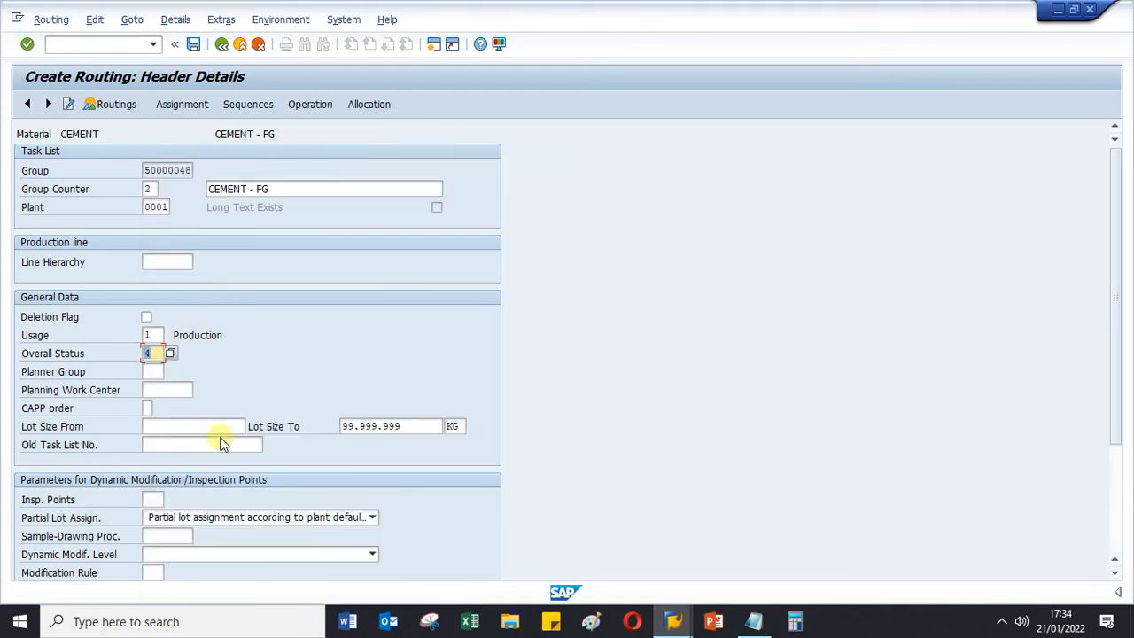
{"action": "left_click", "coordinate": [193, 425]}
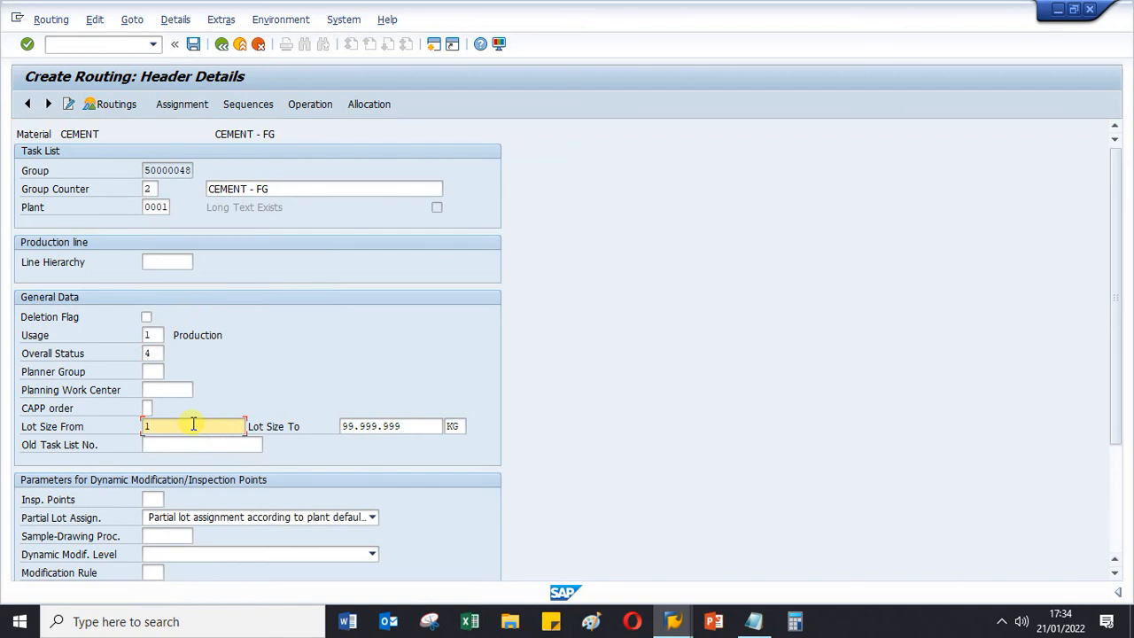
{"action": "key", "text": "Return"}
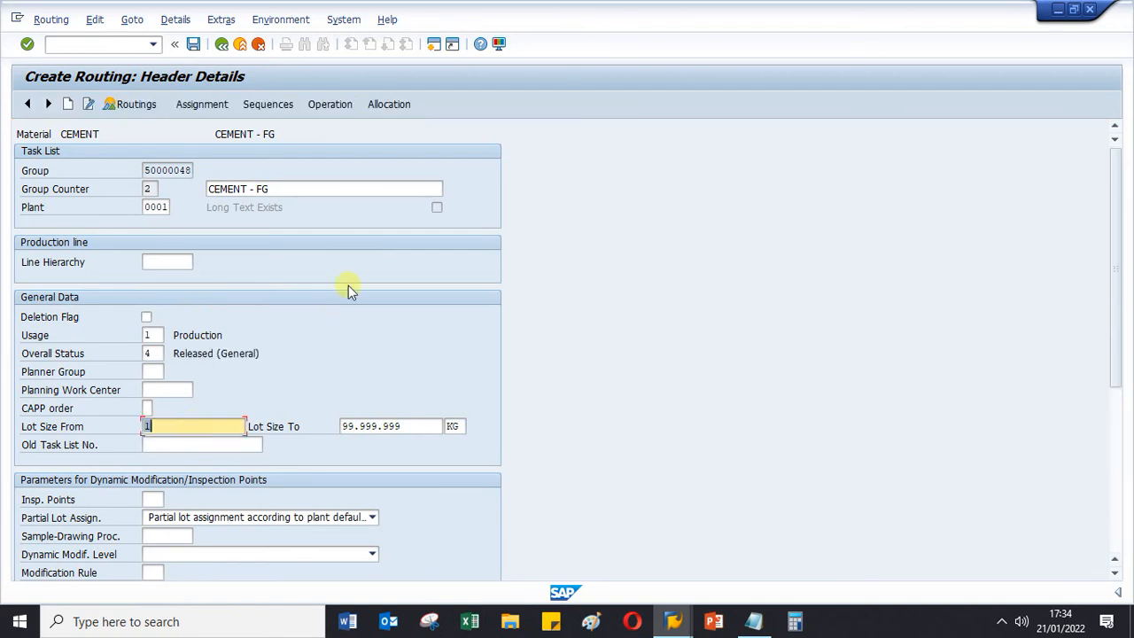
- Open the new routing's operation overview and assign work center BUBUT in plant 0001 to operation 0010
{"action": "left_click", "coordinate": [331, 105]}
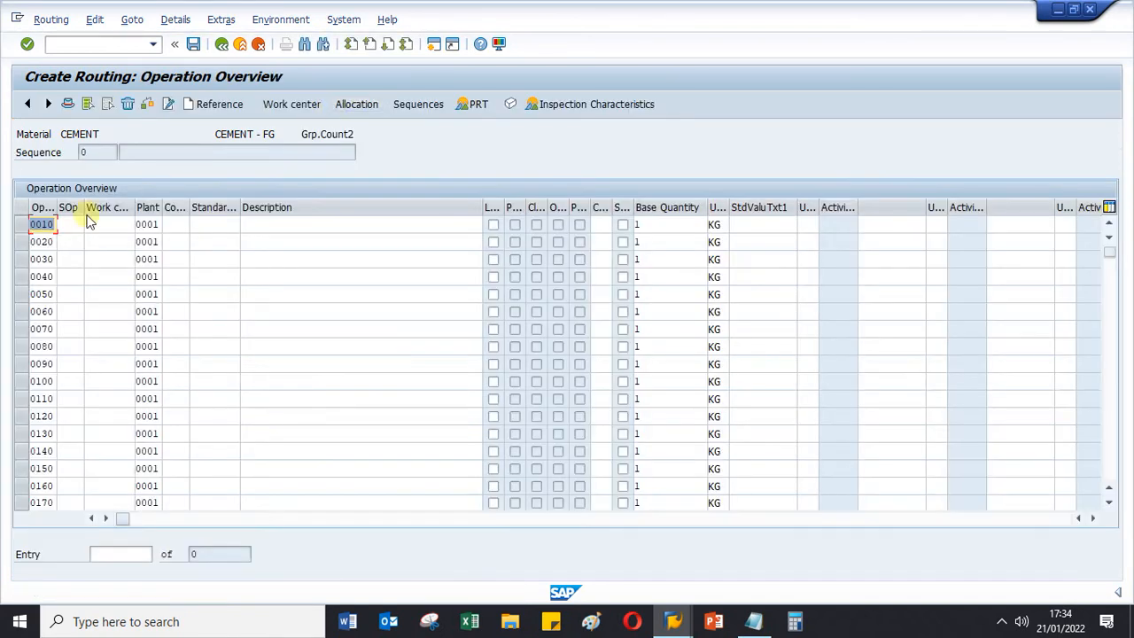
{"action": "left_click", "coordinate": [116, 222]}
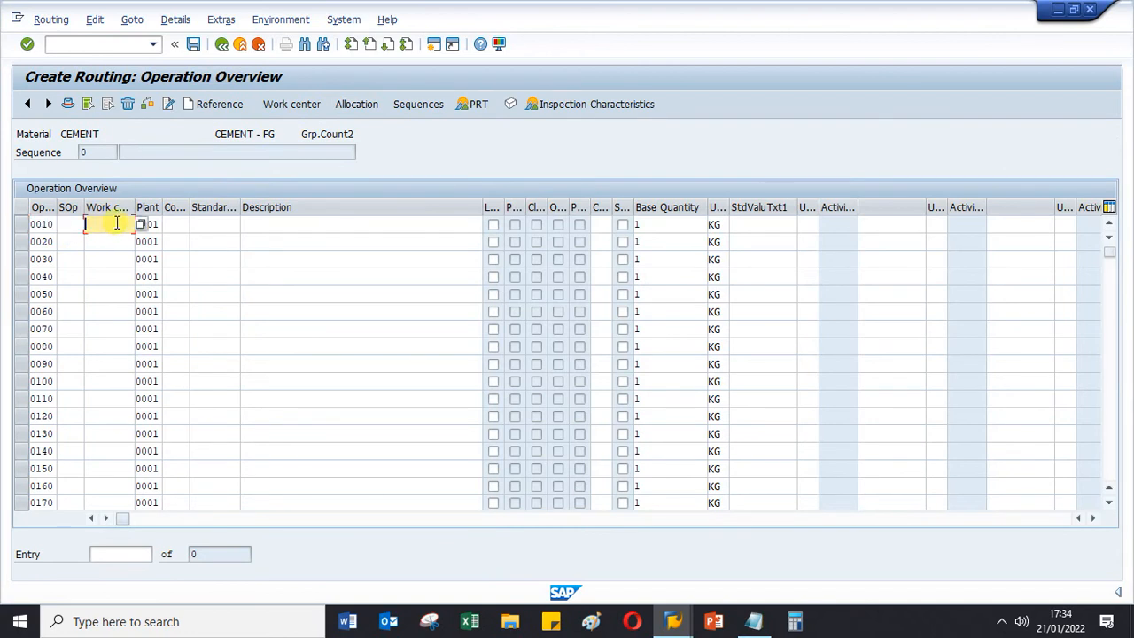
{"action": "left_click", "coordinate": [117, 224]}
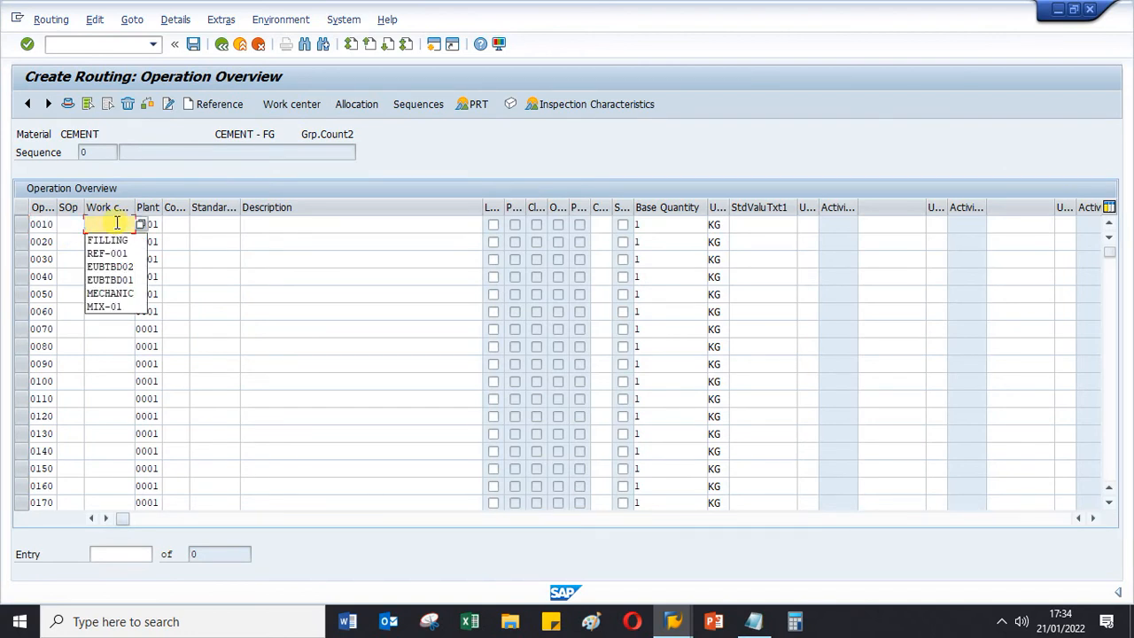
{"action": "type", "text": "EU"}
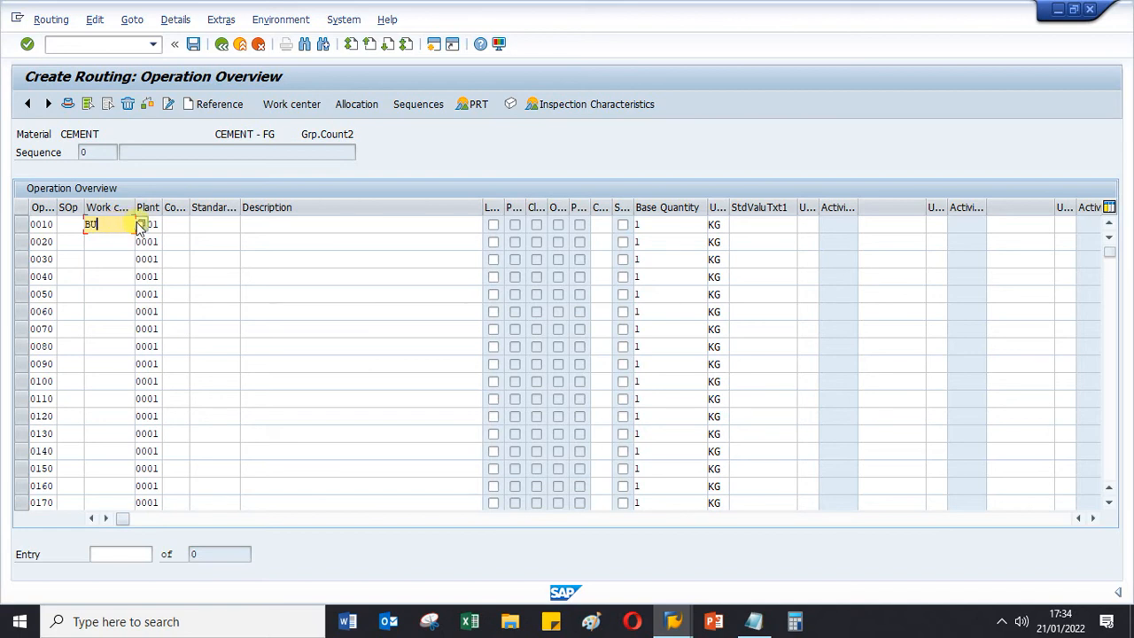
{"action": "left_click", "coordinate": [140, 224]}
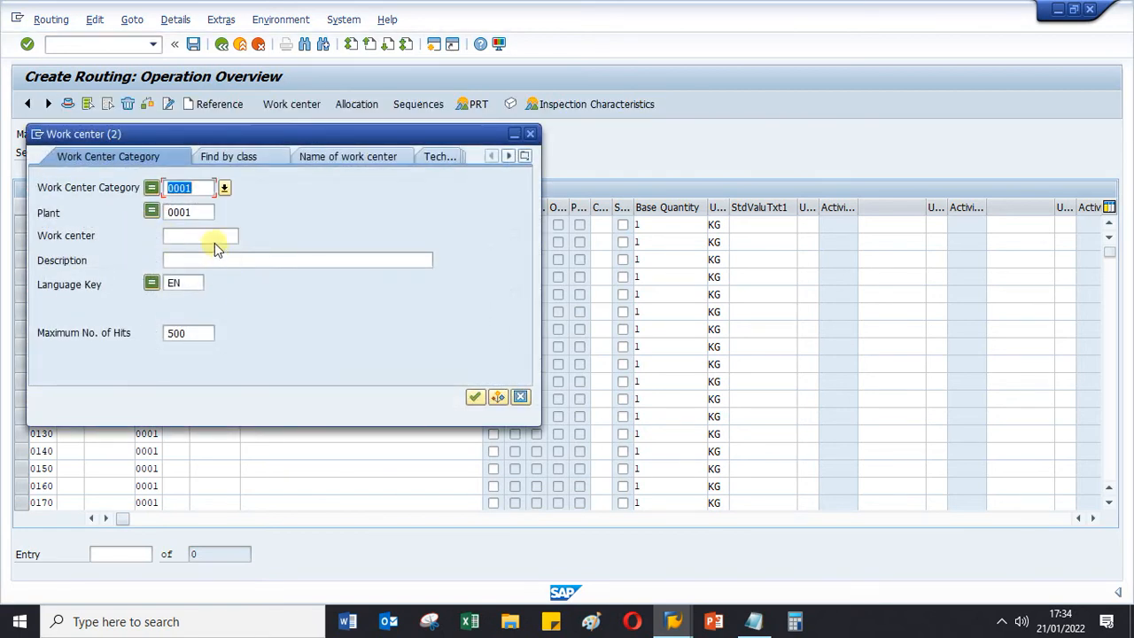
{"action": "key", "text": "Return"}
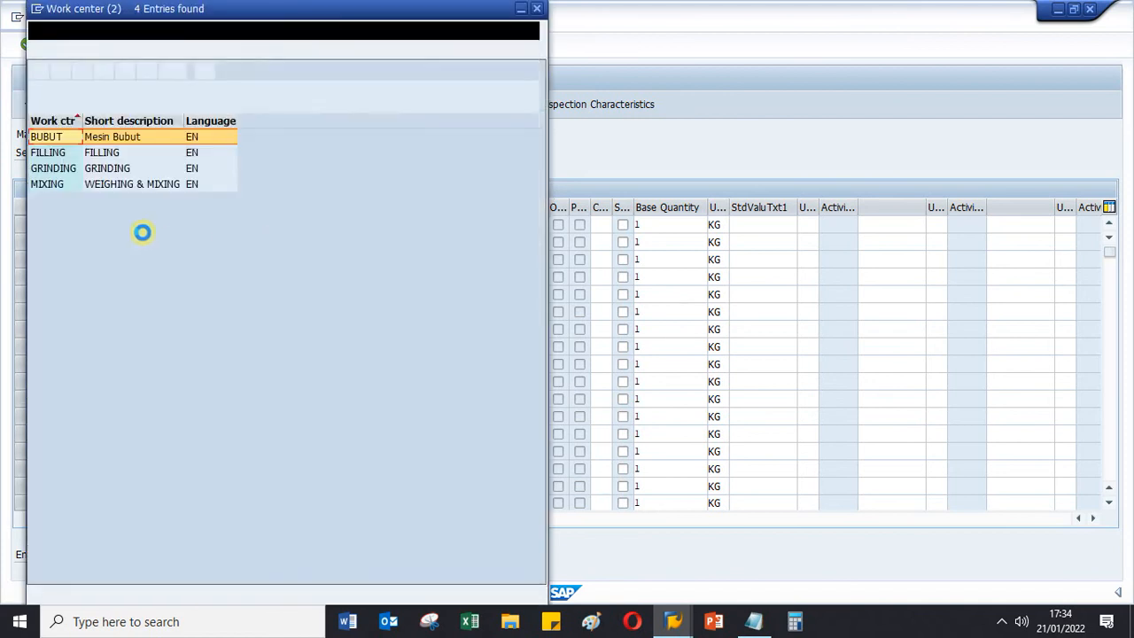
{"action": "double_click", "coordinate": [46, 138]}
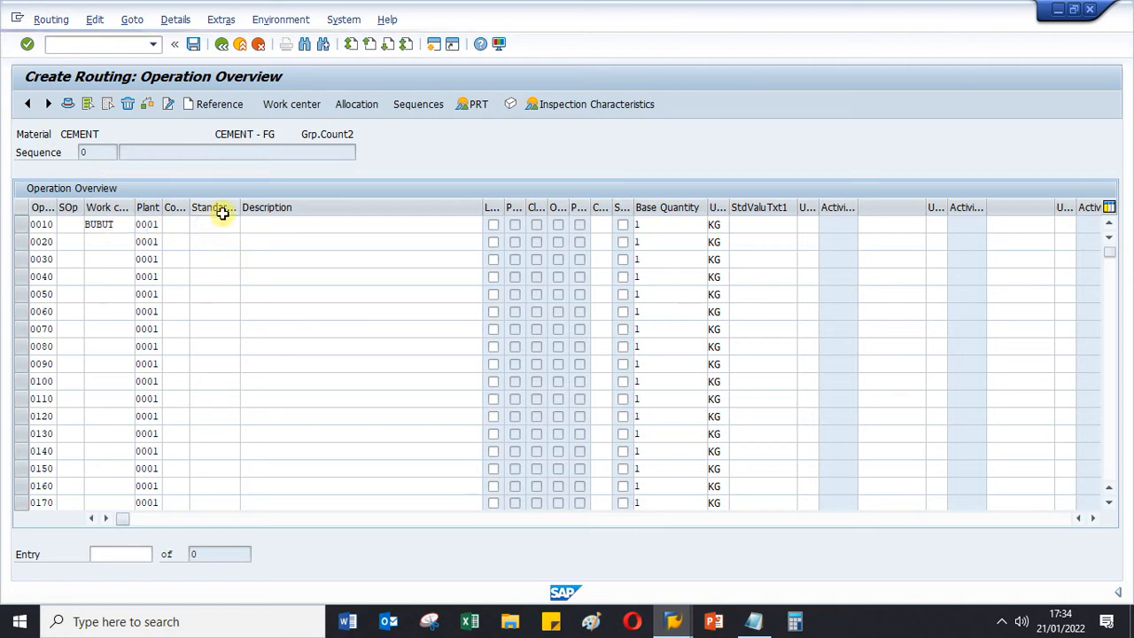
{"action": "key", "text": "Return"}
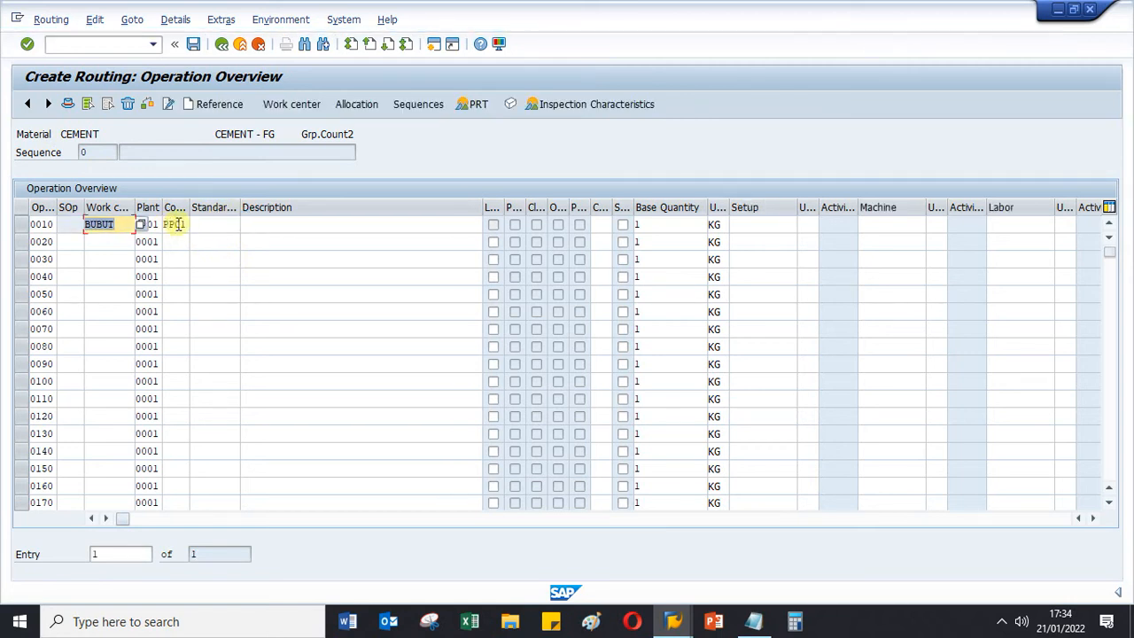
- Describe operation 0010 as "Operation Bubut"
{"action": "left_click", "coordinate": [281, 225]}
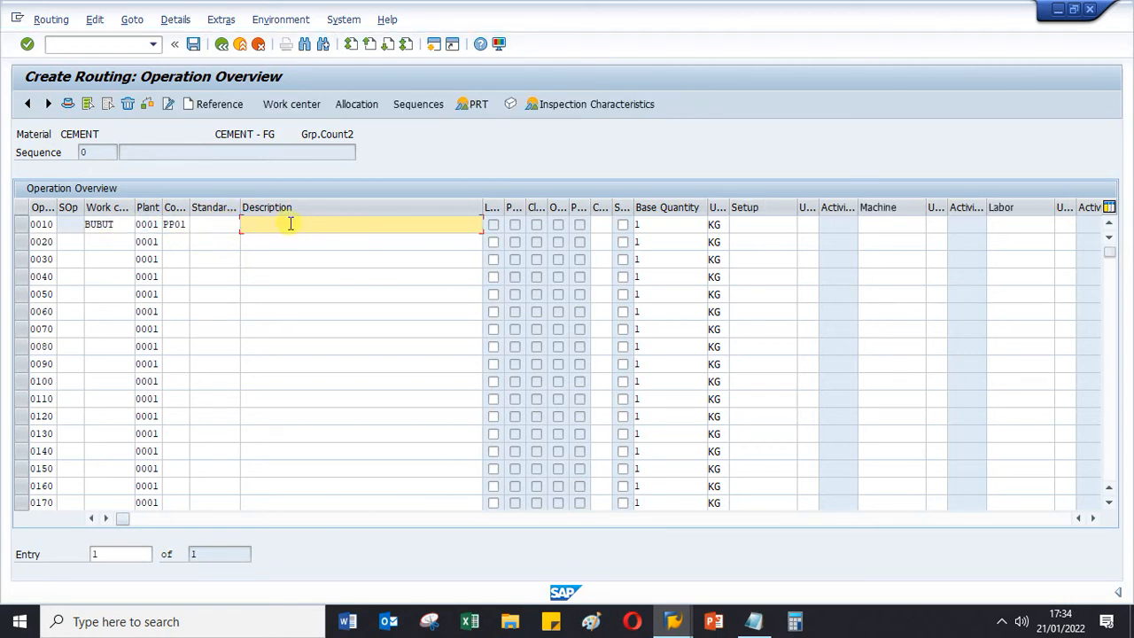
{"action": "left_click", "coordinate": [290, 224]}
{"action": "left_click", "coordinate": [270, 240]}
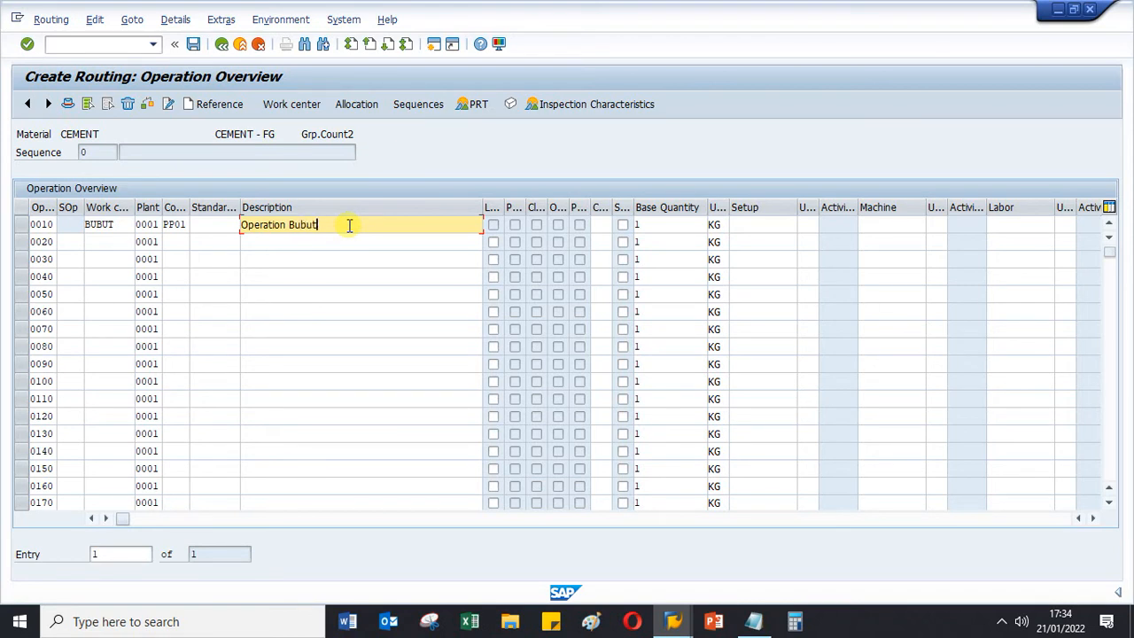
{"action": "key", "text": "Return"}
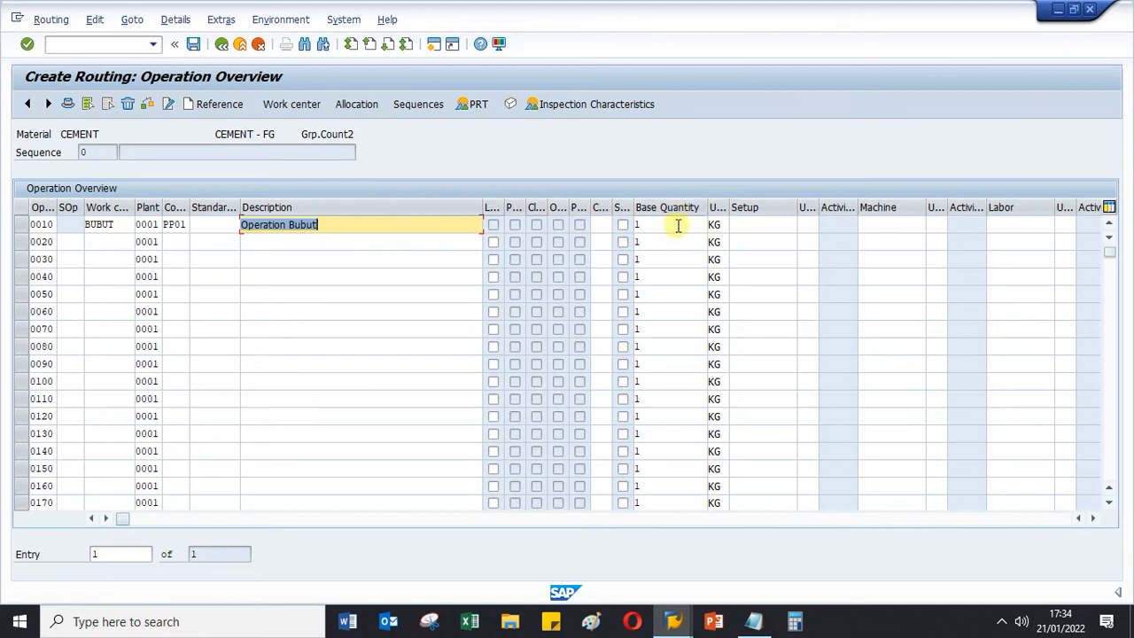
- Set the setup, machine and labor standard values of operation 0010 to 1 HR each
{"action": "left_click", "coordinate": [754, 223]}
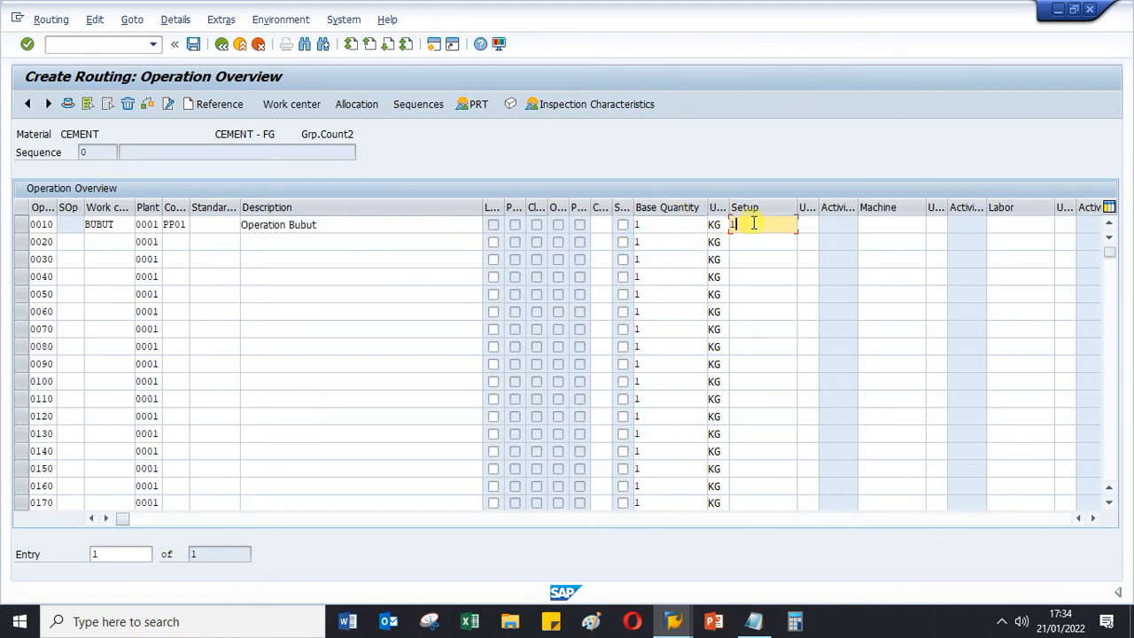
{"action": "left_click", "coordinate": [811, 225]}
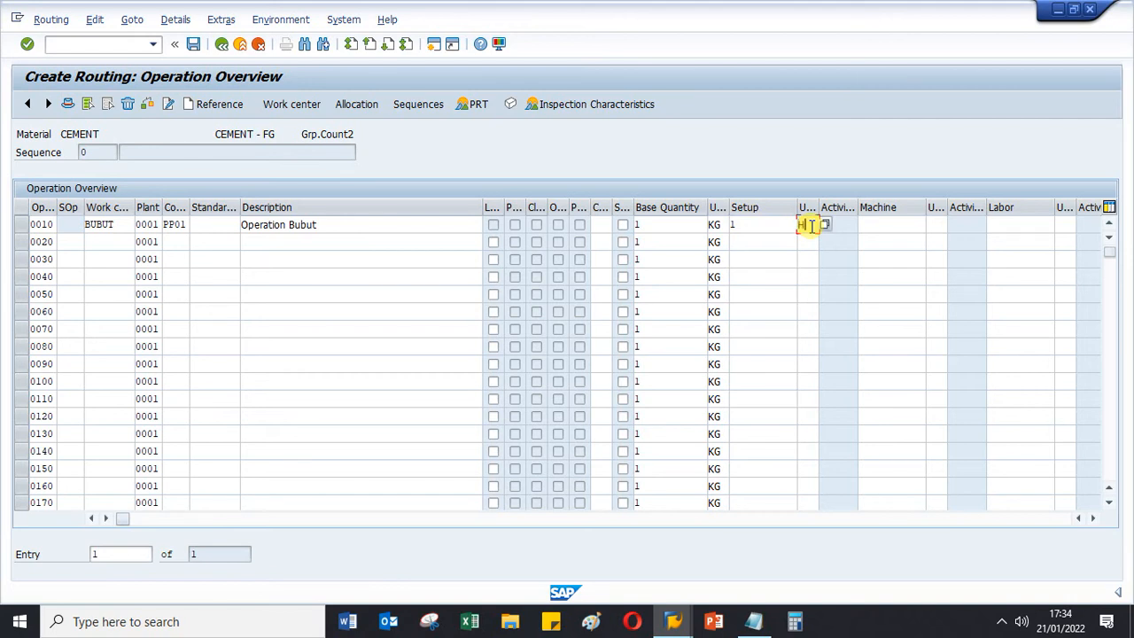
{"action": "left_click", "coordinate": [874, 225]}
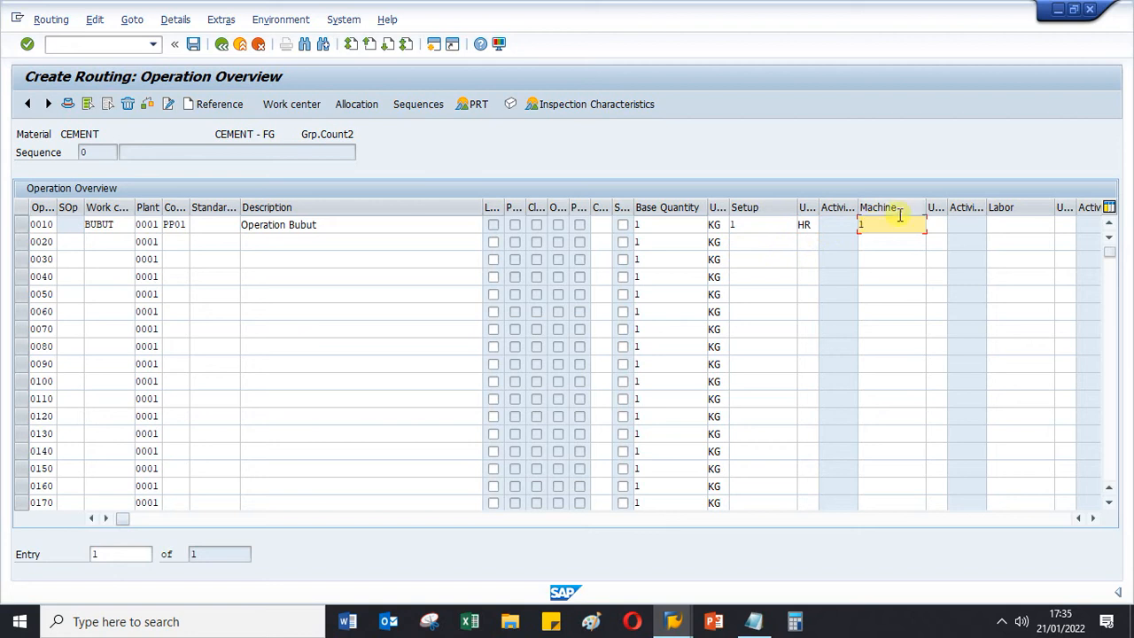
{"action": "left_click", "coordinate": [936, 224]}
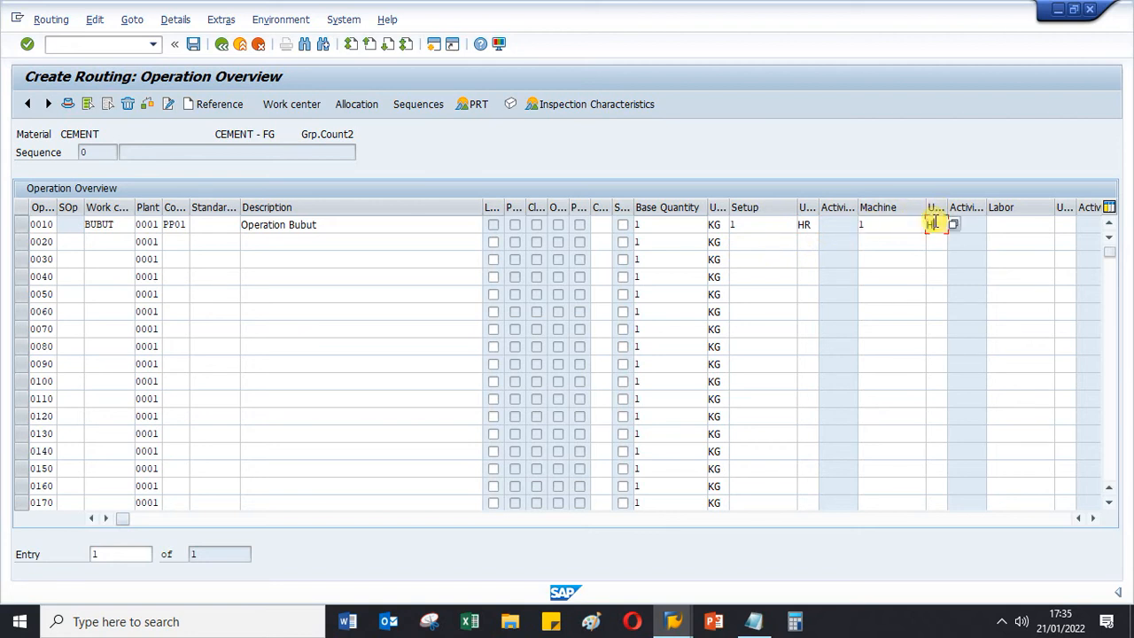
{"action": "left_click", "coordinate": [1017, 218]}
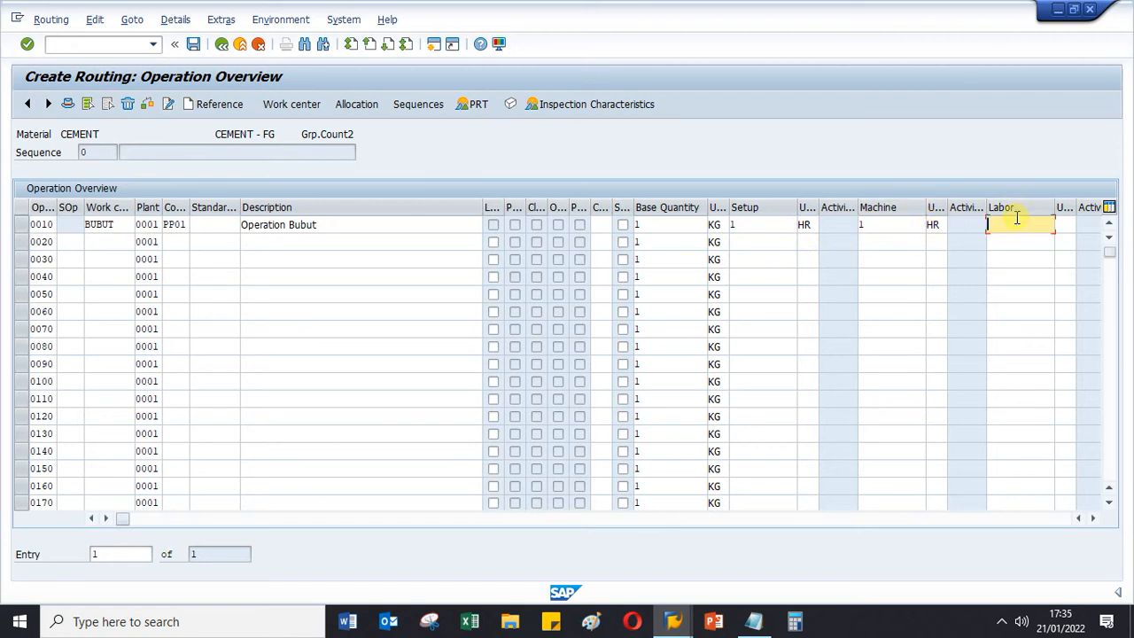
{"action": "type", "text": "1"}
{"action": "left_click", "coordinate": [1070, 225]}
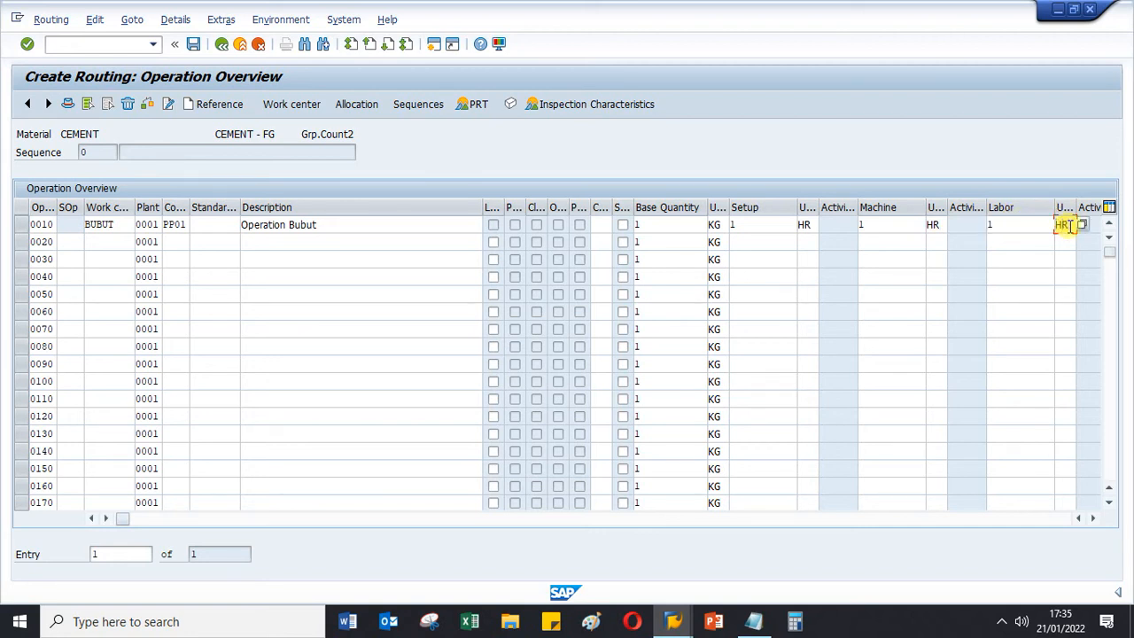
{"action": "key", "text": "Return"}
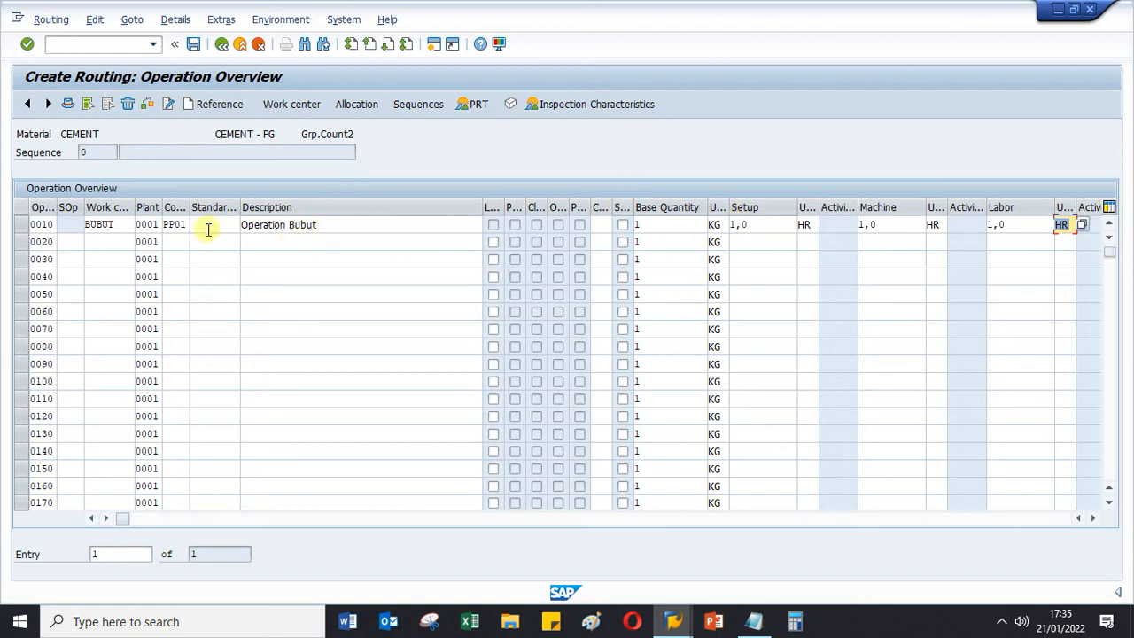
- Check operation 0010's work center and its setup, machine and labor values, and save the CEMENT routing
{"action": "double_click", "coordinate": [120, 224]}
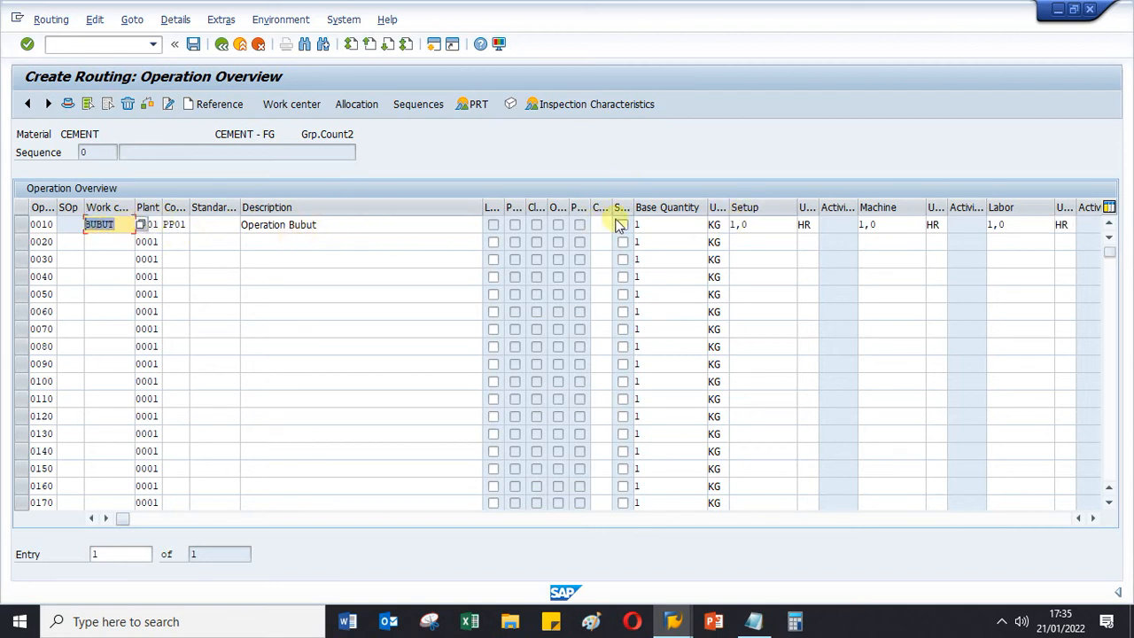
{"action": "left_click", "coordinate": [761, 224]}
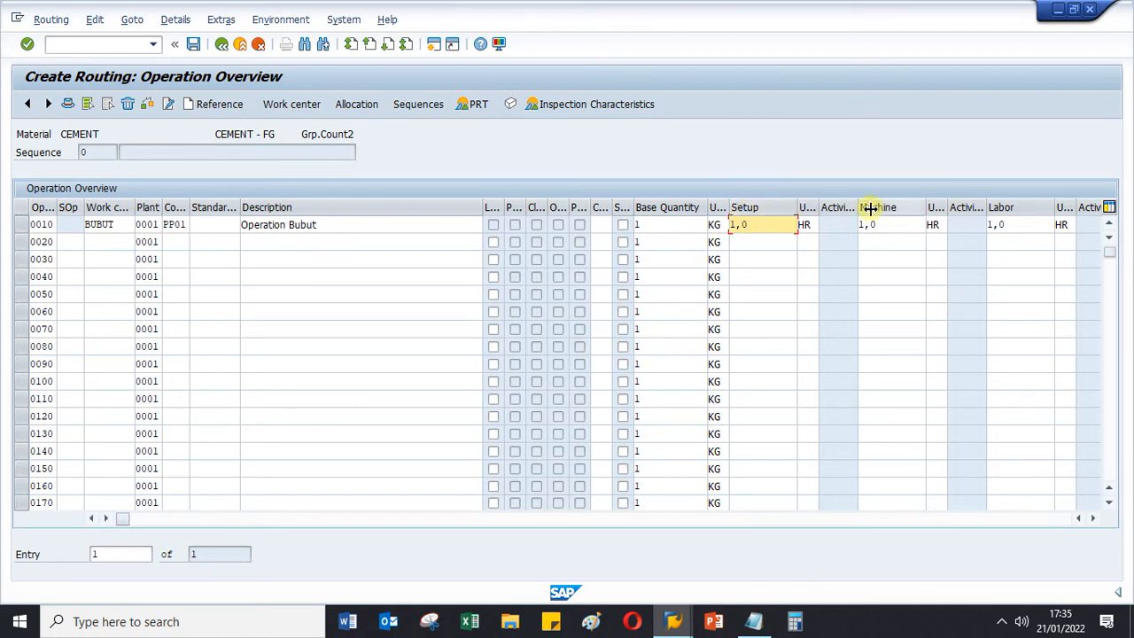
{"action": "left_click", "coordinate": [902, 226]}
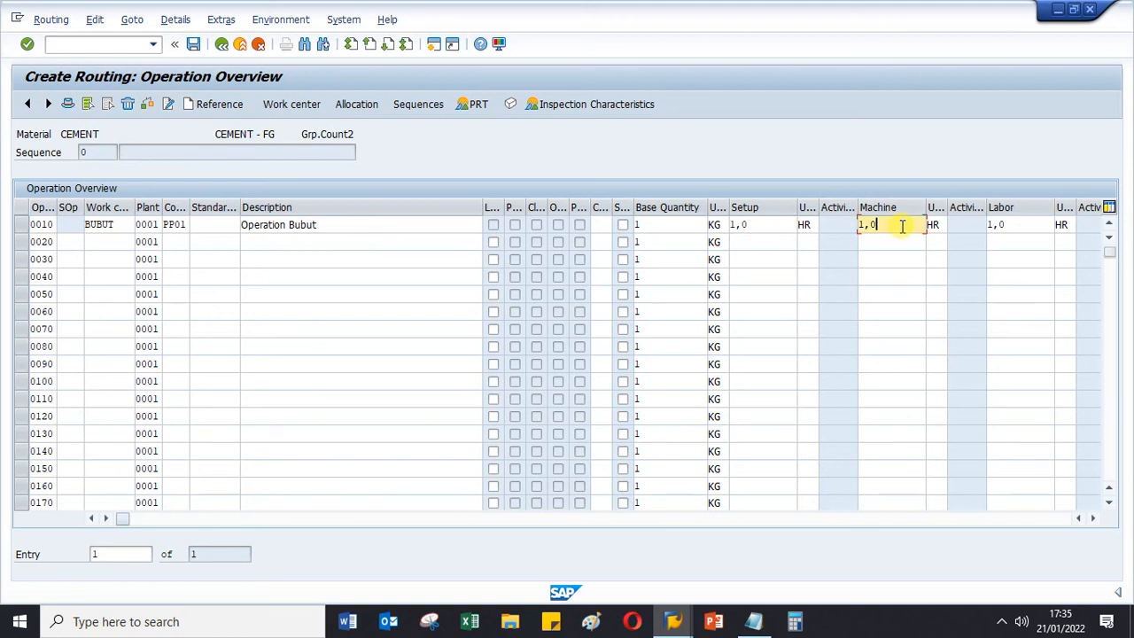
{"action": "double_click", "coordinate": [1026, 222]}
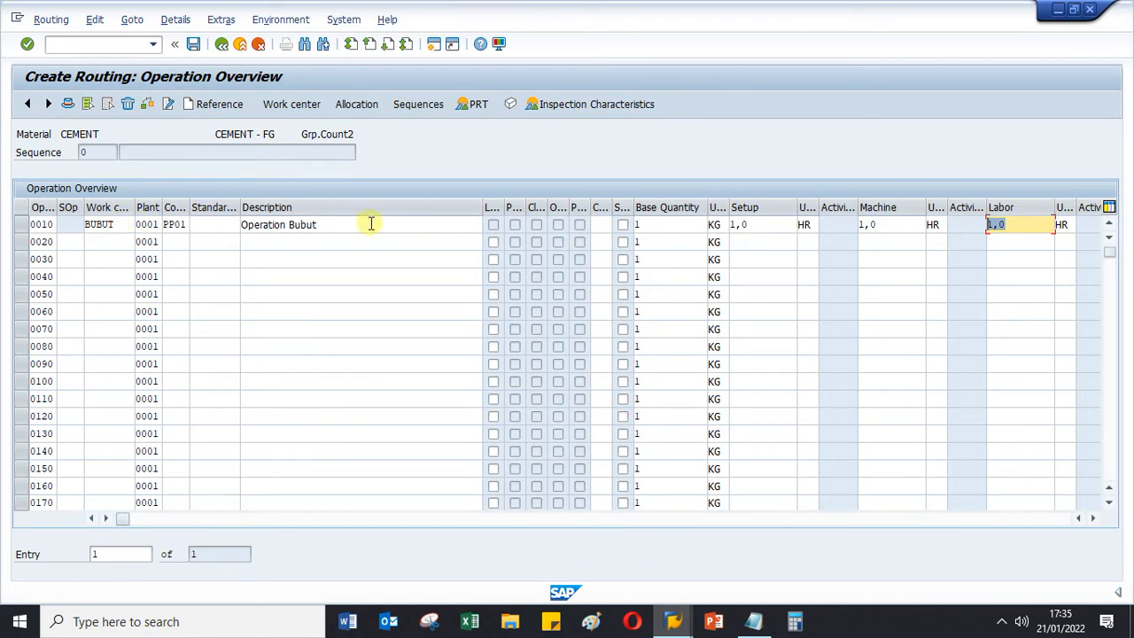
{"action": "left_click", "coordinate": [194, 45]}
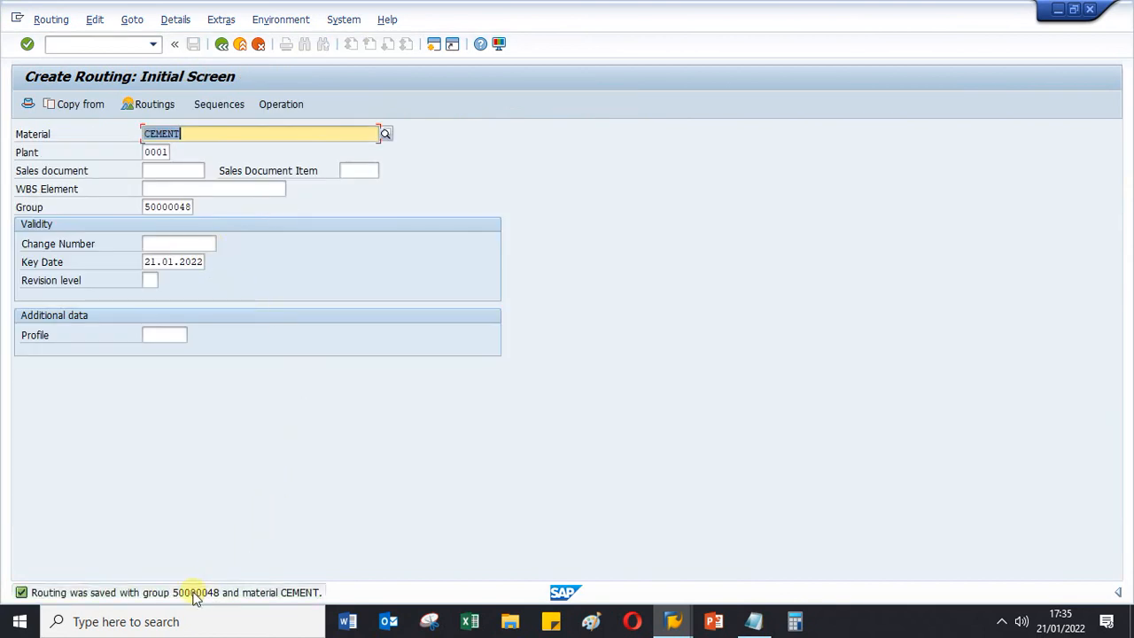
- Open the routing overview of CEMENT in change mode to check its task lists, and return to the initial screen
{"action": "left_click", "coordinate": [50, 20]}
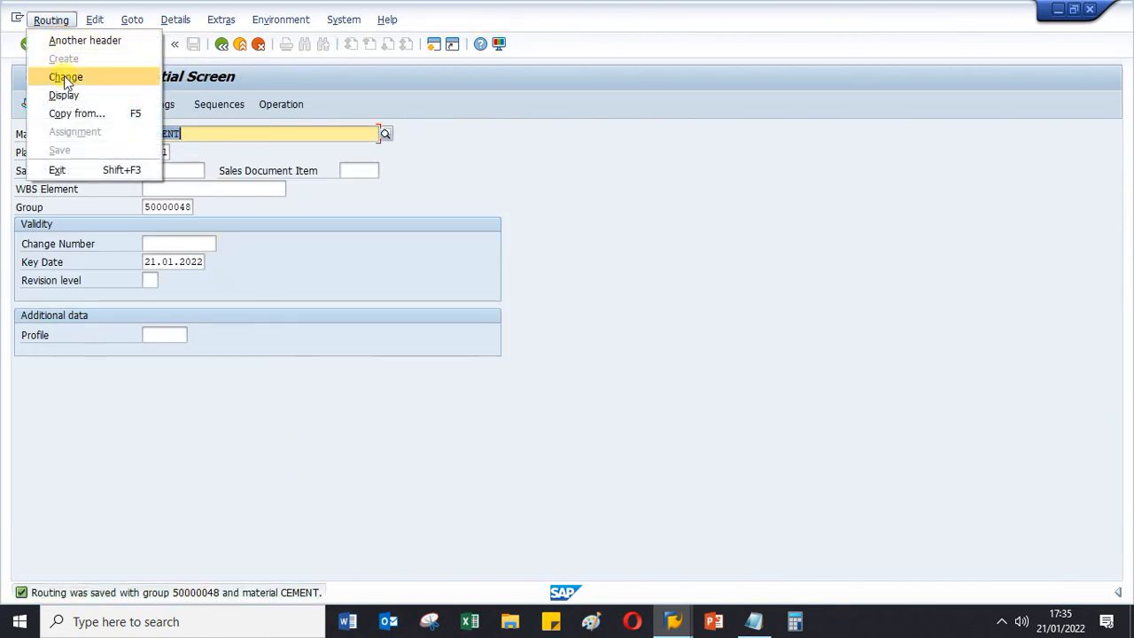
{"action": "left_click", "coordinate": [67, 77]}
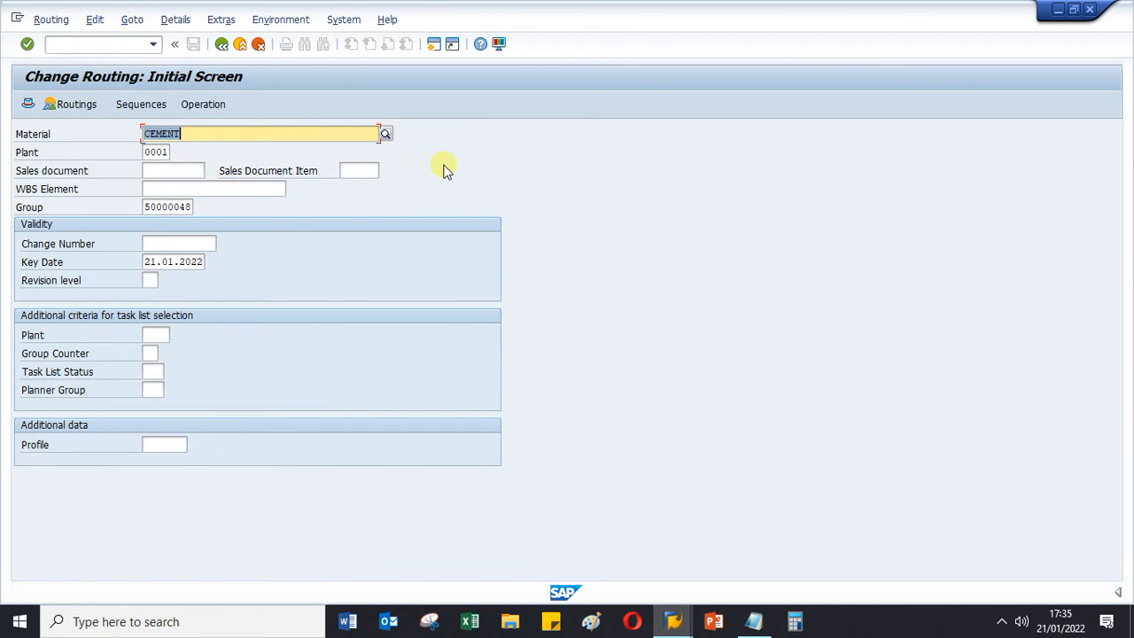
{"action": "key", "text": "Return"}
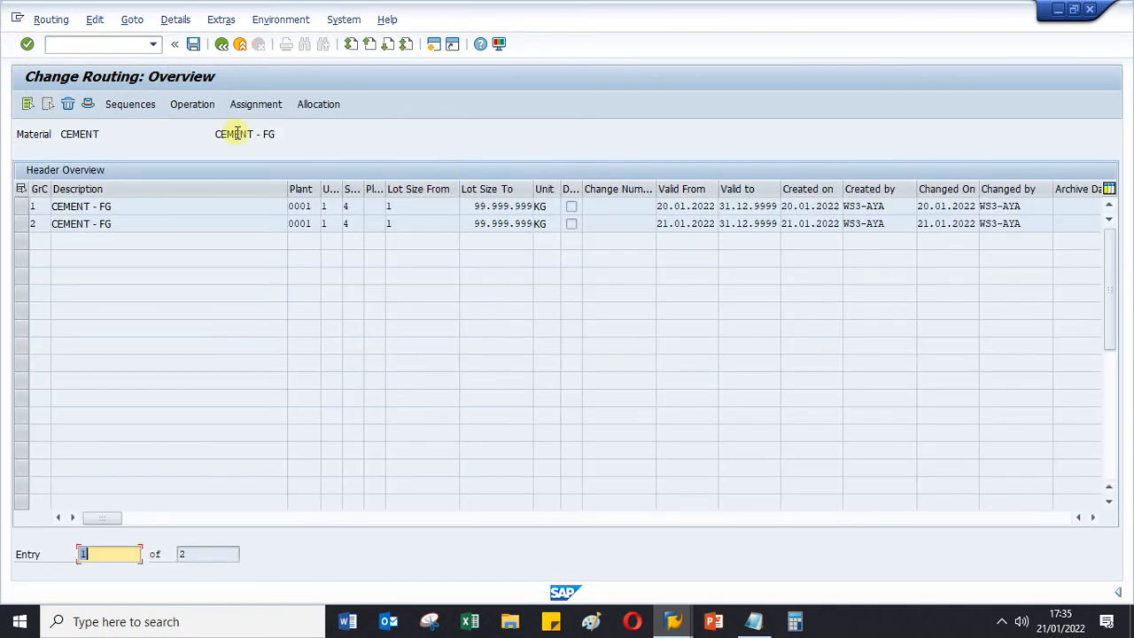
{"action": "left_click", "coordinate": [221, 43]}
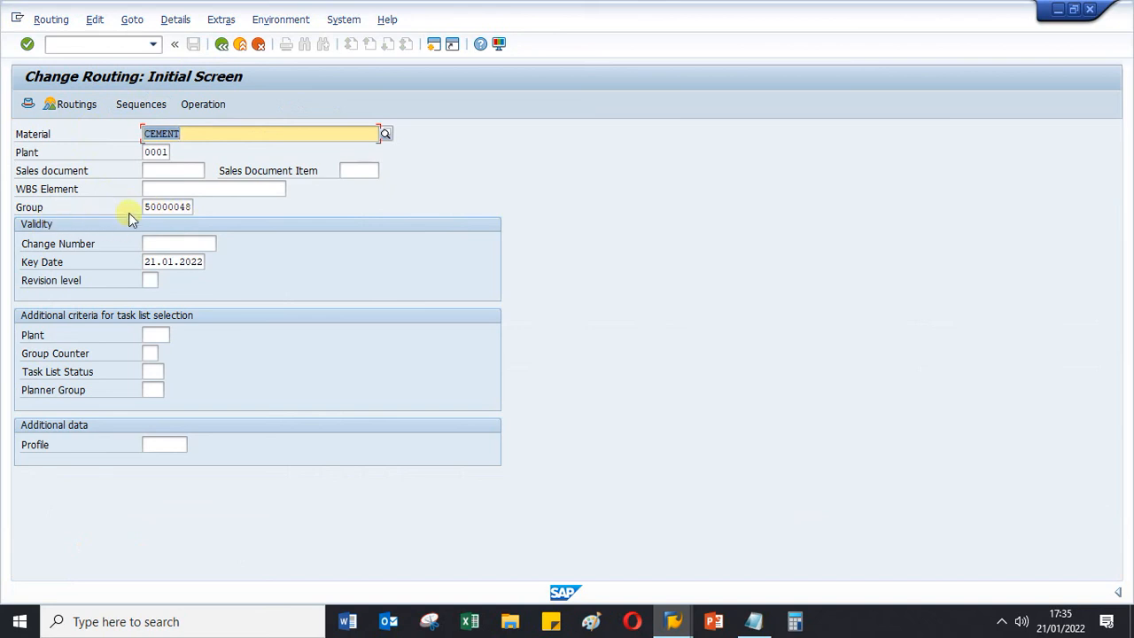
- Open the routing overview of CEMENT for its task list group and narrow the Description column in the header overview
{"action": "left_click_drag", "start_coordinate": [146, 207], "coordinate": [200, 206]}
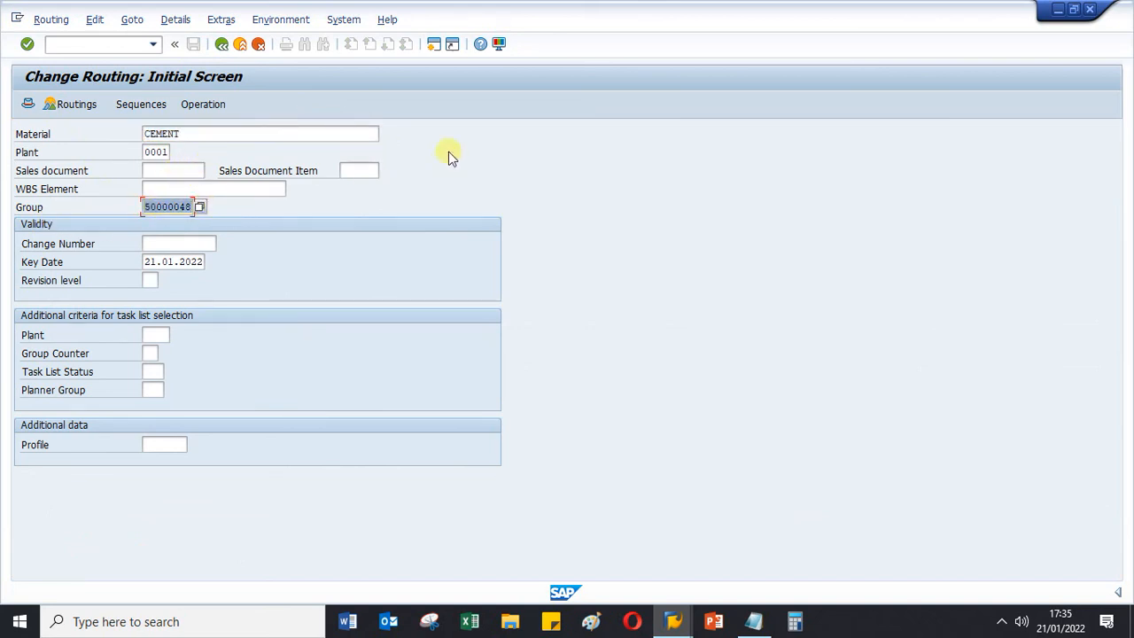
{"action": "key", "text": "Return"}
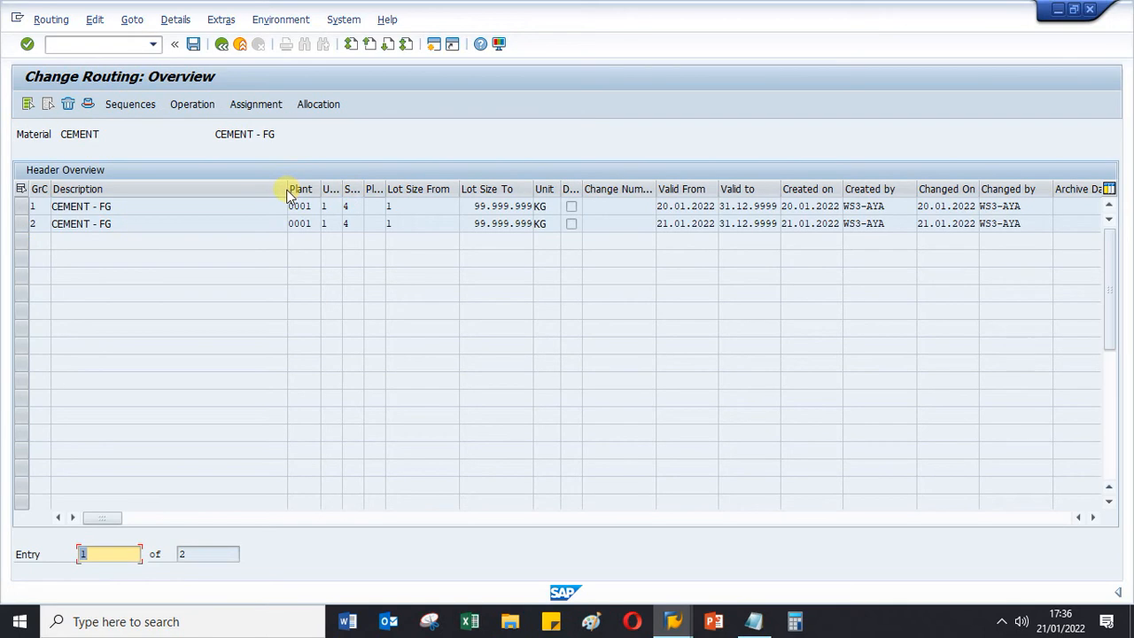
{"action": "left_click_drag", "start_coordinate": [287, 194], "coordinate": [142, 191]}
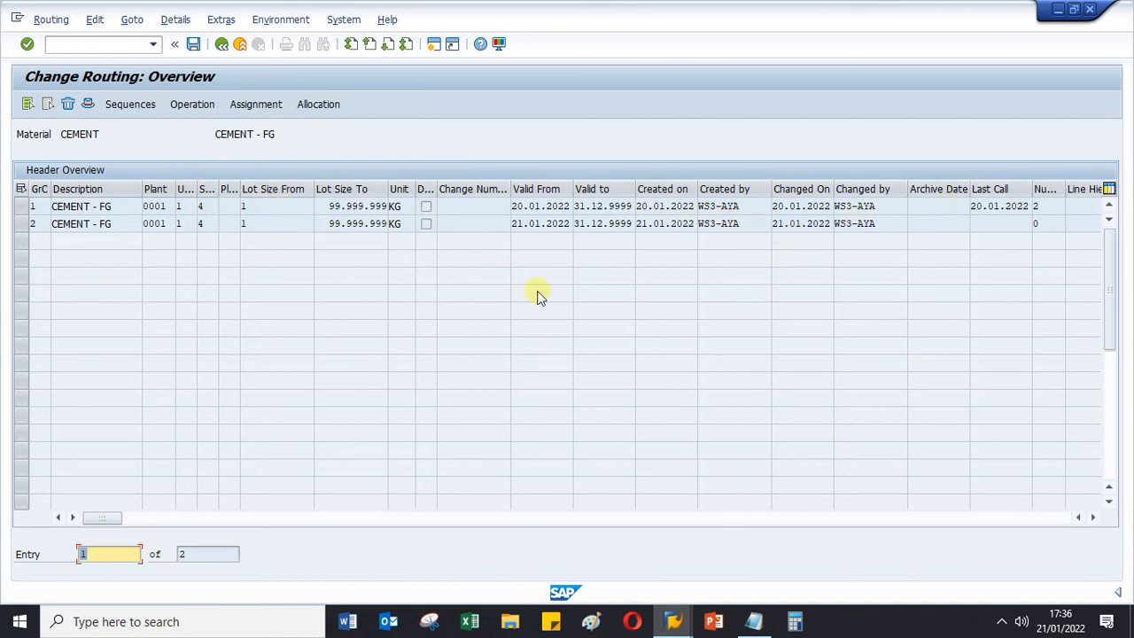
- Check the operation overview and header details of the CEMENT routing with group counter 2, and return to the routing overview
{"action": "left_click", "coordinate": [34, 222]}
{"action": "double_click", "coordinate": [41, 222]}
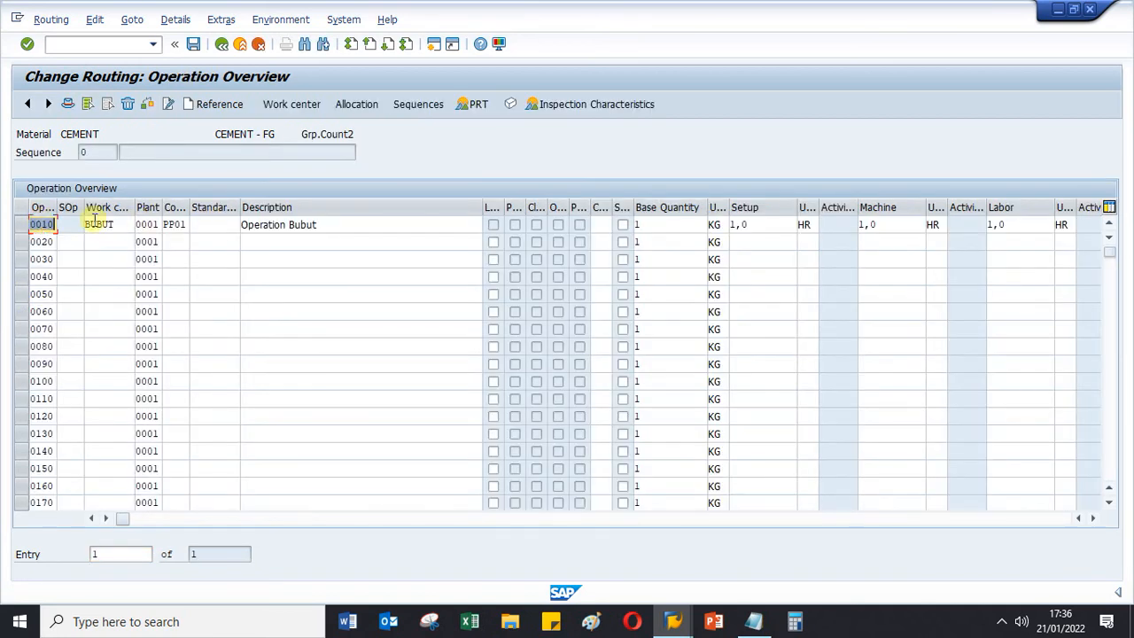
{"action": "left_click", "coordinate": [222, 43]}
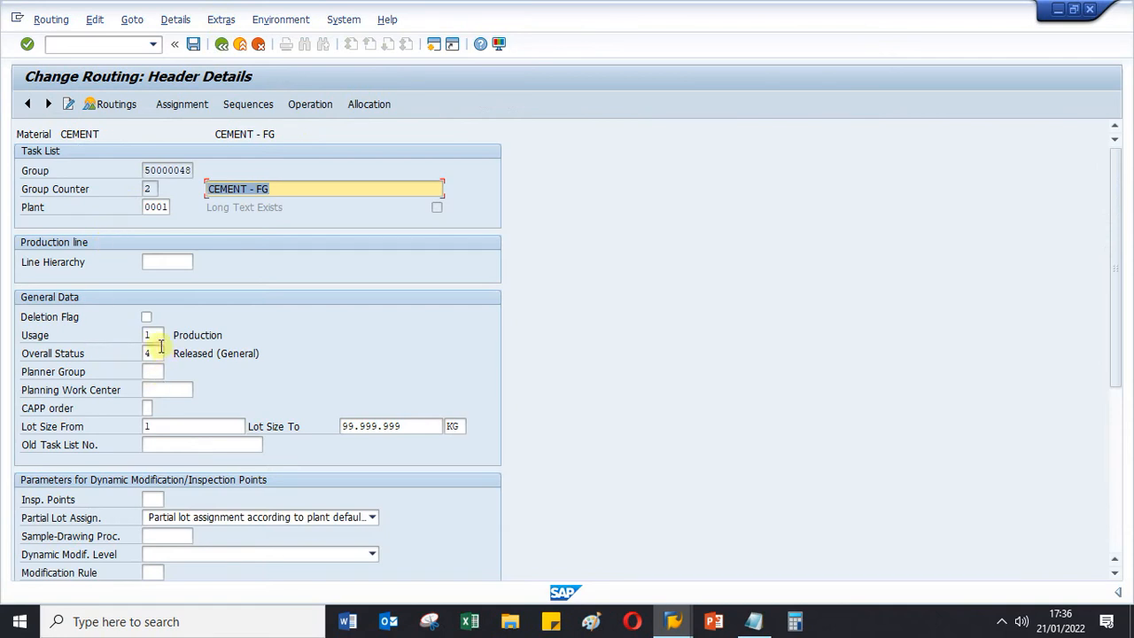
{"action": "left_click_drag", "start_coordinate": [155, 187], "coordinate": [129, 189]}
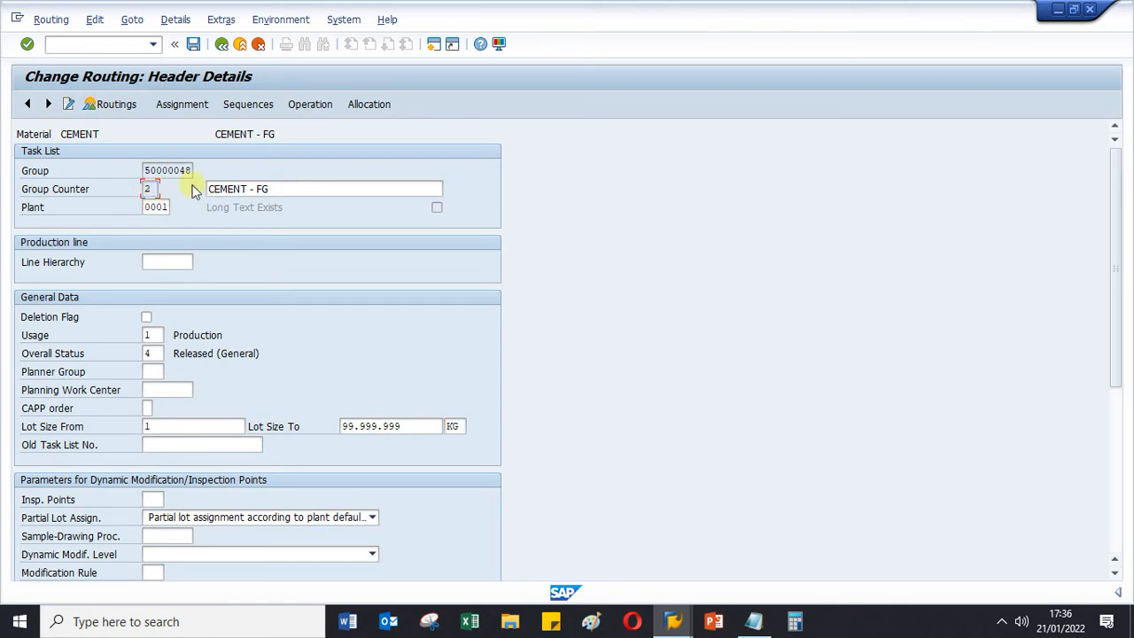
{"action": "left_click", "coordinate": [222, 45]}
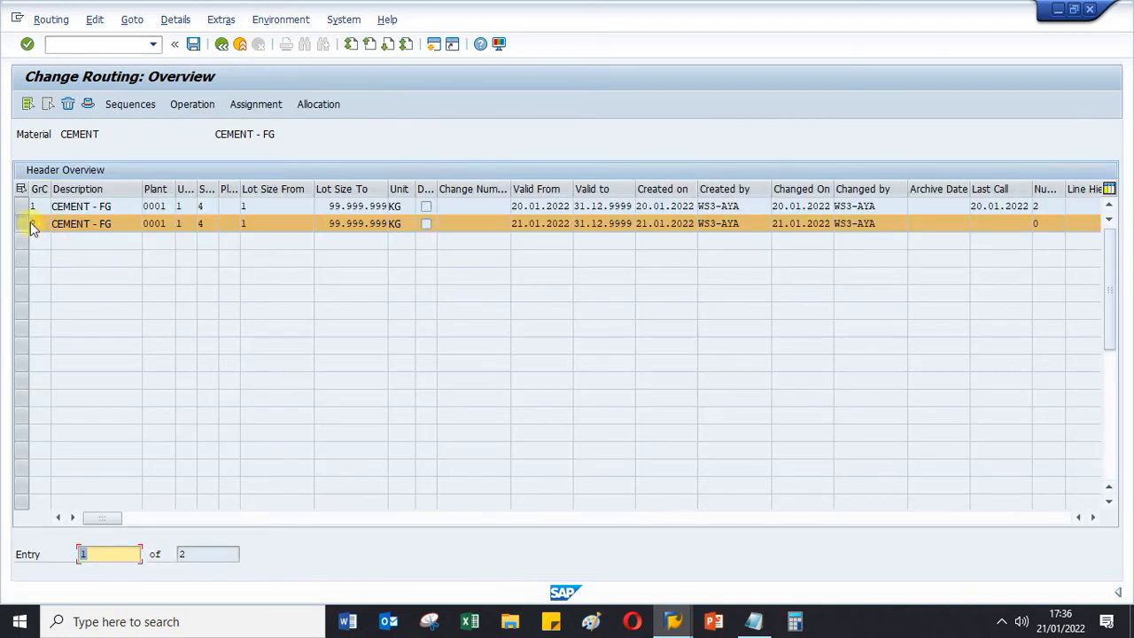
- Select only group counter 1, check the work center of its operation 0010, and return to the routing overview
{"action": "left_click", "coordinate": [23, 207]}
{"action": "left_click", "coordinate": [24, 222]}
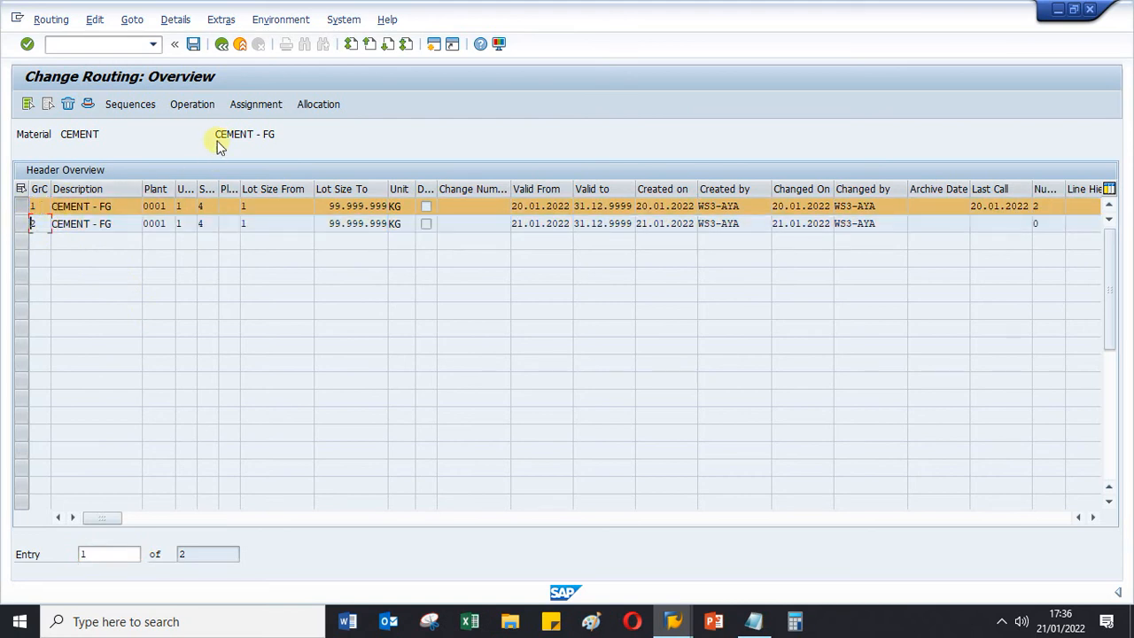
{"action": "left_click", "coordinate": [201, 106]}
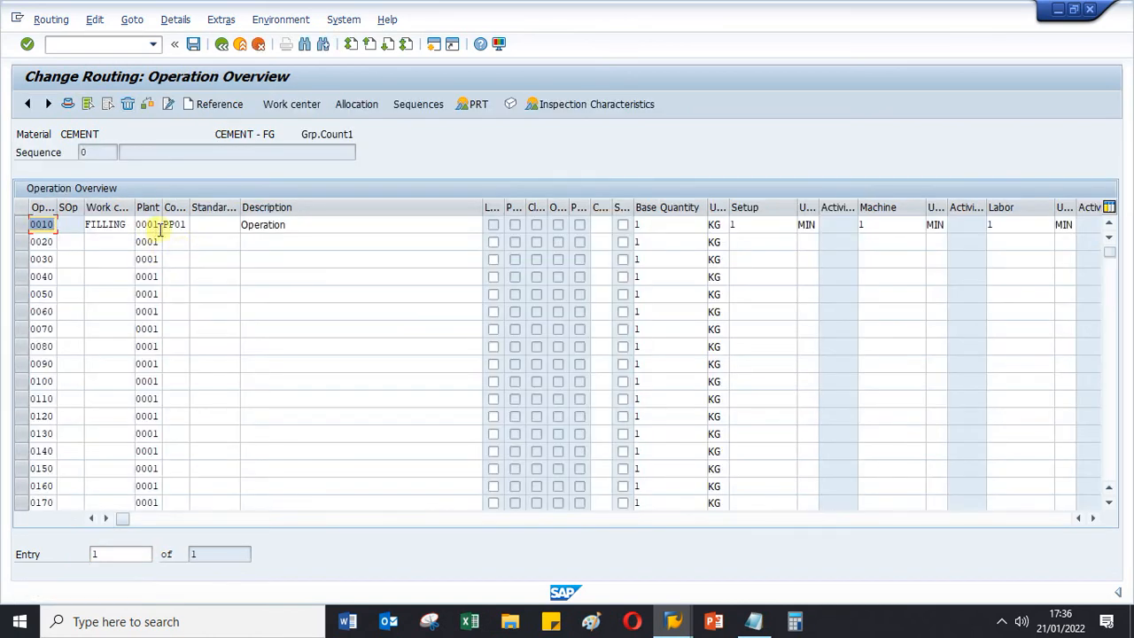
{"action": "left_click", "coordinate": [128, 224]}
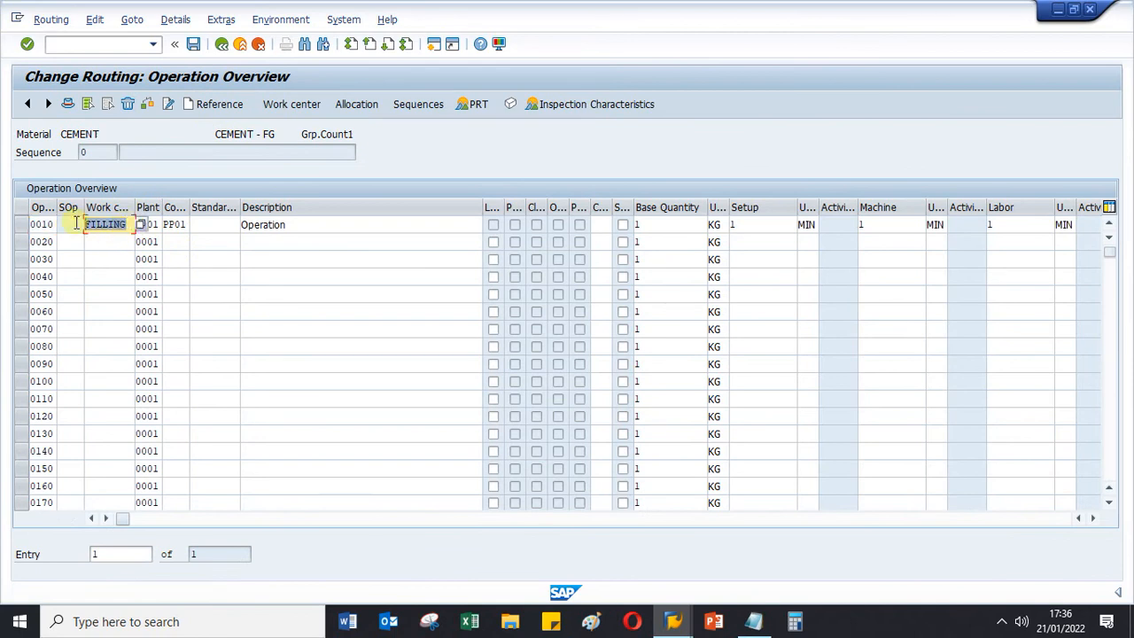
{"action": "left_click", "coordinate": [221, 45]}
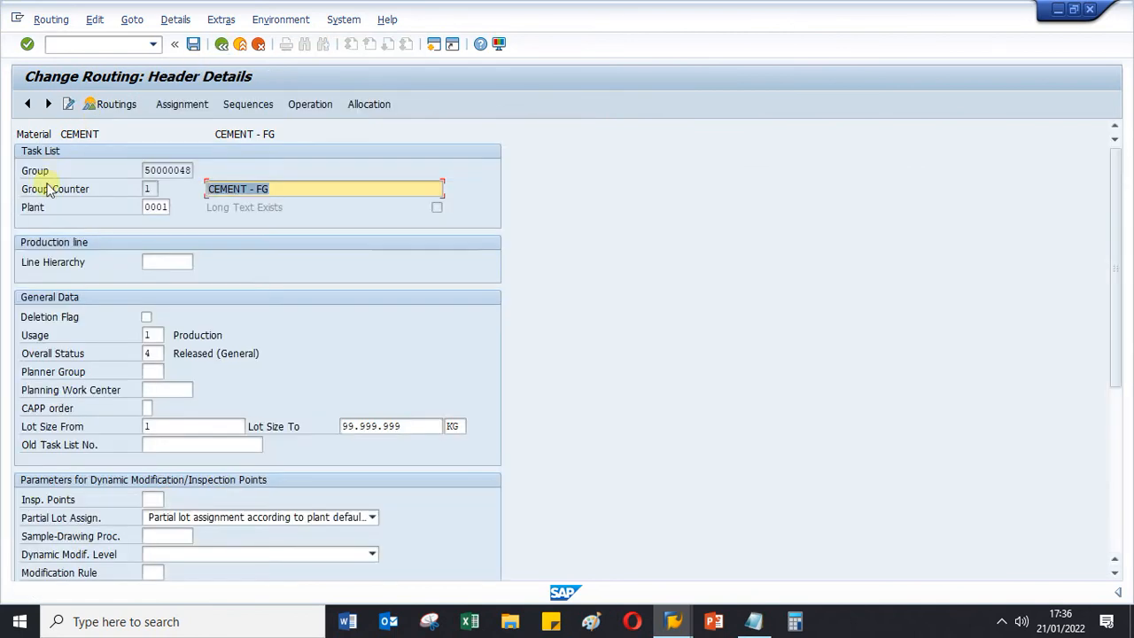
{"action": "left_click", "coordinate": [223, 46]}
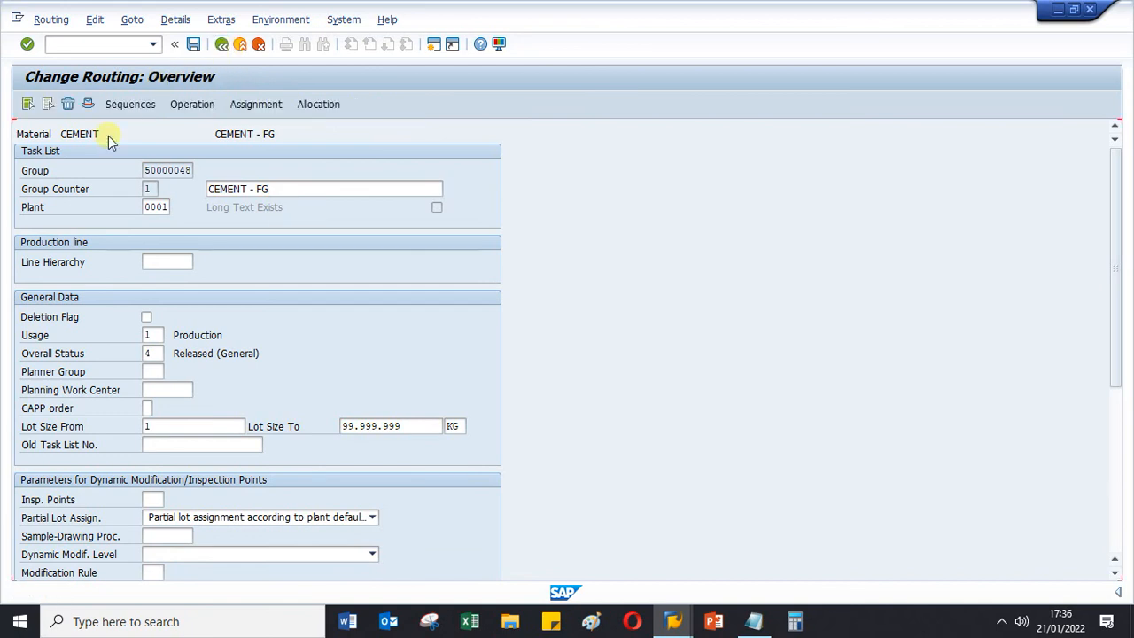
- Select only group counter 2, check the work center of its operation 0010, and leave the operation overview
{"action": "left_click", "coordinate": [24, 223]}
{"action": "left_click", "coordinate": [23, 207]}
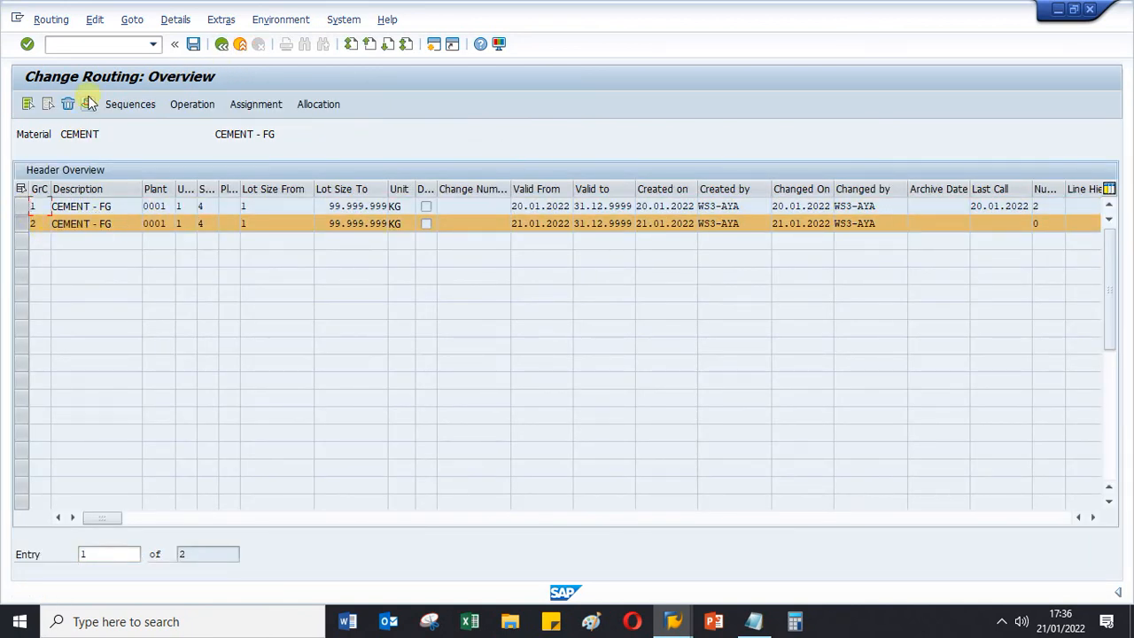
{"action": "left_click", "coordinate": [196, 105]}
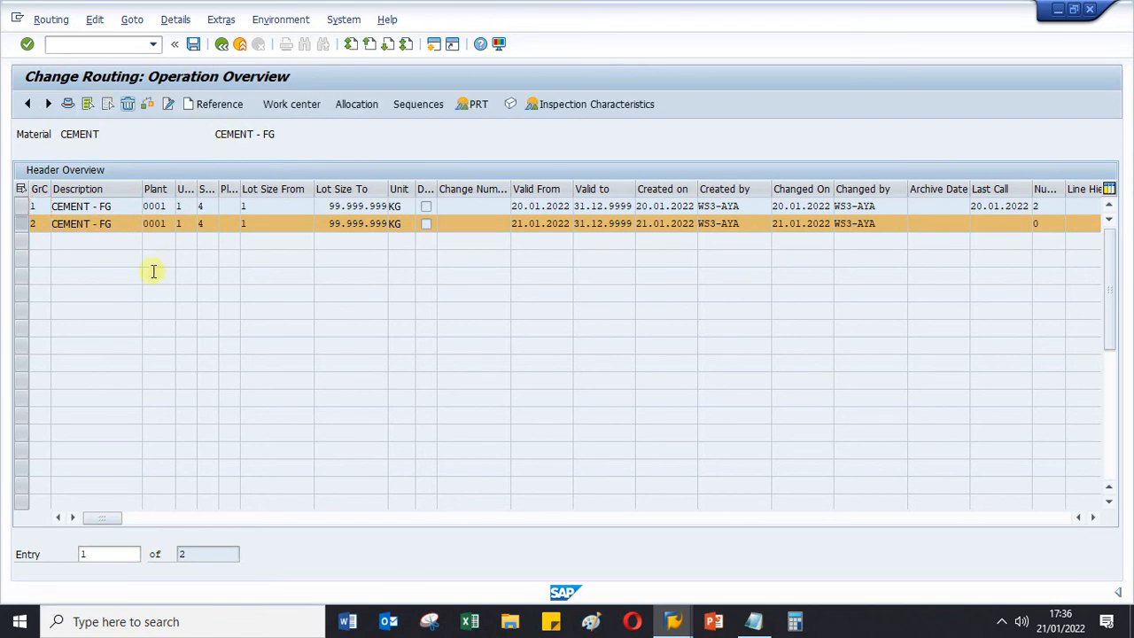
{"action": "left_click_drag", "start_coordinate": [120, 224], "coordinate": [62, 224]}
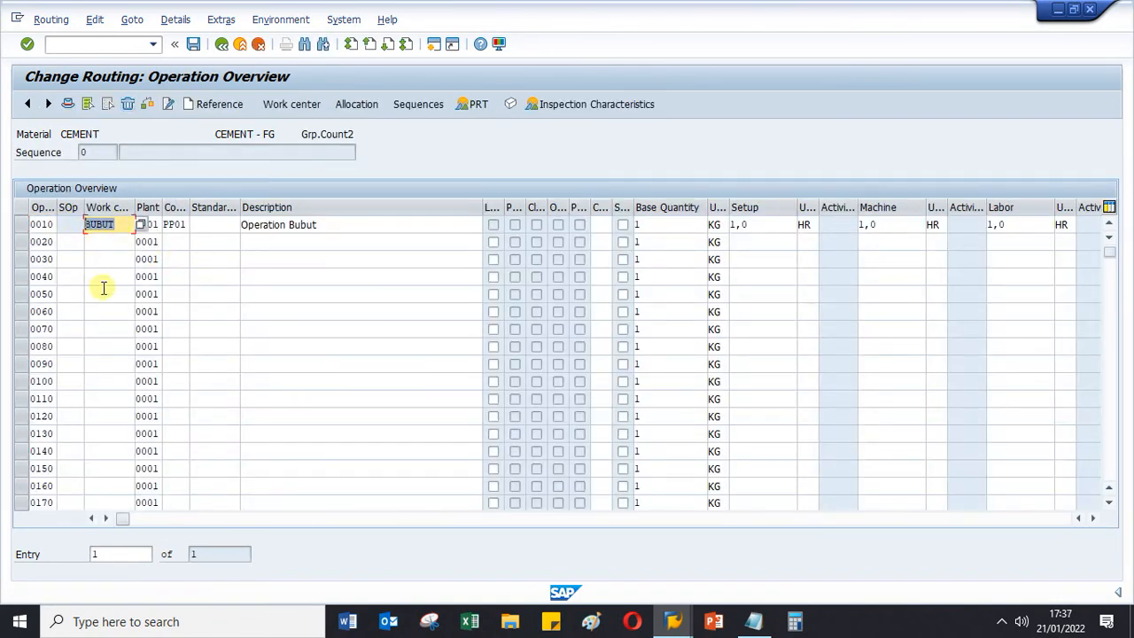
{"action": "left_click", "coordinate": [222, 46]}
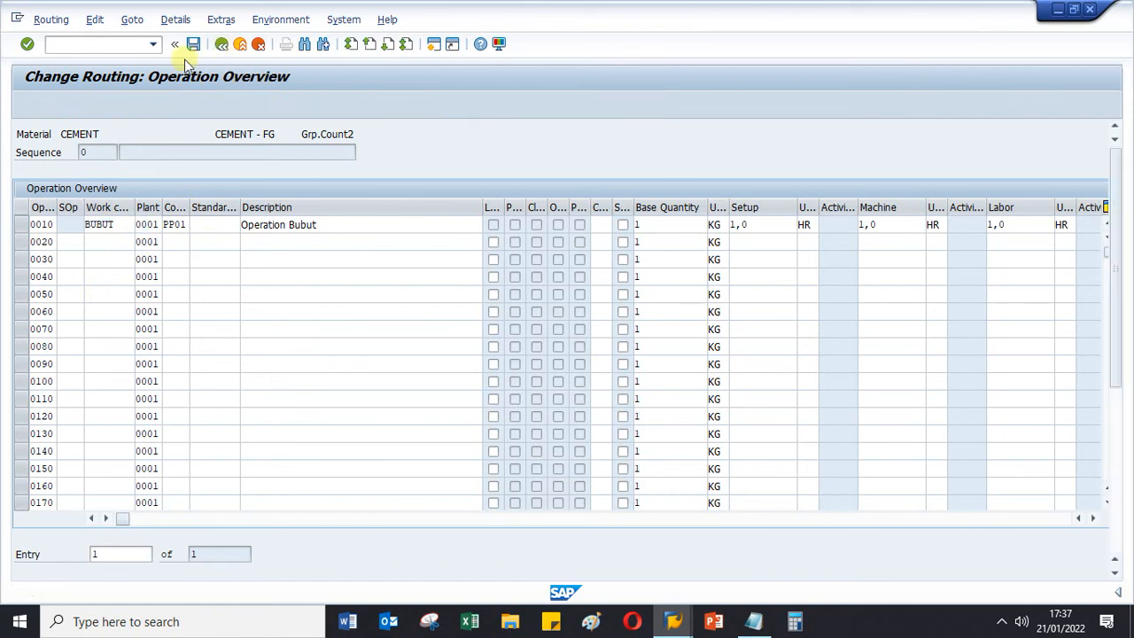
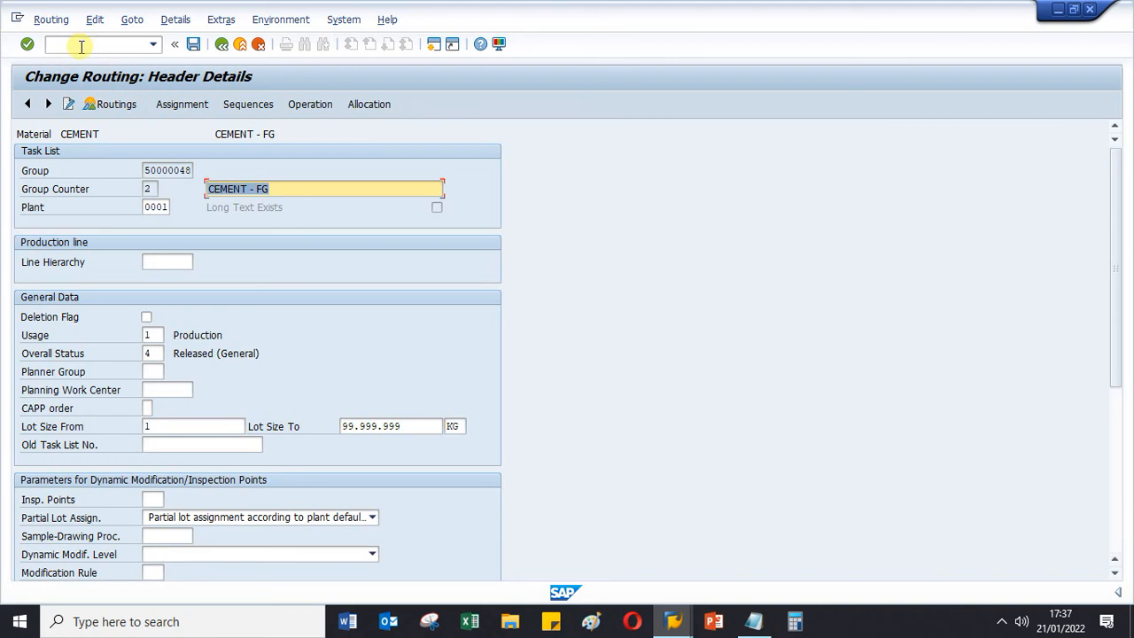
- Leave the CEMENT routing and open mass processing of production versions
{"action": "left_click", "coordinate": [81, 46]}
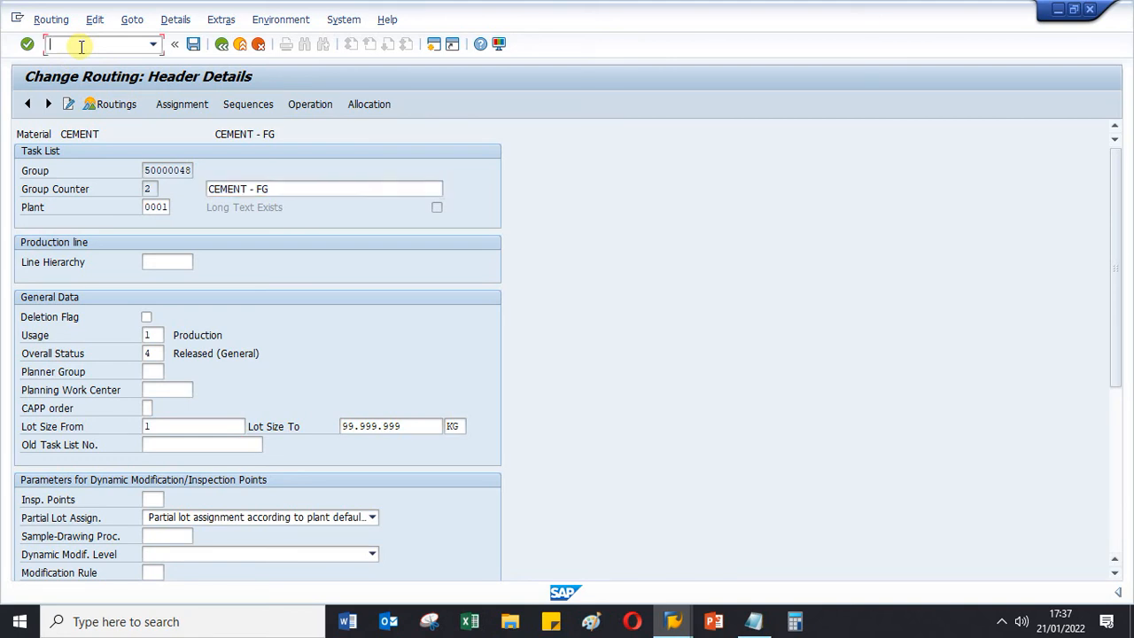
{"action": "type", "text": "/n"}
{"action": "key", "text": "Return"}
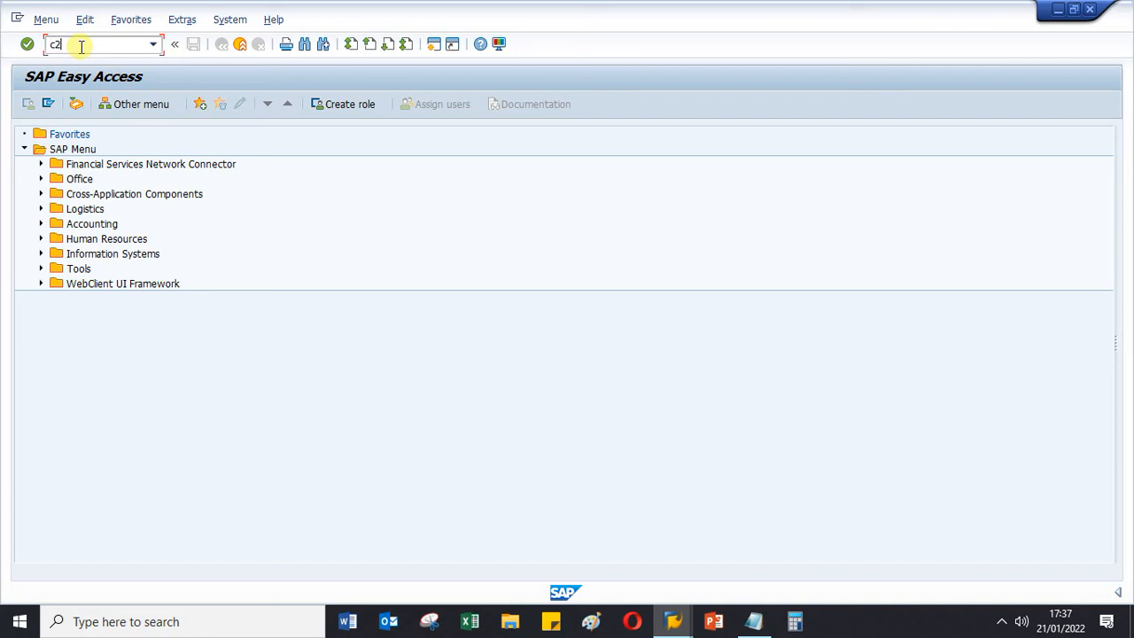
{"action": "key", "text": "Return"}
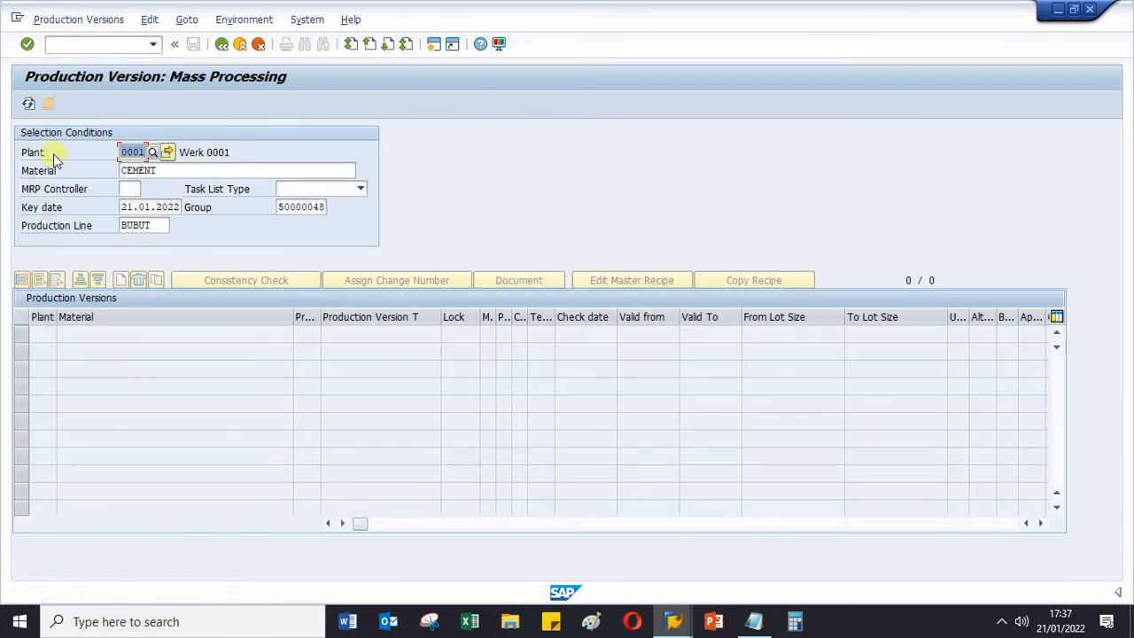
- Clear the production line, key date and group selection conditions and list the production versions of CEMENT in plant 0001
{"action": "left_click", "coordinate": [166, 225]}
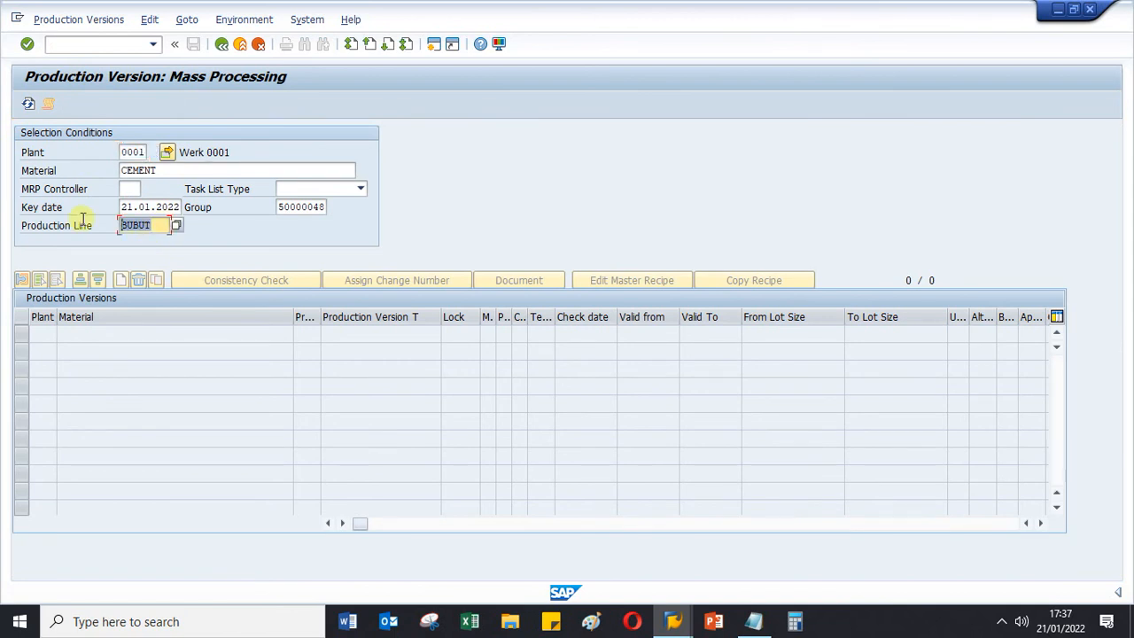
{"action": "key", "text": "BackSpace"}
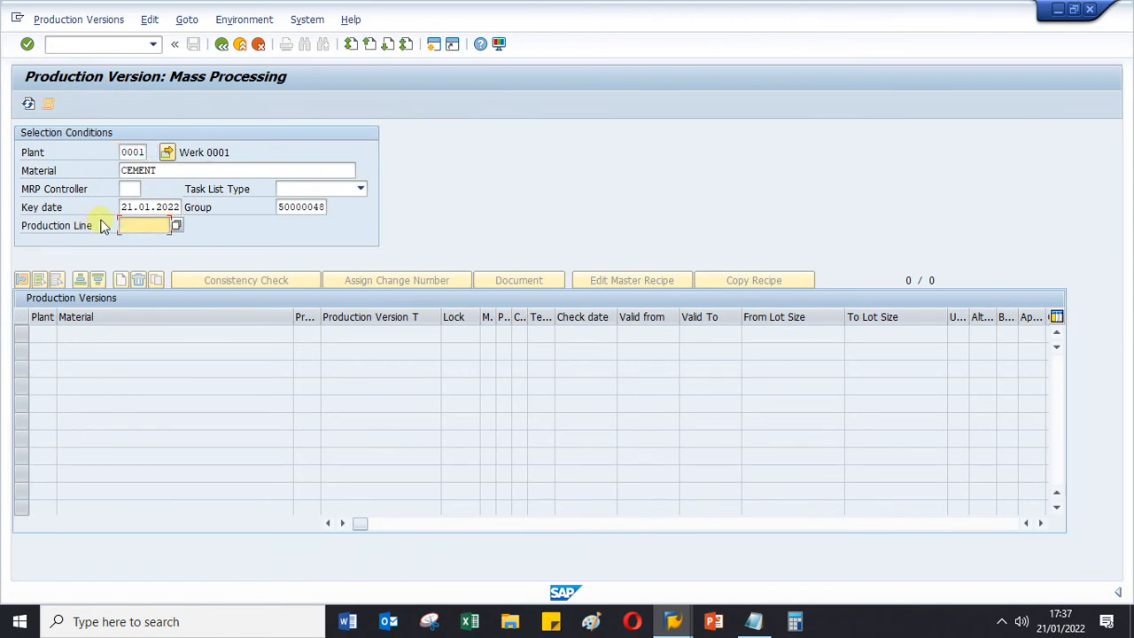
{"action": "left_click_drag", "start_coordinate": [120, 207], "coordinate": [201, 205]}
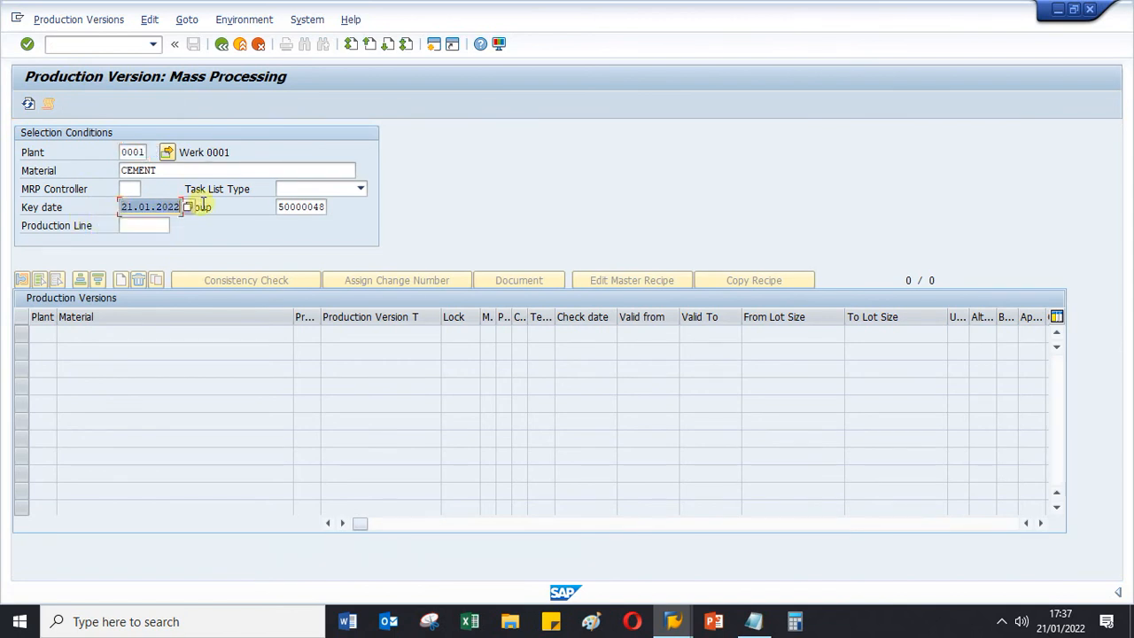
{"action": "key", "text": "BackSpace"}
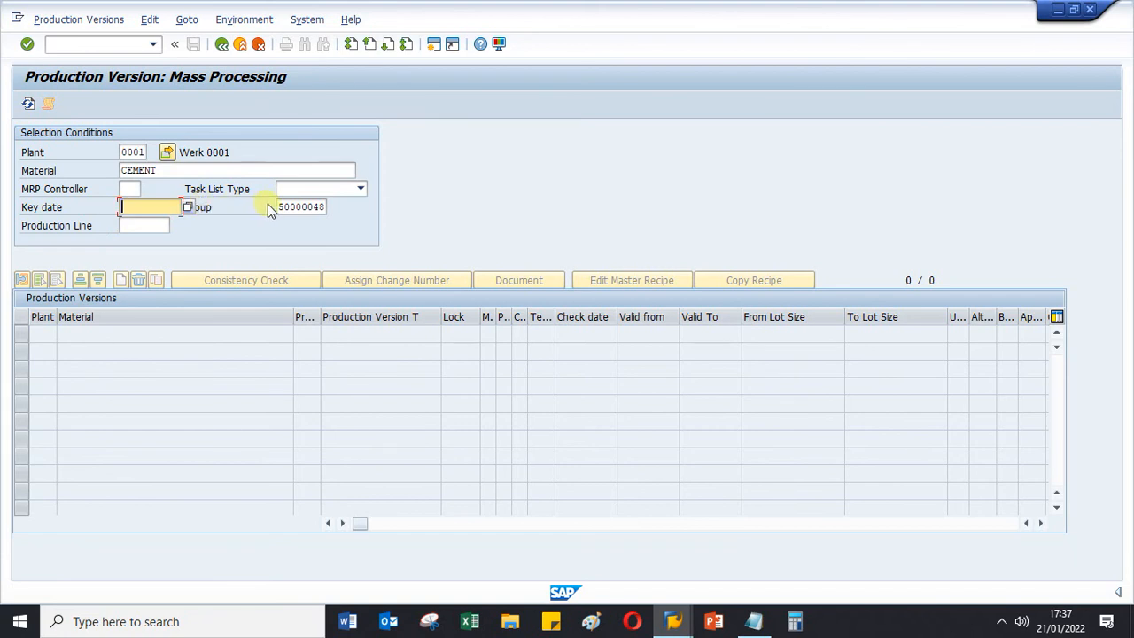
{"action": "left_click_drag", "start_coordinate": [280, 206], "coordinate": [331, 206]}
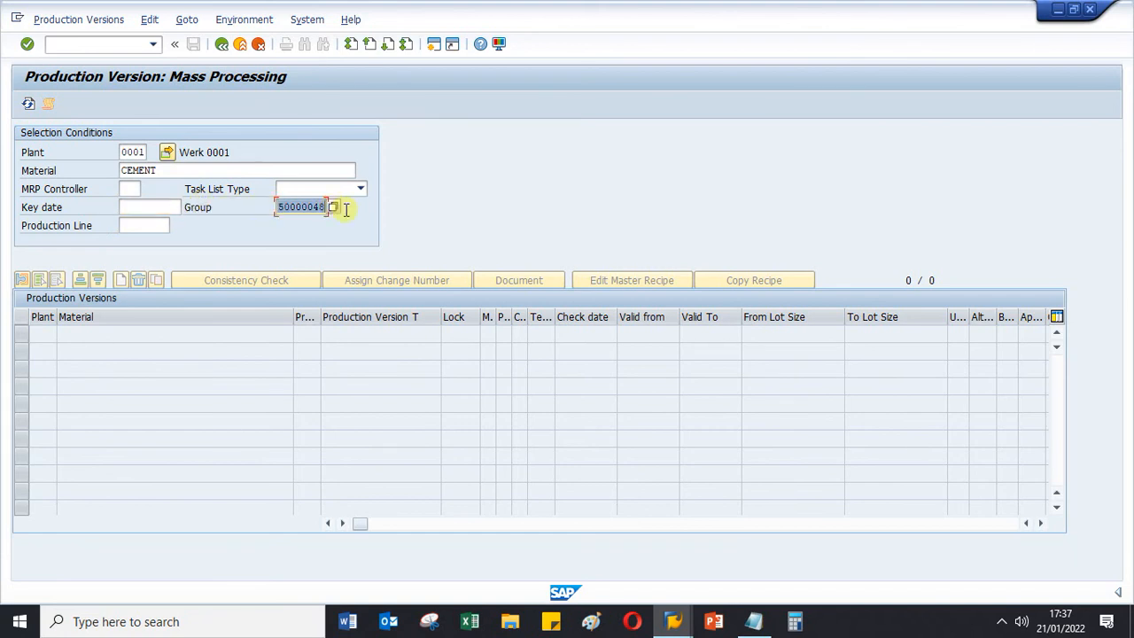
{"action": "key", "text": "BackSpace"}
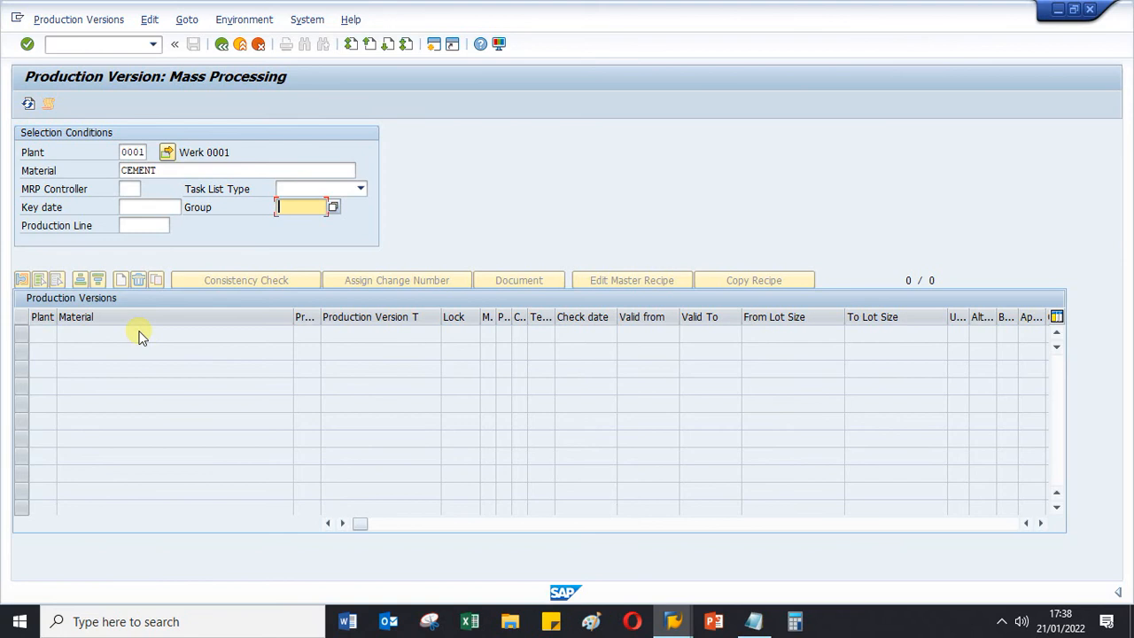
{"action": "left_click", "coordinate": [172, 171]}
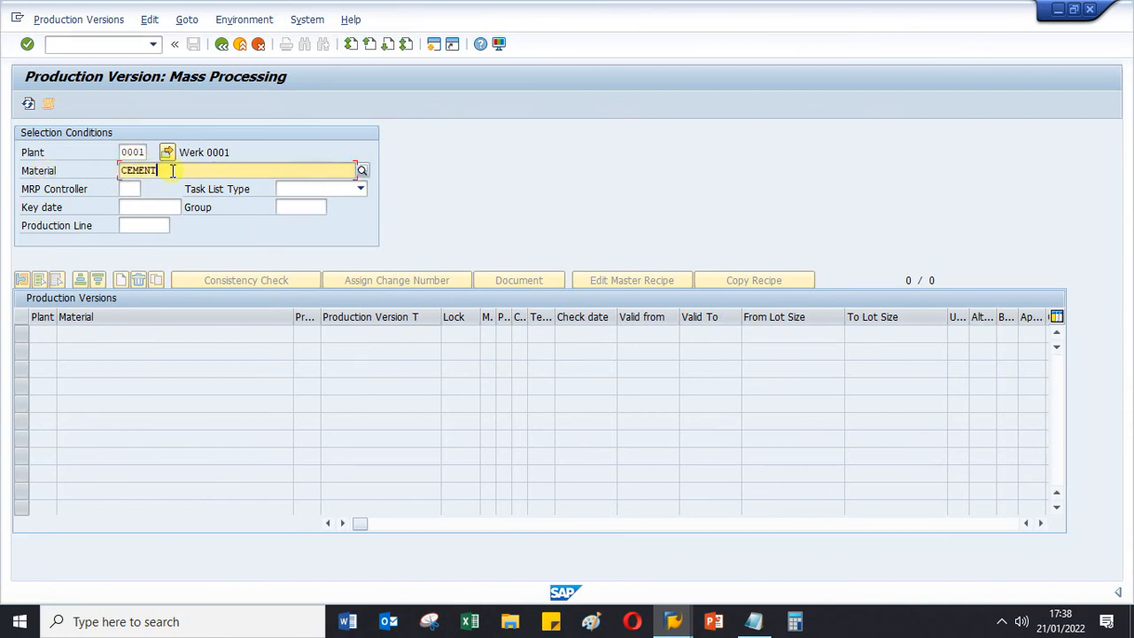
{"action": "key", "text": "Return"}
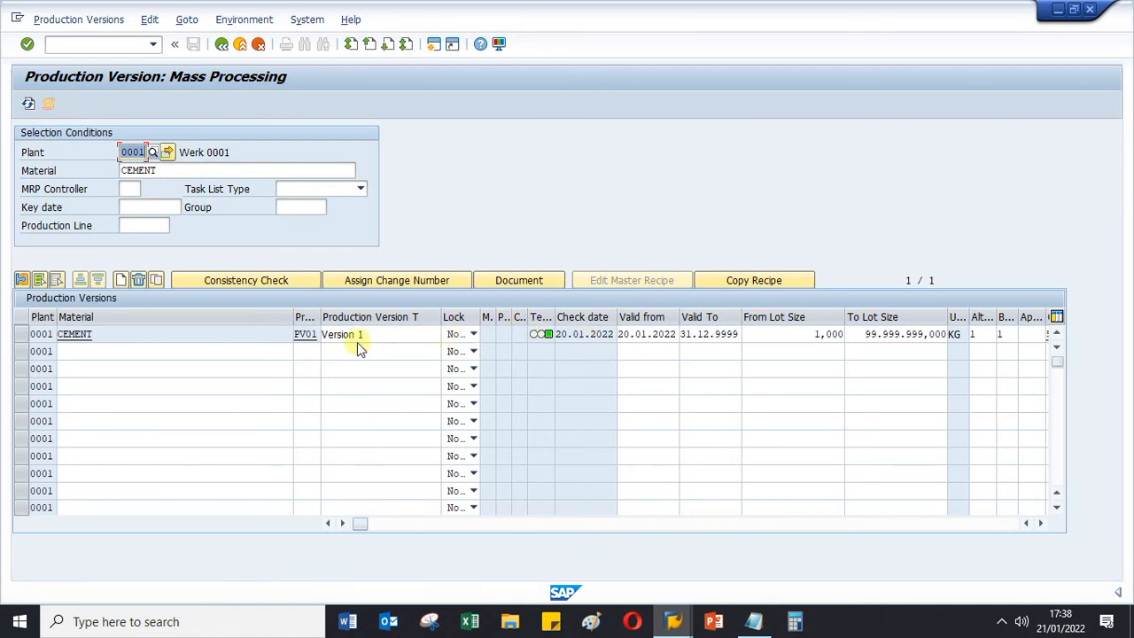
- Check the task list and BOM assignment in the details of production version PV01, and close the details without saving
{"action": "double_click", "coordinate": [538, 337]}
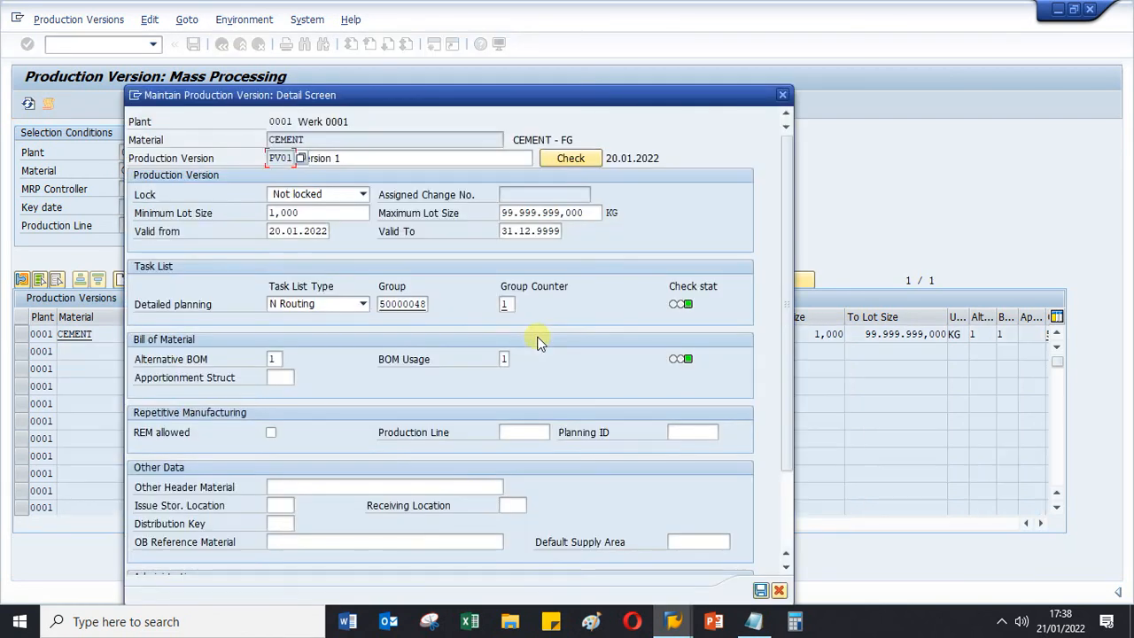
{"action": "left_click", "coordinate": [507, 304]}
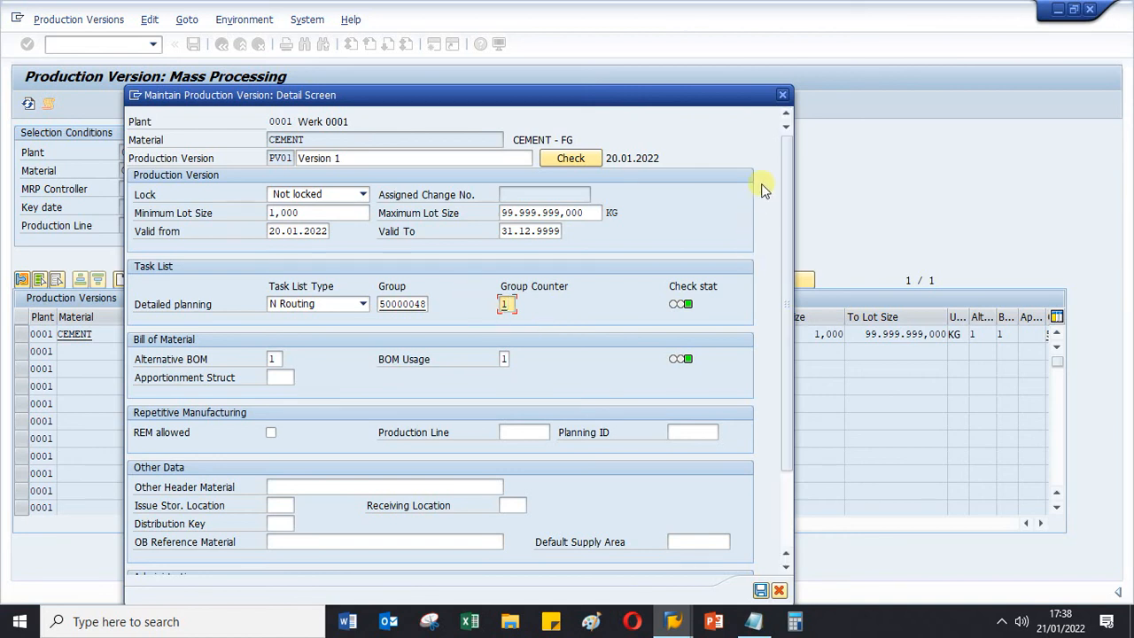
{"action": "left_click", "coordinate": [779, 590]}
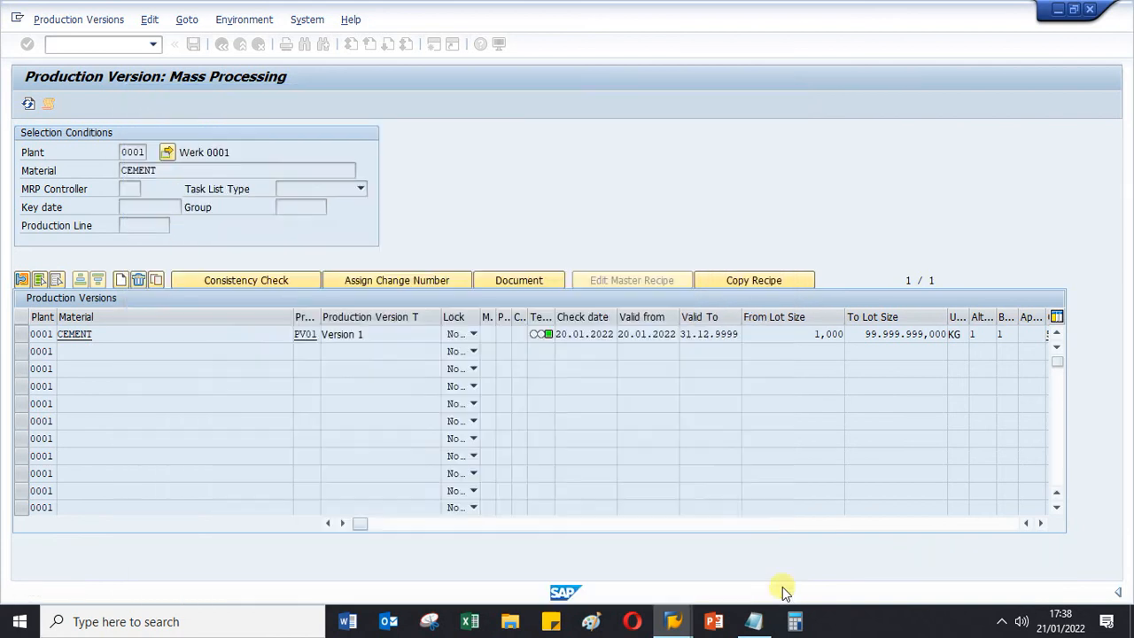
- Add a second production version row for material CEMENT with version PV02 and text Version 2
{"action": "left_click", "coordinate": [84, 351]}
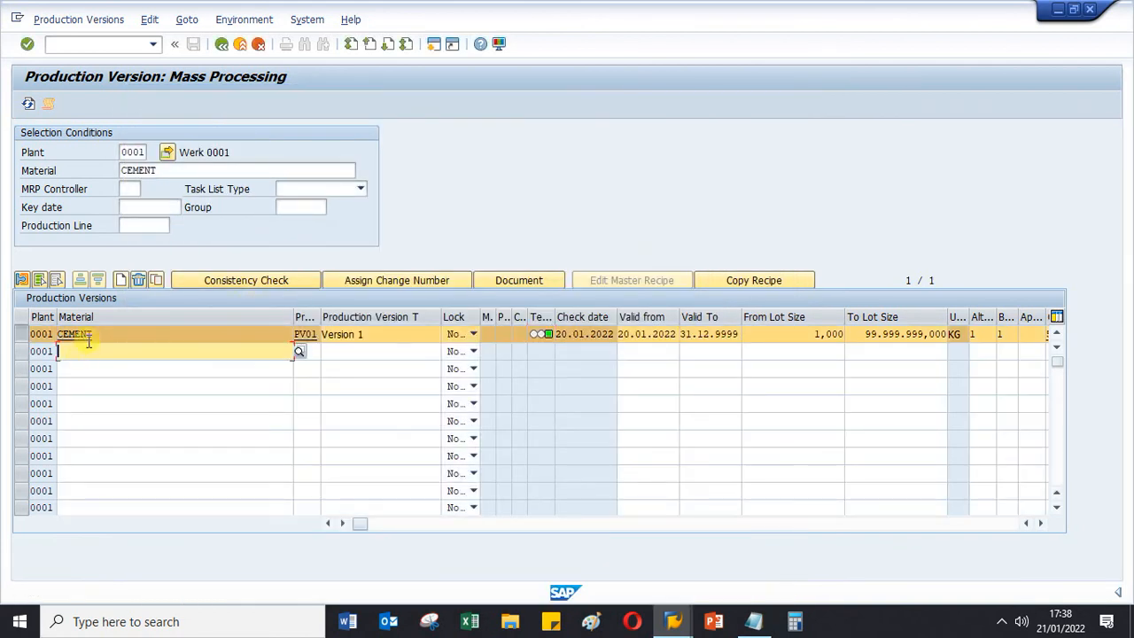
{"action": "double_click", "coordinate": [80, 334]}
{"action": "key", "text": "ctrl+c"}
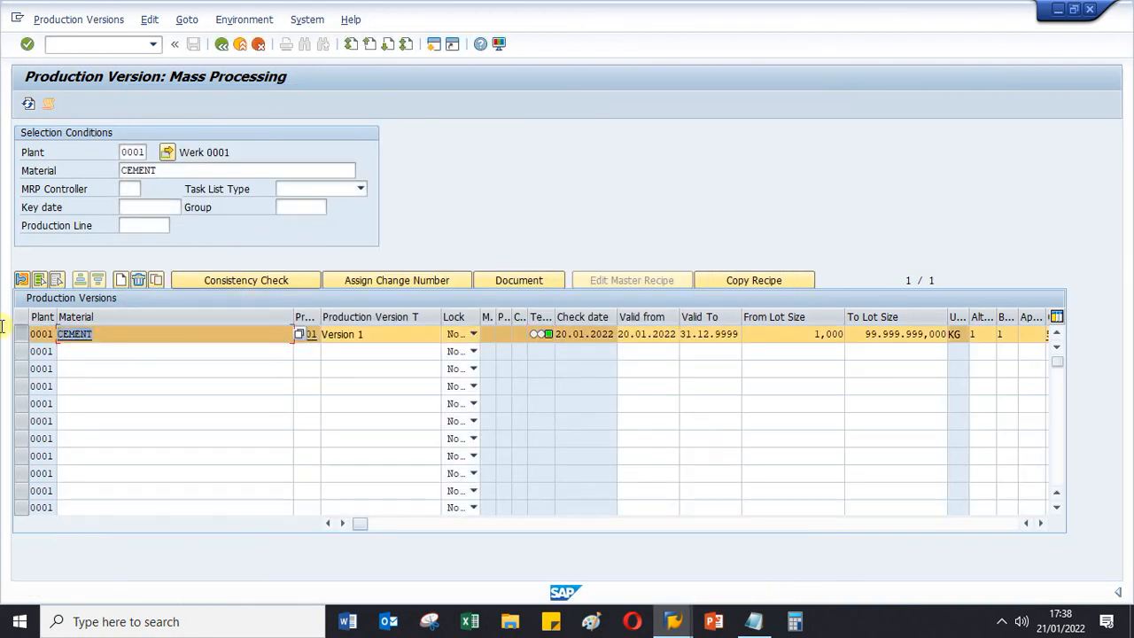
{"action": "left_click", "coordinate": [82, 351]}
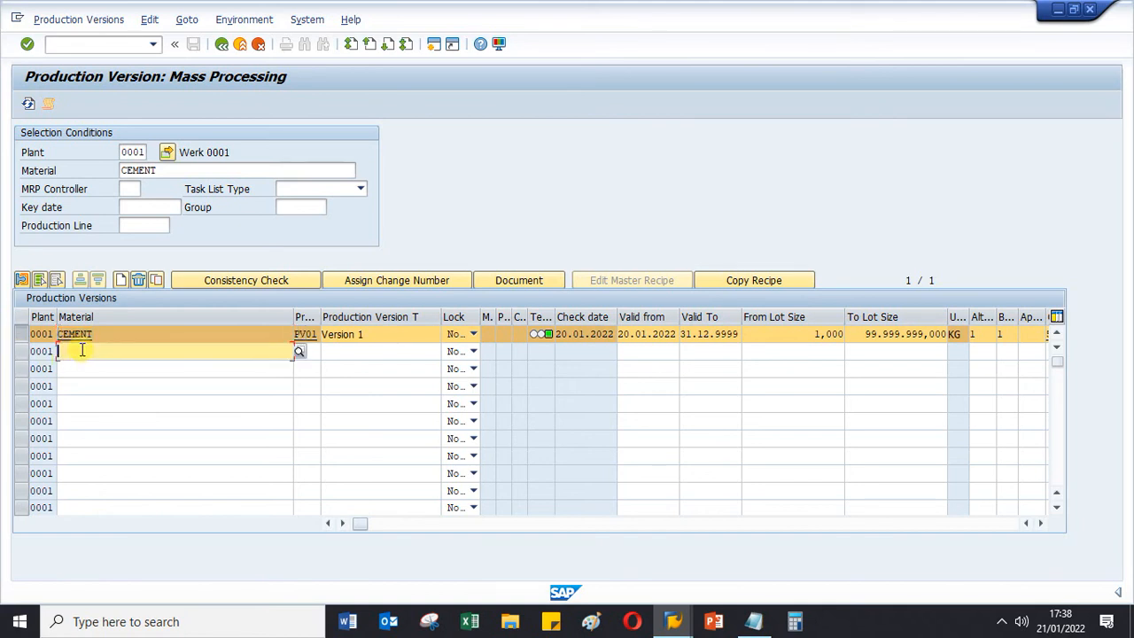
{"action": "key", "text": "ctrl+v"}
{"action": "left_click", "coordinate": [307, 350]}
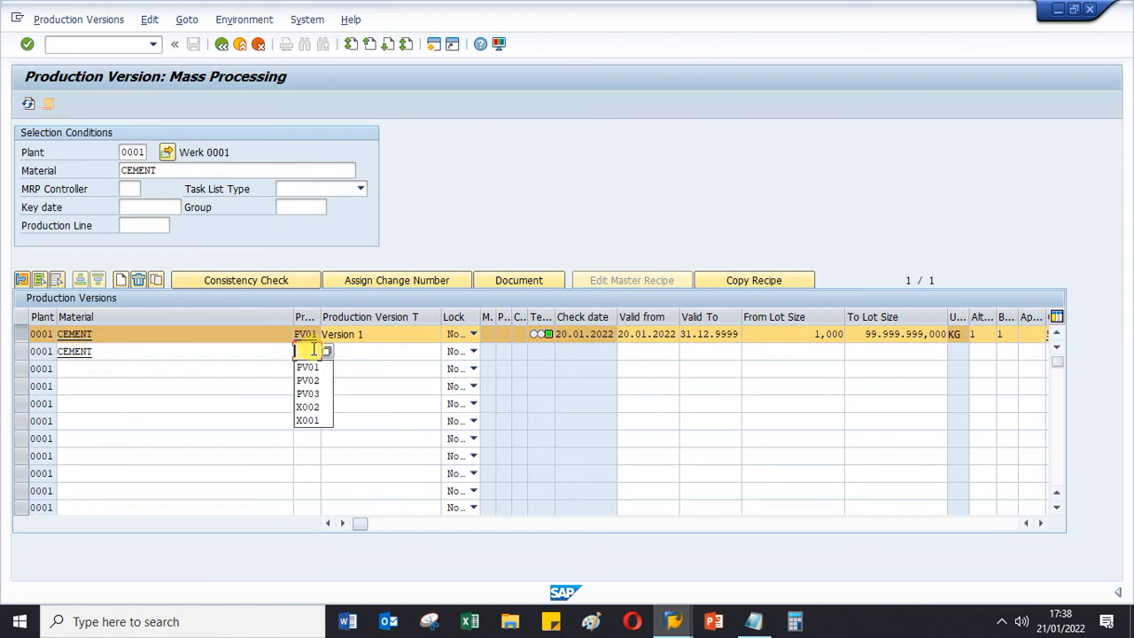
{"action": "left_click", "coordinate": [310, 380]}
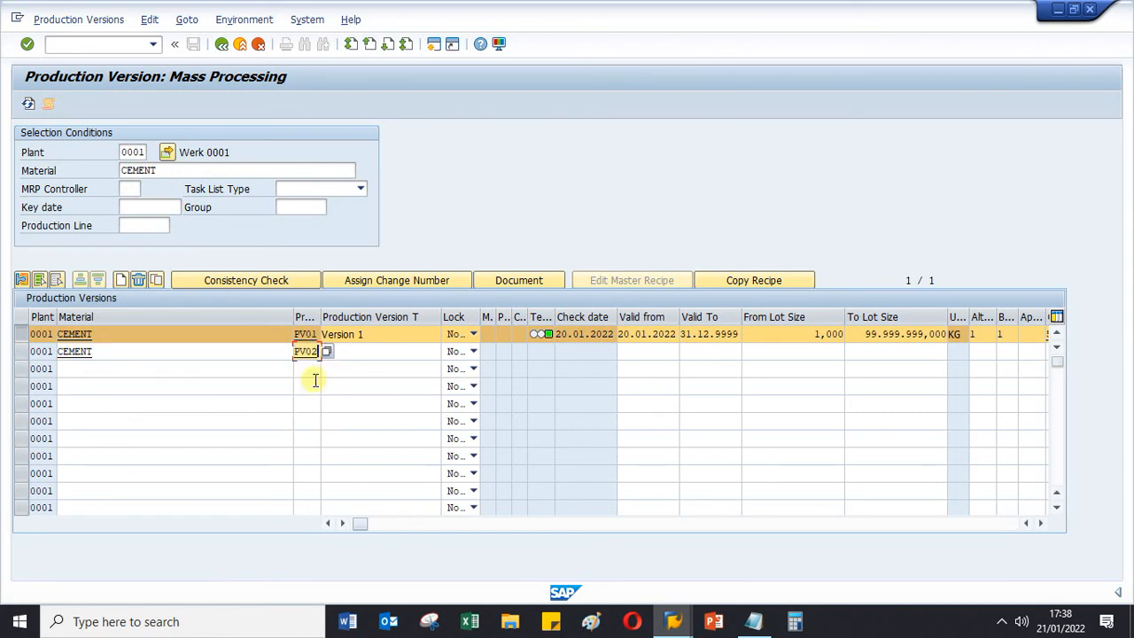
{"action": "left_click", "coordinate": [379, 352]}
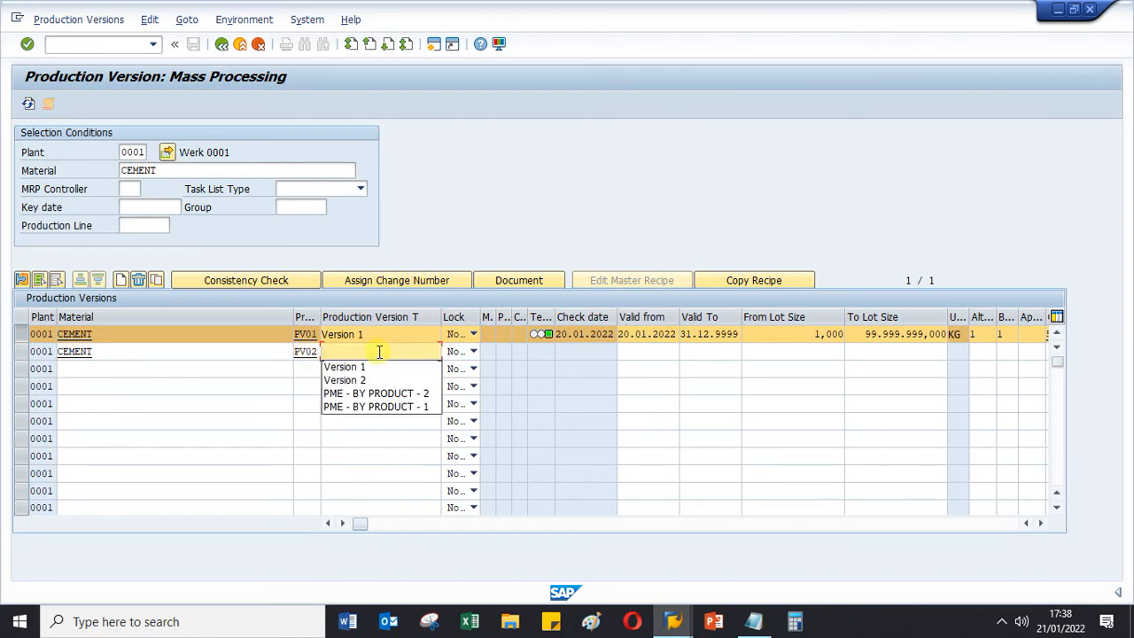
{"action": "left_click", "coordinate": [355, 383]}
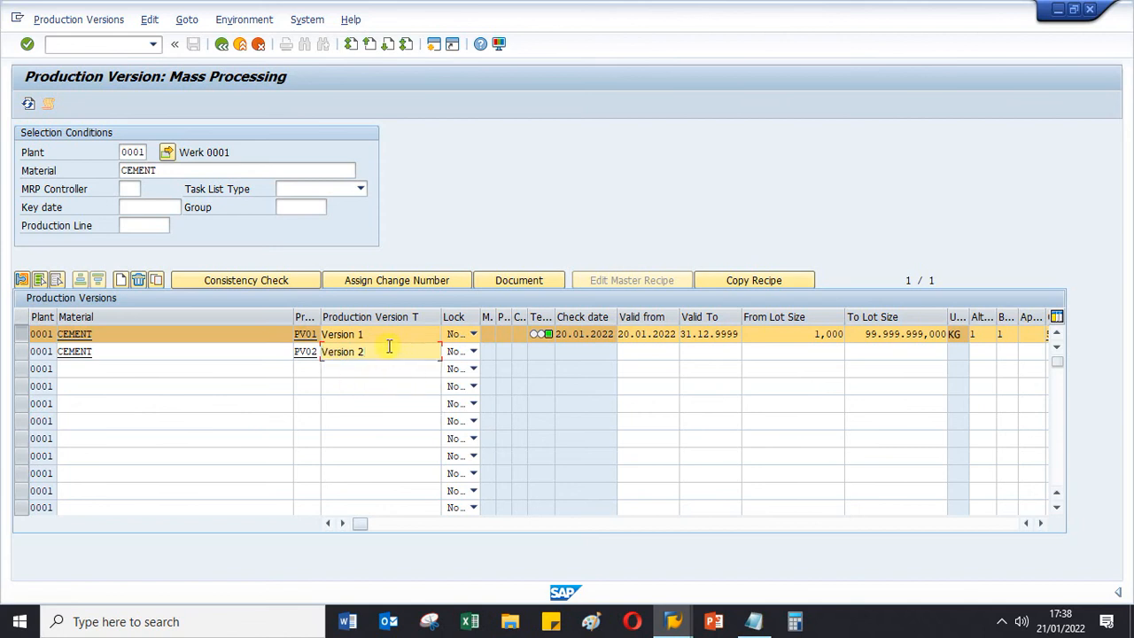
- Set the valid-from date of PV02 to 21.01.2022 and its lot size range from 1 to 99.999.999,000
{"action": "left_click", "coordinate": [644, 349]}
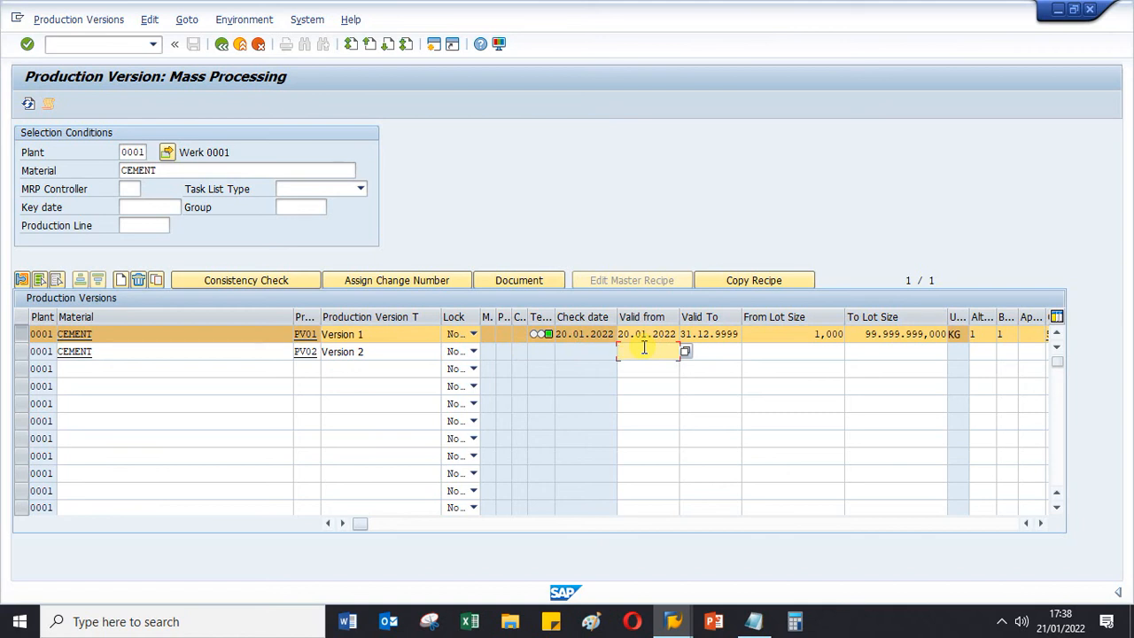
{"action": "type", "text": "21"}
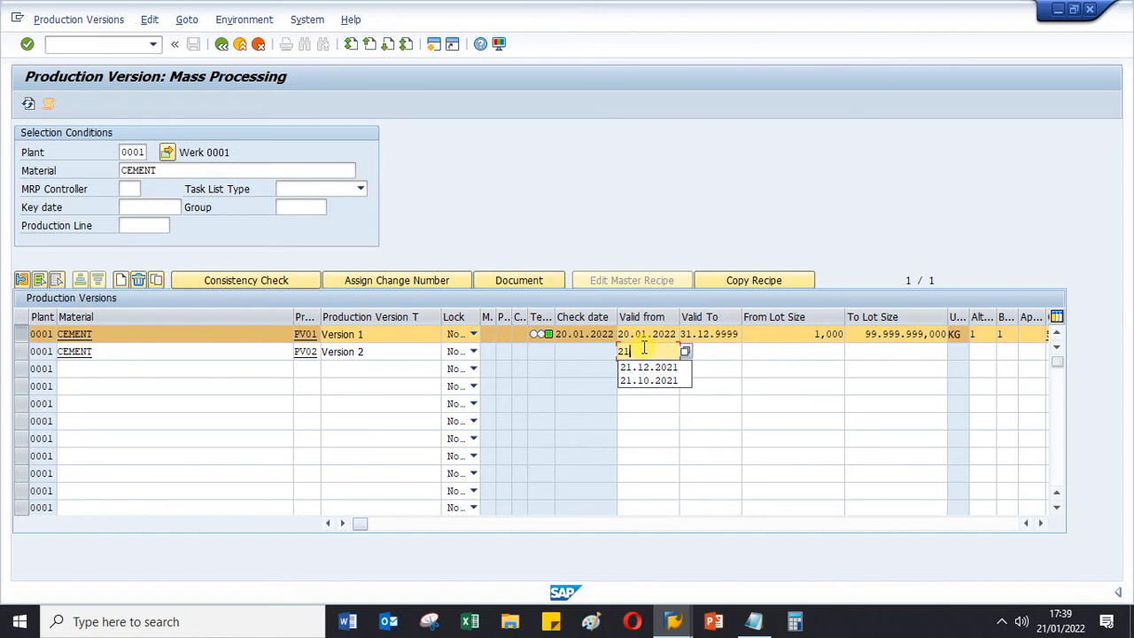
{"action": "type", "text": ".01.2022"}
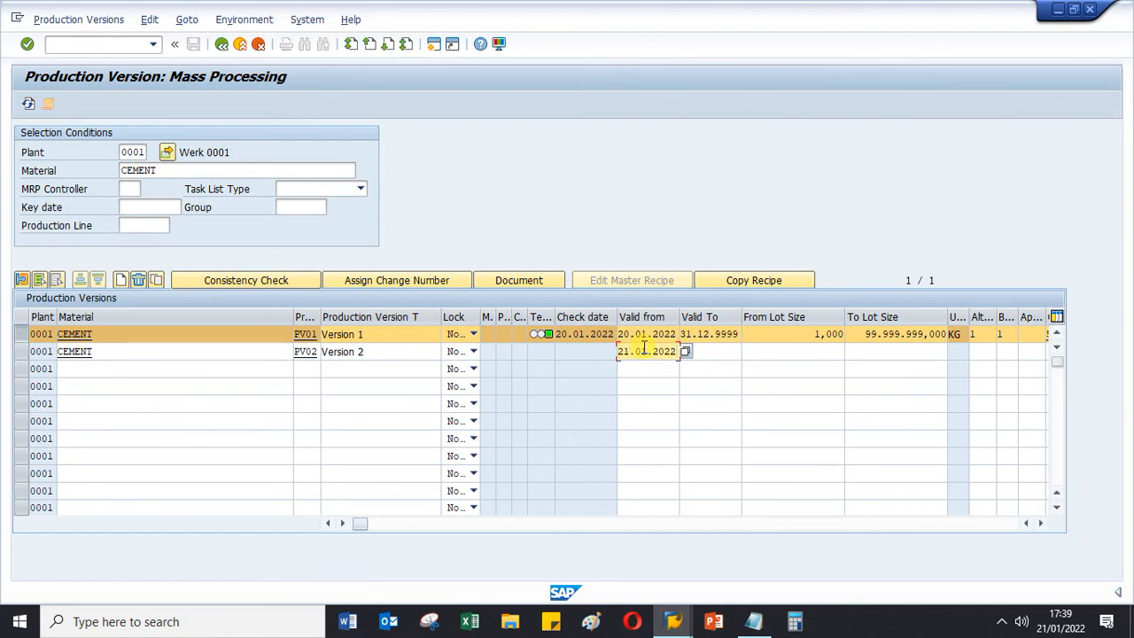
{"action": "left_click", "coordinate": [775, 349]}
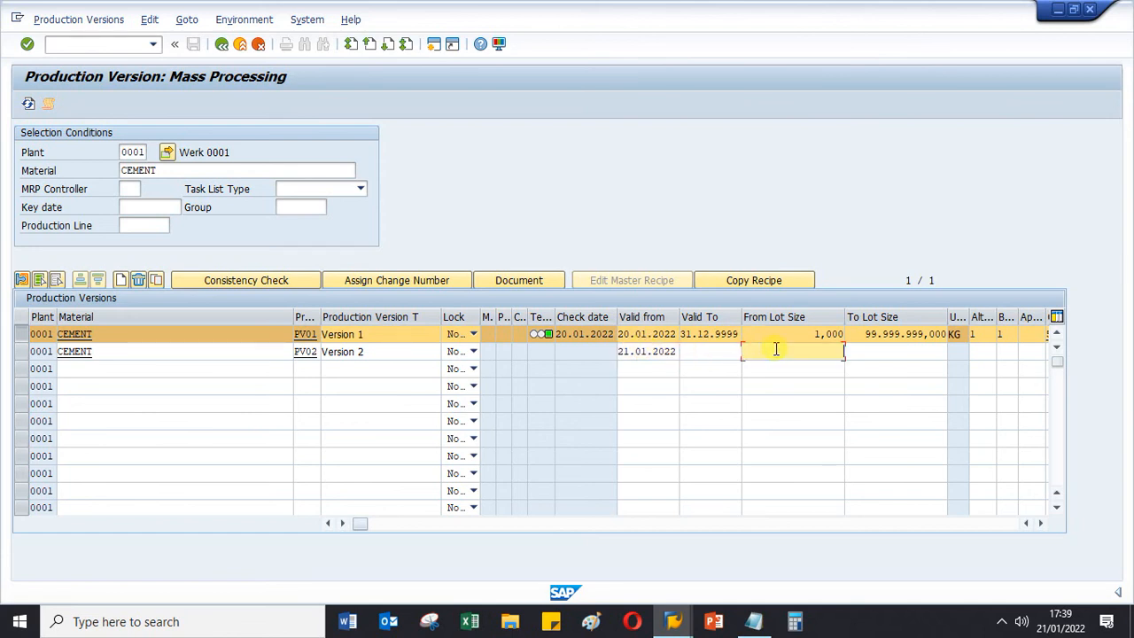
{"action": "type", "text": "1"}
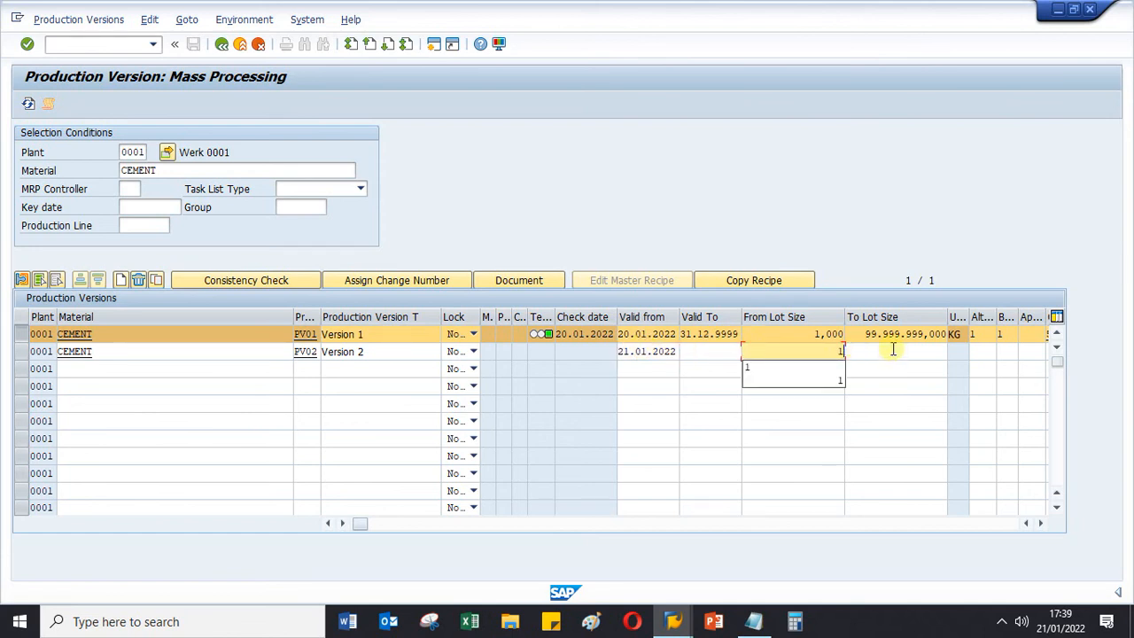
{"action": "left_click", "coordinate": [864, 336]}
{"action": "left_click_drag", "start_coordinate": [864, 337], "coordinate": [949, 345]}
{"action": "key", "text": "ctrl+c"}
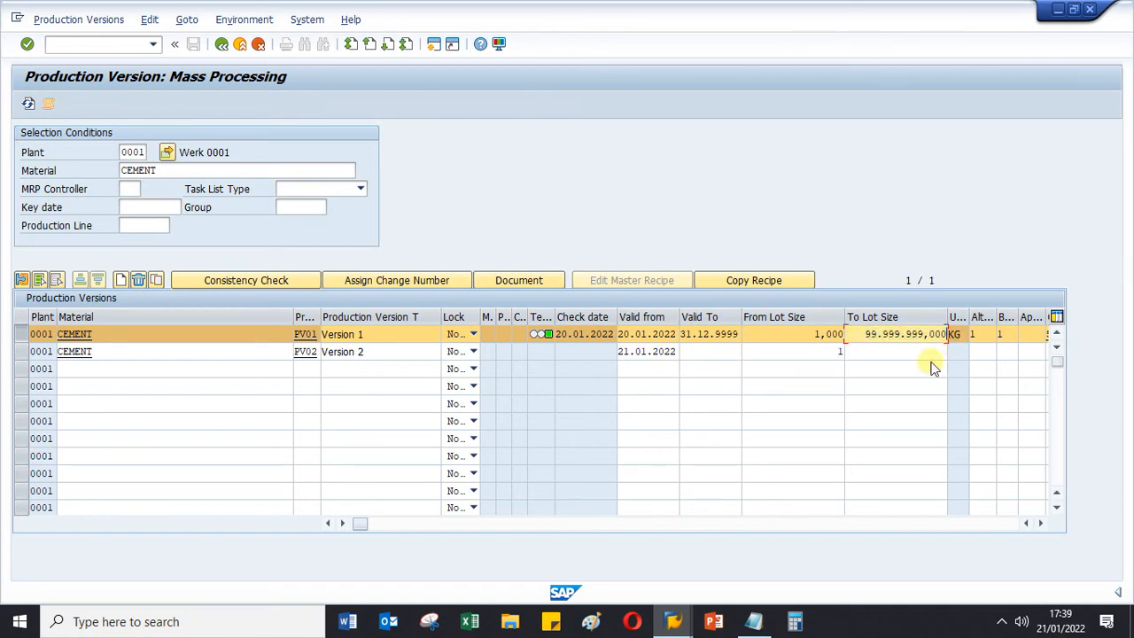
{"action": "left_click", "coordinate": [897, 352]}
{"action": "key", "text": "ctrl+v"}
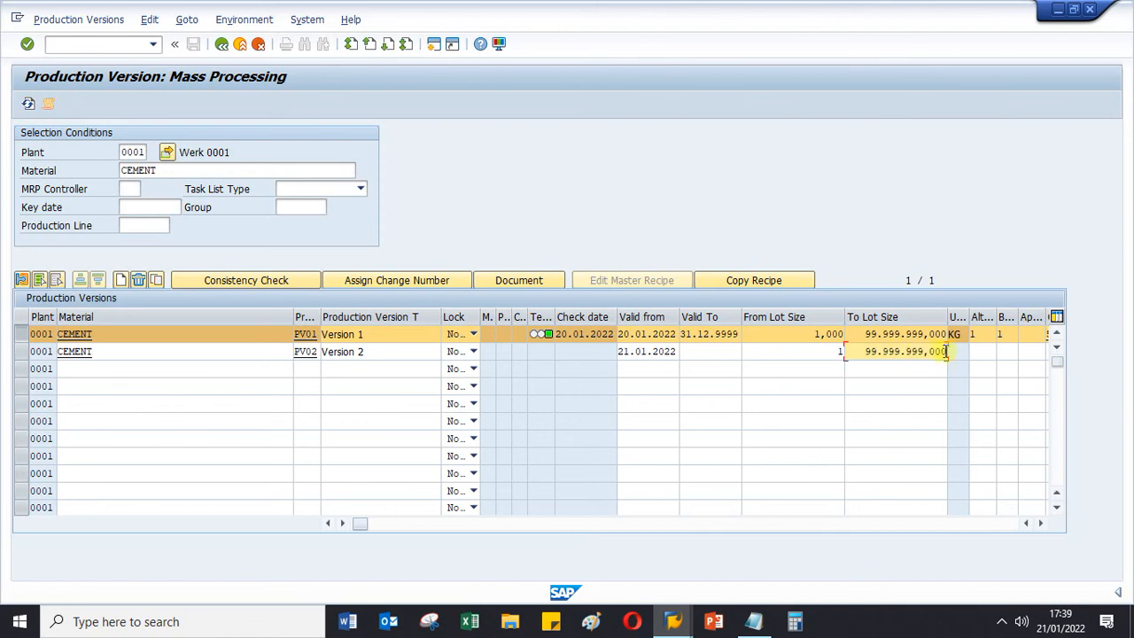
{"action": "key", "text": "Return"}
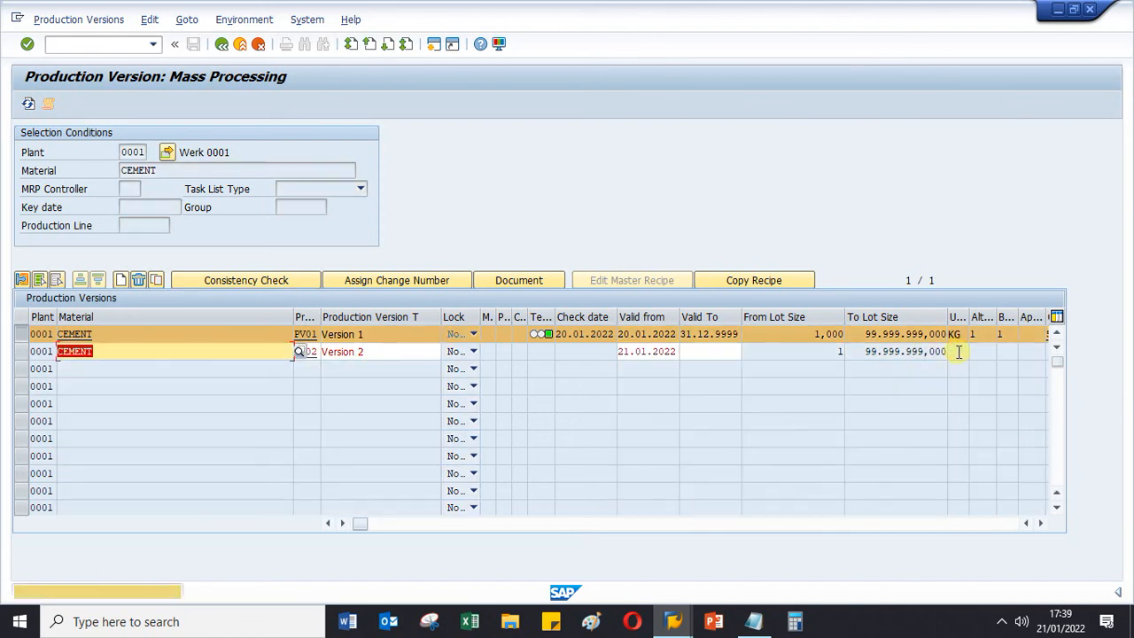
- Set the valid-to date of production version PV02 to 31.12.9999
{"action": "left_click", "coordinate": [699, 351]}
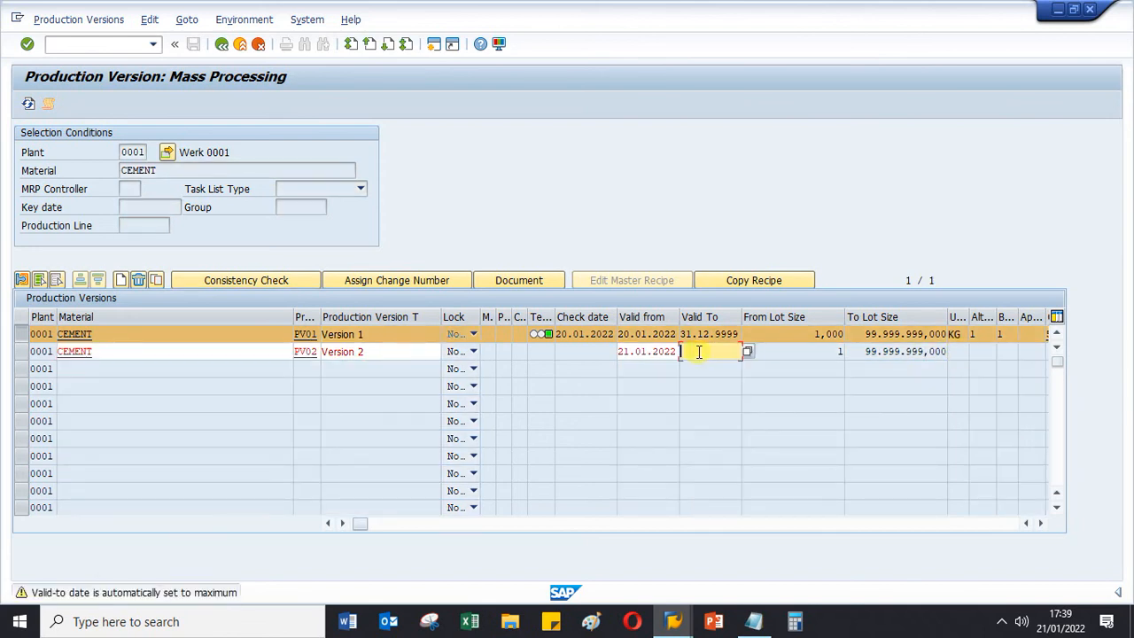
{"action": "type", "text": "3"}
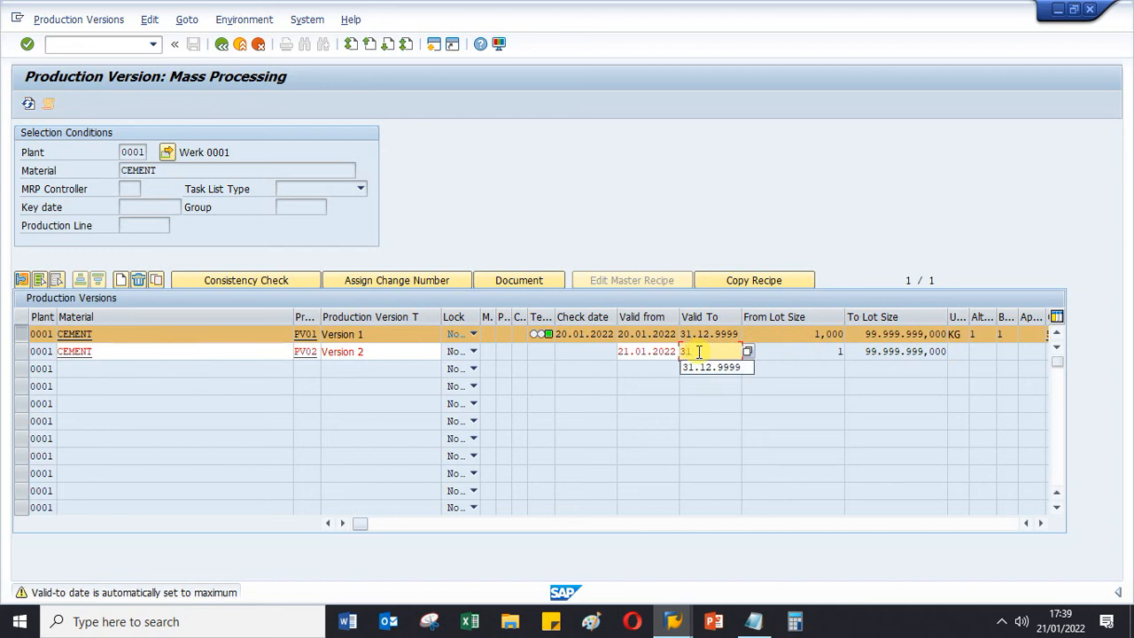
{"action": "type", "text": "1"}
{"action": "left_click", "coordinate": [698, 366]}
{"action": "key", "text": "Return"}
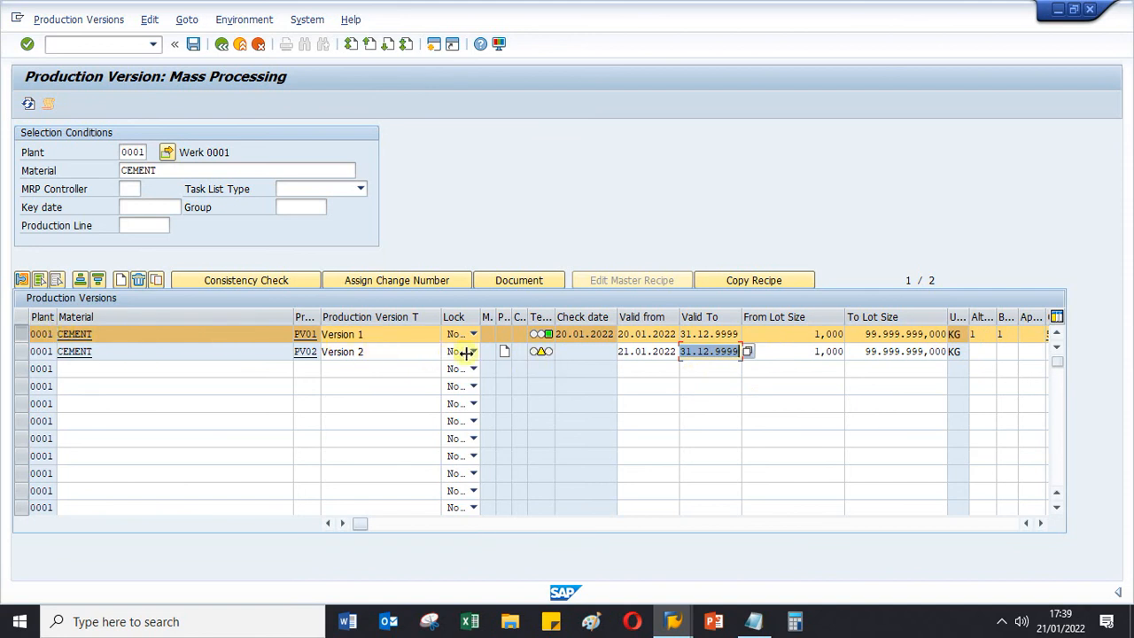
- Open the details of production version PV02 and set its detailed planning task list type to N Routing
{"action": "double_click", "coordinate": [538, 353]}
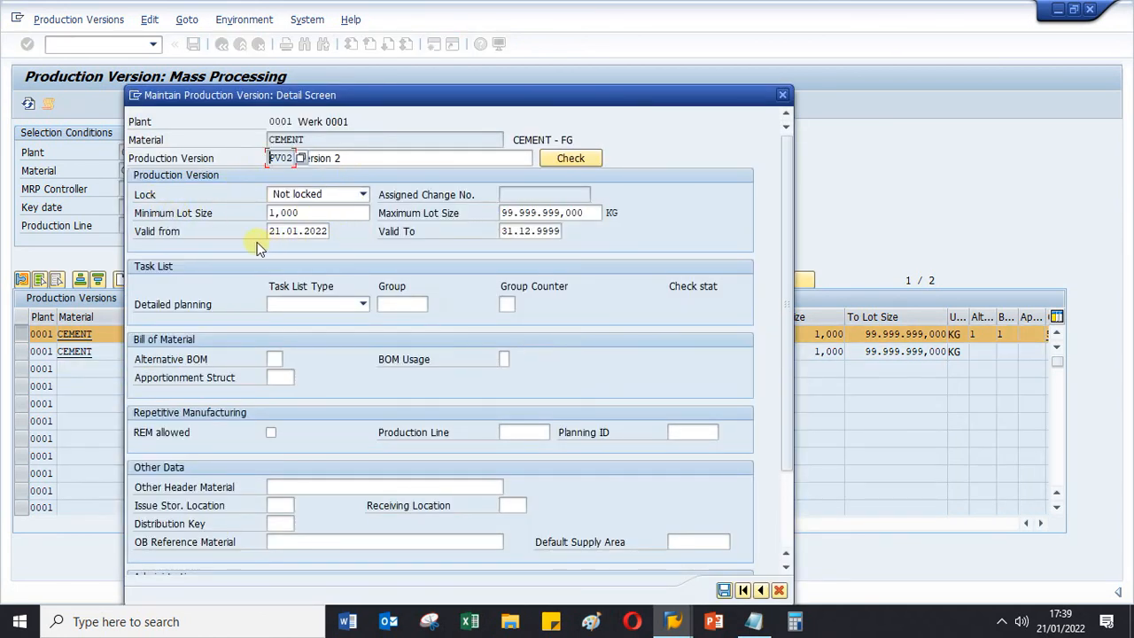
{"action": "left_click", "coordinate": [362, 304]}
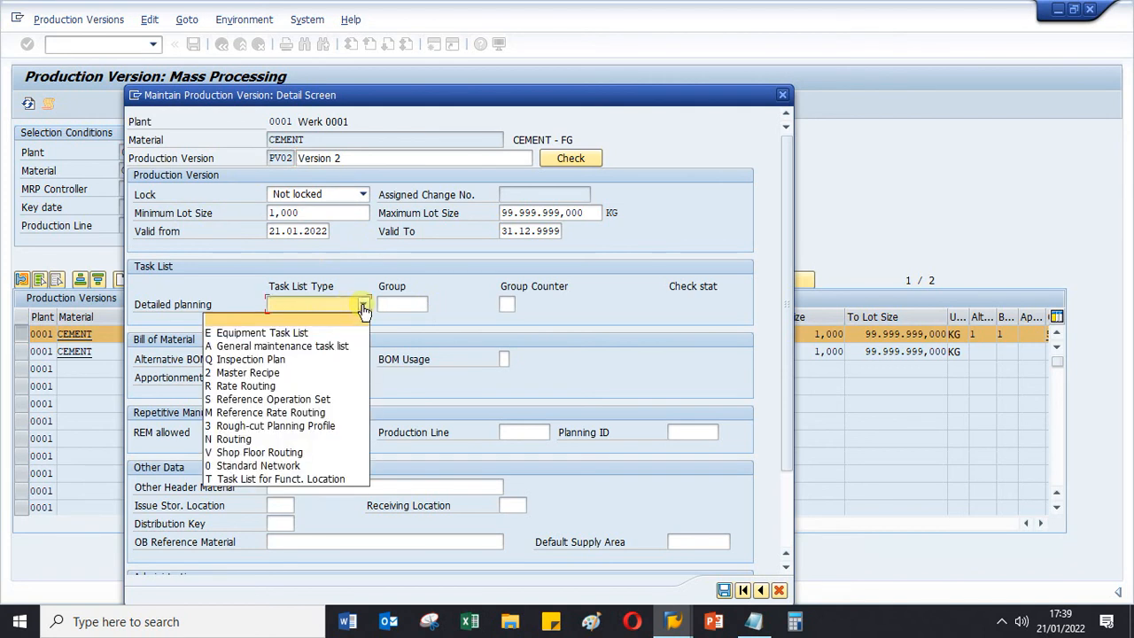
{"action": "left_click", "coordinate": [235, 439]}
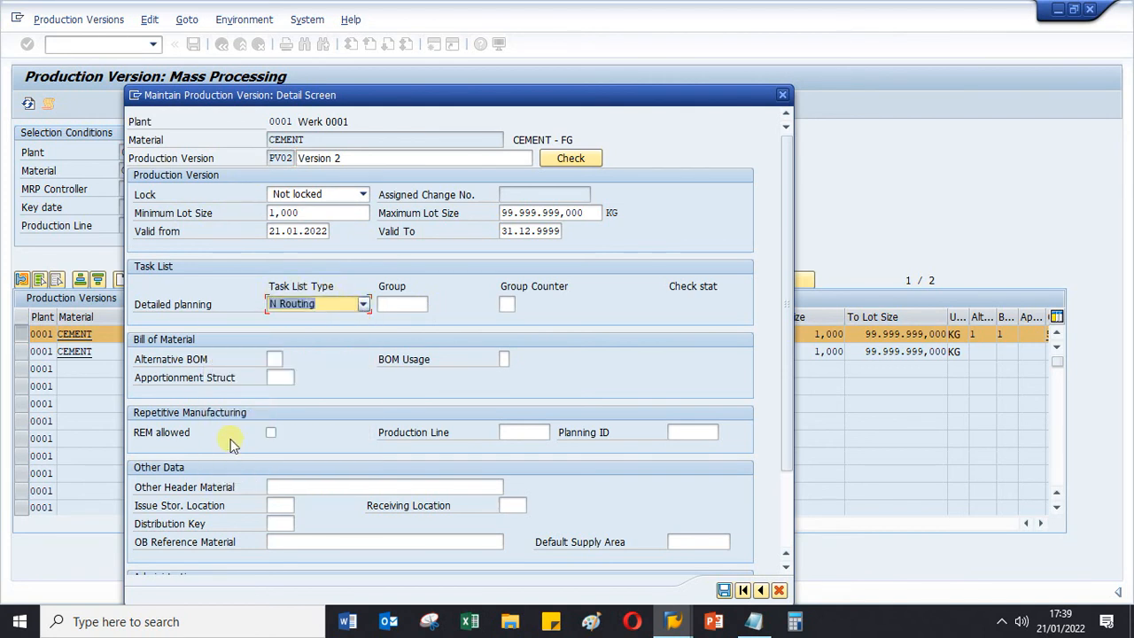
- Assign the CEMENT - FG routing group 50000048 with group counter 2 to the detailed planning of production version PV02
{"action": "left_click", "coordinate": [440, 309]}
{"action": "left_click", "coordinate": [434, 305]}
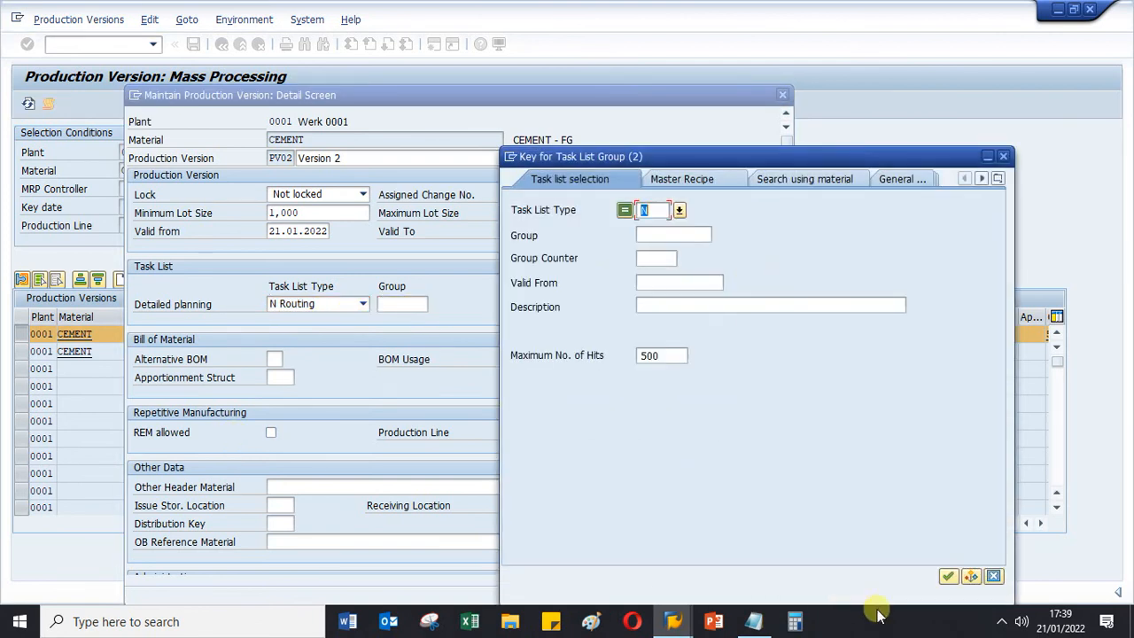
{"action": "left_click", "coordinate": [948, 576]}
{"action": "scroll", "coordinate": [700, 328], "scroll_direction": "down", "scroll_amount": 10}
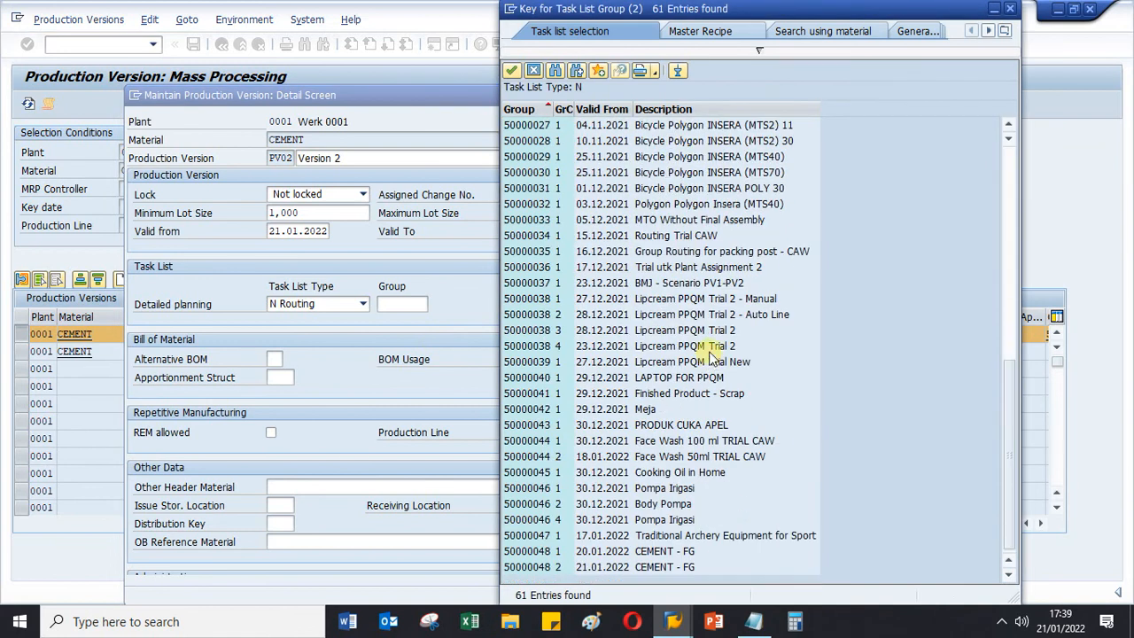
{"action": "left_click", "coordinate": [531, 568]}
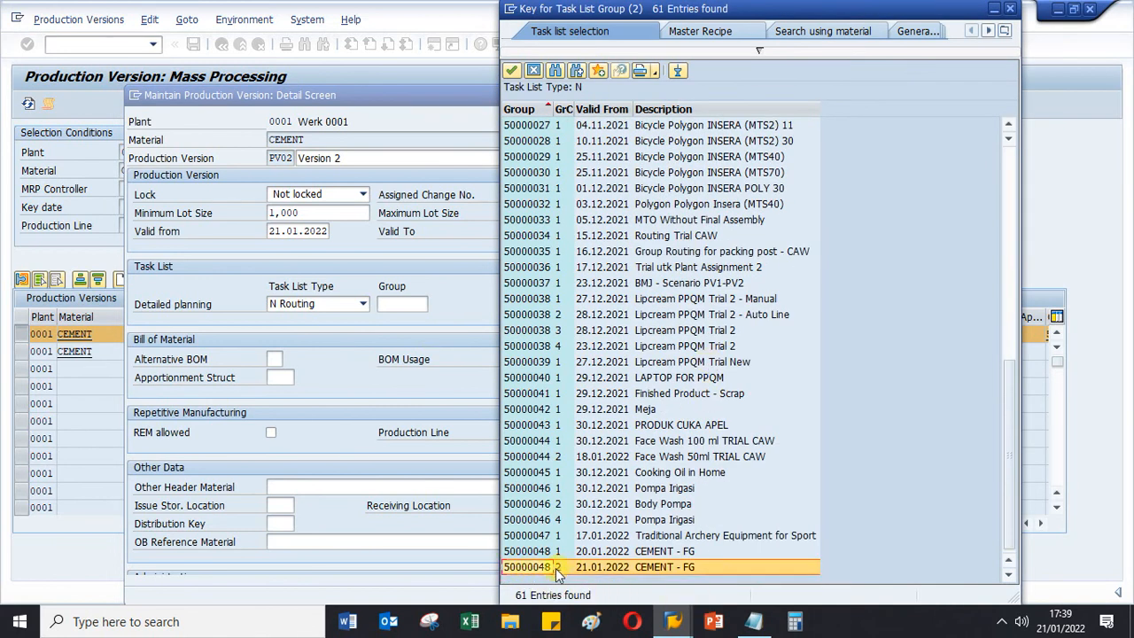
{"action": "double_click", "coordinate": [536, 567]}
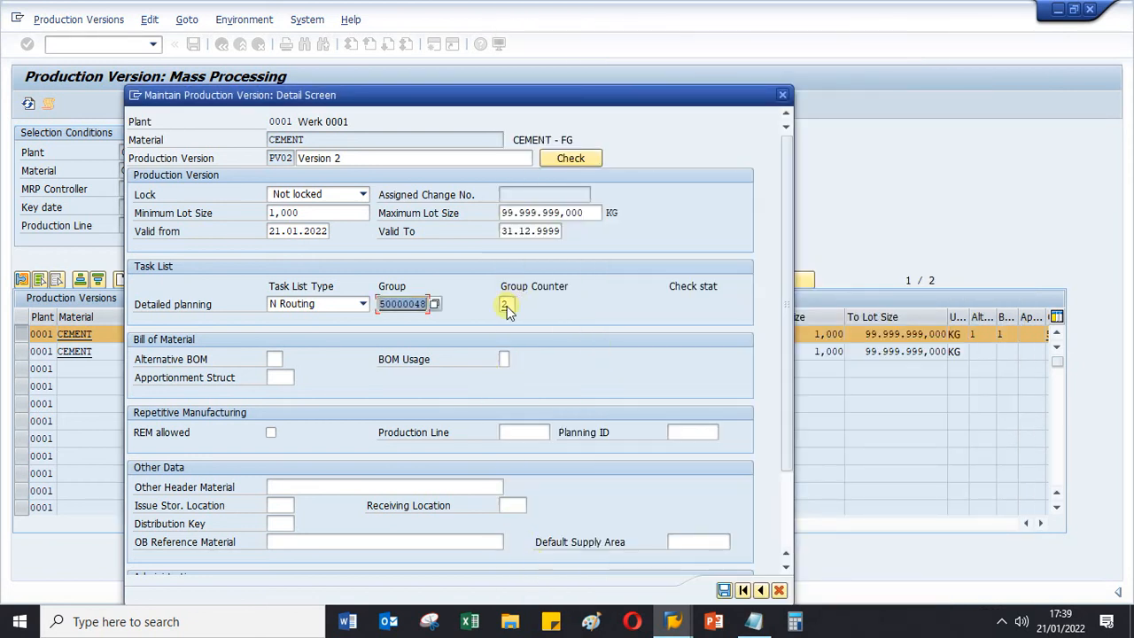
- Assign alternative BOM 1 with BOM usage 1 to production version PV02
{"action": "left_click", "coordinate": [275, 359]}
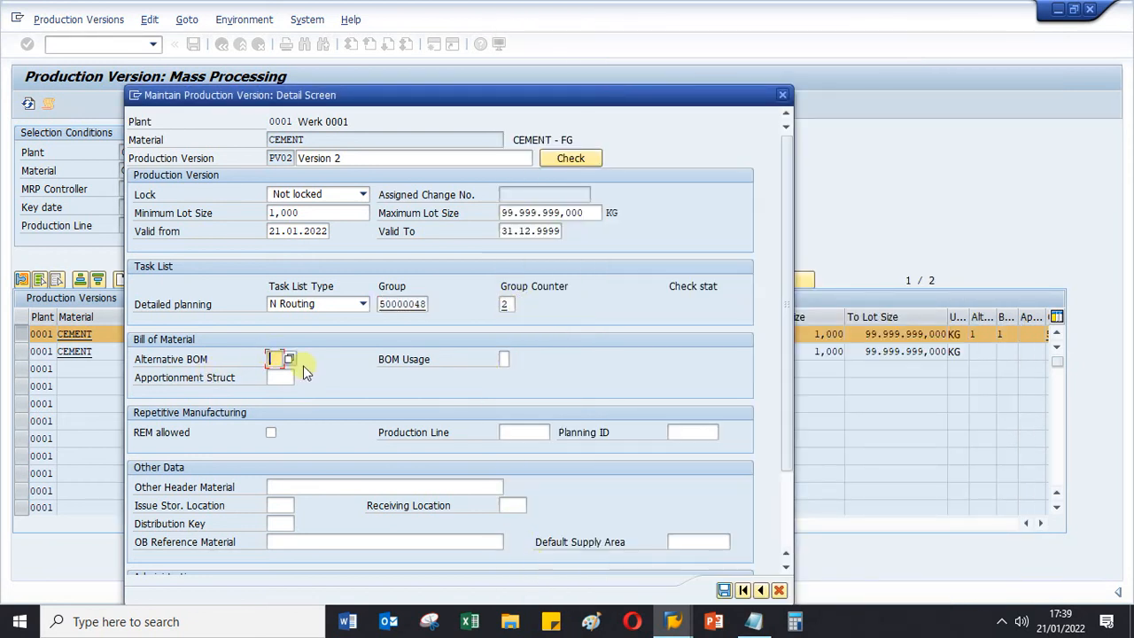
{"action": "left_click", "coordinate": [288, 360]}
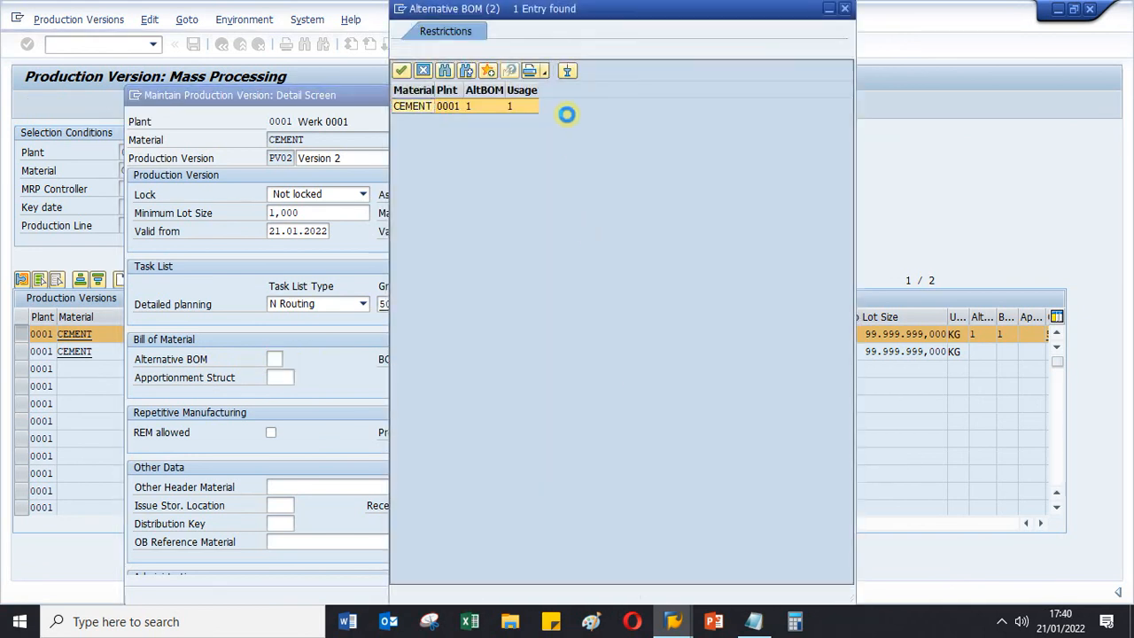
{"action": "double_click", "coordinate": [410, 106]}
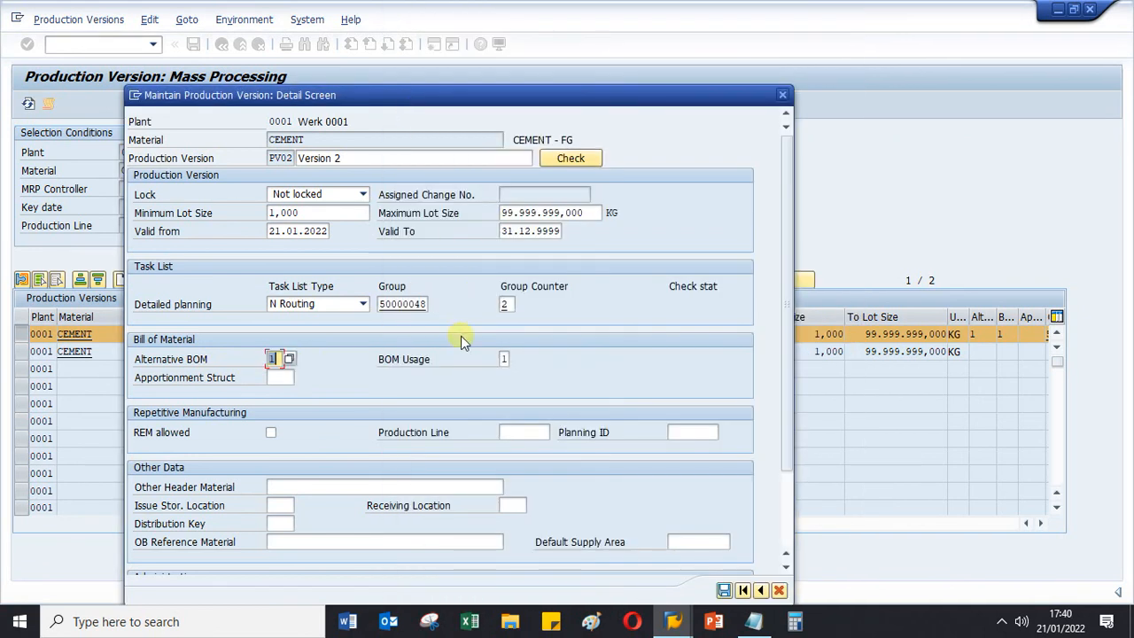
{"action": "key", "text": "Return"}
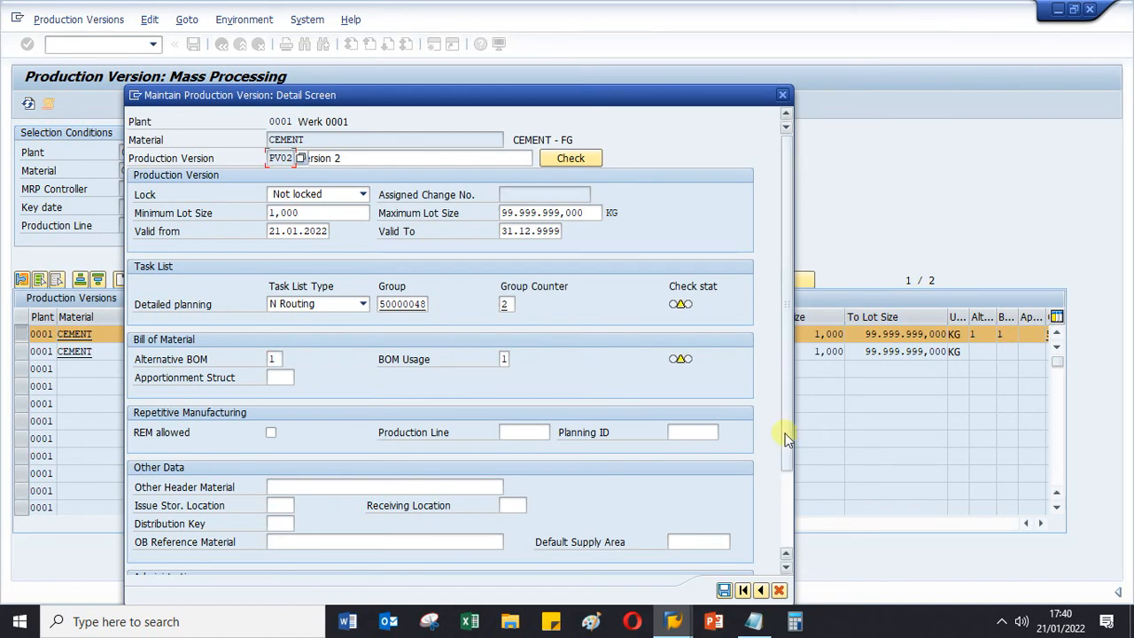
- Run the consistency check on production version PV02 and accept its detail settings
{"action": "left_click", "coordinate": [567, 159]}
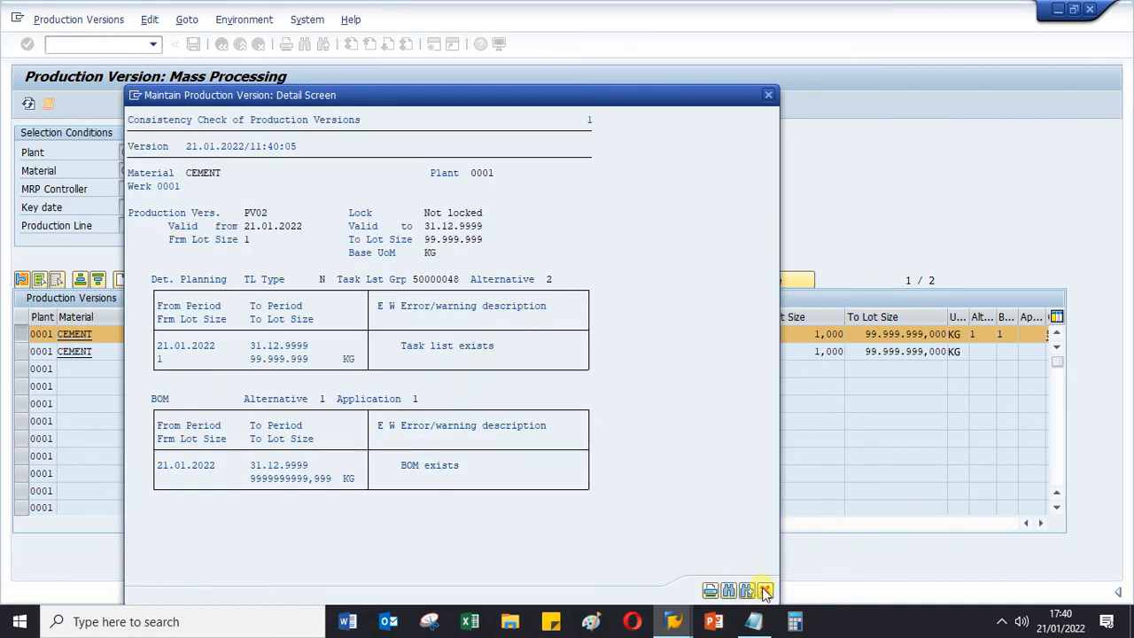
{"action": "left_click", "coordinate": [764, 590]}
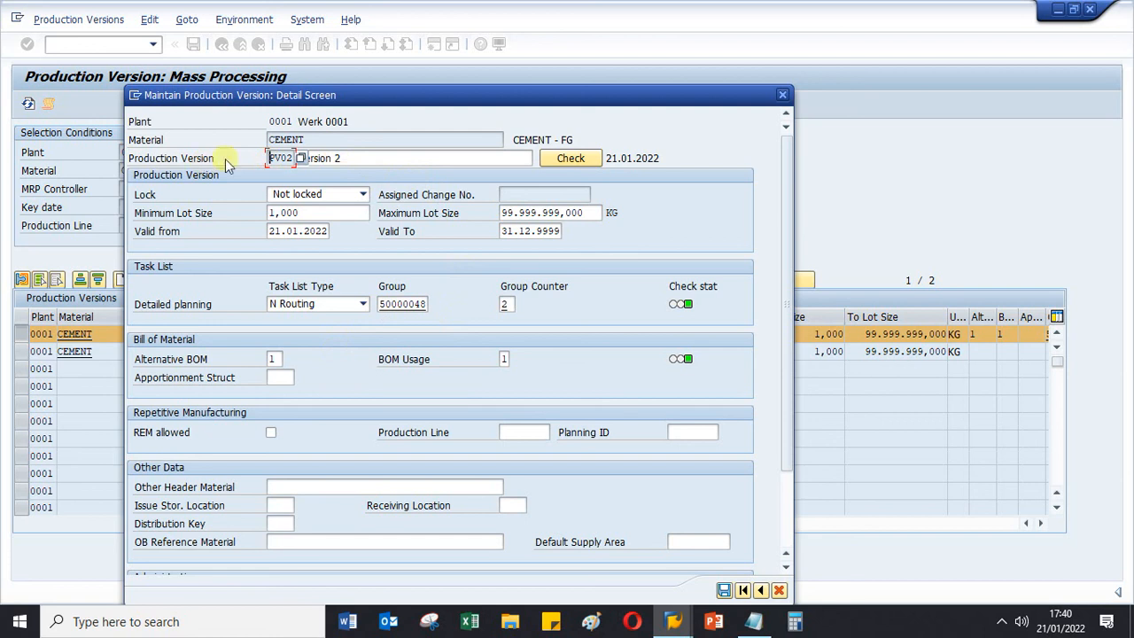
{"action": "left_click", "coordinate": [368, 157]}
{"action": "left_click", "coordinate": [368, 157]}
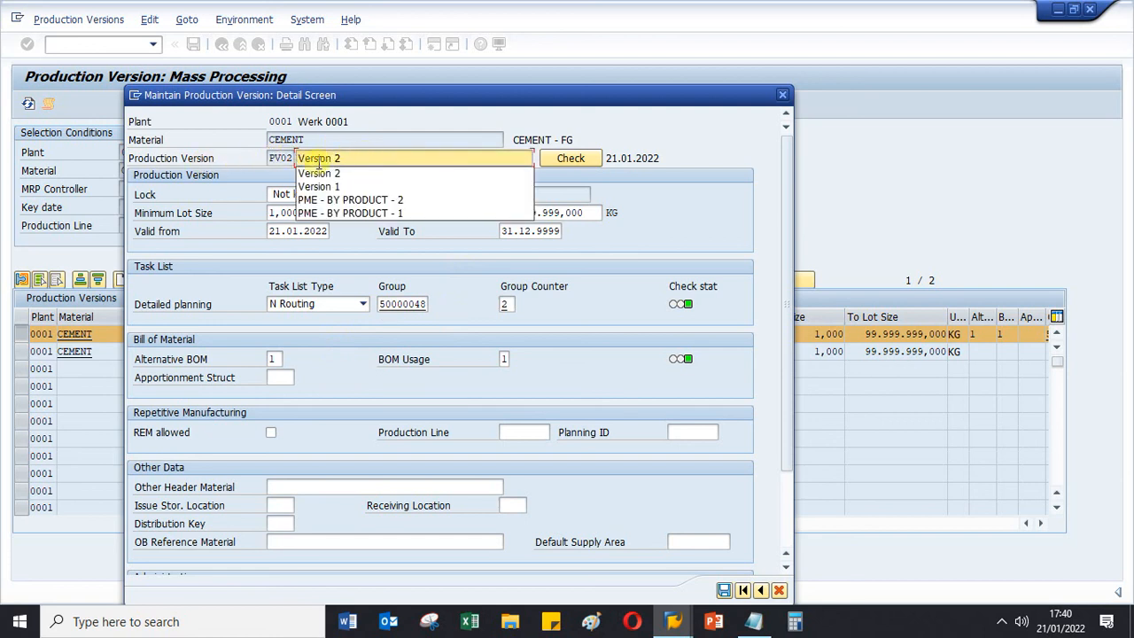
{"action": "left_click", "coordinate": [223, 229]}
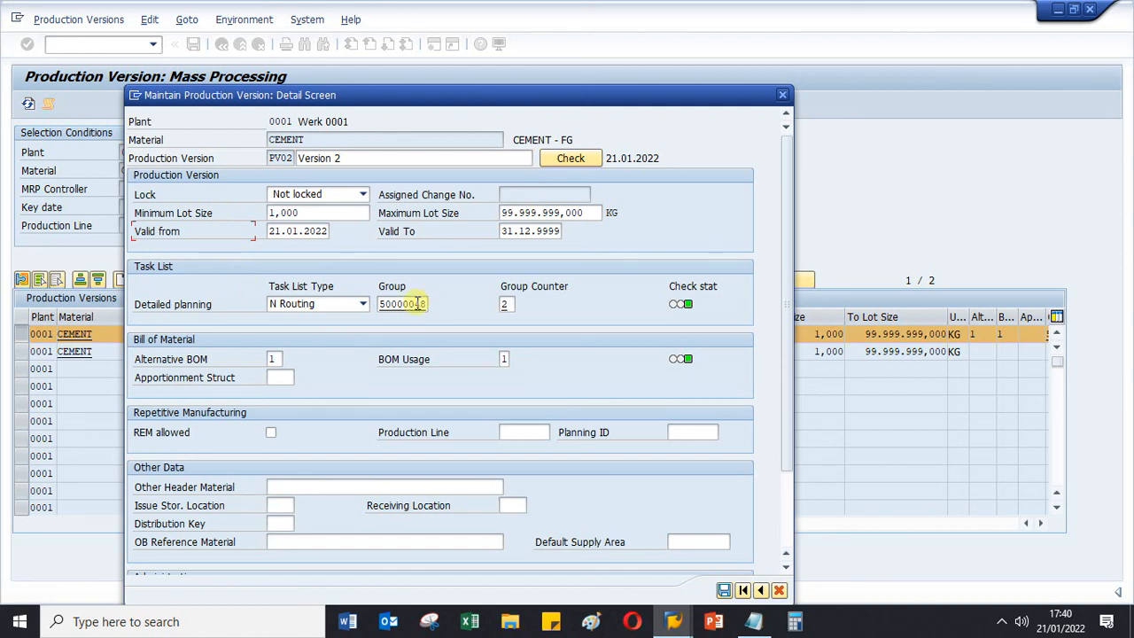
{"action": "left_click", "coordinate": [724, 587]}
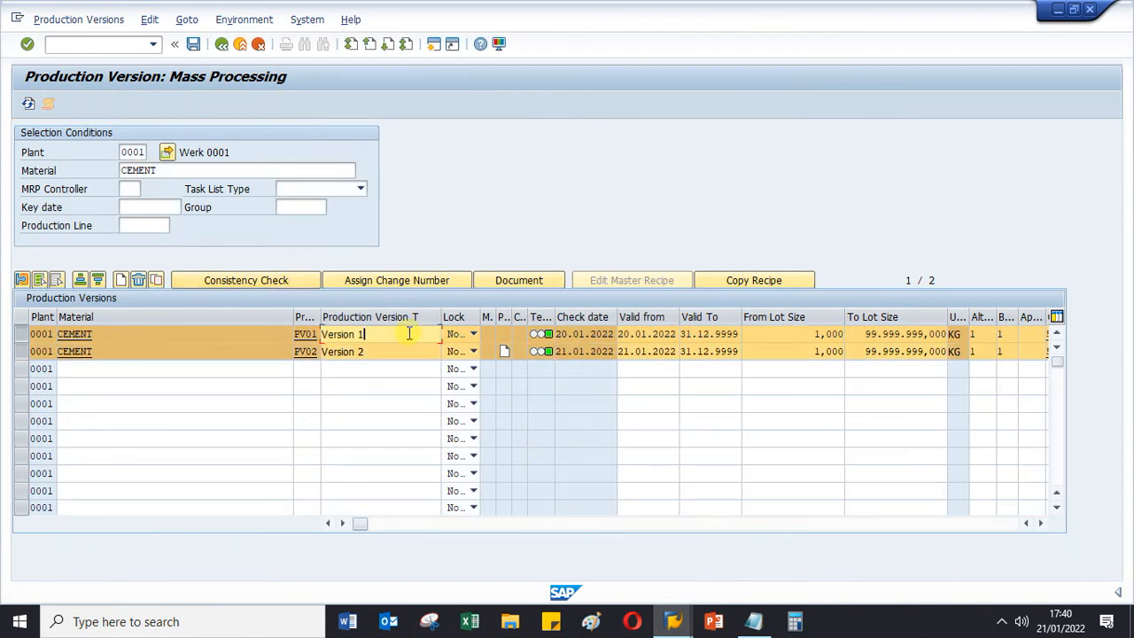
- Deselect the two CEMENT version rows, save the production versions and return to the SAP Easy Access screen
{"action": "left_click", "coordinate": [25, 348]}
{"action": "left_click", "coordinate": [25, 349]}
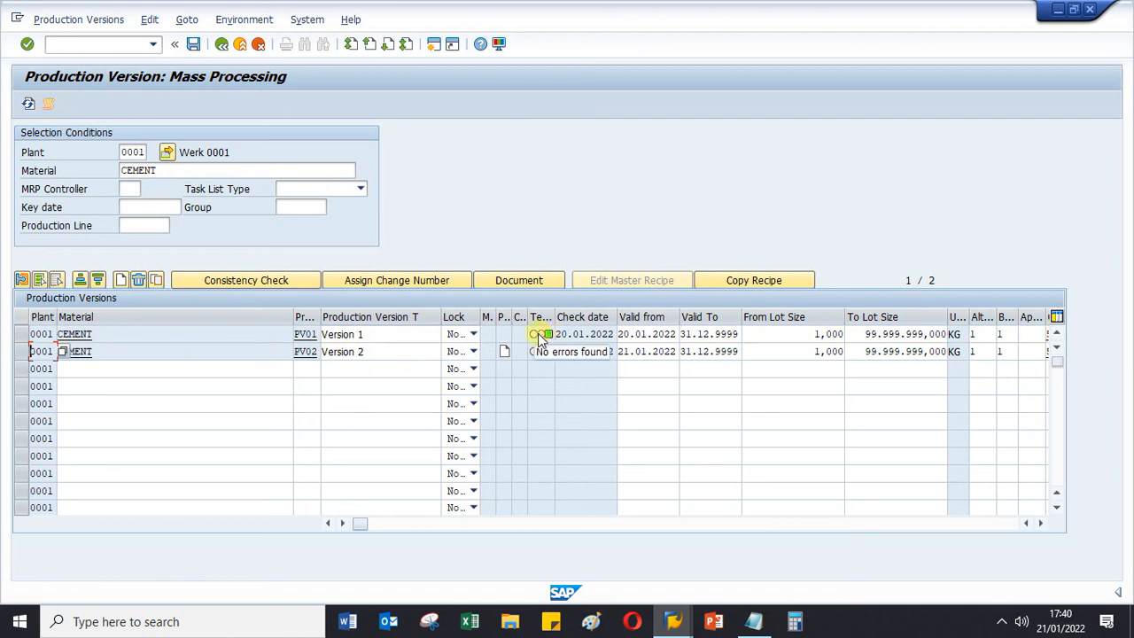
{"action": "left_click", "coordinate": [376, 334]}
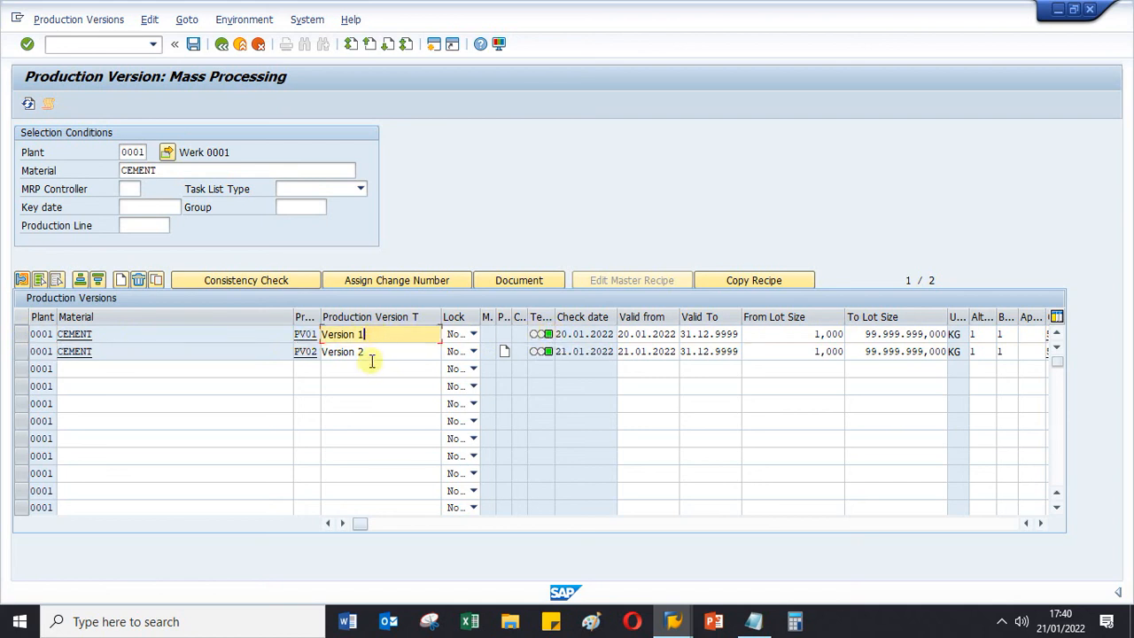
{"action": "left_click", "coordinate": [373, 352]}
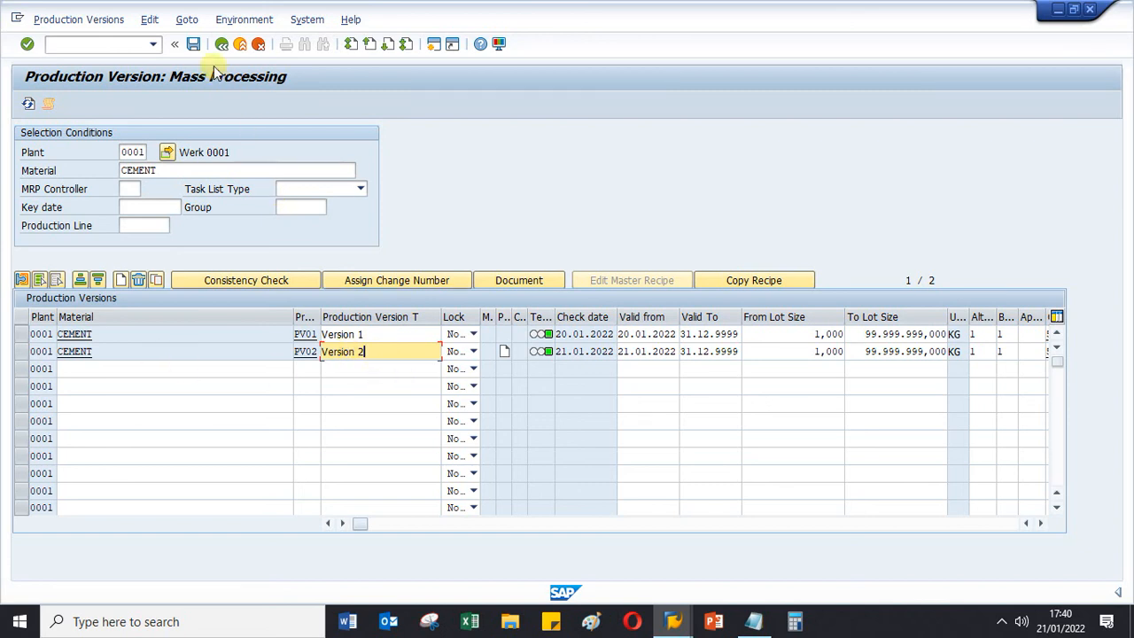
{"action": "left_click", "coordinate": [193, 44]}
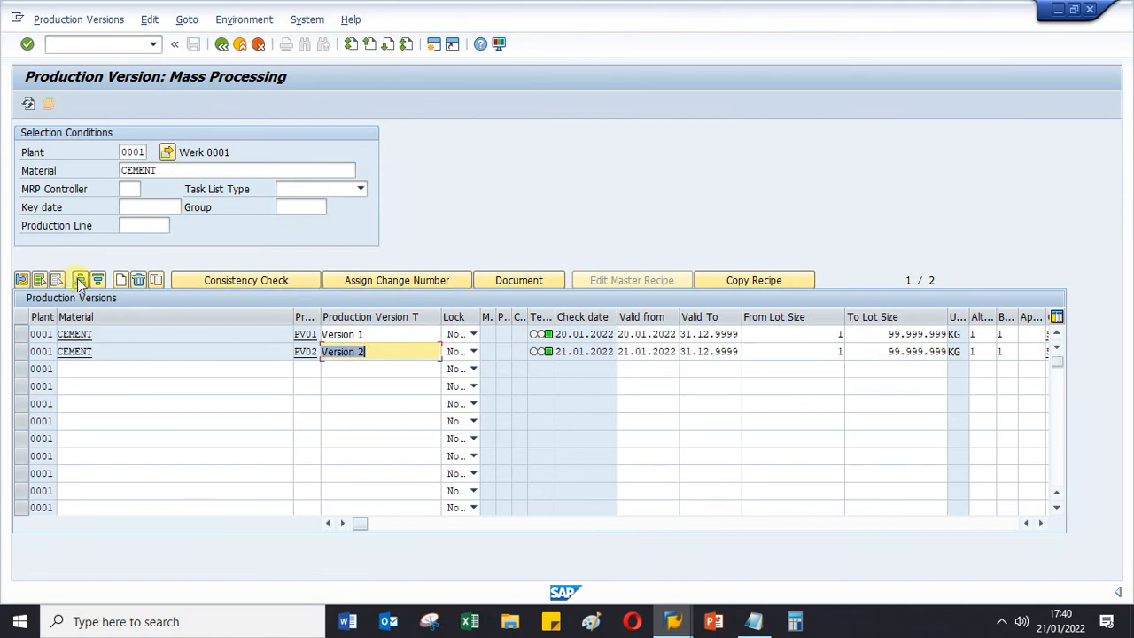
{"action": "left_click_drag", "start_coordinate": [177, 169], "coordinate": [27, 165]}
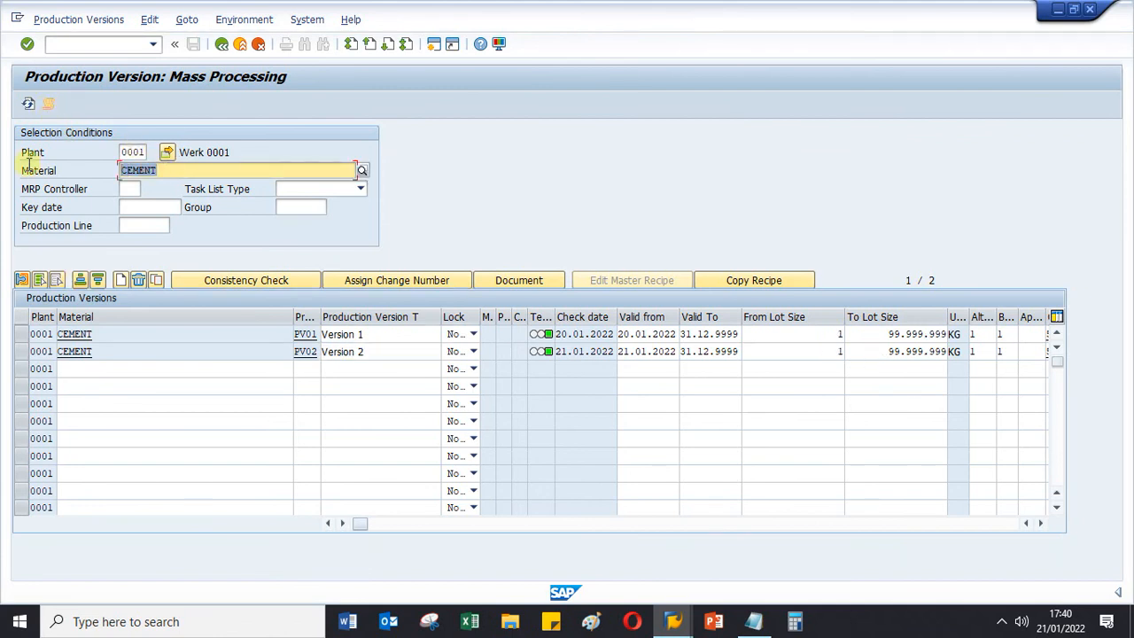
{"action": "left_click", "coordinate": [221, 46]}
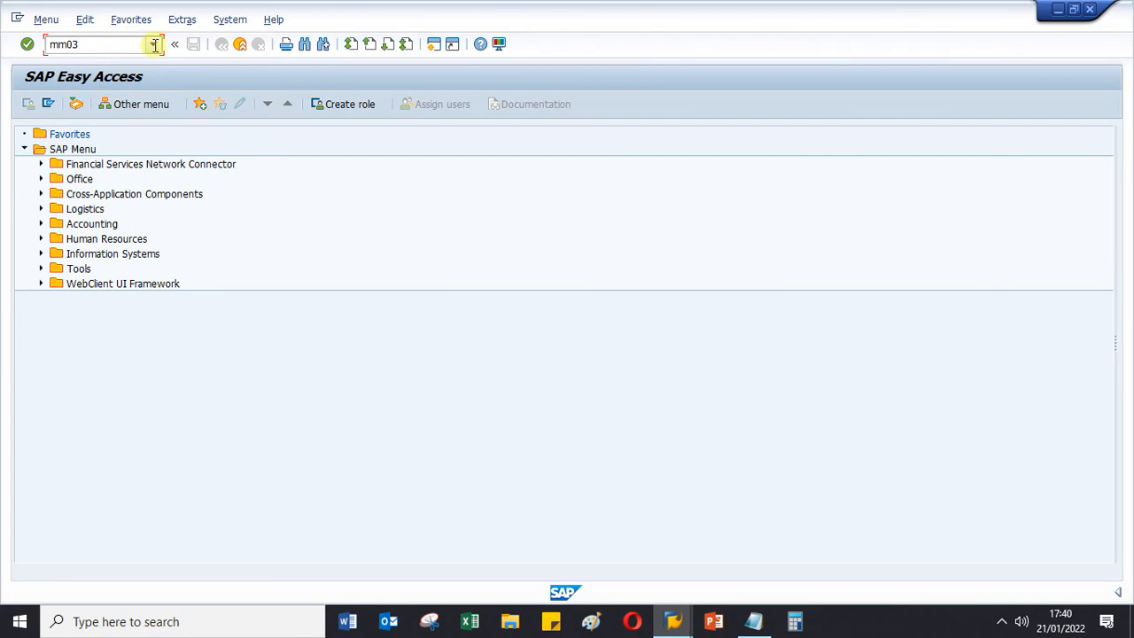
- Display material CEMENT with transaction MM03 in the MRP 4 view for plant 0001
{"action": "key", "text": "Return"}
{"action": "key", "text": "Return"}
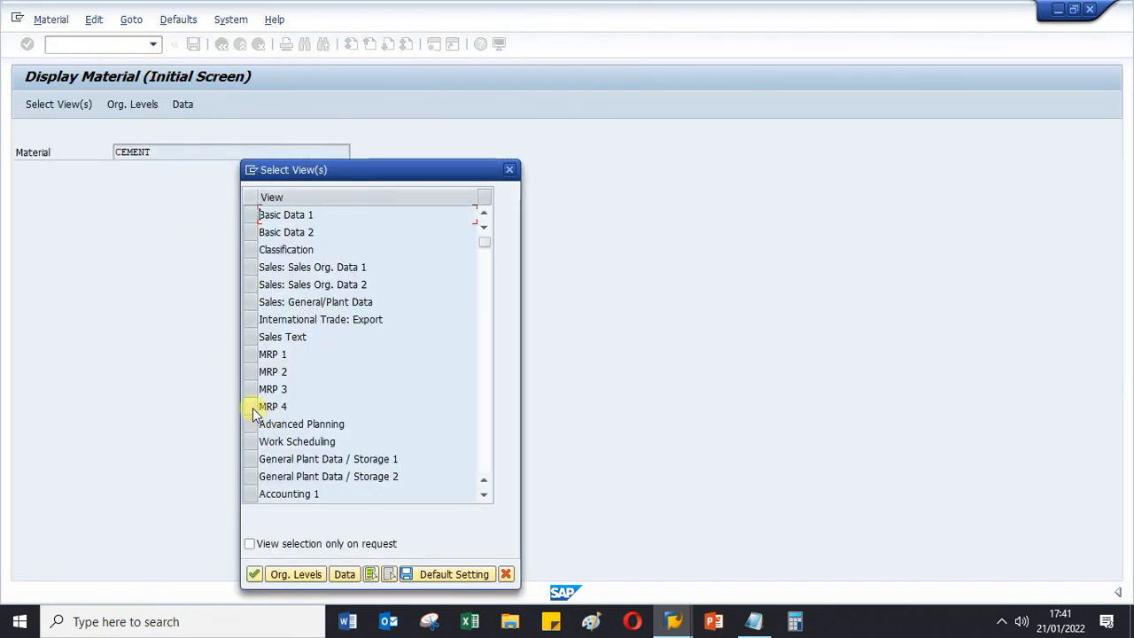
{"action": "left_click", "coordinate": [252, 407]}
{"action": "left_click", "coordinate": [255, 574]}
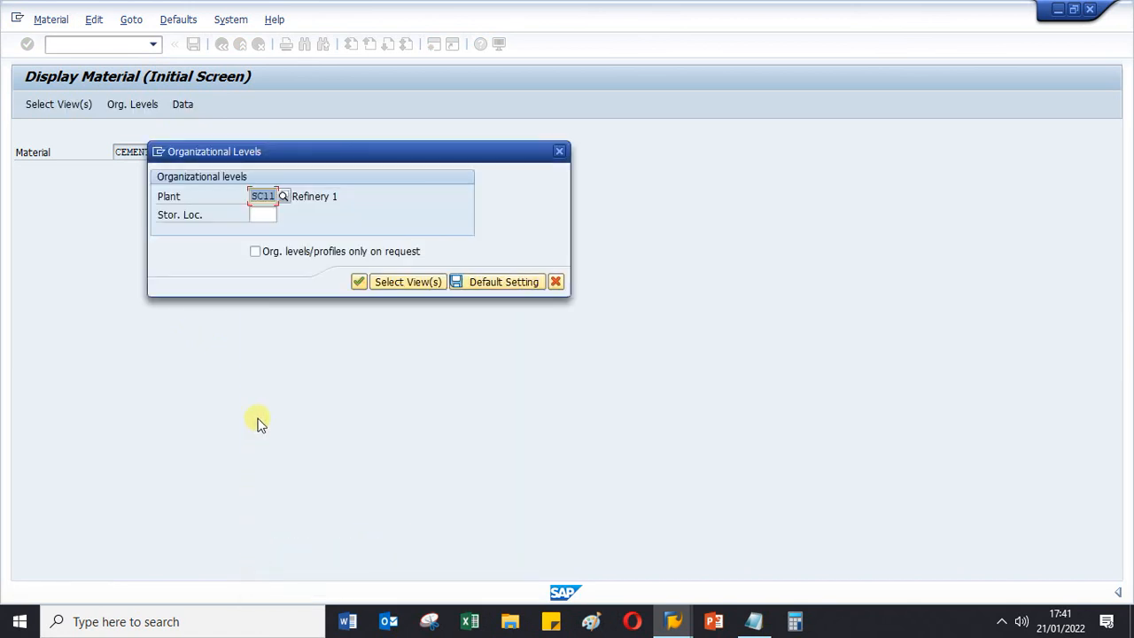
{"action": "type", "text": "000"}
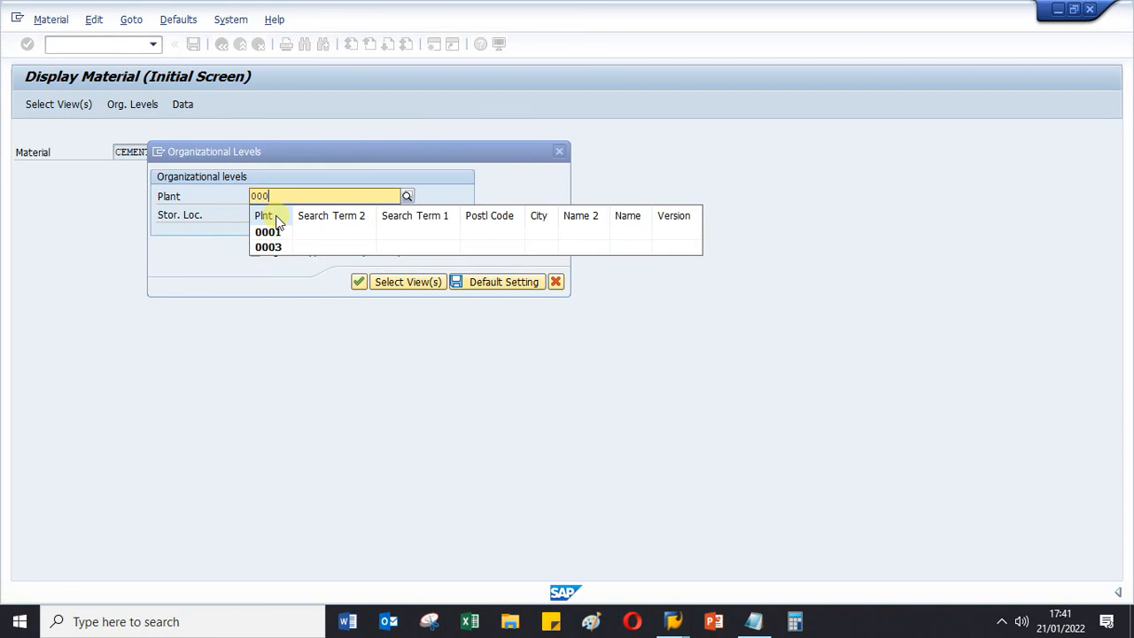
{"action": "left_click", "coordinate": [272, 232]}
{"action": "key", "text": "Return"}
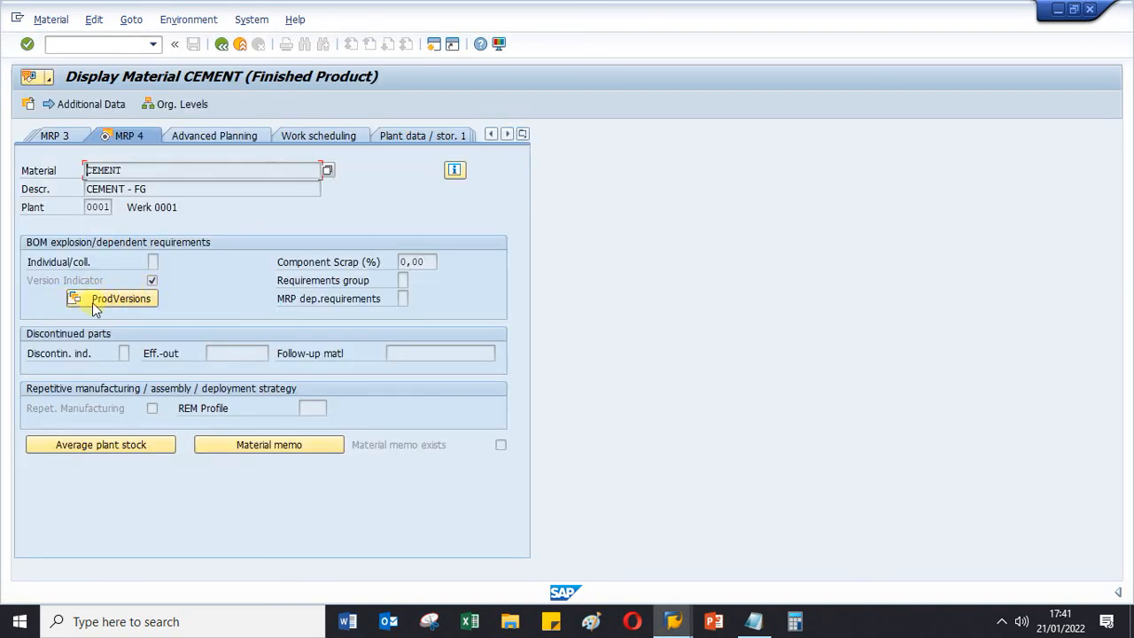
- Open the production version overview of CEMENT and examine the details of version PV01
{"action": "left_click", "coordinate": [108, 300]}
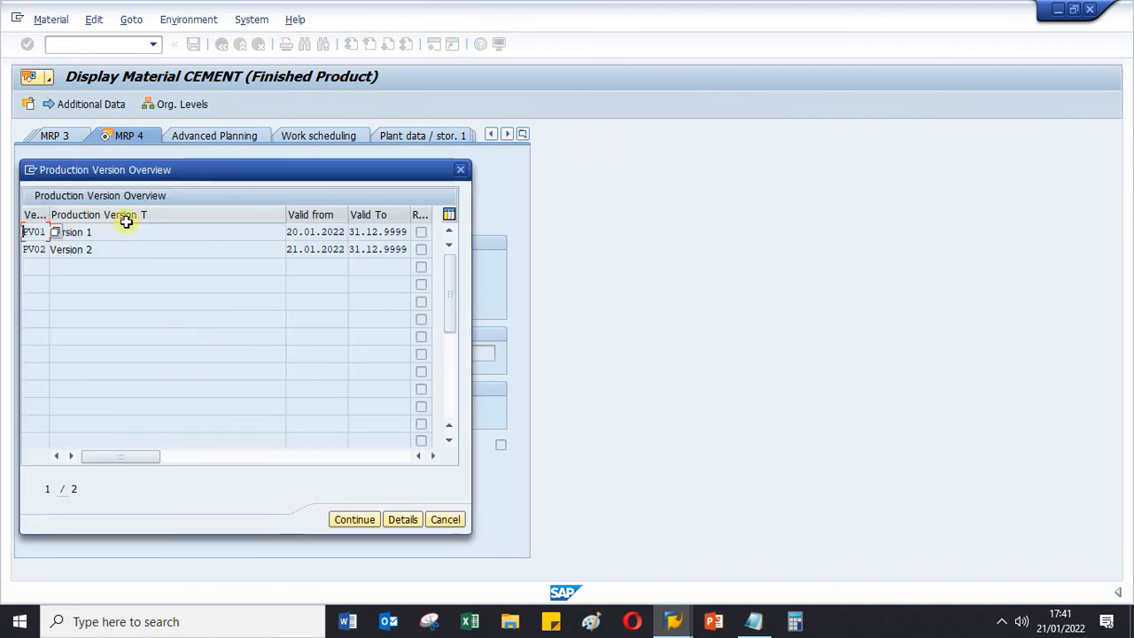
{"action": "left_click", "coordinate": [134, 249]}
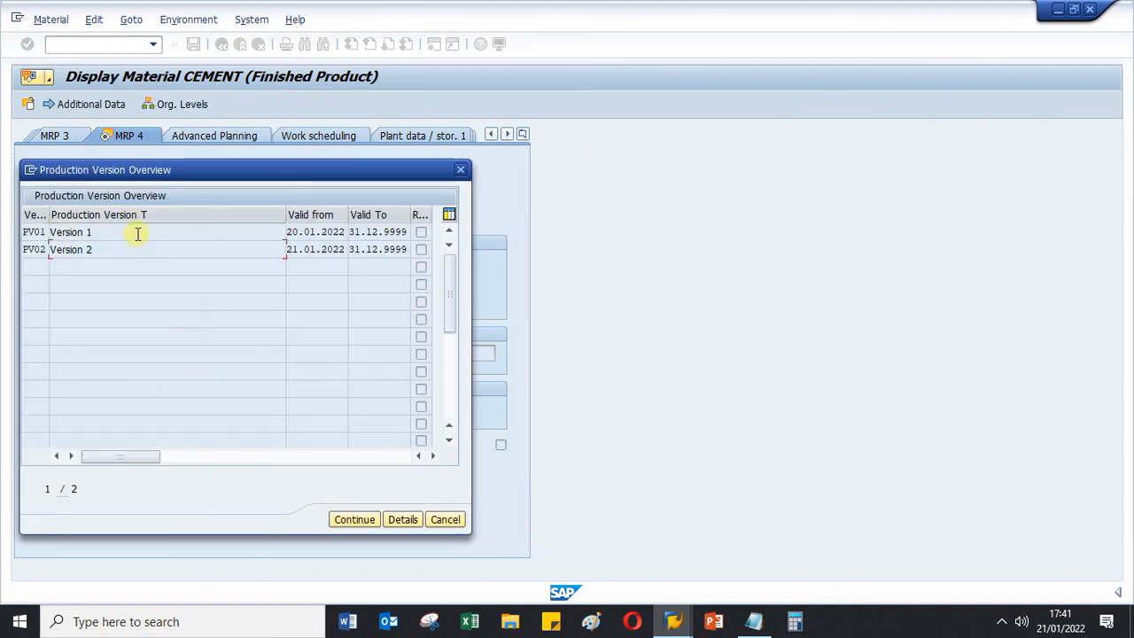
{"action": "left_click_drag", "start_coordinate": [188, 174], "coordinate": [370, 174]}
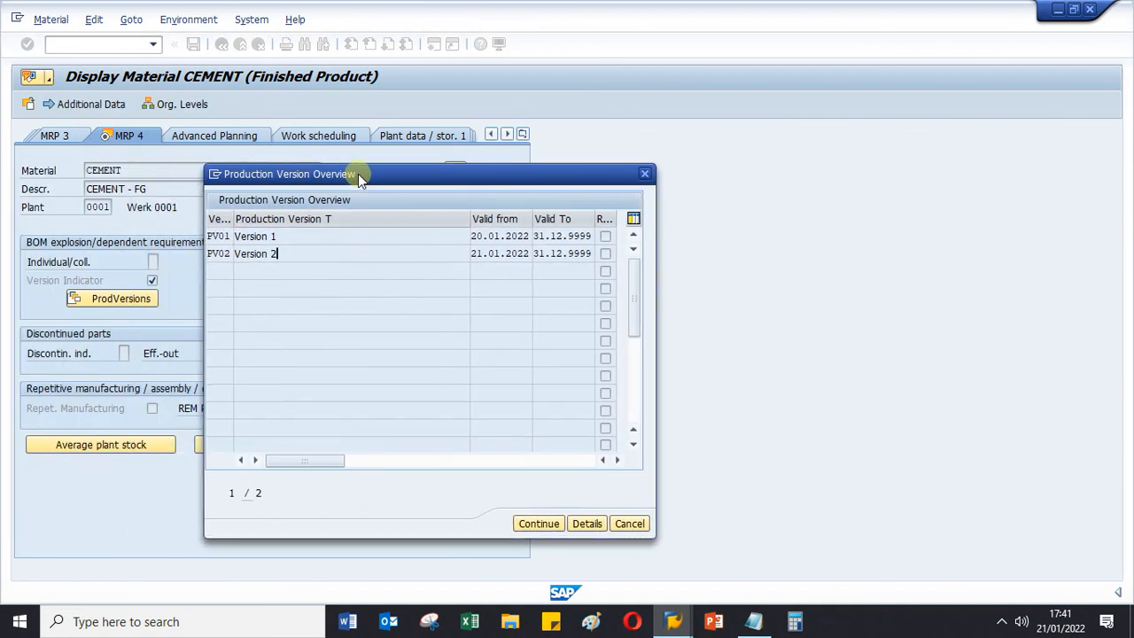
{"action": "double_click", "coordinate": [289, 238]}
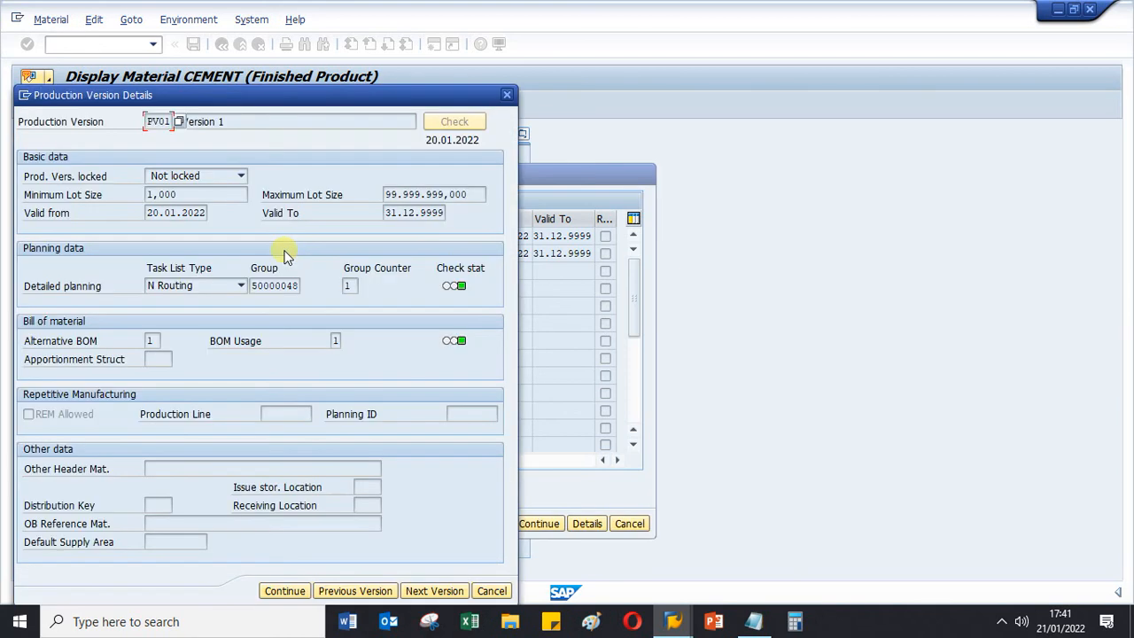
{"action": "left_click", "coordinate": [506, 95]}
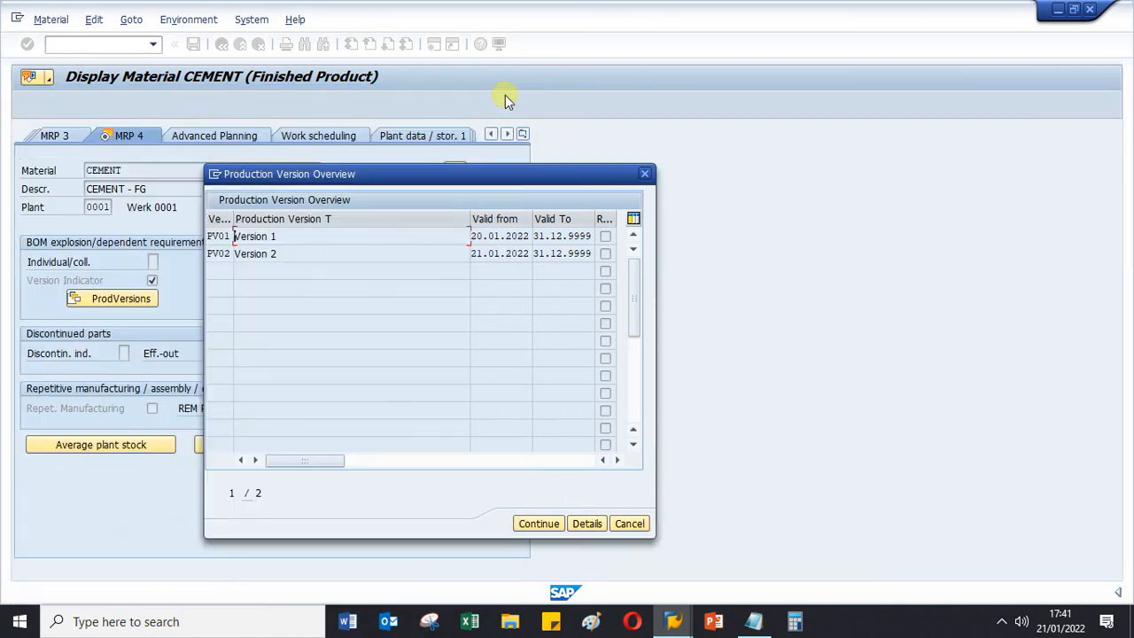
- Examine the planning and BOM details of production version PV02, and close the version overview
{"action": "left_click", "coordinate": [283, 253]}
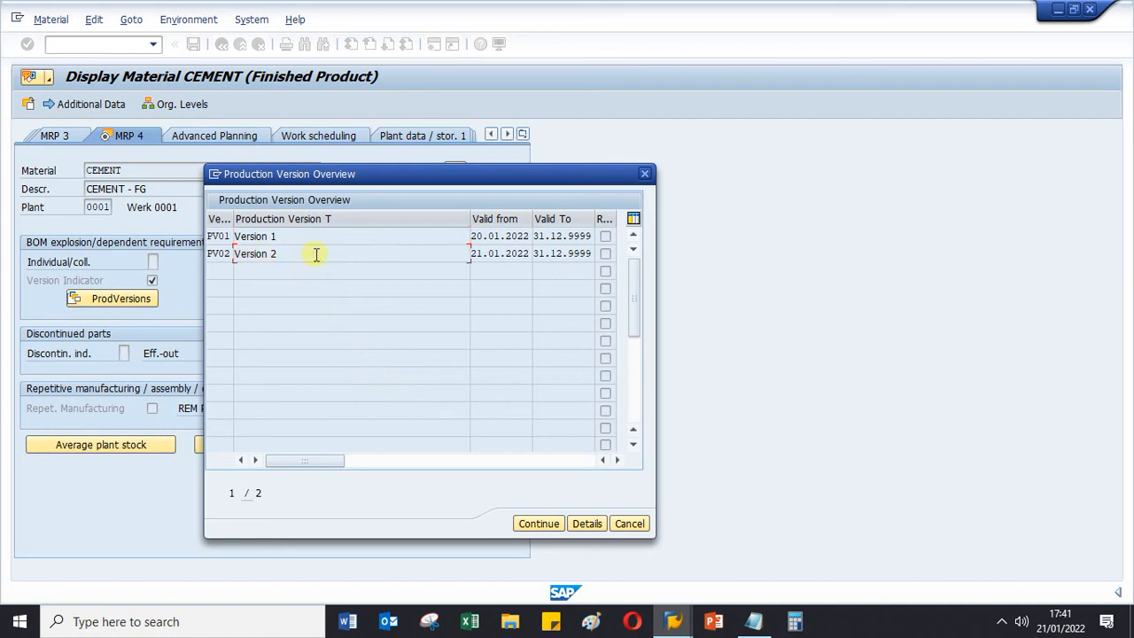
{"action": "left_click", "coordinate": [587, 521]}
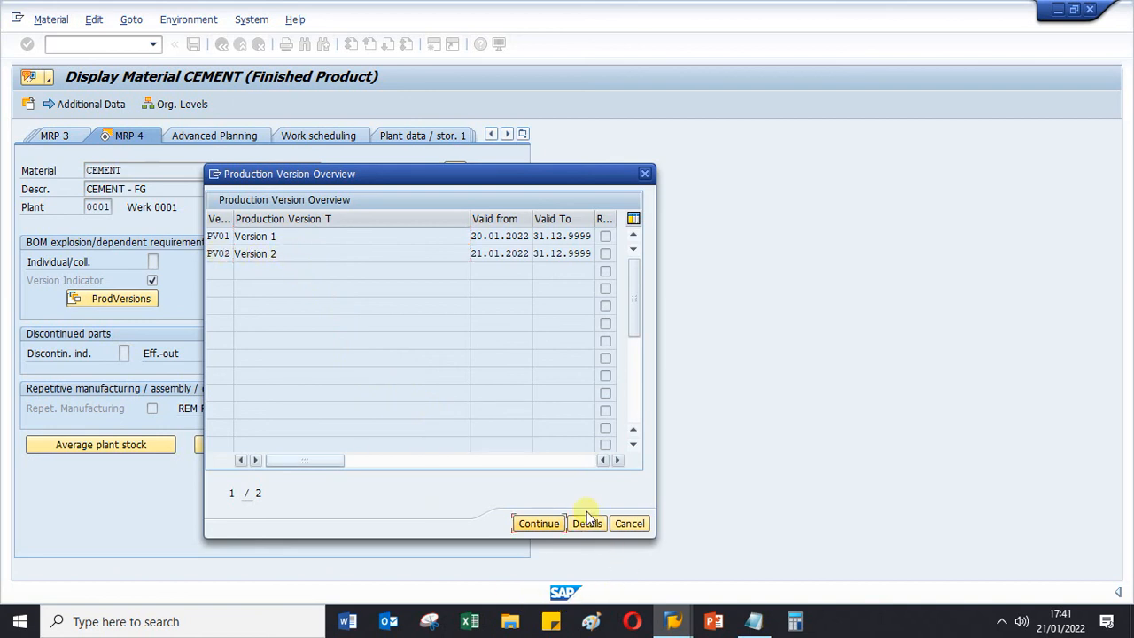
{"action": "left_click", "coordinate": [588, 523]}
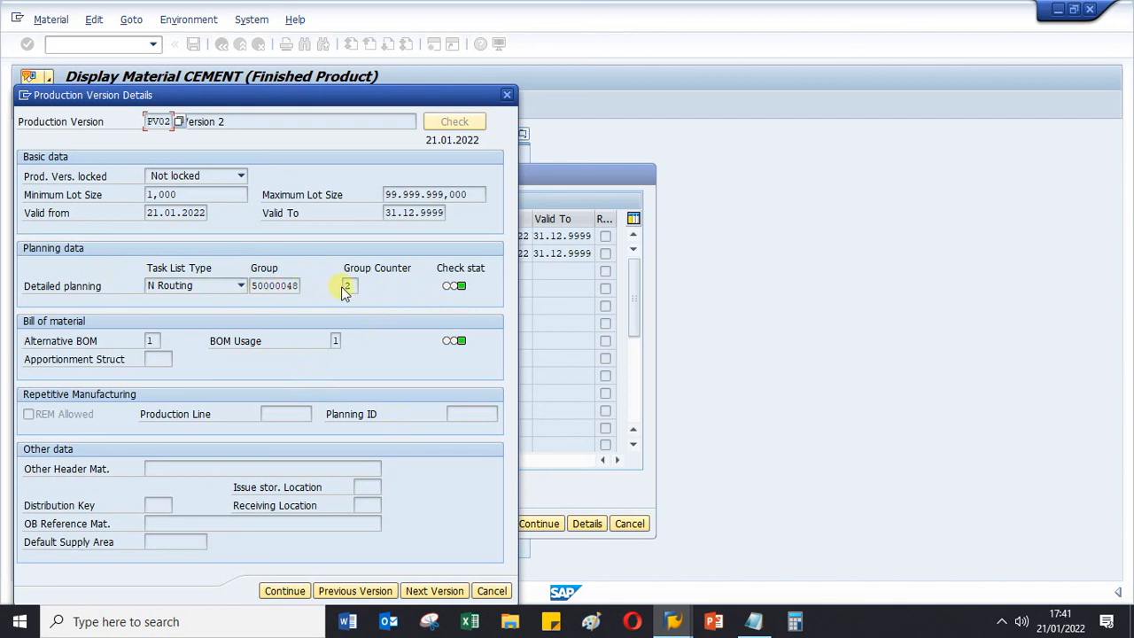
{"action": "left_click", "coordinate": [487, 592]}
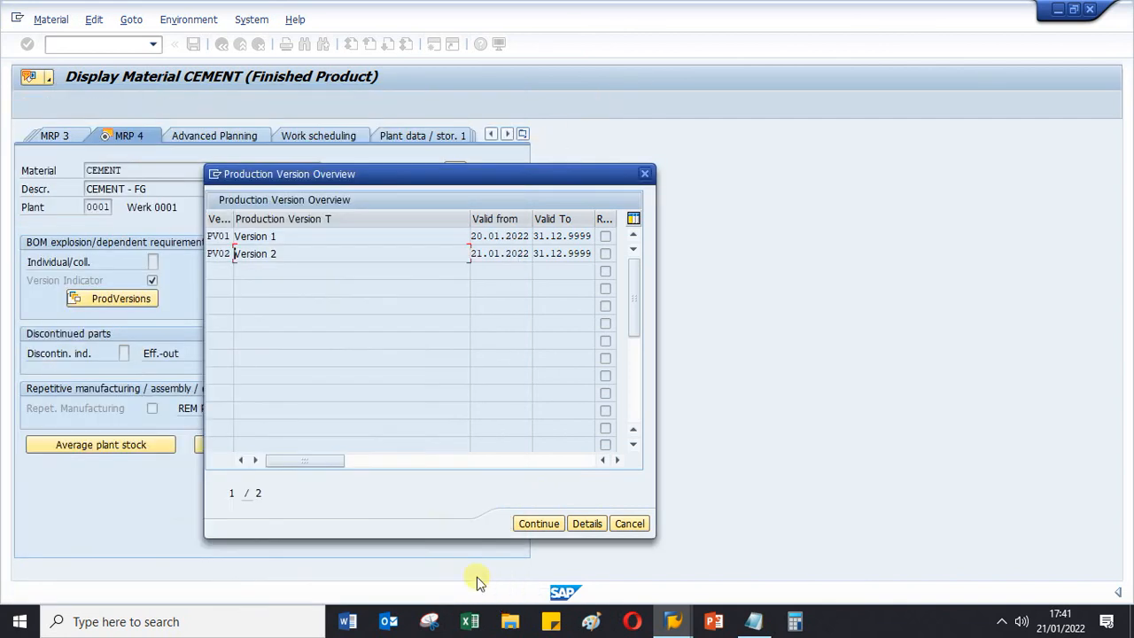
{"action": "left_click", "coordinate": [630, 523]}
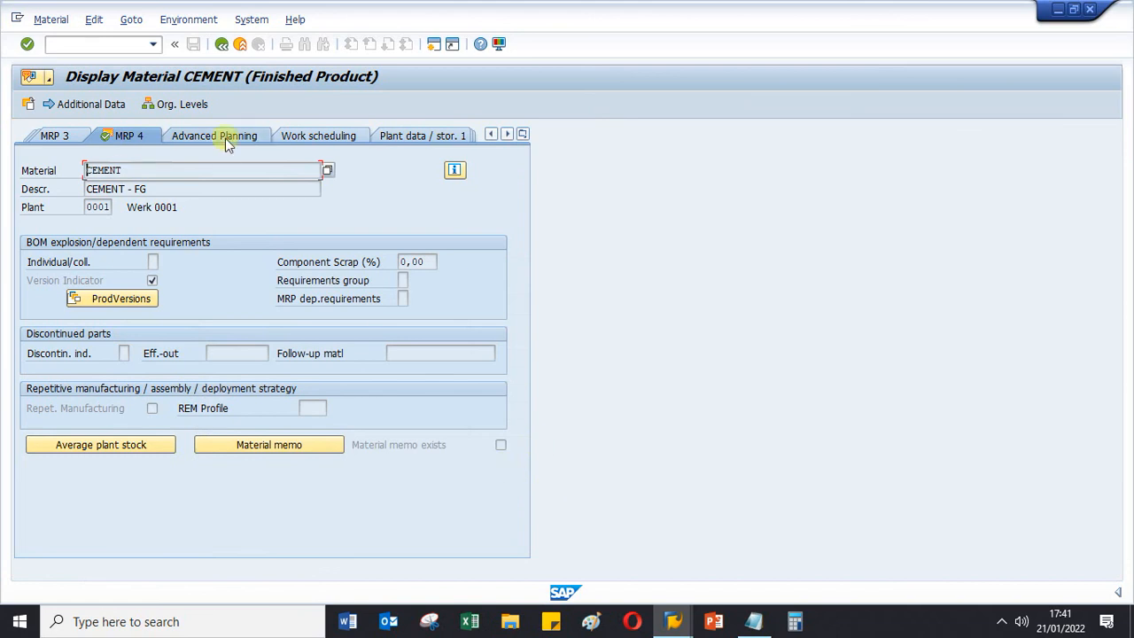
- Switch to the Notepad checklist and cut the heading FG-MTO01 from its first line
{"action": "left_click", "coordinate": [748, 616]}
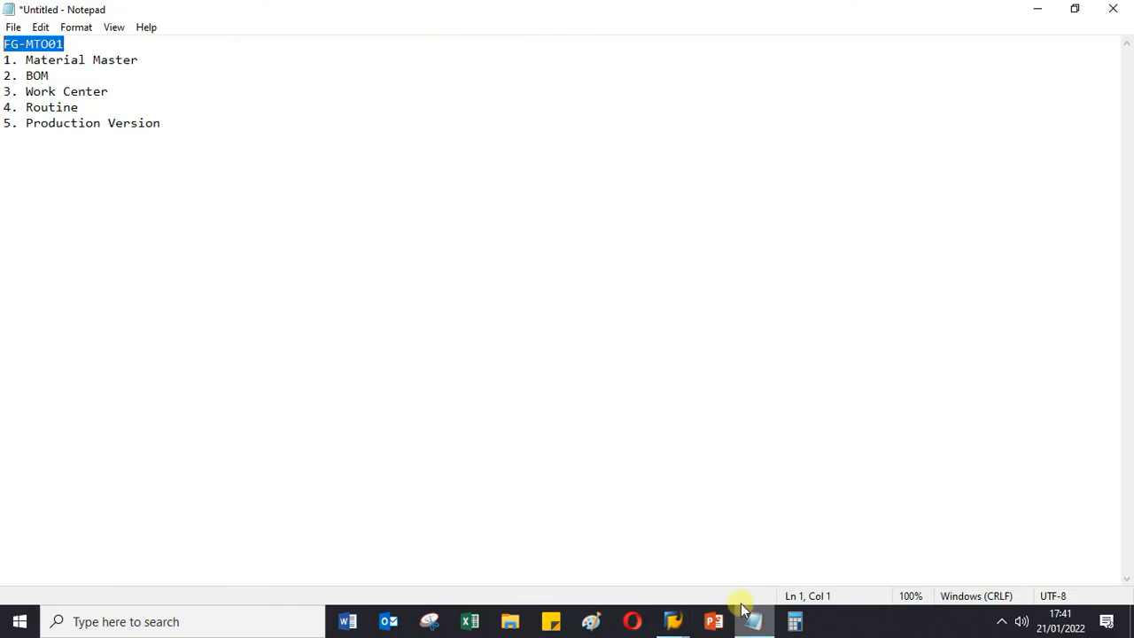
{"action": "left_click", "coordinate": [181, 53]}
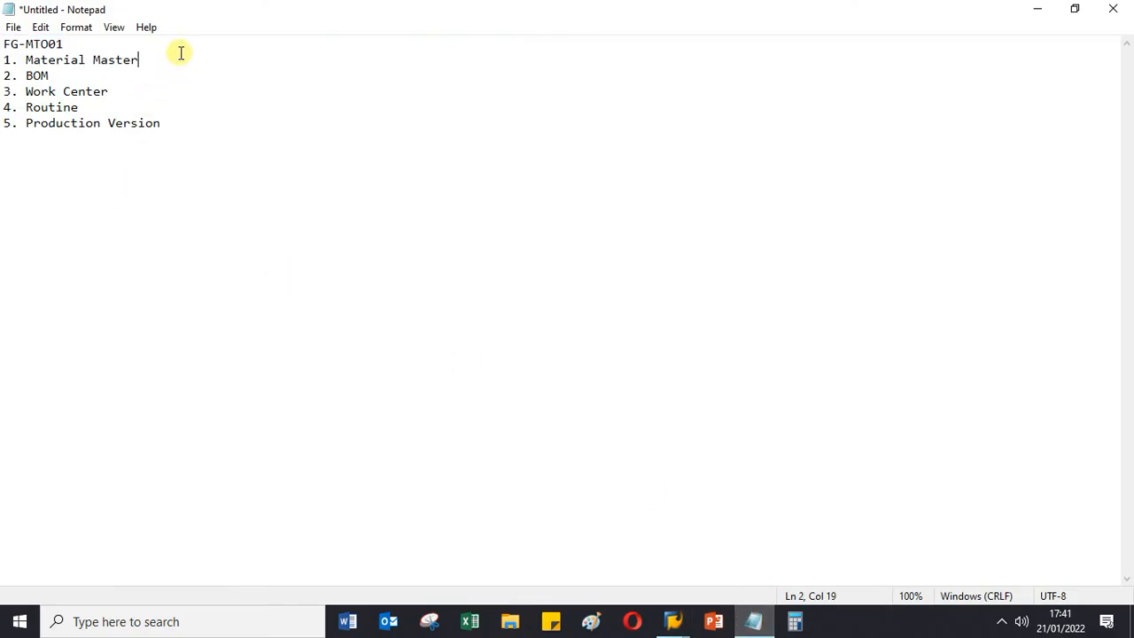
{"action": "left_click_drag", "start_coordinate": [97, 44], "coordinate": [7, 28]}
{"action": "key", "text": "ctrl+x"}
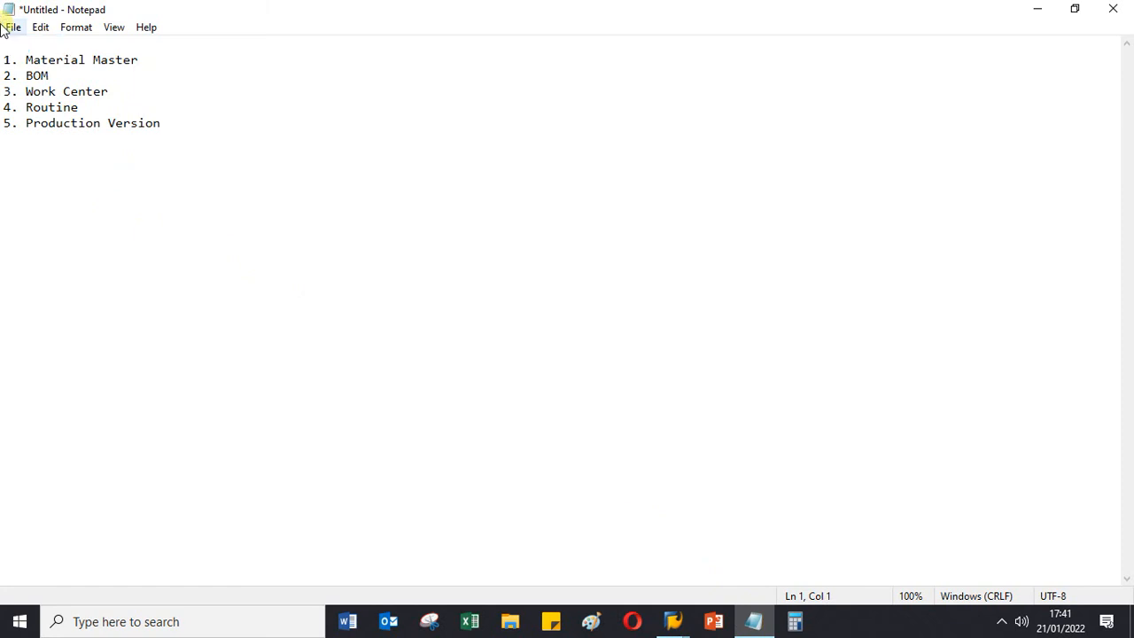
- Note the transaction codes "--> MM01,2,3" beside Material Master in the checklist
{"action": "left_click", "coordinate": [175, 63]}
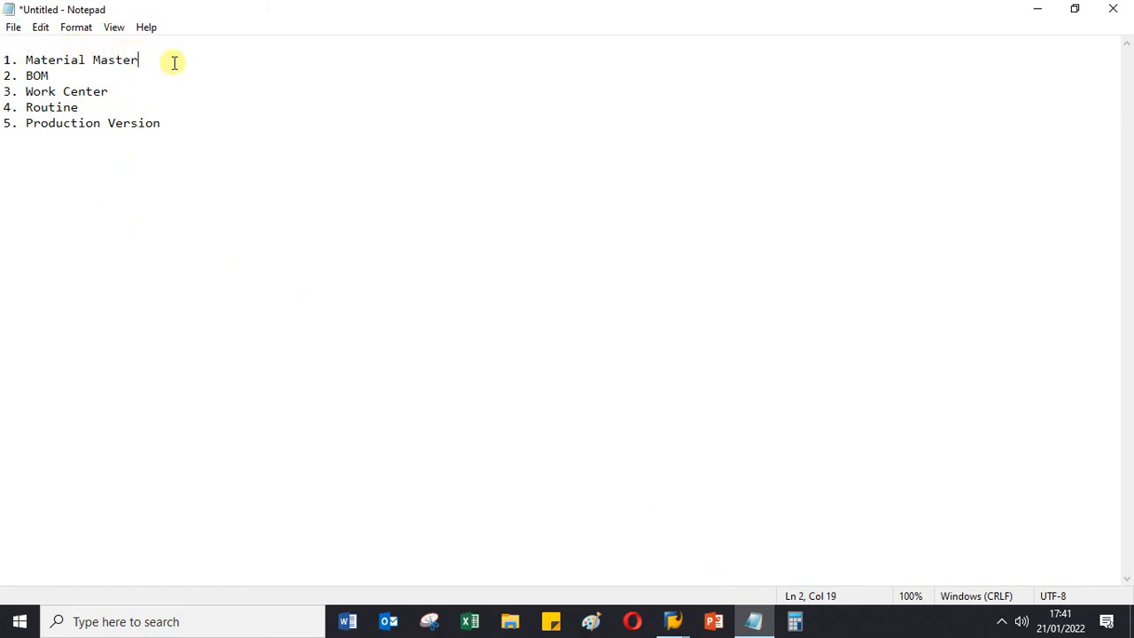
{"action": "type", "text": "-->  MM01,2,3"}
- Add the transaction codes "--> CS01,2,3" to the BOM line, aligned with the entry above
{"action": "key", "text": "Down"}
{"action": "type", "text": "-->  CS0"}
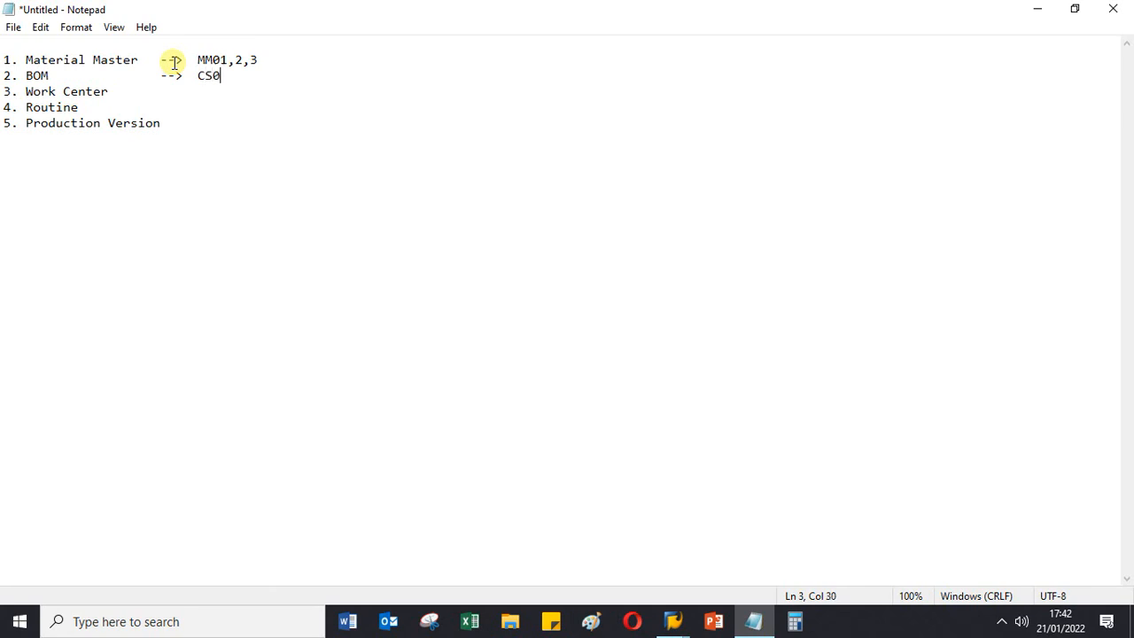
{"action": "type", "text": "1,2,3,"}
{"action": "key", "text": "BackSpace"}
- Add the transaction codes "--> cr01,2,3" to the Work Center line of the checklist
{"action": "key", "text": "Down"}
{"action": "type", "text": "-->  cr01,2,3"}
- Add the transaction codes "--> CA01,2,3" to the Routine line of the checklist
{"action": "key", "text": "Down"}
{"action": "type", "text": "-->  CA01,"}
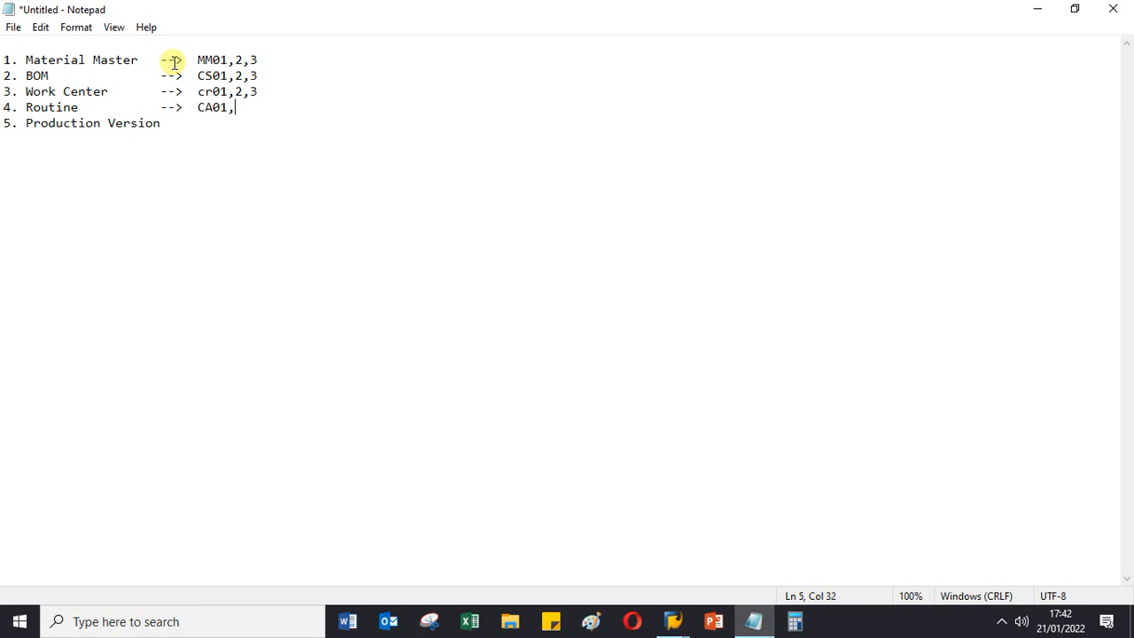
{"action": "type", "text": "2,3"}
- Add the transaction code "--> C223" to the Production Version line
{"action": "key", "text": "Down"}
{"action": "type", "text": "-->  C223"}
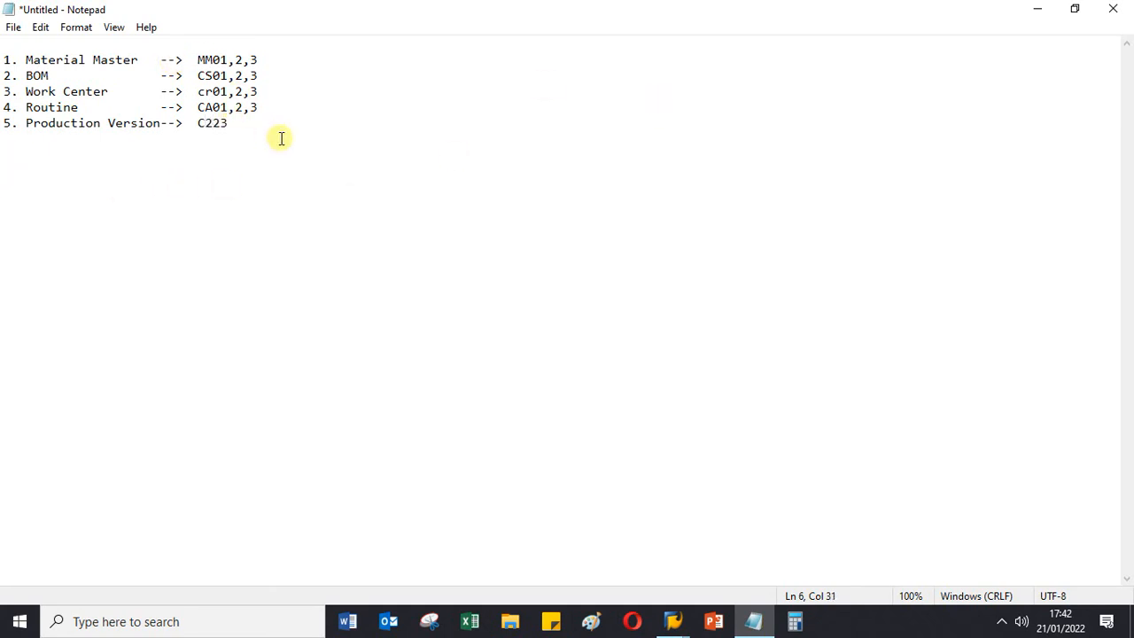
- Insert a dashed separator line under the checklist, leaving one blank line after the Production Version entry
{"action": "key", "text": "Return"}
{"action": "key", "text": "Return"}
{"action": "type", "text": "-----------------------------------------"}
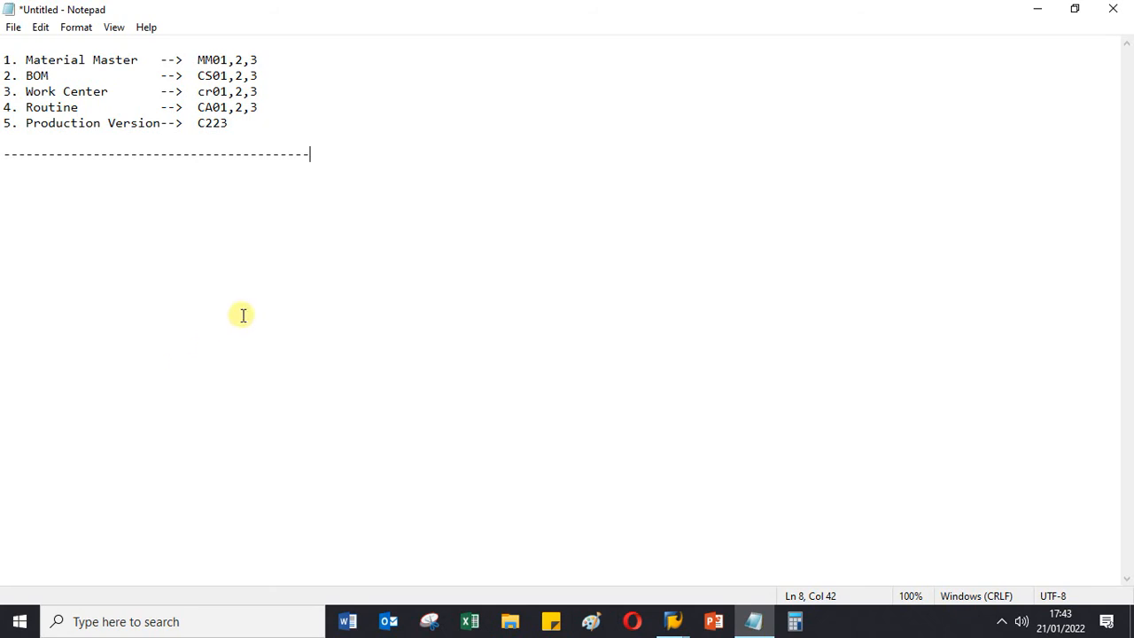
- Add an empty line beneath the dashed separator
{"action": "left_click_drag", "start_coordinate": [293, 56], "coordinate": [38, 35]}
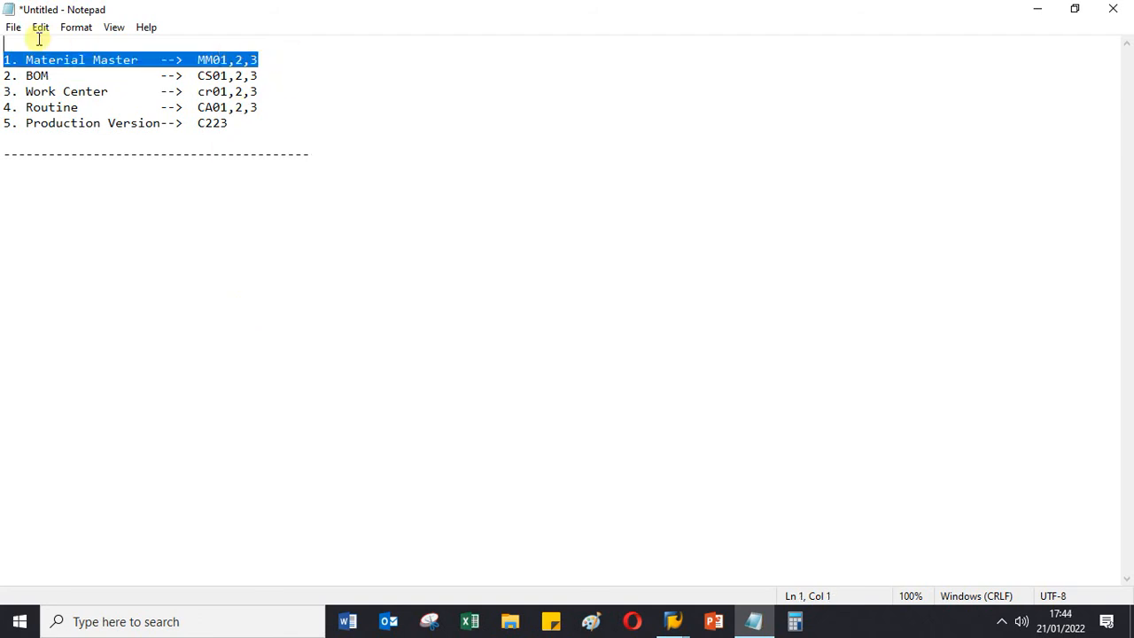
{"action": "left_click", "coordinate": [280, 78]}
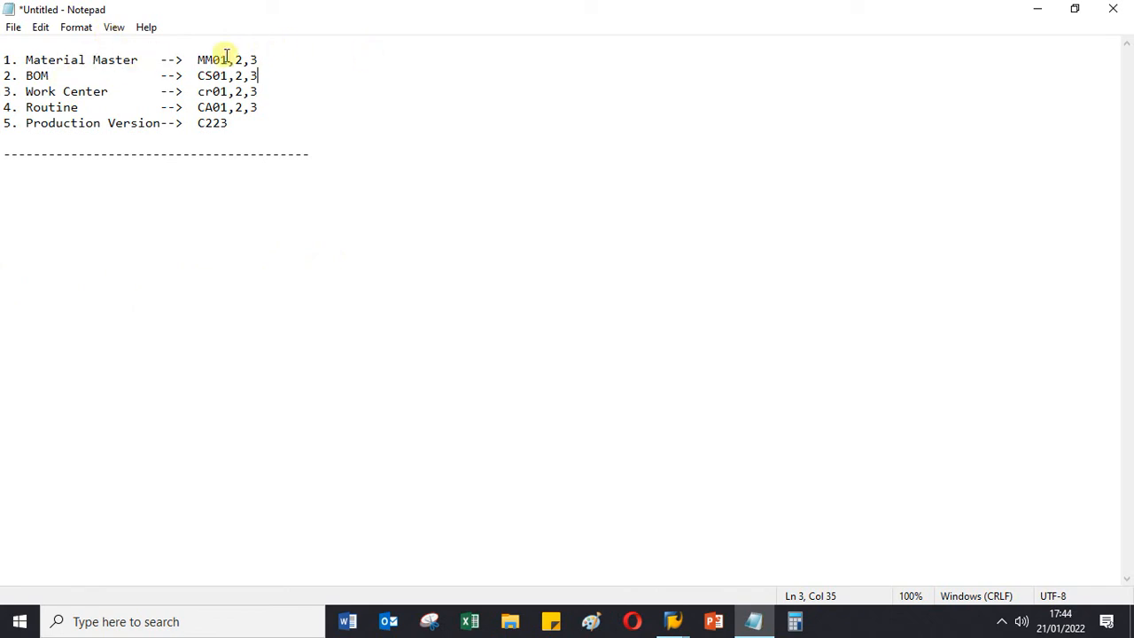
{"action": "left_click", "coordinate": [20, 221]}
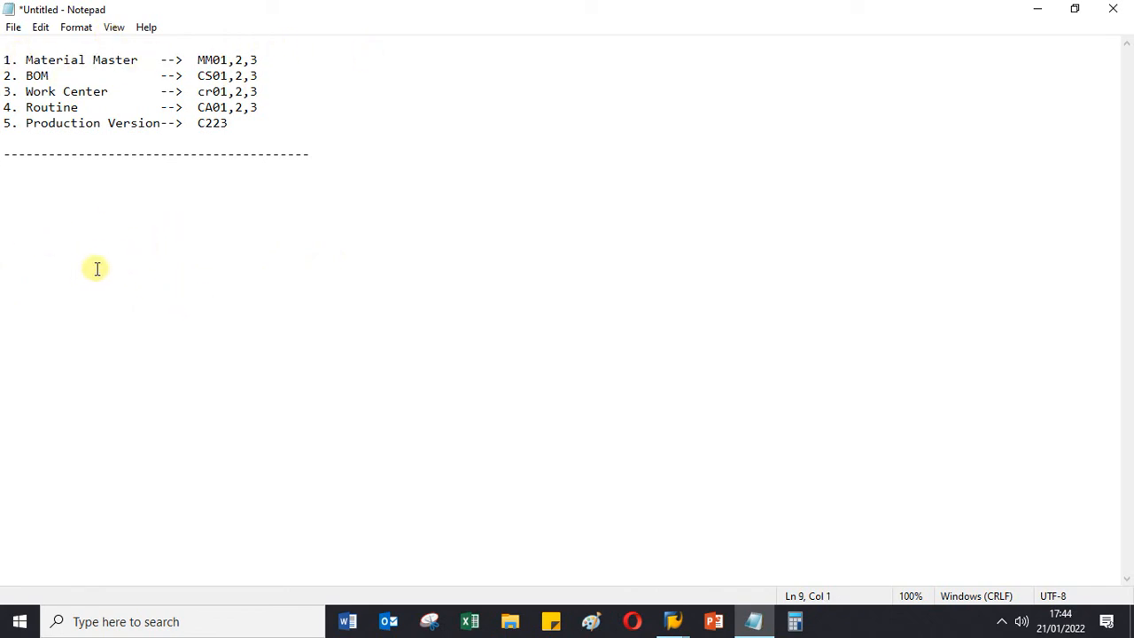
{"action": "key", "text": "Return"}
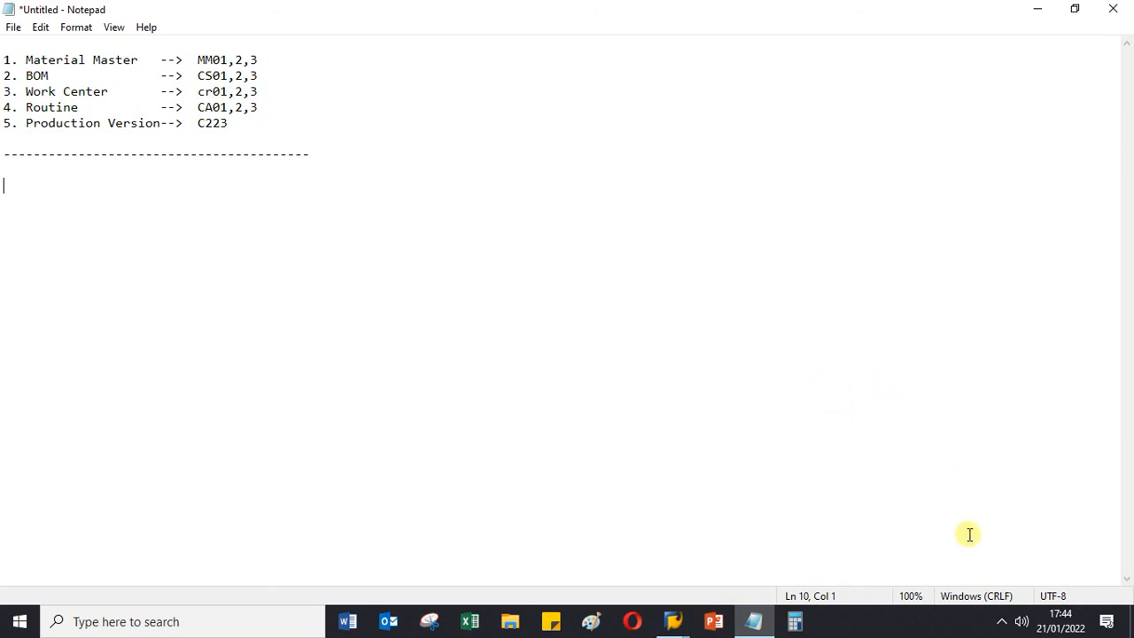
{"action": "left_click", "coordinate": [1001, 621]}
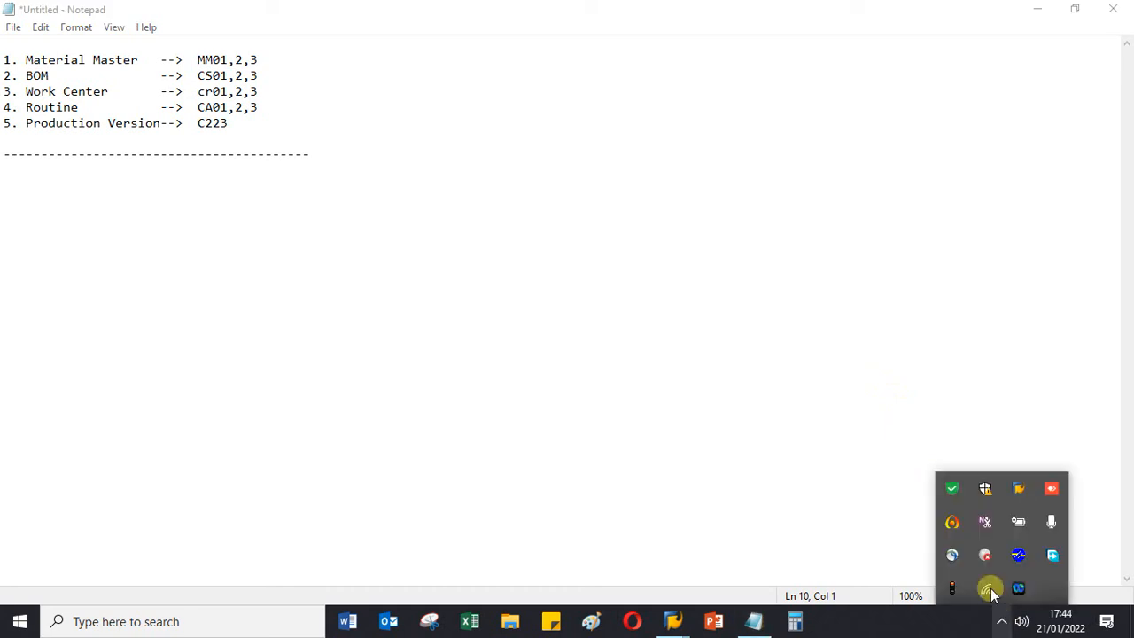
{"action": "left_click", "coordinate": [952, 523]}
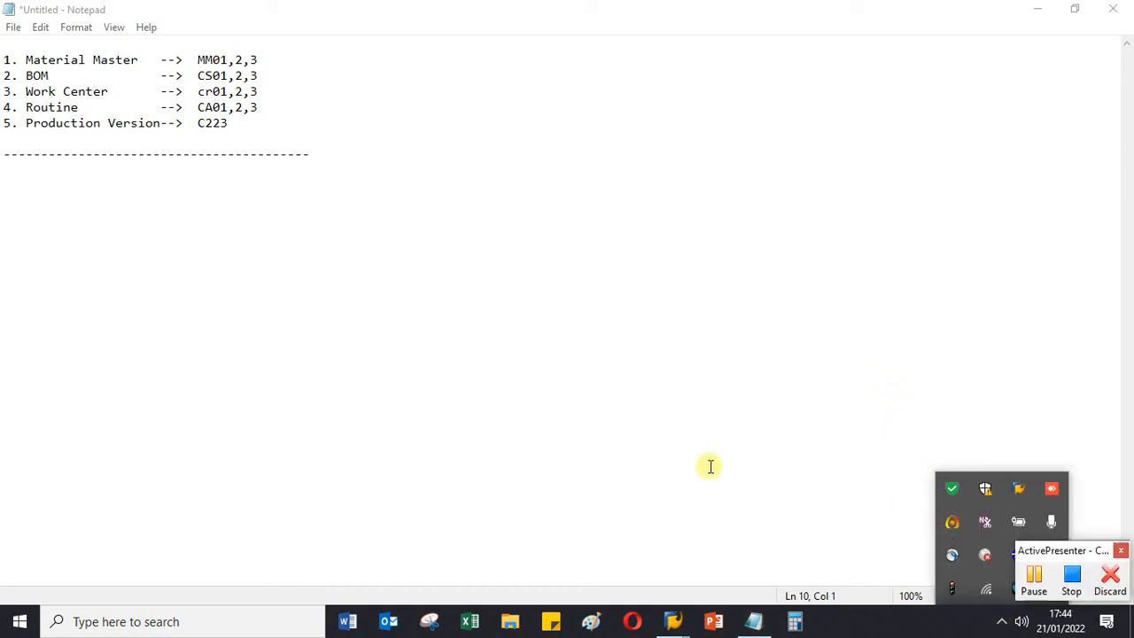
{"action": "left_click", "coordinate": [905, 373]}
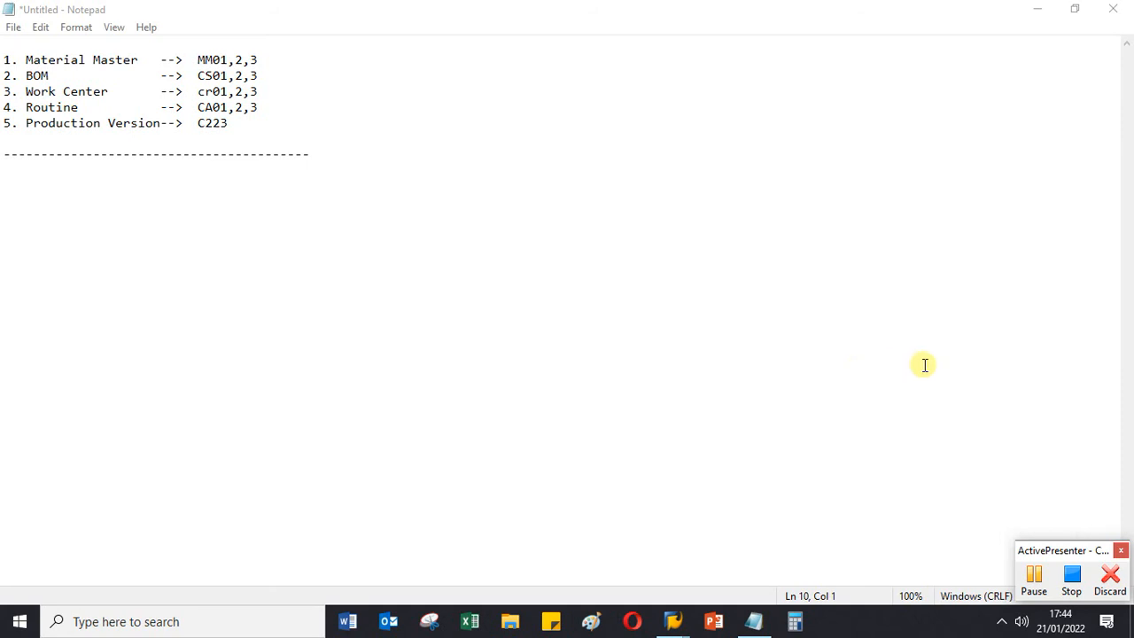